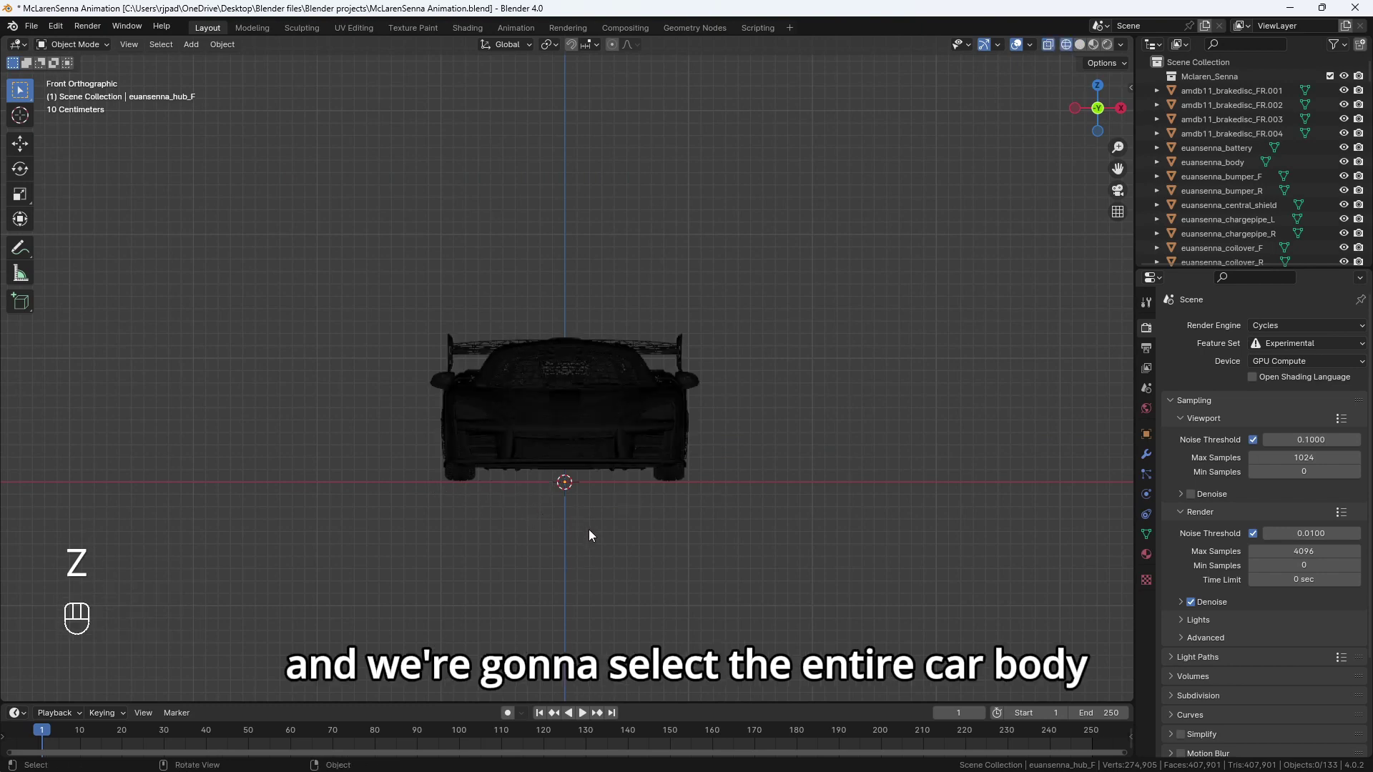
Box-select the car body parts in front wireframe view, leaving out the tires.
{"action": "scroll", "coordinate": [590, 534], "scroll_direction": "up", "scroll_amount": 1}
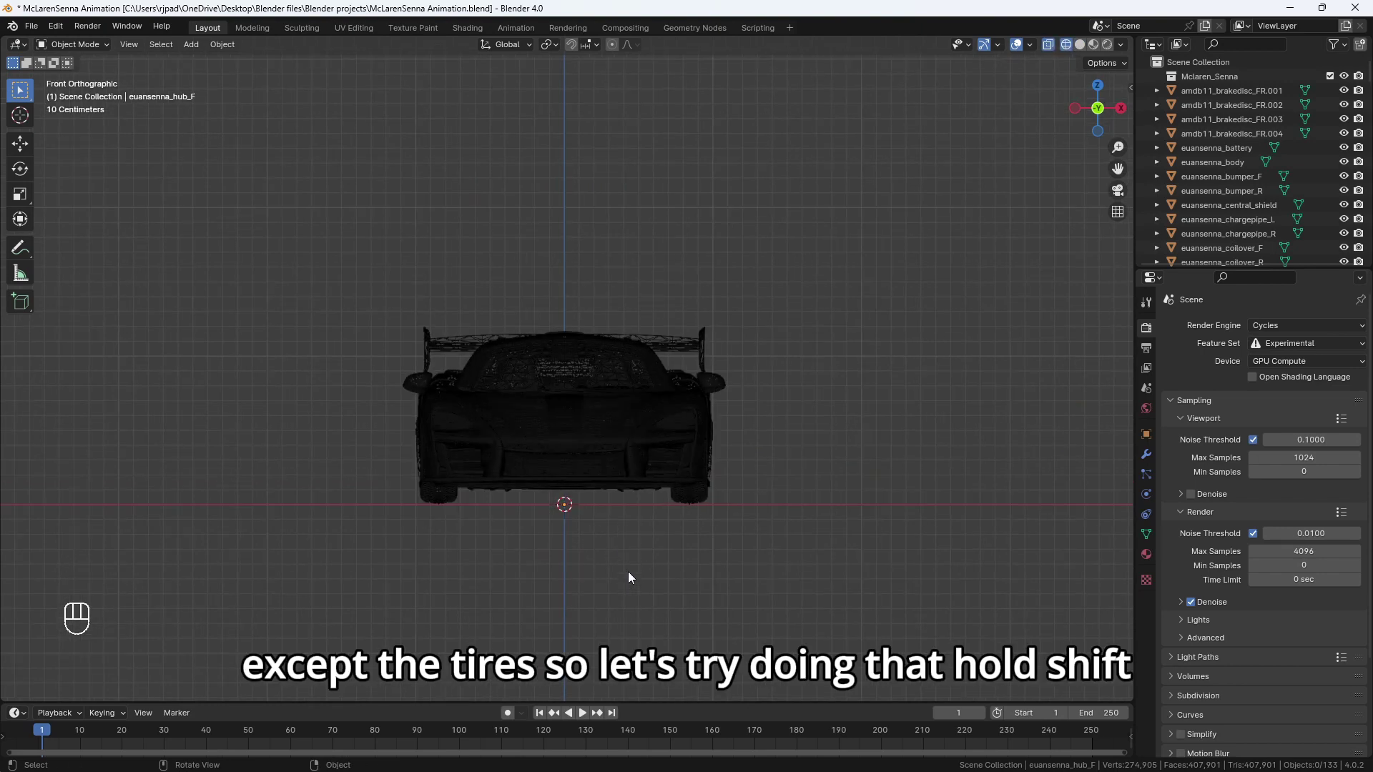
{"action": "left_click_drag", "start_coordinate": [628, 572], "coordinate": [533, 247]}
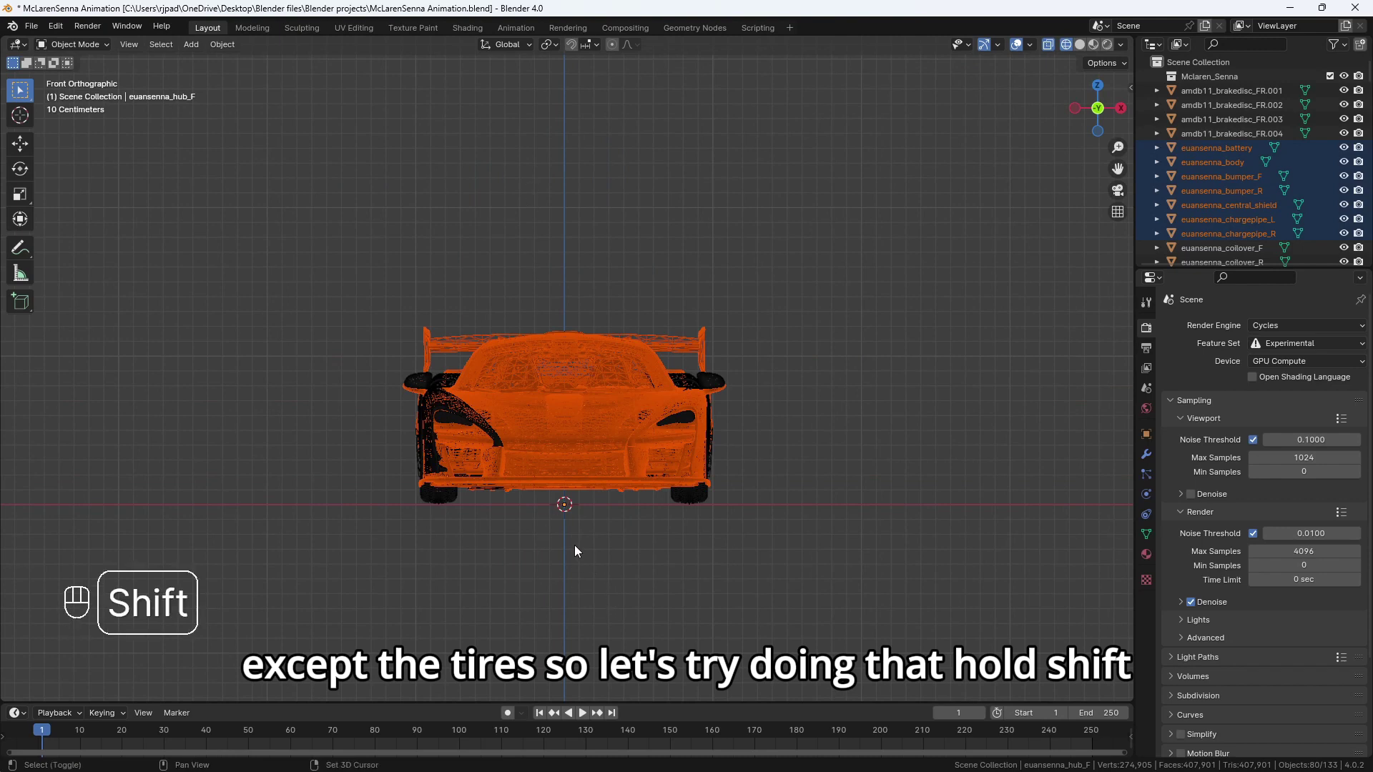
{"action": "left_click_drag", "start_coordinate": [584, 572], "coordinate": [472, 262], "text": "shift"}
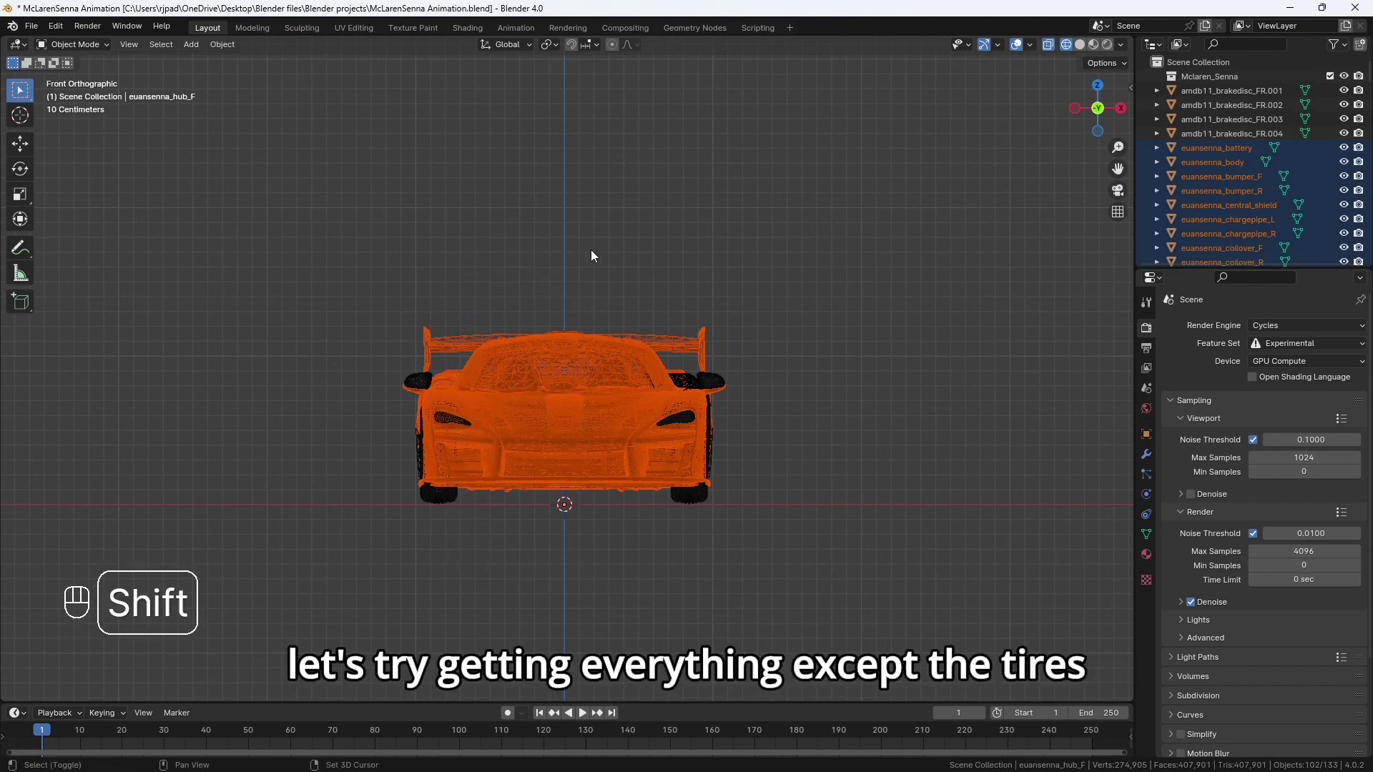
{"action": "left_click_drag", "start_coordinate": [590, 255], "coordinate": [663, 587], "text": "shift"}
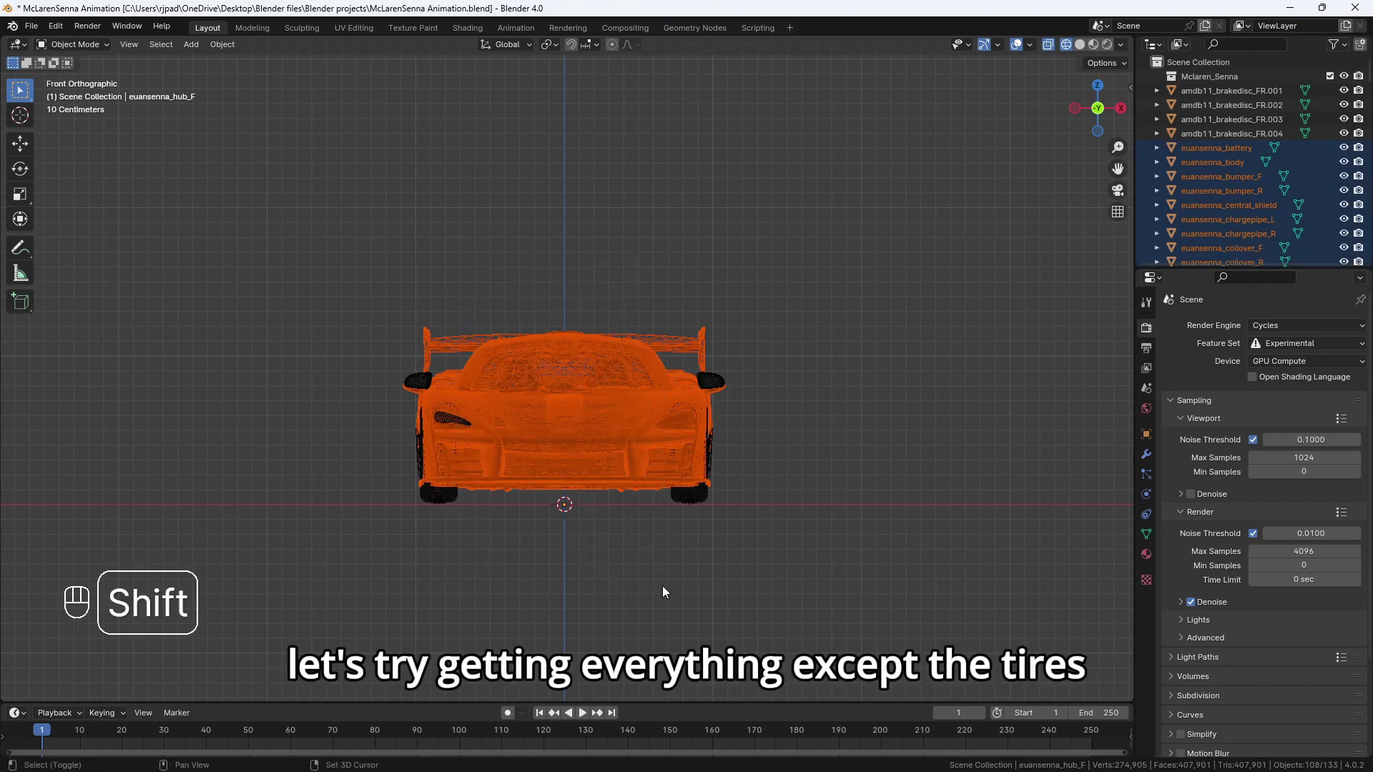
Add more body parts between the front and rear wheels to the selection in the right orthographic view.
{"action": "left_click", "coordinate": [1120, 107]}
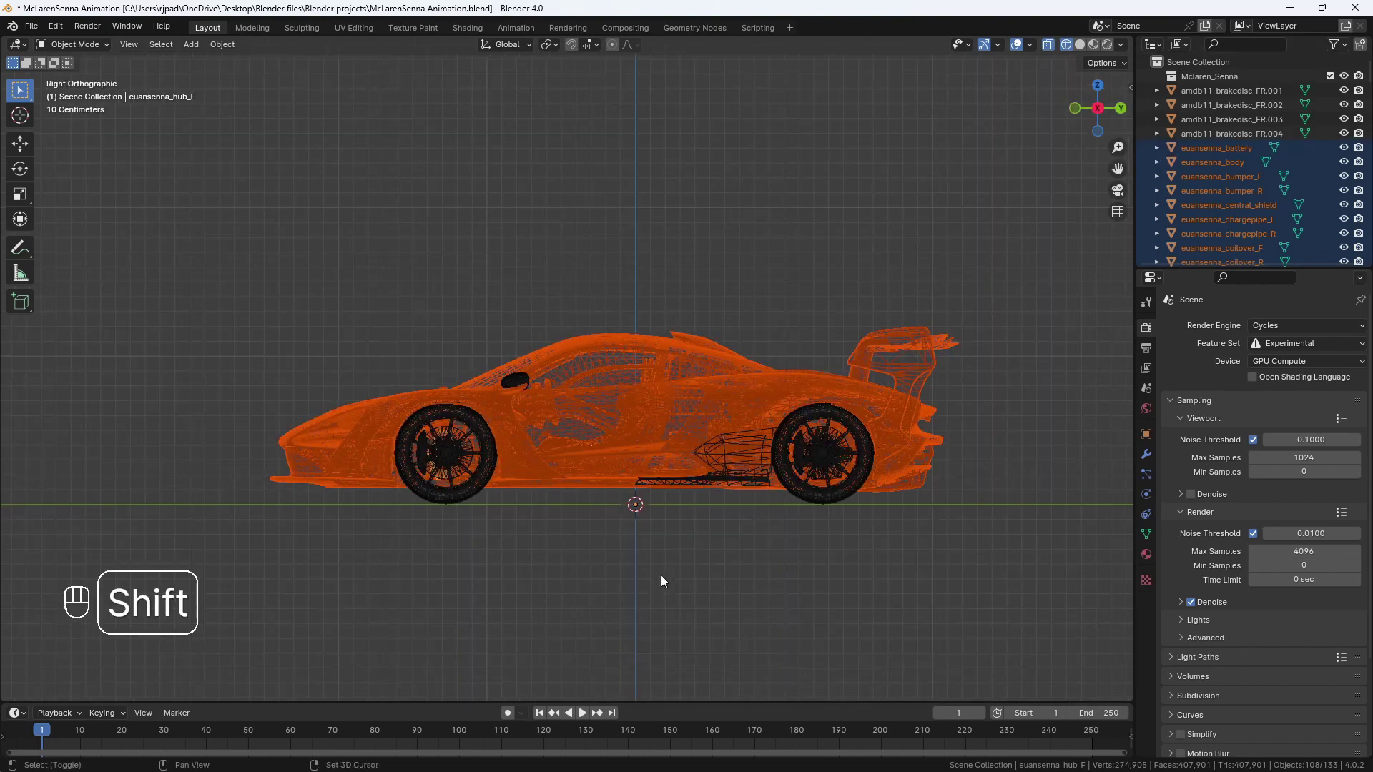
{"action": "left_click_drag", "start_coordinate": [746, 564], "coordinate": [613, 189], "text": "shift"}
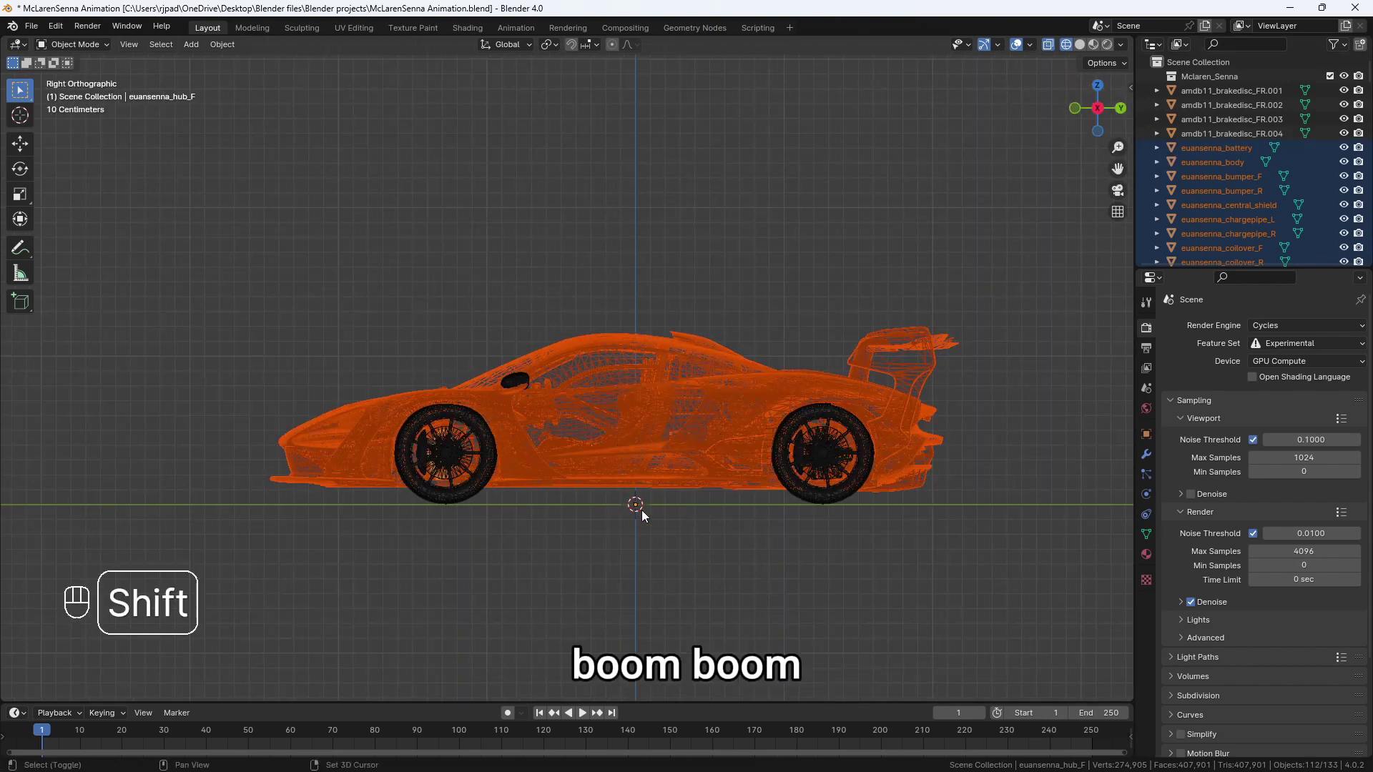
{"action": "left_click_drag", "start_coordinate": [616, 564], "coordinate": [501, 268], "text": "shift"}
{"action": "scroll", "coordinate": [576, 487], "scroll_direction": "up", "scroll_amount": 6}
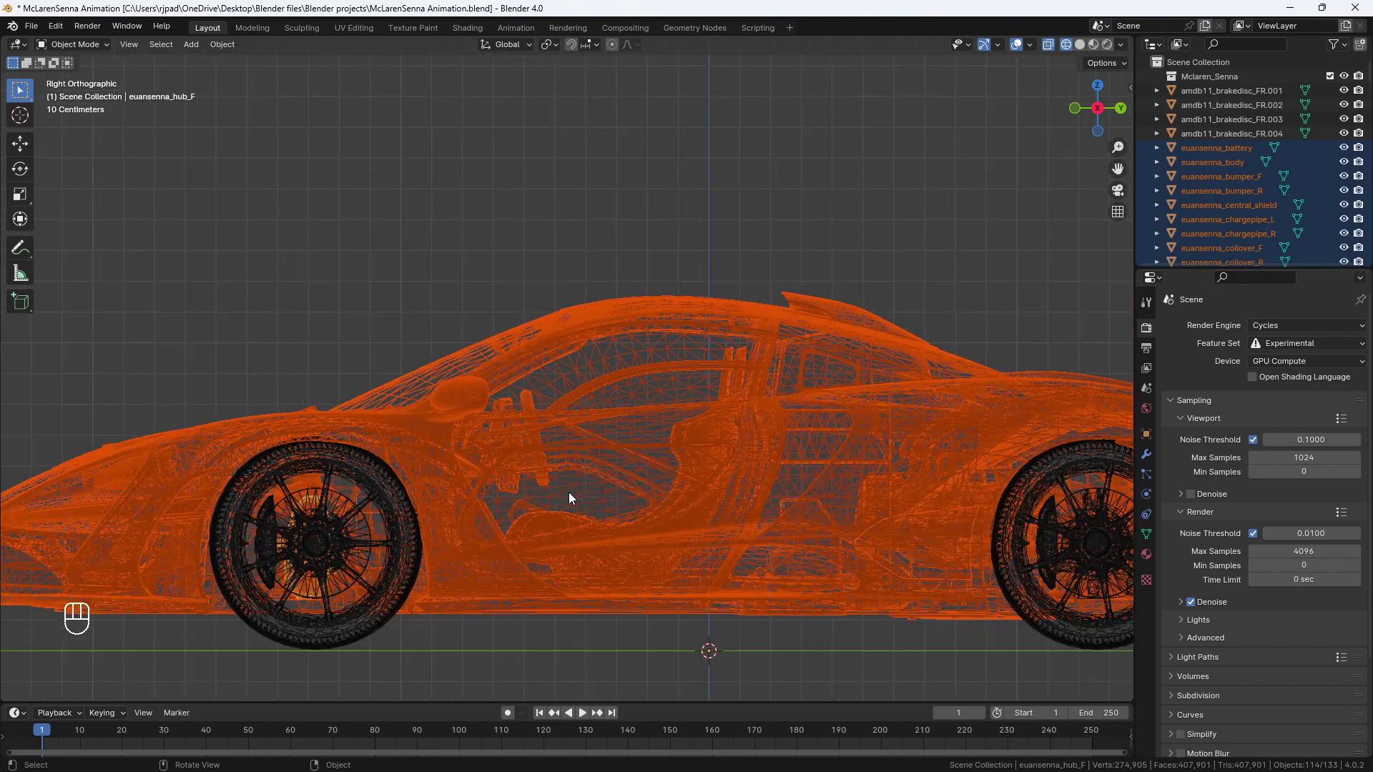
Test-move the selected body parts in solid shading to check for missed pieces, and undo the move.
{"action": "middle_click_drag", "start_coordinate": [569, 492], "coordinate": [505, 480]}
{"action": "scroll", "coordinate": [535, 504], "scroll_direction": "down", "scroll_amount": 5}
{"action": "key", "text": "z"}
{"action": "left_click", "coordinate": [869, 443]}
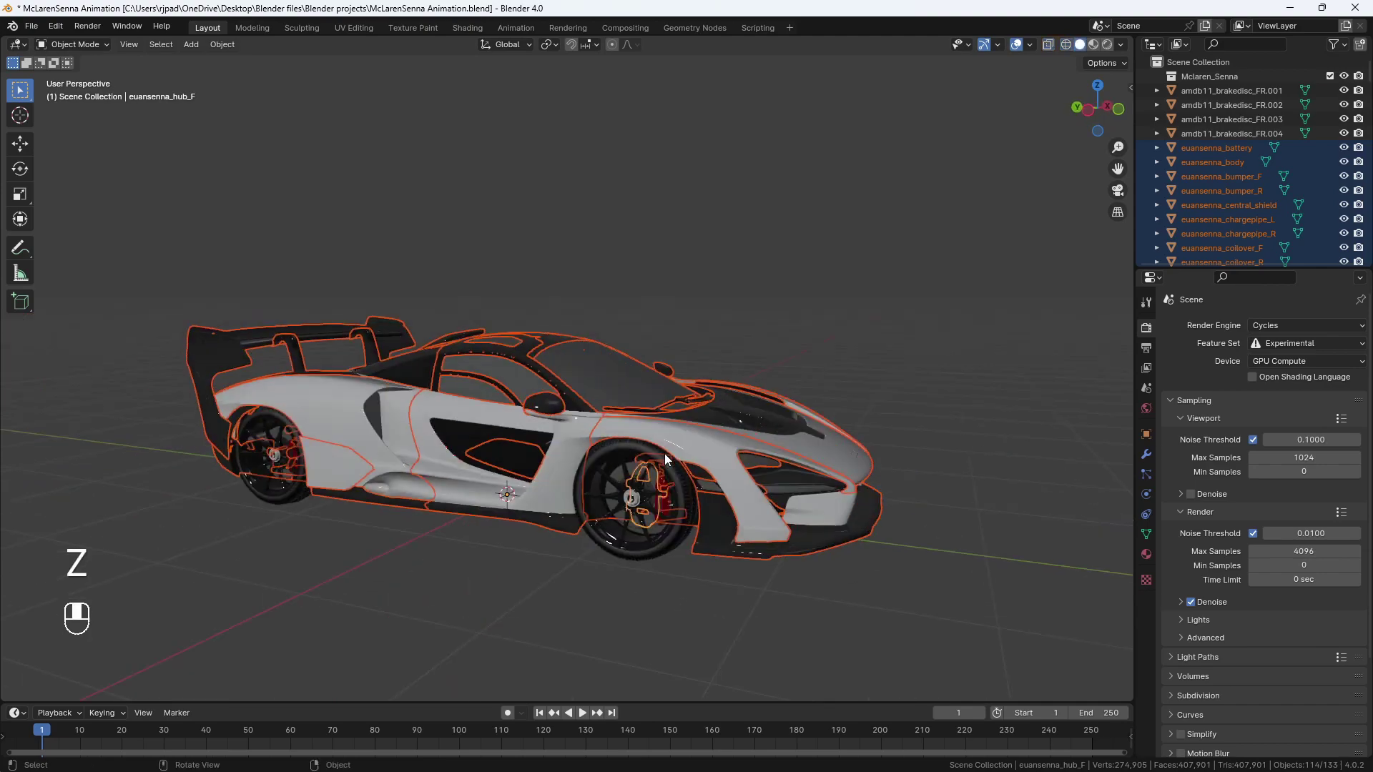
{"action": "key", "text": "g"}
{"action": "left_click", "coordinate": [614, 213]}
{"action": "middle_click_drag", "start_coordinate": [770, 518], "coordinate": [628, 529]}
{"action": "key", "text": "ctrl+z"}
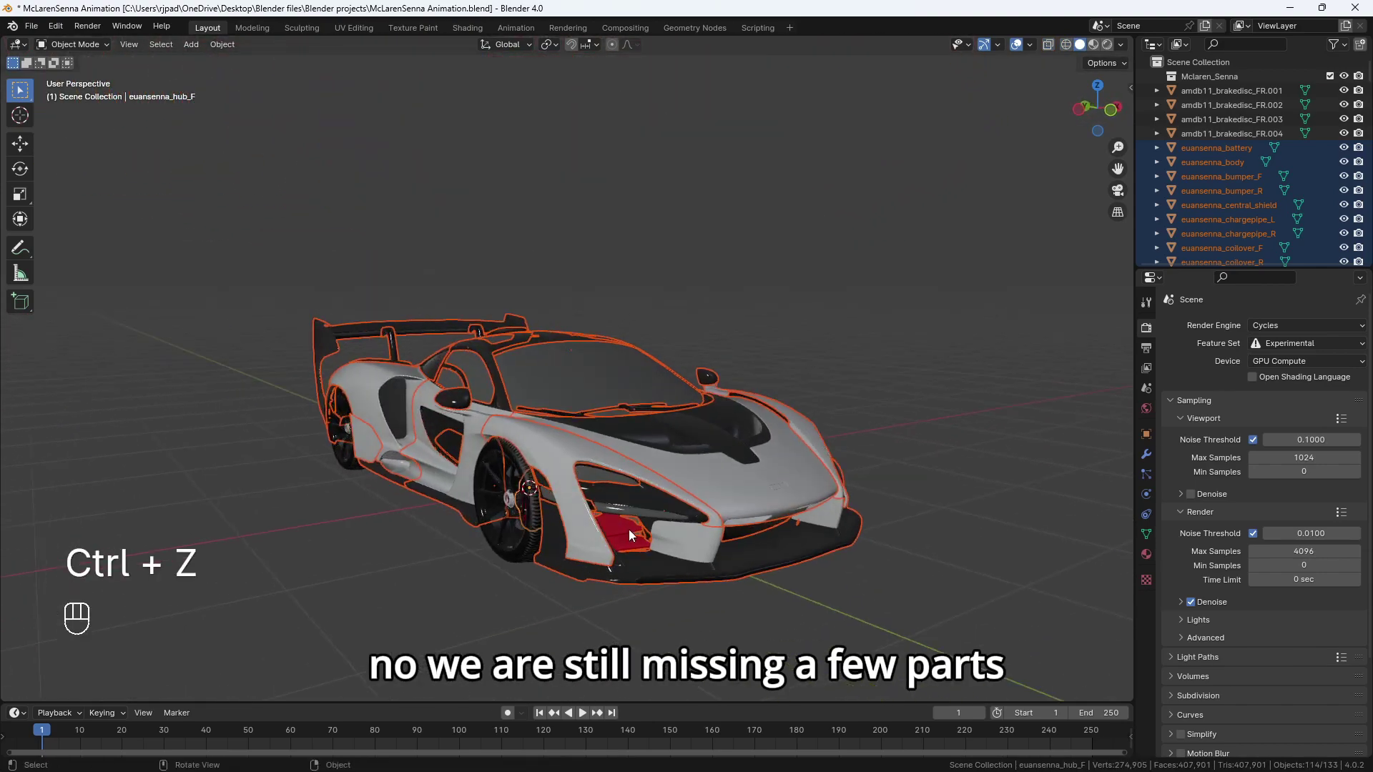
Extend the body selection through the car's middle in front wireframe view and return to solid shading.
{"action": "left_click", "coordinate": [1112, 111]}
{"action": "key", "text": "z"}
{"action": "left_click", "coordinate": [314, 432]}
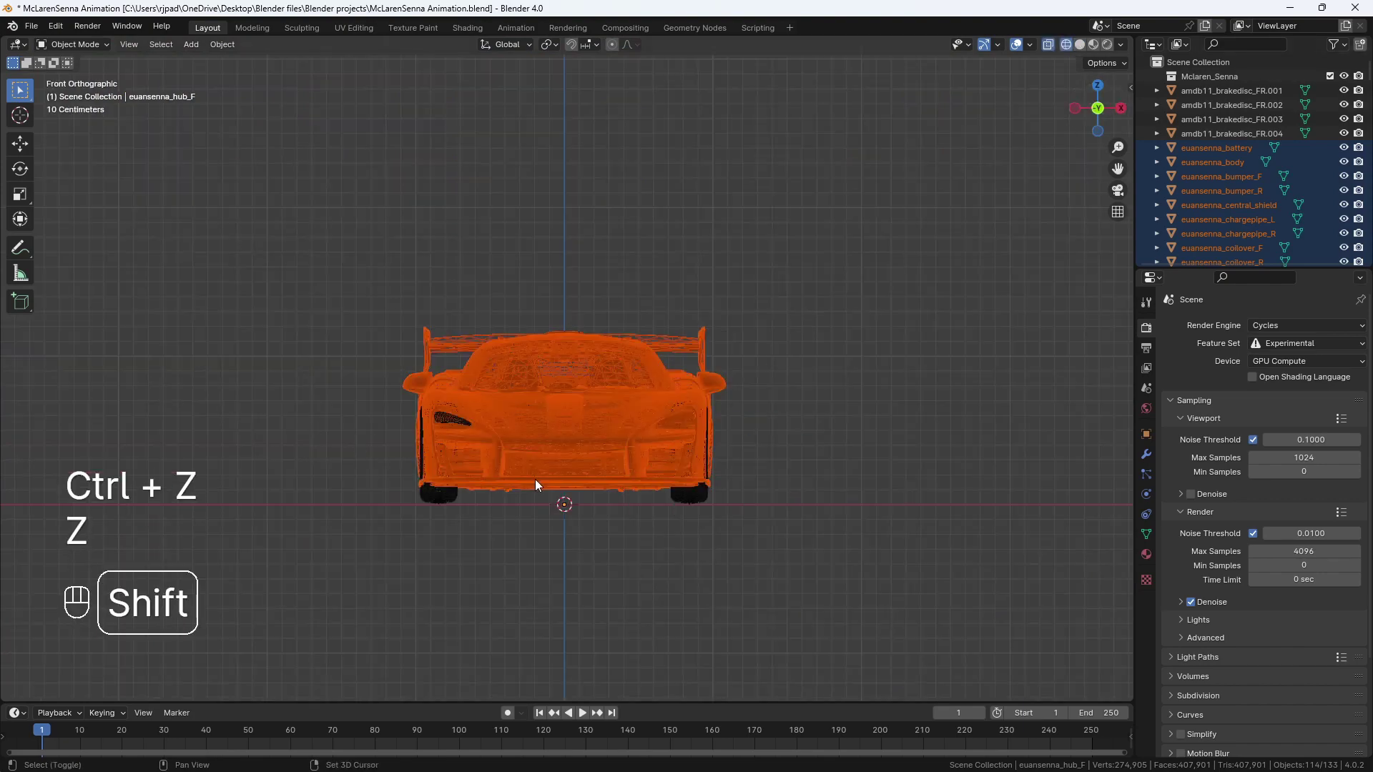
{"action": "scroll", "coordinate": [620, 507], "scroll_direction": "up", "scroll_amount": 1}
{"action": "left_click_drag", "start_coordinate": [587, 643], "coordinate": [461, 166], "text": "shift"}
{"action": "mouse_move", "coordinate": [637, 449]}
{"action": "middle_mouse_down"}
{"action": "mouse_move", "coordinate": [778, 439]}
{"action": "mouse_move", "coordinate": [718, 440]}
{"action": "mouse_move", "coordinate": [692, 404]}
{"action": "middle_mouse_up"}
{"action": "key", "text": "z"}
{"action": "left_click", "coordinate": [788, 404]}
{"action": "mouse_move", "coordinate": [793, 405]}
{"action": "middle_mouse_down"}
{"action": "mouse_move", "coordinate": [921, 396]}
{"action": "mouse_move", "coordinate": [744, 453]}
{"action": "middle_mouse_up"}
Test-move the selection twice while checking the wheel areas for missed parts, undoing each move.
{"action": "scroll", "coordinate": [744, 453], "scroll_direction": "up", "scroll_amount": 3}
{"action": "scroll", "coordinate": [696, 415], "scroll_direction": "up", "scroll_amount": 1}
{"action": "middle_click_drag", "start_coordinate": [777, 526], "coordinate": [619, 398], "text": "shift"}
{"action": "key", "text": "g"}
{"action": "left_click", "coordinate": [501, 247]}
{"action": "key", "text": "ctrl+z"}
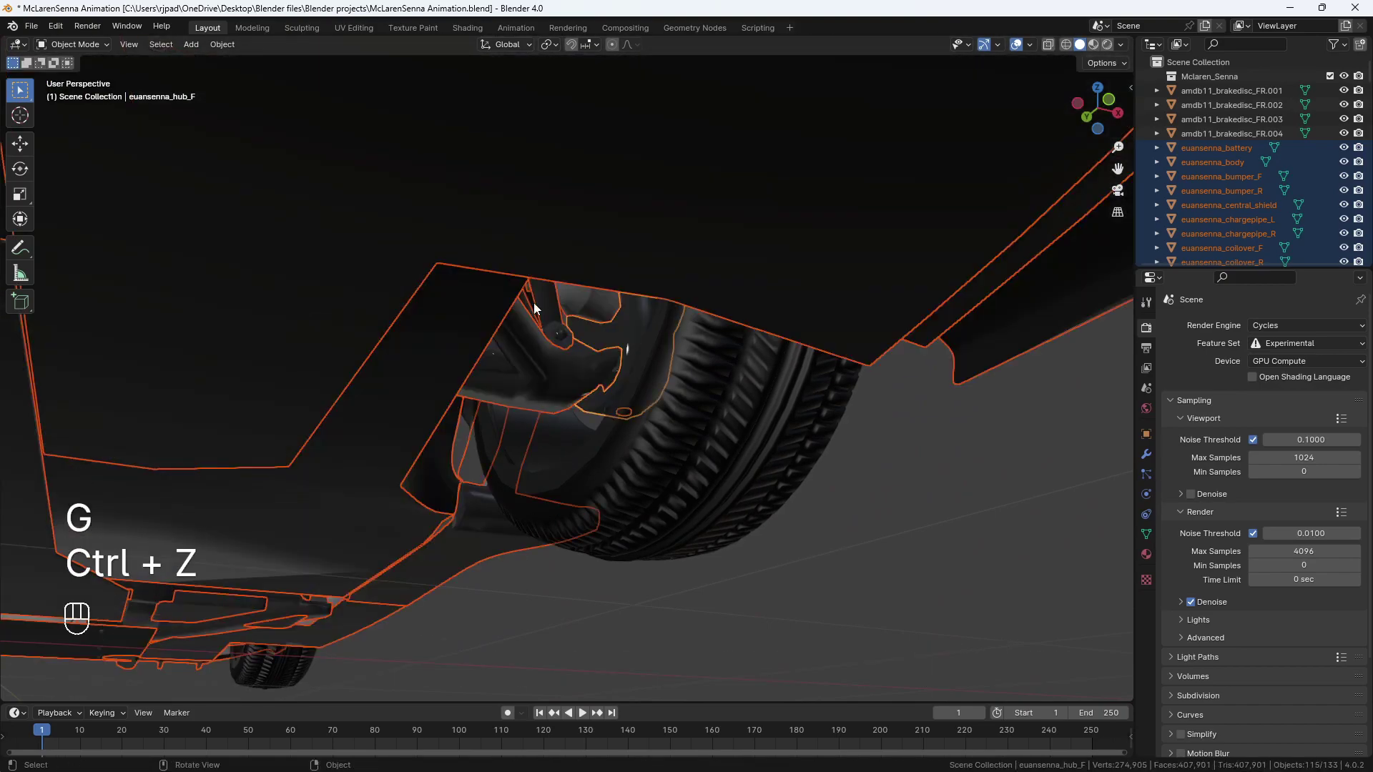
{"action": "middle_click_drag", "start_coordinate": [536, 303], "coordinate": [748, 371]}
{"action": "key", "text": "g"}
{"action": "left_click", "coordinate": [613, 53]}
{"action": "middle_click_drag", "start_coordinate": [853, 422], "coordinate": [643, 386], "text": "shift"}
{"action": "key", "text": "ctrl+z"}
Try further changes to the selected parts while checking the car's underside, and undo them.
{"action": "middle_click_drag", "start_coordinate": [660, 538], "coordinate": [716, 374], "text": "shift"}
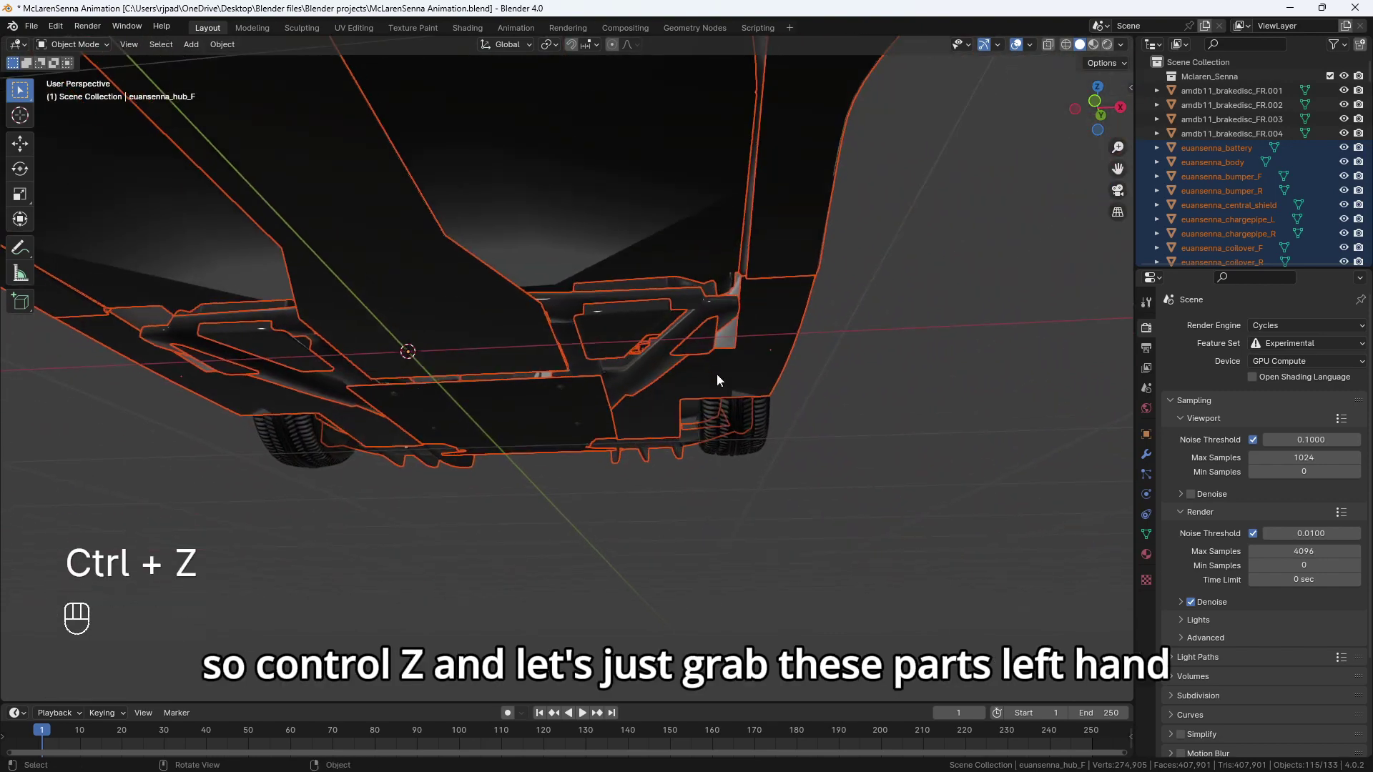
{"action": "scroll", "coordinate": [716, 373], "scroll_direction": "up", "scroll_amount": 4}
{"action": "middle_click_drag", "start_coordinate": [728, 448], "coordinate": [984, 331], "text": "shift"}
{"action": "left_click", "coordinate": [984, 332], "text": "shift"}
{"action": "key", "text": "ctrl+z"}
{"action": "key", "text": "g"}
{"action": "left_click", "coordinate": [452, 688]}
{"action": "key", "text": "ctrl+z"}
Add the missed rear hub part euansenna_hub_R to the body selection.
{"action": "middle_click_drag", "start_coordinate": [452, 688], "coordinate": [602, 397], "text": "shift"}
{"action": "left_click", "coordinate": [405, 228], "text": "shift"}
{"action": "scroll", "coordinate": [1258, 357], "scroll_direction": "down", "scroll_amount": 2}
{"action": "scroll", "coordinate": [788, 286], "scroll_direction": "up", "scroll_amount": 1}
{"action": "scroll", "coordinate": [787, 286], "scroll_direction": "down", "scroll_amount": 6}
Test-move the complete body selection once more and undo the move.
{"action": "key", "text": "g"}
{"action": "left_click", "coordinate": [477, 77]}
{"action": "middle_click_drag", "start_coordinate": [477, 78], "coordinate": [711, 365]}
{"action": "key", "text": "ctrl+z"}
Move the selected body parts into a new collection named Body.
{"action": "key", "text": "m"}
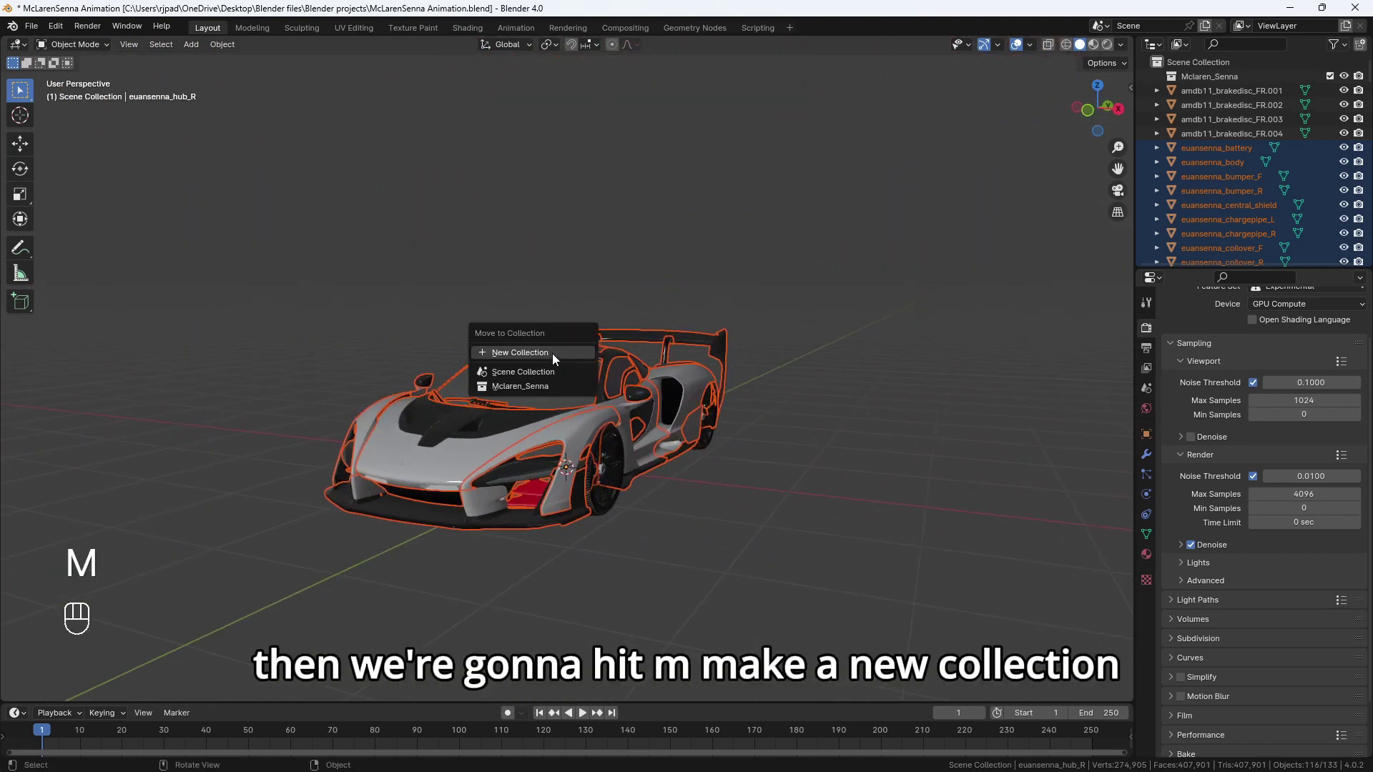
{"action": "left_click", "coordinate": [528, 354]}
{"action": "type", "text": "Bo"}
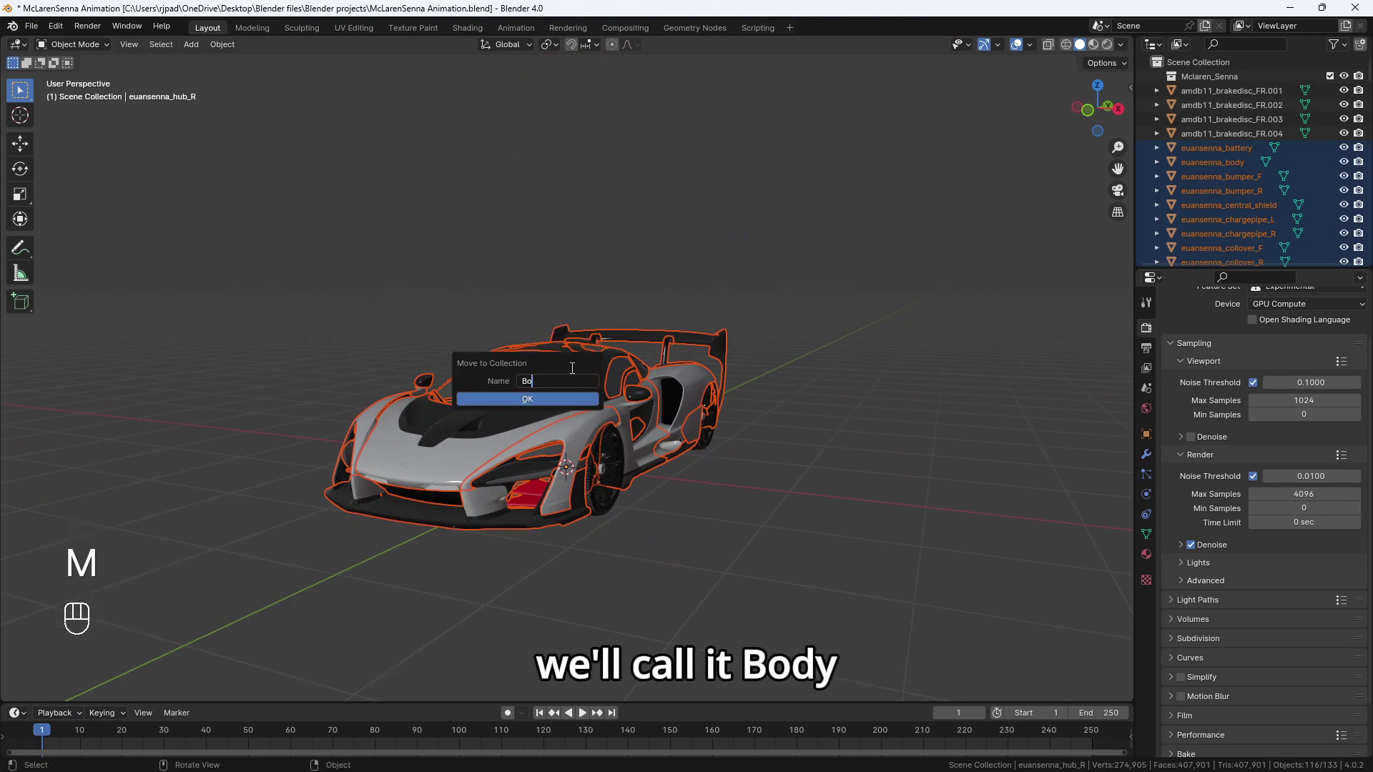
{"action": "type", "text": "dy"}
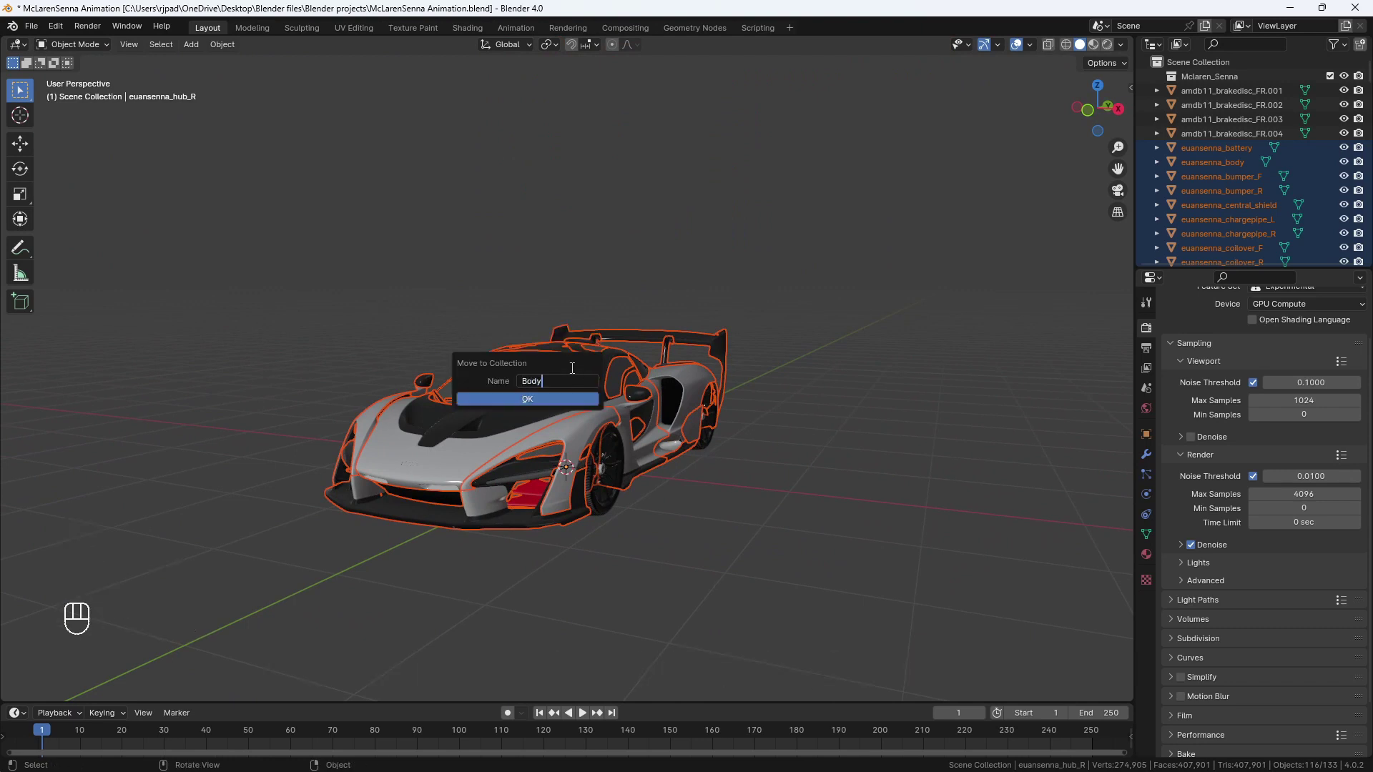
{"action": "left_click", "coordinate": [548, 405]}
Exclude the Body collection from the view layer so only the wheel parts are shown.
{"action": "middle_click_drag", "start_coordinate": [627, 364], "coordinate": [668, 363]}
{"action": "scroll", "coordinate": [1216, 105], "scroll_direction": "down", "scroll_amount": 4}
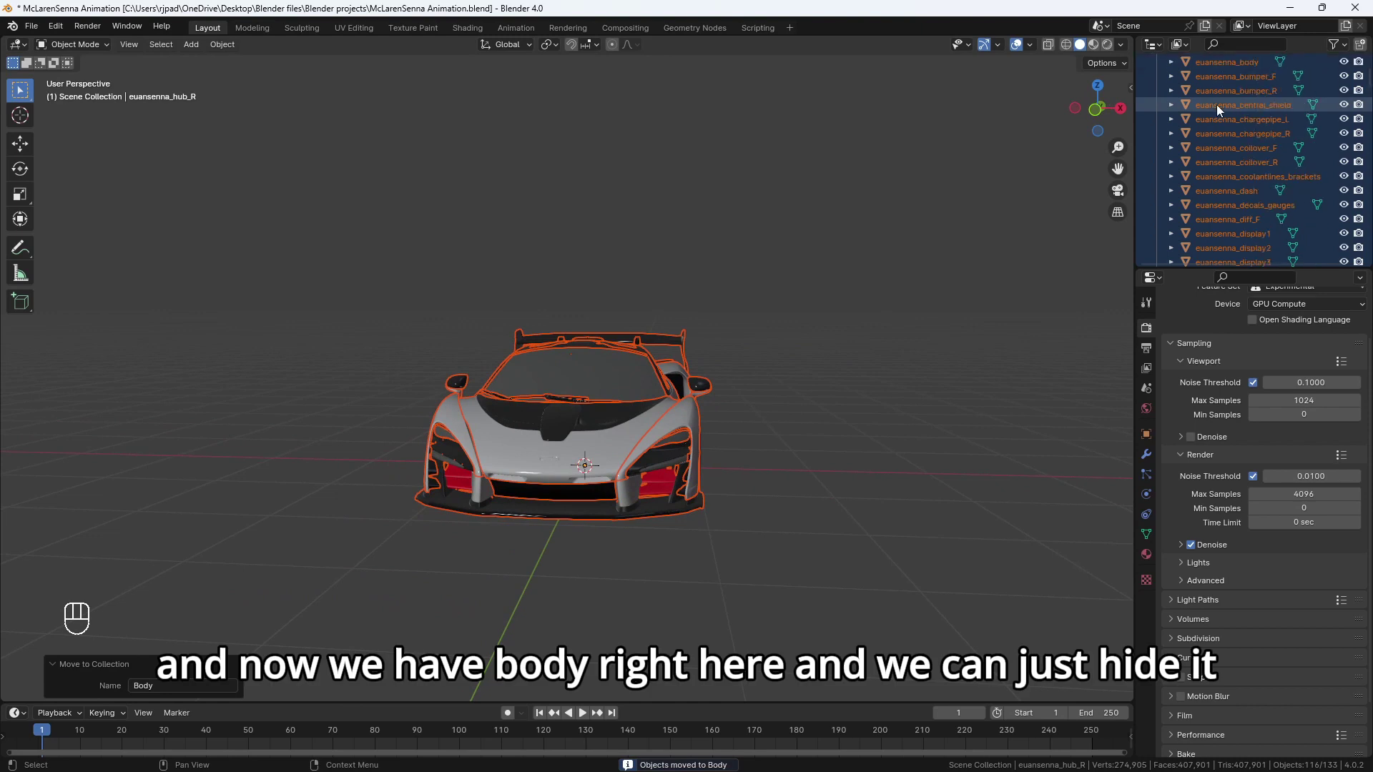
{"action": "scroll", "coordinate": [1268, 92], "scroll_direction": "up", "scroll_amount": 3}
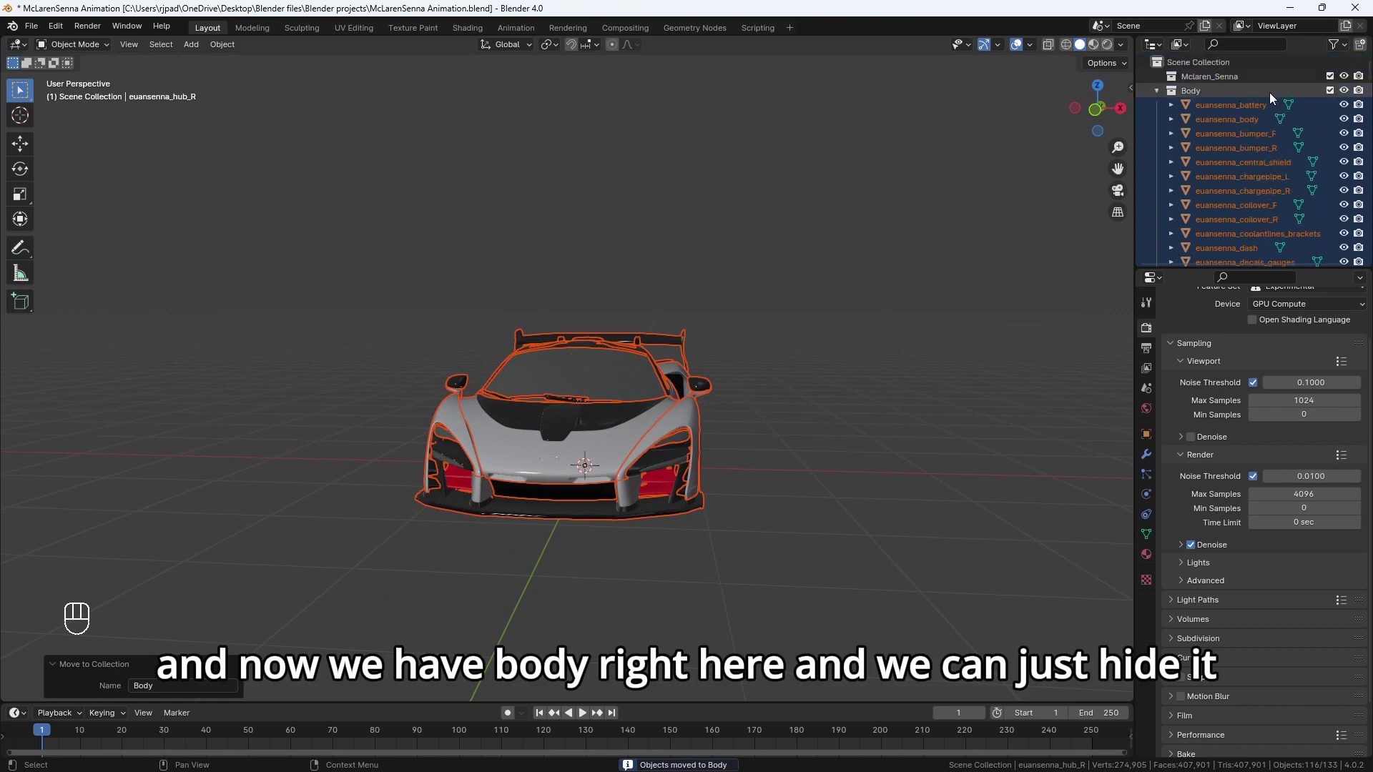
{"action": "left_click", "coordinate": [1329, 90]}
Delete the leftover part euansenna_hub_link_R between the wheels.
{"action": "middle_click_drag", "start_coordinate": [879, 359], "coordinate": [708, 401]}
{"action": "scroll", "coordinate": [697, 408], "scroll_direction": "up", "scroll_amount": 4}
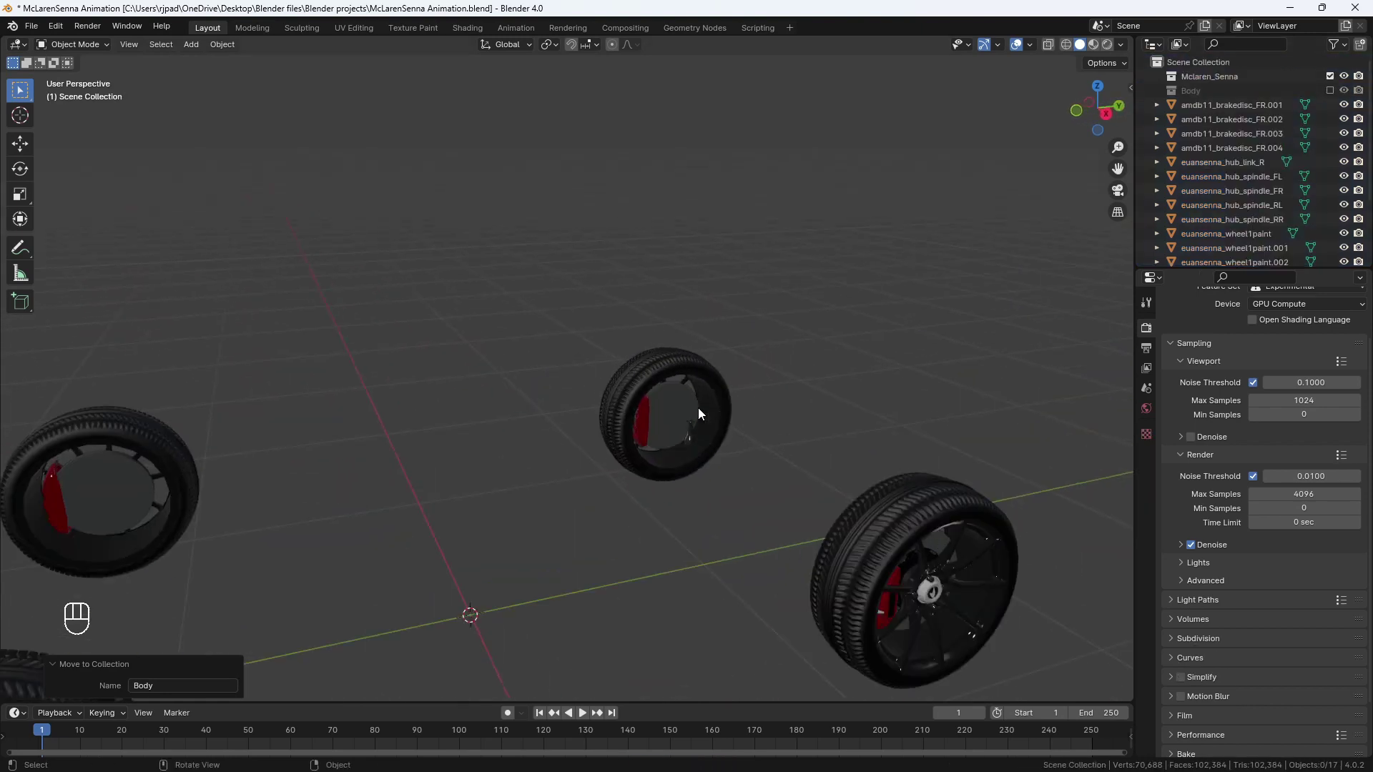
{"action": "scroll", "coordinate": [708, 421], "scroll_direction": "up", "scroll_amount": 3}
{"action": "middle_click_drag", "start_coordinate": [760, 477], "coordinate": [757, 447], "text": "shift"}
{"action": "left_click", "coordinate": [760, 492]}
{"action": "key", "text": "x"}
{"action": "left_click", "coordinate": [766, 493]}
{"action": "scroll", "coordinate": [922, 470], "scroll_direction": "down", "scroll_amount": 5}
{"action": "scroll", "coordinate": [797, 443], "scroll_direction": "up", "scroll_amount": 2}
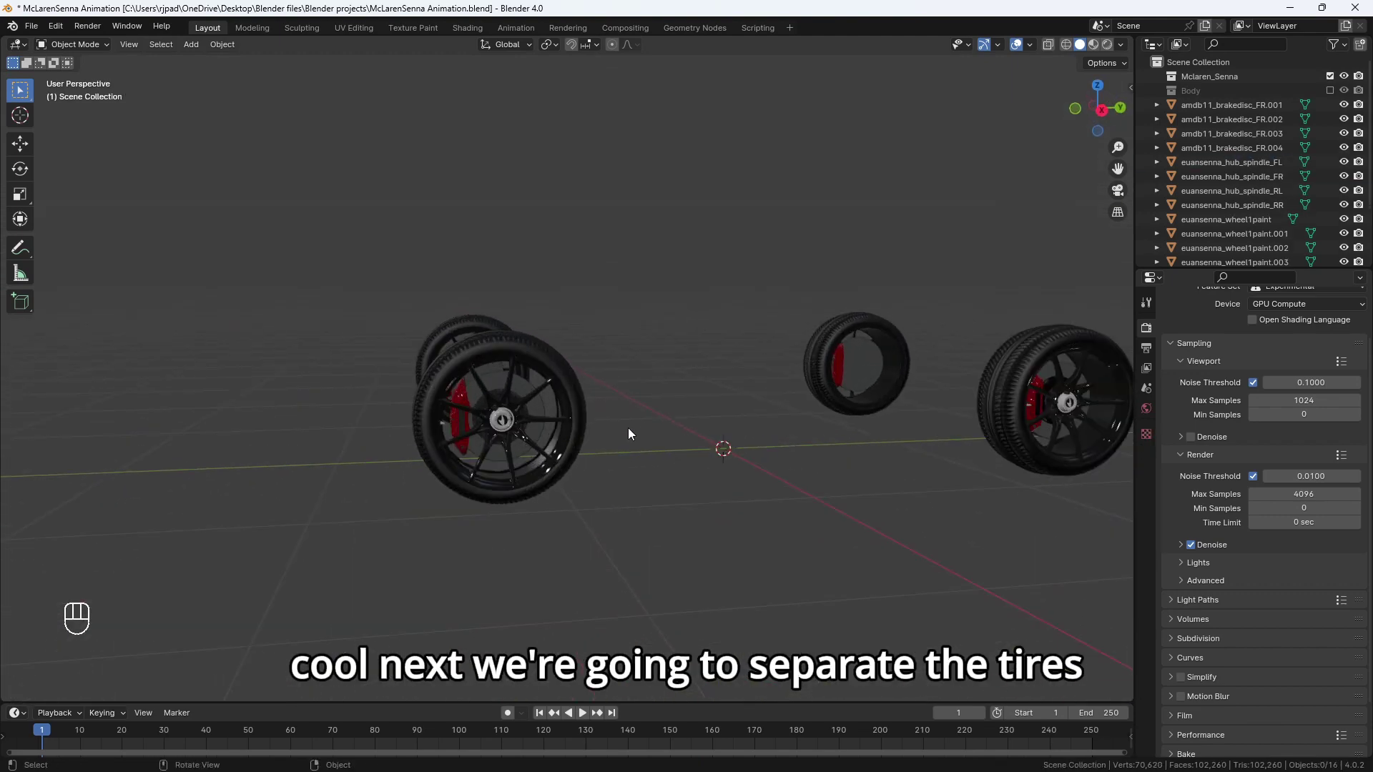
Select the front wheel's brake object amdb11_brakedisc_FR.003, which combines the disc and the red caliper.
{"action": "middle_click_drag", "start_coordinate": [628, 428], "coordinate": [654, 415]}
{"action": "scroll", "coordinate": [657, 415], "scroll_direction": "down", "scroll_amount": 2}
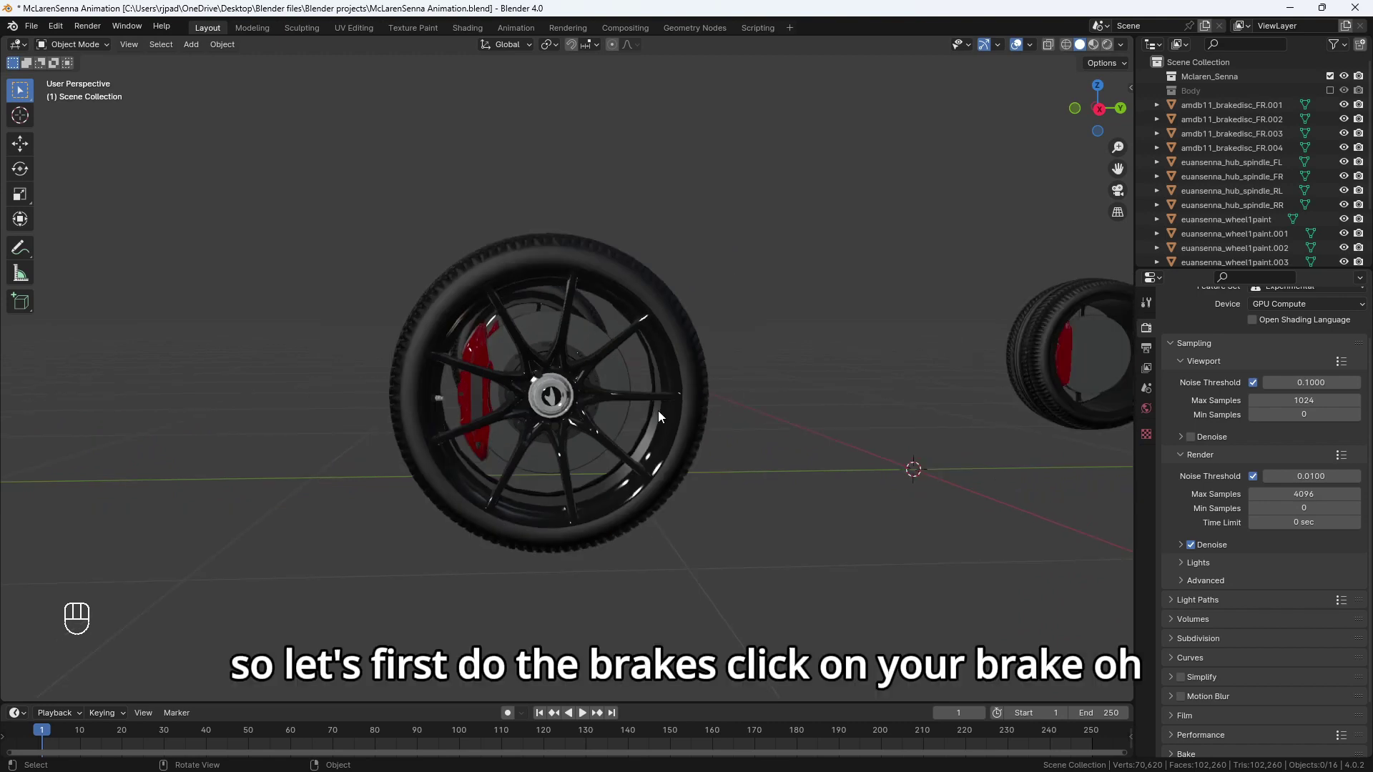
{"action": "left_click", "coordinate": [471, 388]}
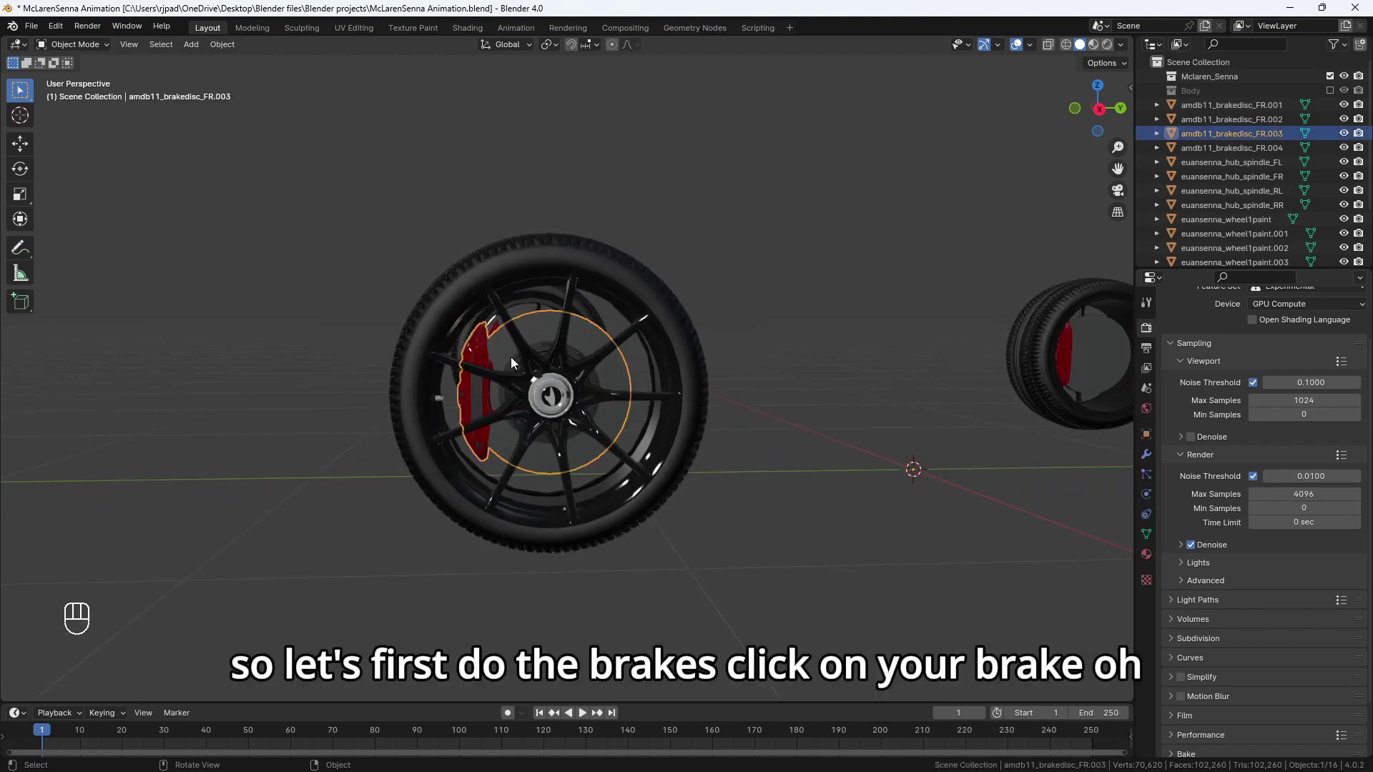
{"action": "scroll", "coordinate": [510, 357], "scroll_direction": "up", "scroll_amount": 2}
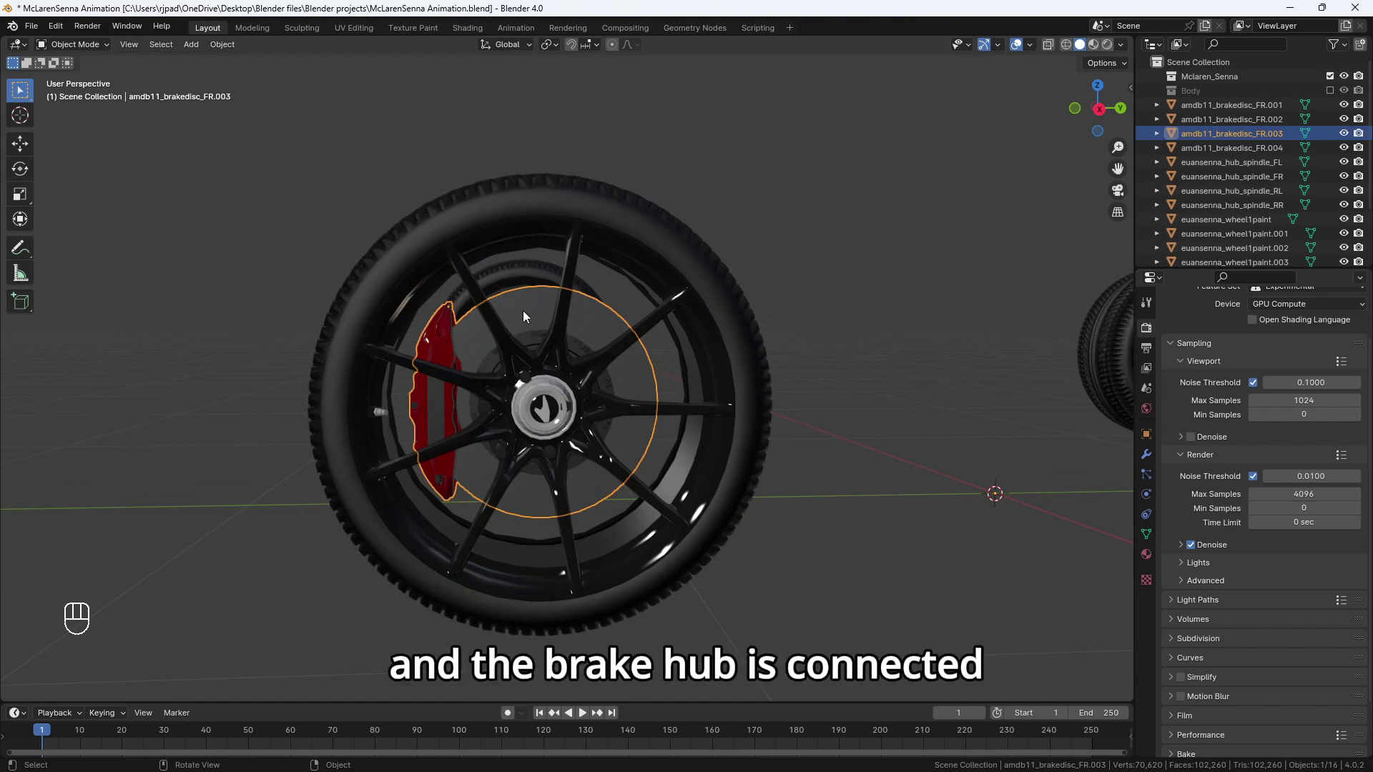
{"action": "scroll", "coordinate": [522, 336], "scroll_direction": "down", "scroll_amount": 2}
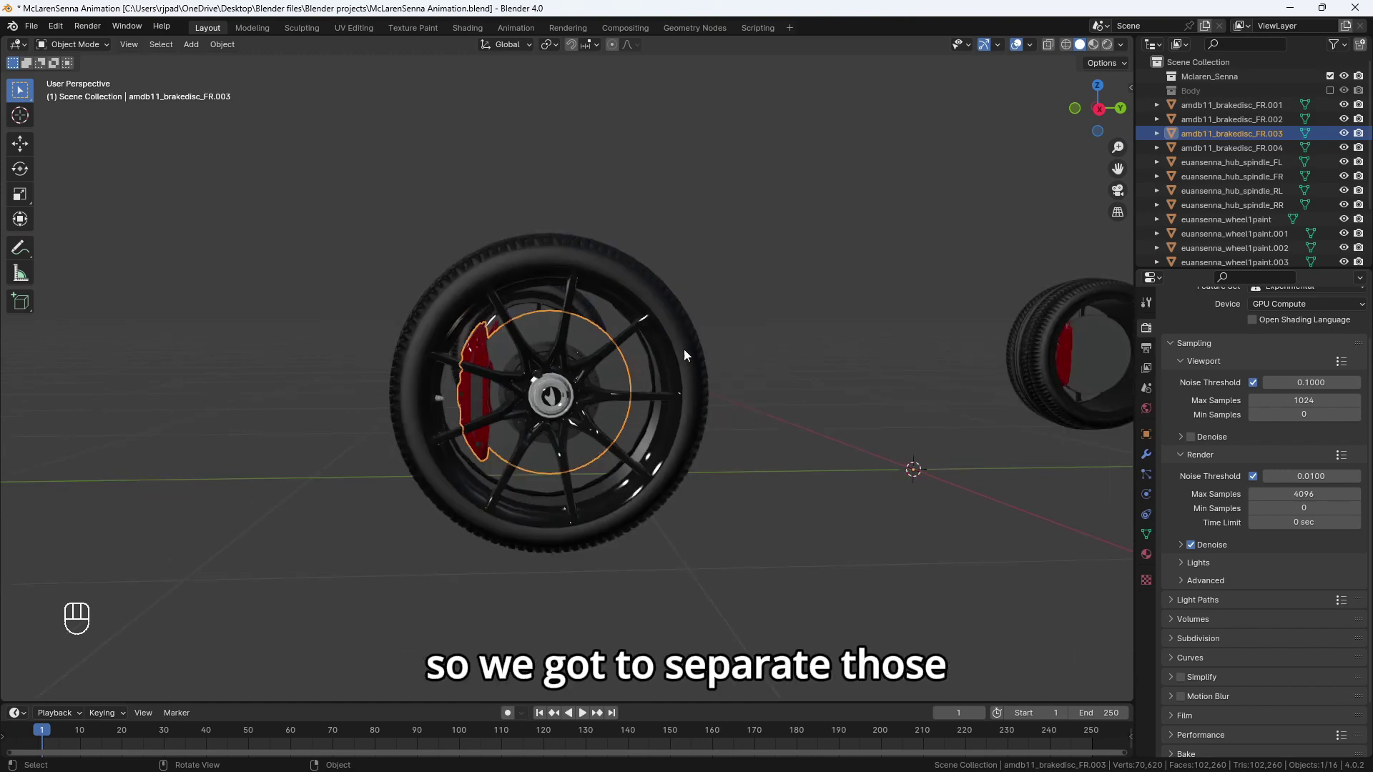
Put the selected brake object into Edit Mode in the right orthographic view with wireframe shading.
{"action": "left_click", "coordinate": [1096, 108]}
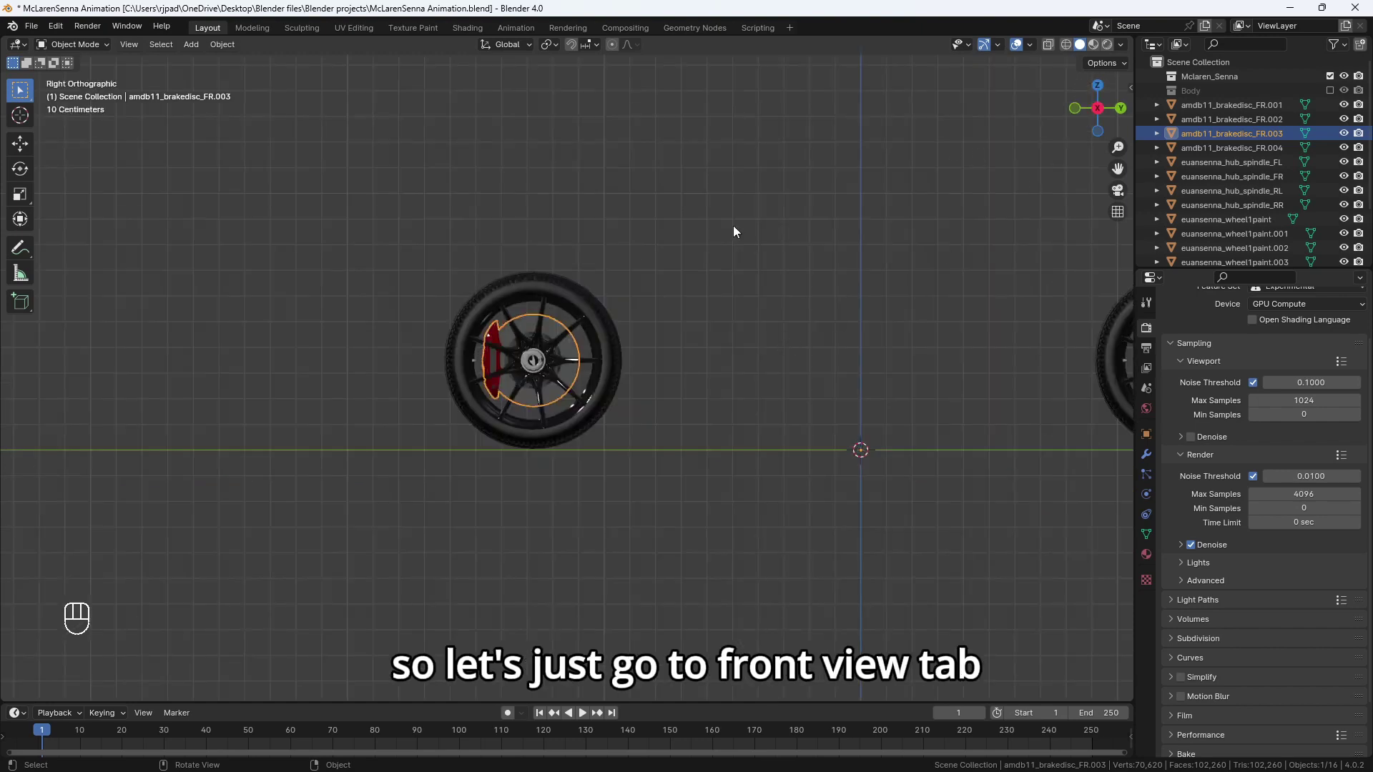
{"action": "scroll", "coordinate": [641, 414], "scroll_direction": "up", "scroll_amount": 3}
{"action": "middle_click_drag", "start_coordinate": [640, 414], "coordinate": [588, 390], "text": "shift"}
{"action": "key", "text": "Tab"}
{"action": "scroll", "coordinate": [587, 395], "scroll_direction": "down", "scroll_amount": 1}
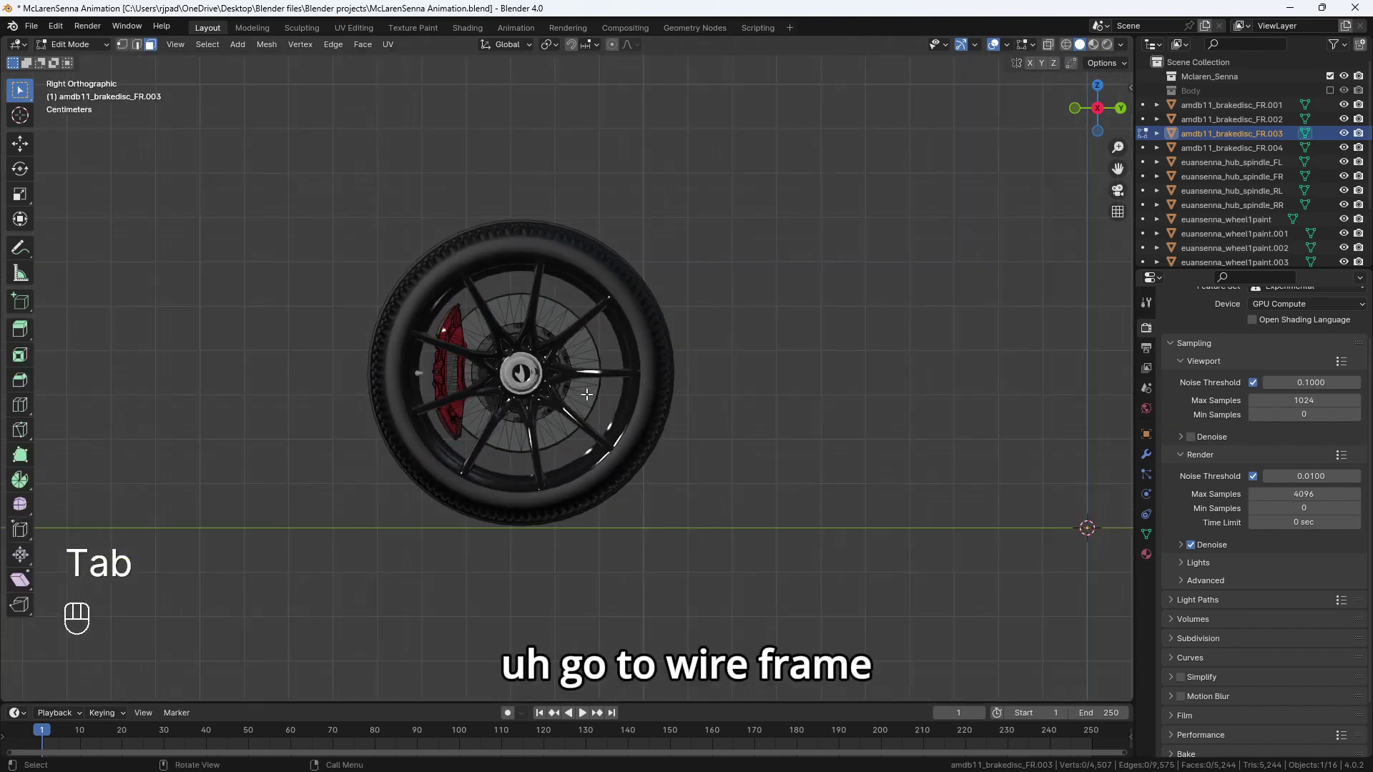
{"action": "key", "text": "z"}
{"action": "left_click", "coordinate": [287, 374]}
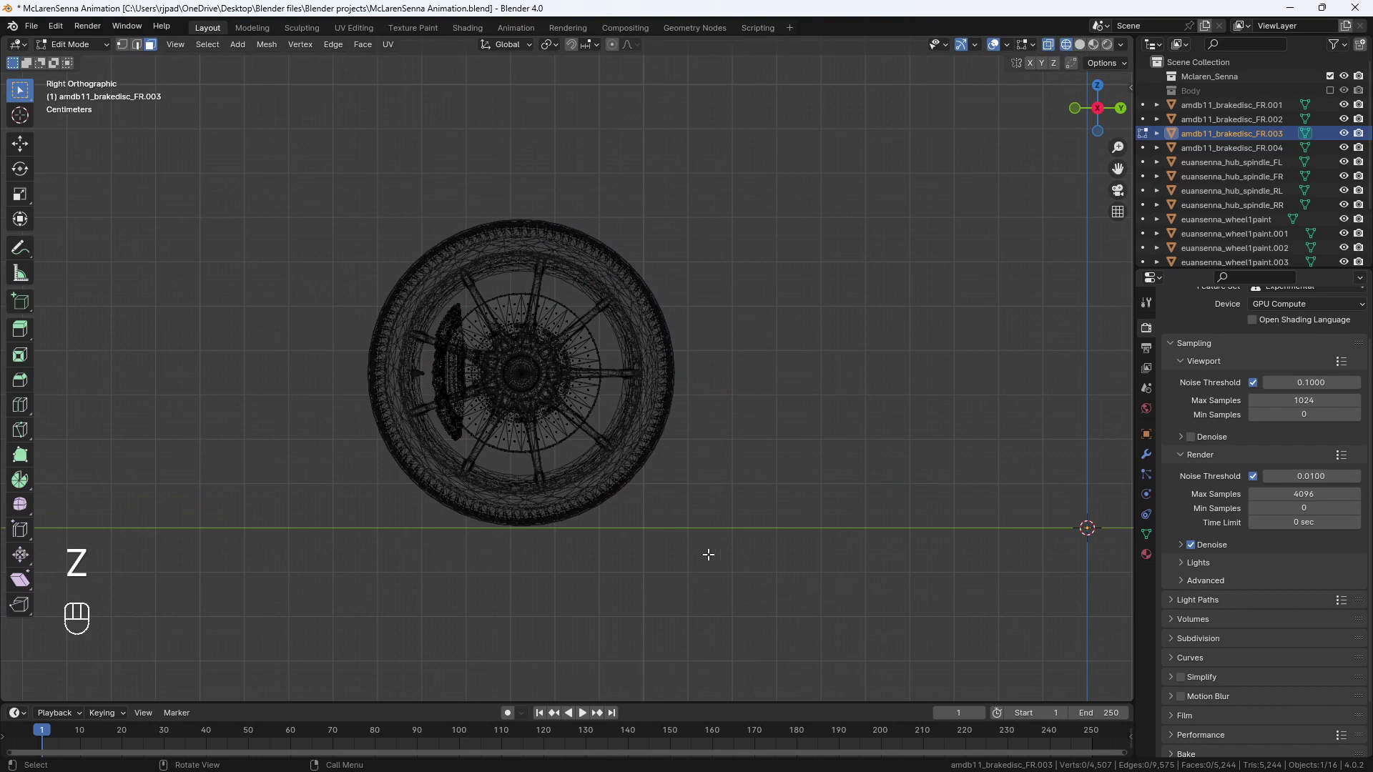
Box-select the brake disc, grow the selection to the whole disc without the caliper, and return to solid shading.
{"action": "left_click_drag", "start_coordinate": [708, 556], "coordinate": [470, 215]}
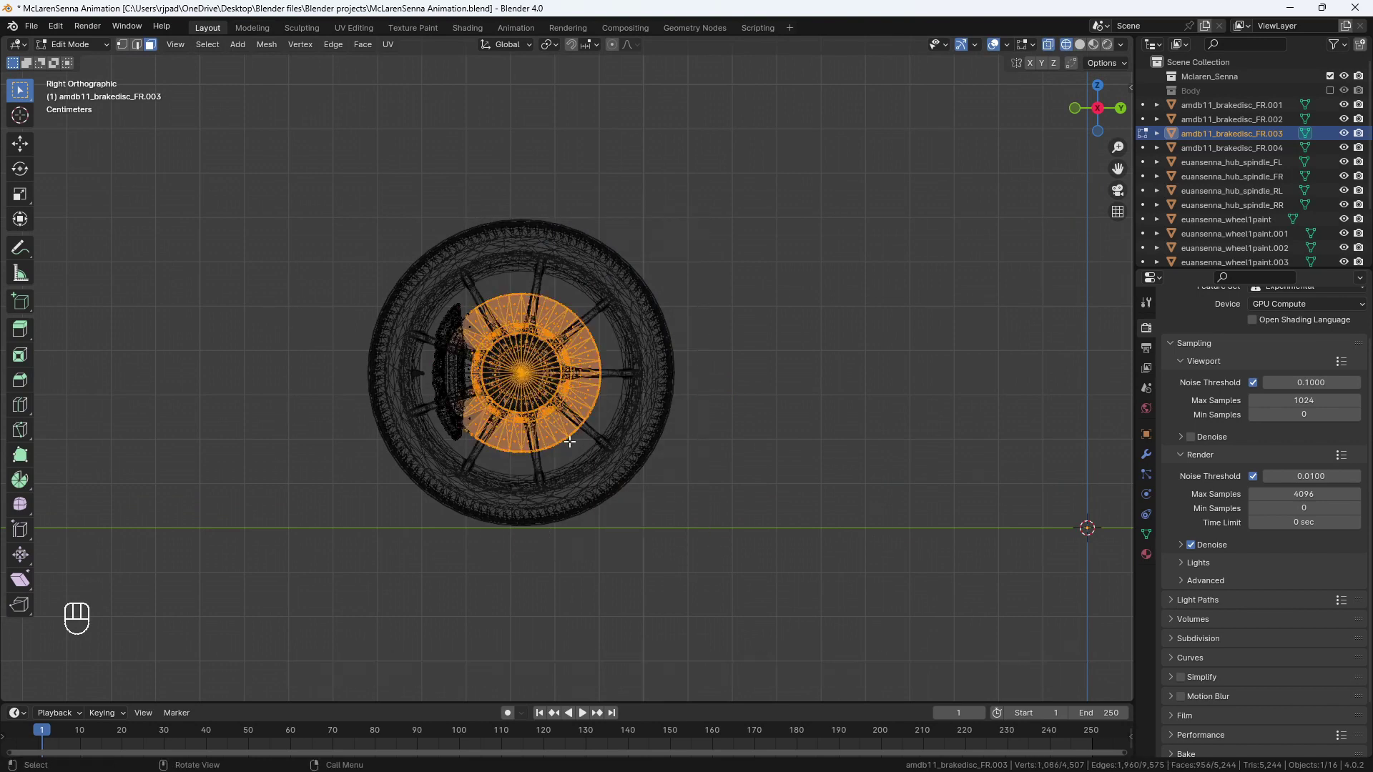
{"action": "key", "text": "ctrl"}
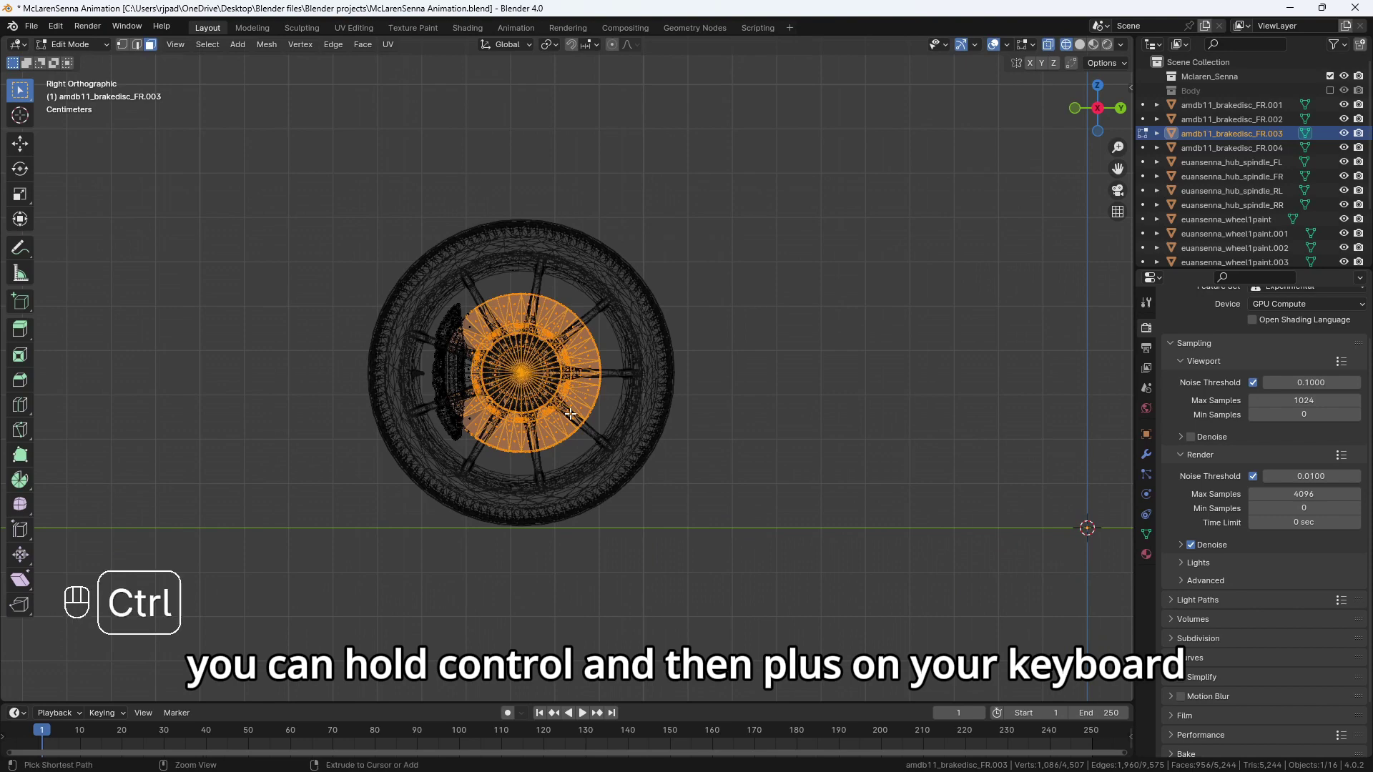
{"action": "key", "text": "ctrl+KP_Add"}
{"action": "key", "text": "ctrl+KP_Add"}
{"action": "key", "text": "ctrl+KP_Add"}
{"action": "key", "text": "ctrl+KP_Add"}
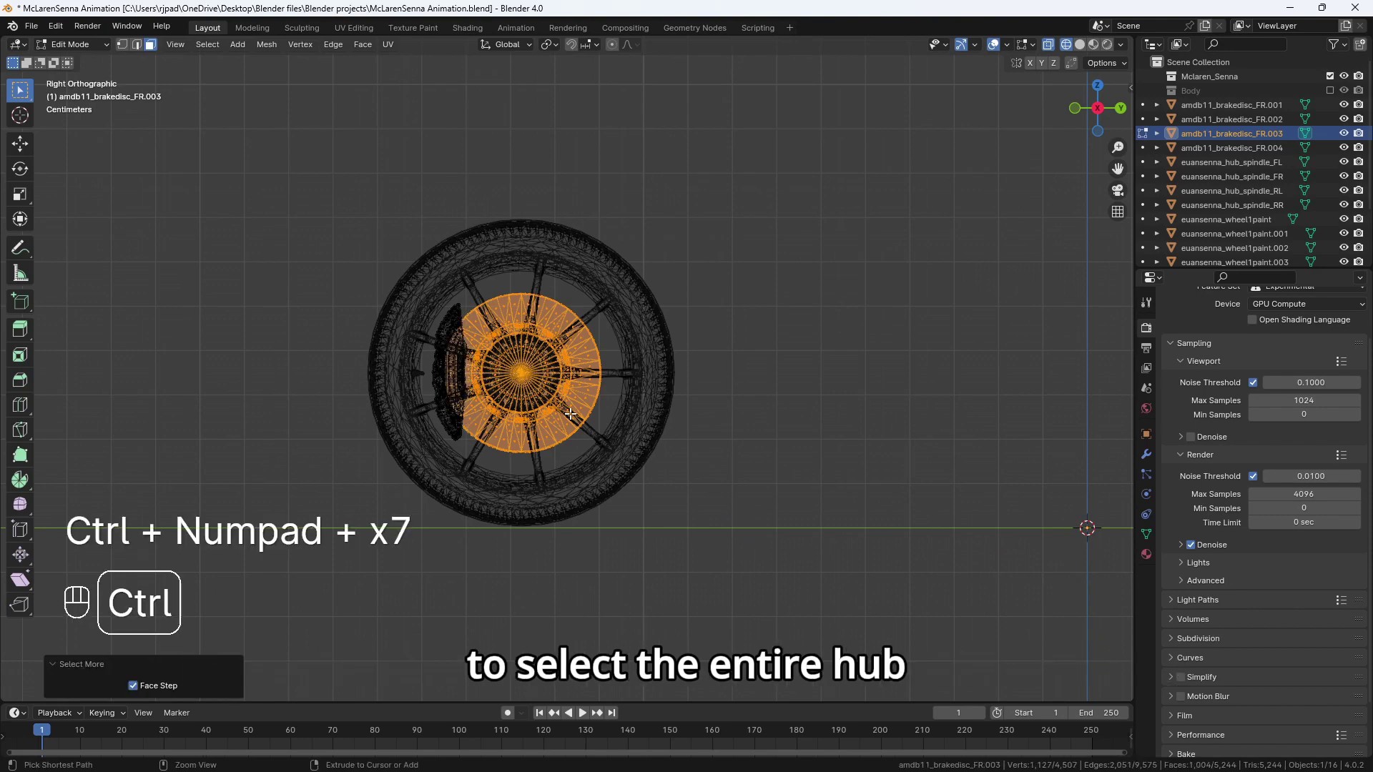
{"action": "scroll", "coordinate": [570, 413], "scroll_direction": "up", "scroll_amount": 1}
{"action": "key", "text": "z"}
{"action": "left_click", "coordinate": [848, 398]}
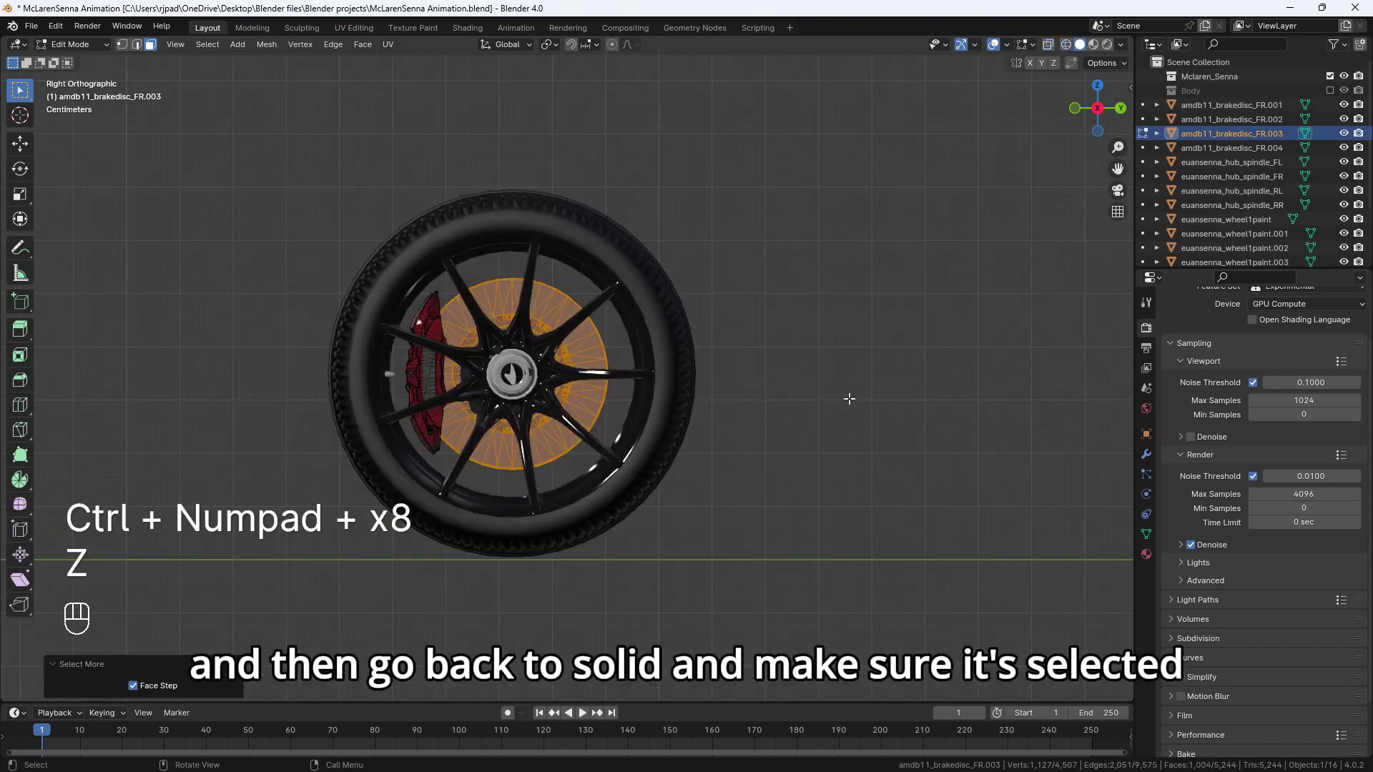
Test-move the selected disc faces away from the wheel and undo the move.
{"action": "key", "text": "g"}
{"action": "left_click", "coordinate": [905, 249]}
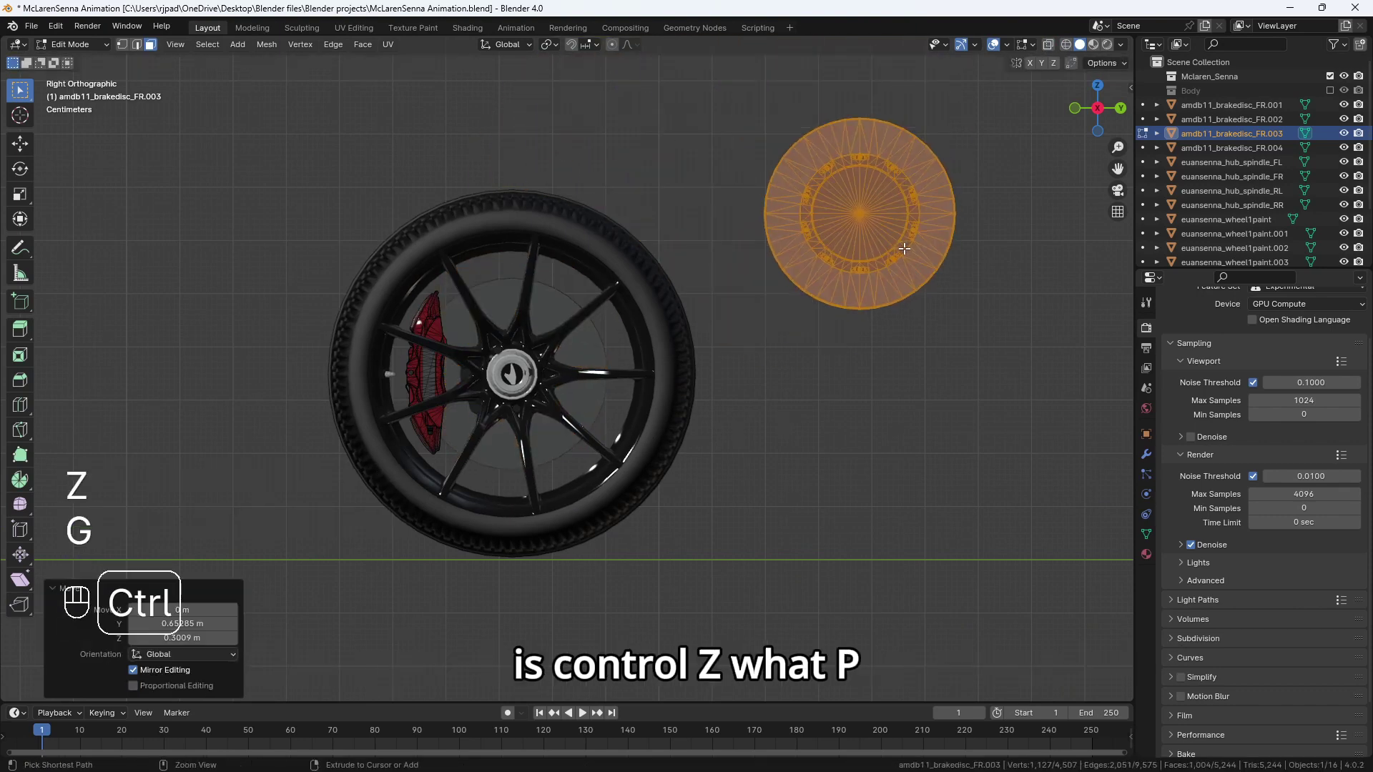
{"action": "key", "text": "ctrl+z"}
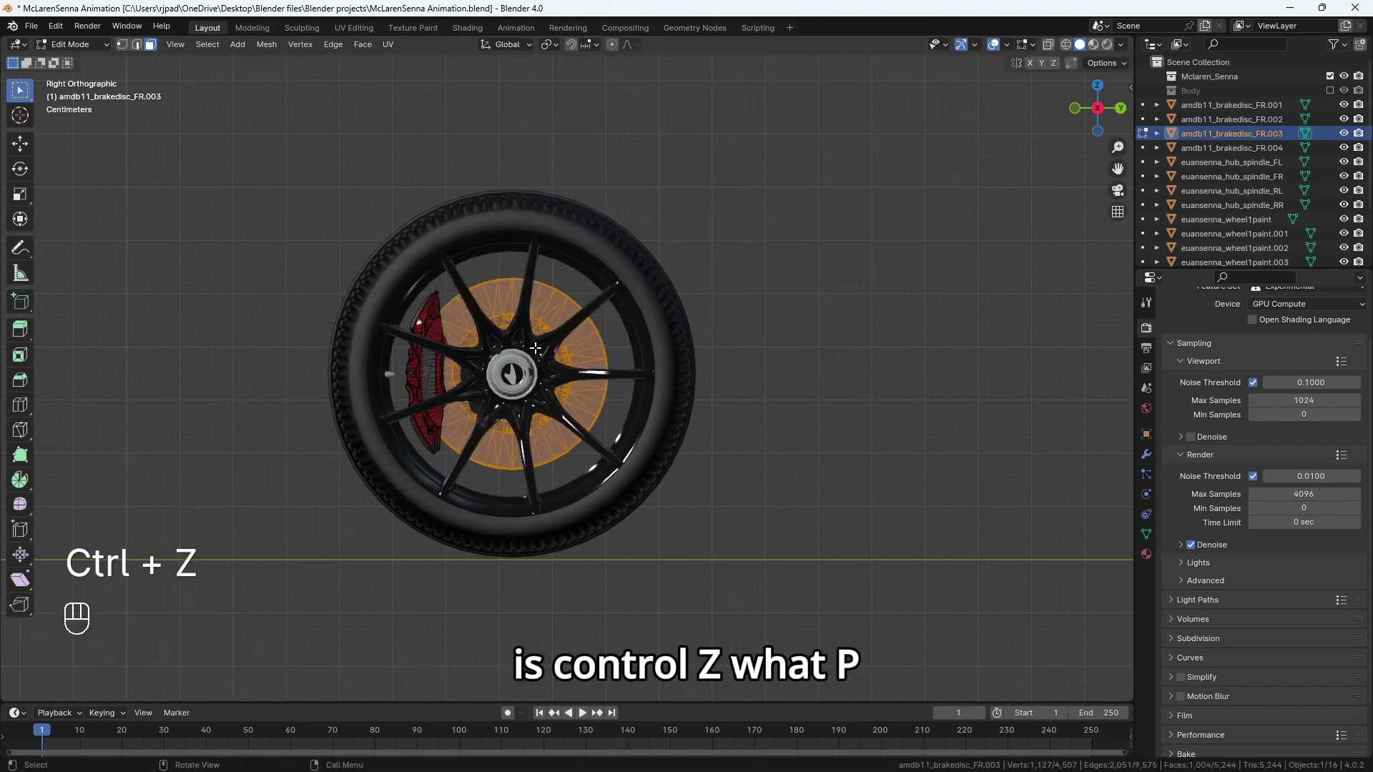
Separate the selected disc faces into their own object and return to Object Mode.
{"action": "key", "text": "p"}
{"action": "left_click", "coordinate": [496, 347]}
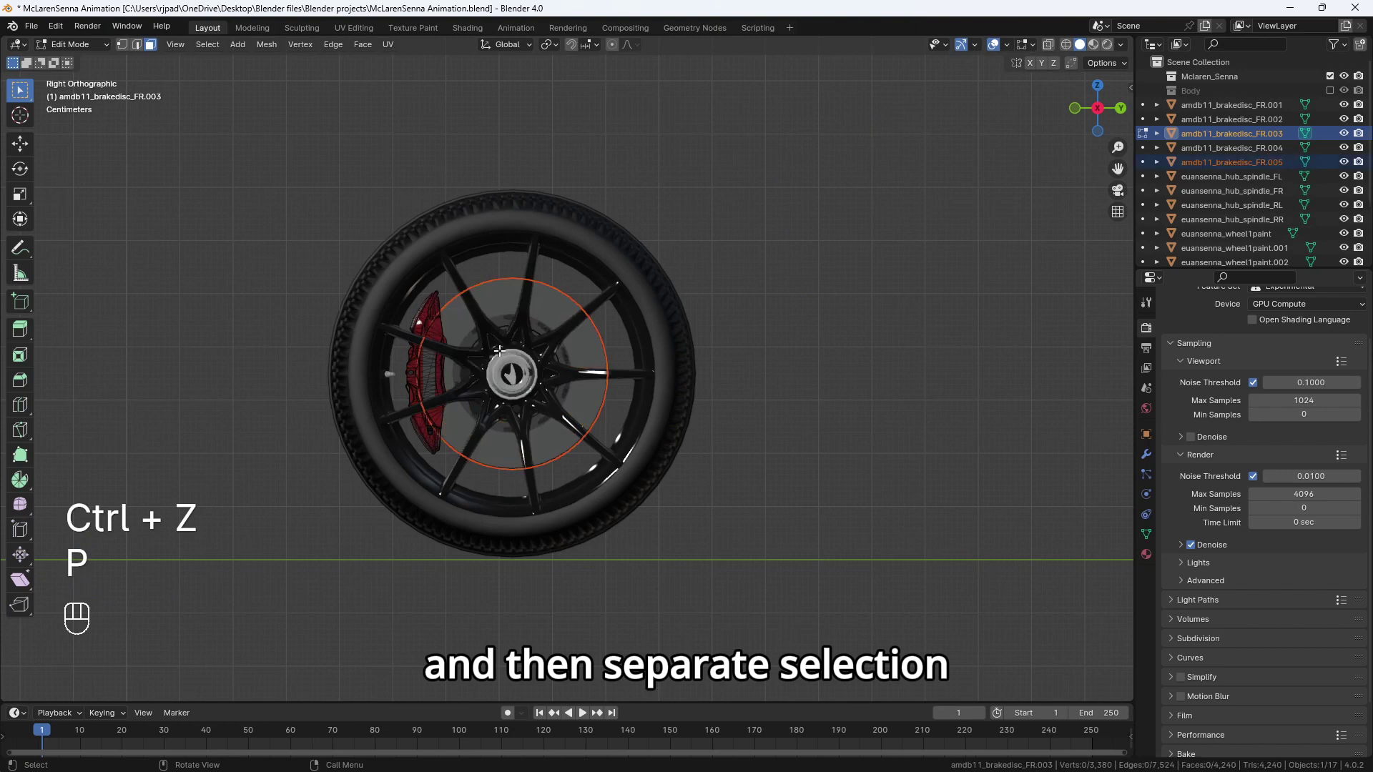
{"action": "key", "text": "Tab"}
Select the separated front-left brake disc and rename it hub.FL.
{"action": "left_click", "coordinate": [590, 342]}
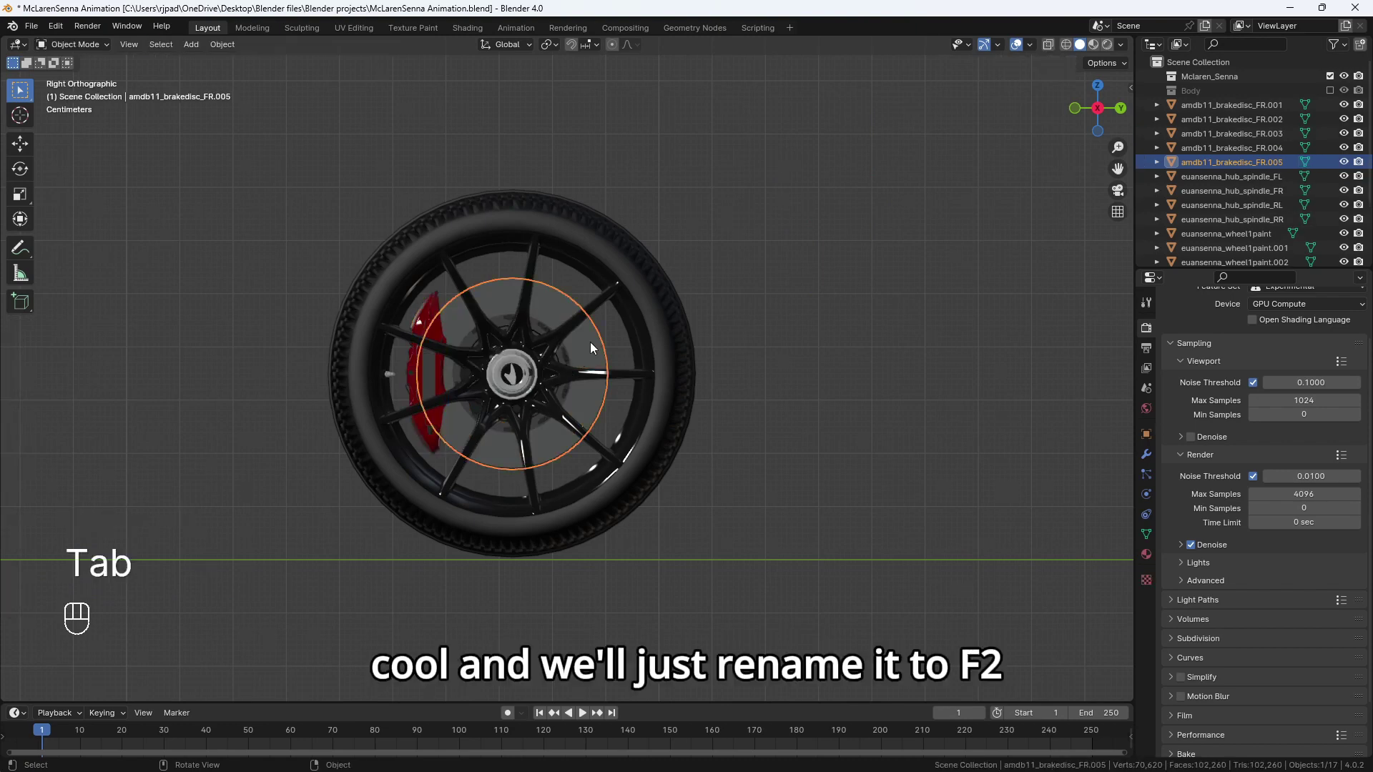
{"action": "key", "text": "F2"}
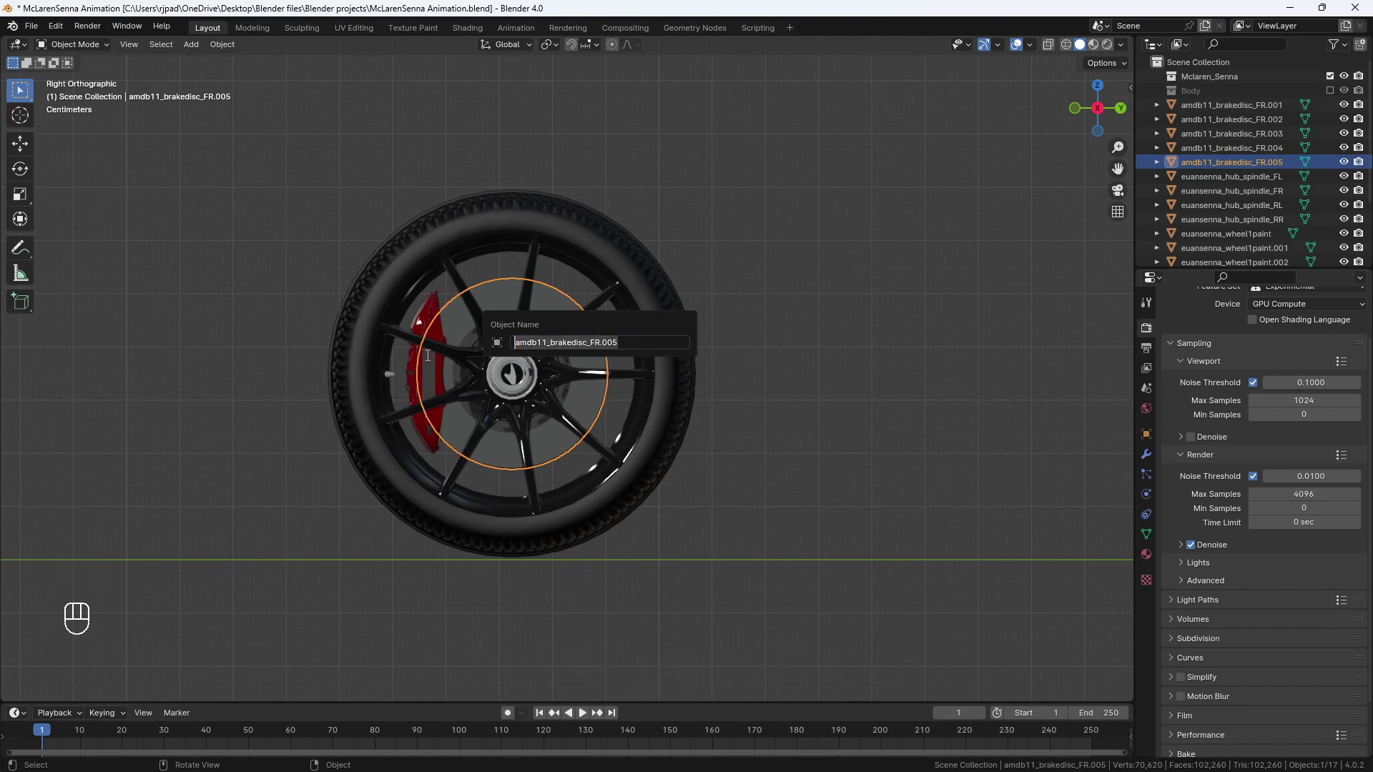
{"action": "type", "text": "hub.FL"}
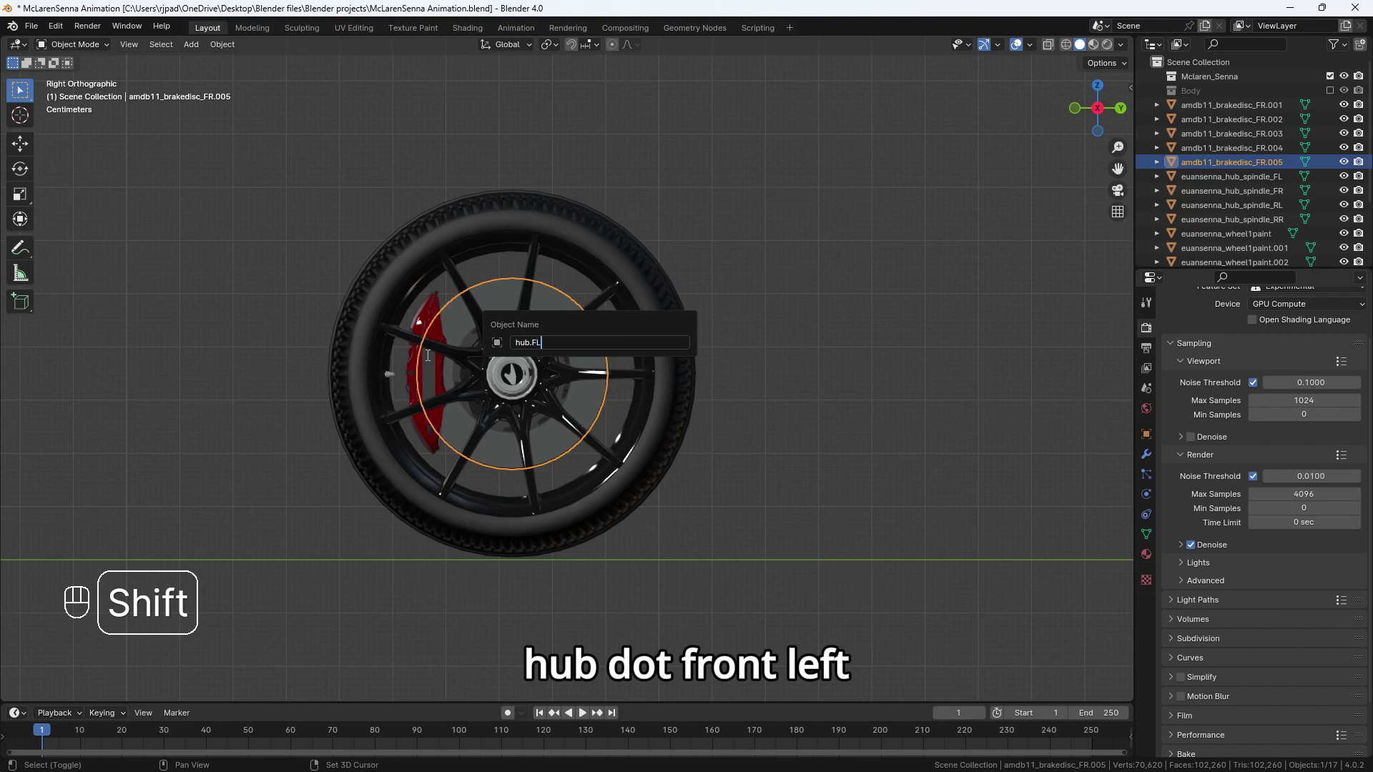
{"action": "key", "text": "Return"}
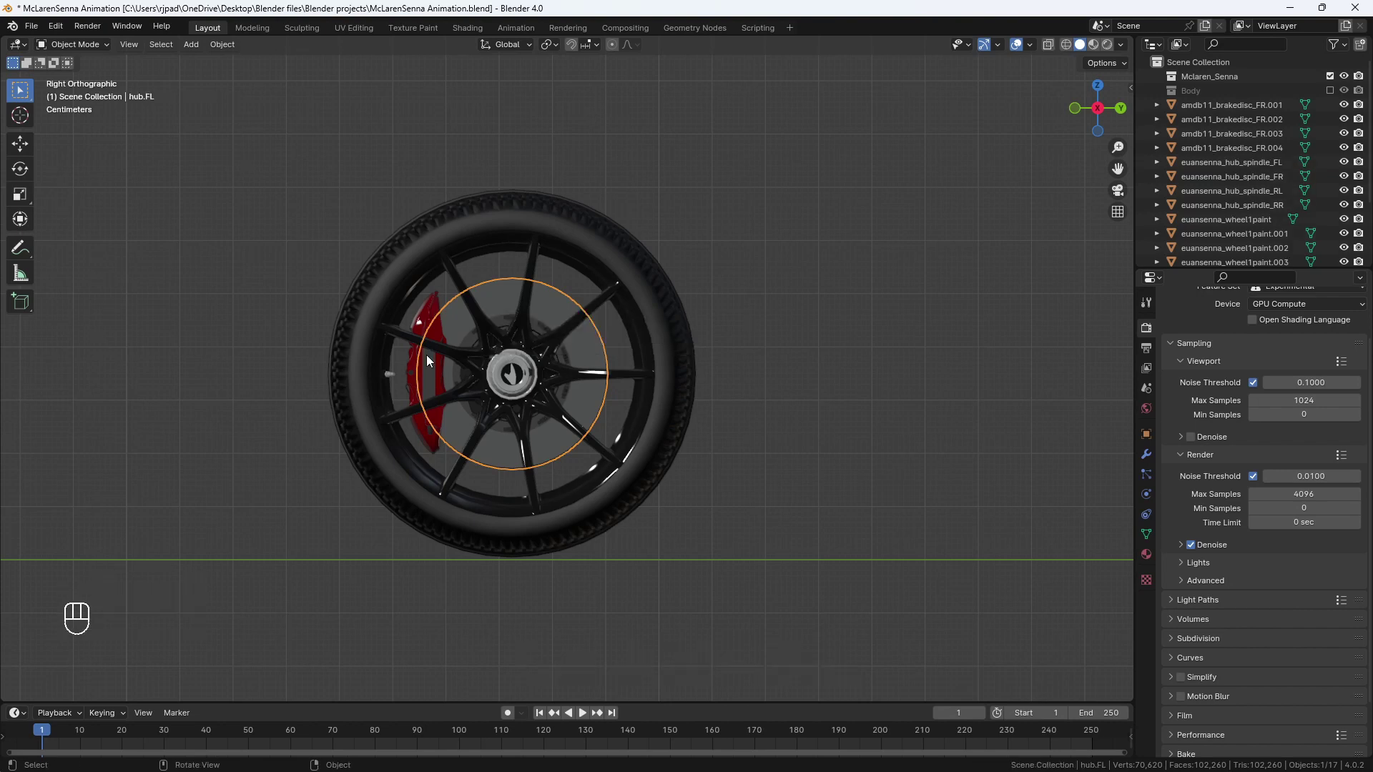
Select the red caliper on the same wheel and rename it Brake.FL.
{"action": "scroll", "coordinate": [427, 374], "scroll_direction": "up", "scroll_amount": 2}
{"action": "middle_click_drag", "start_coordinate": [464, 379], "coordinate": [537, 392], "text": "shift"}
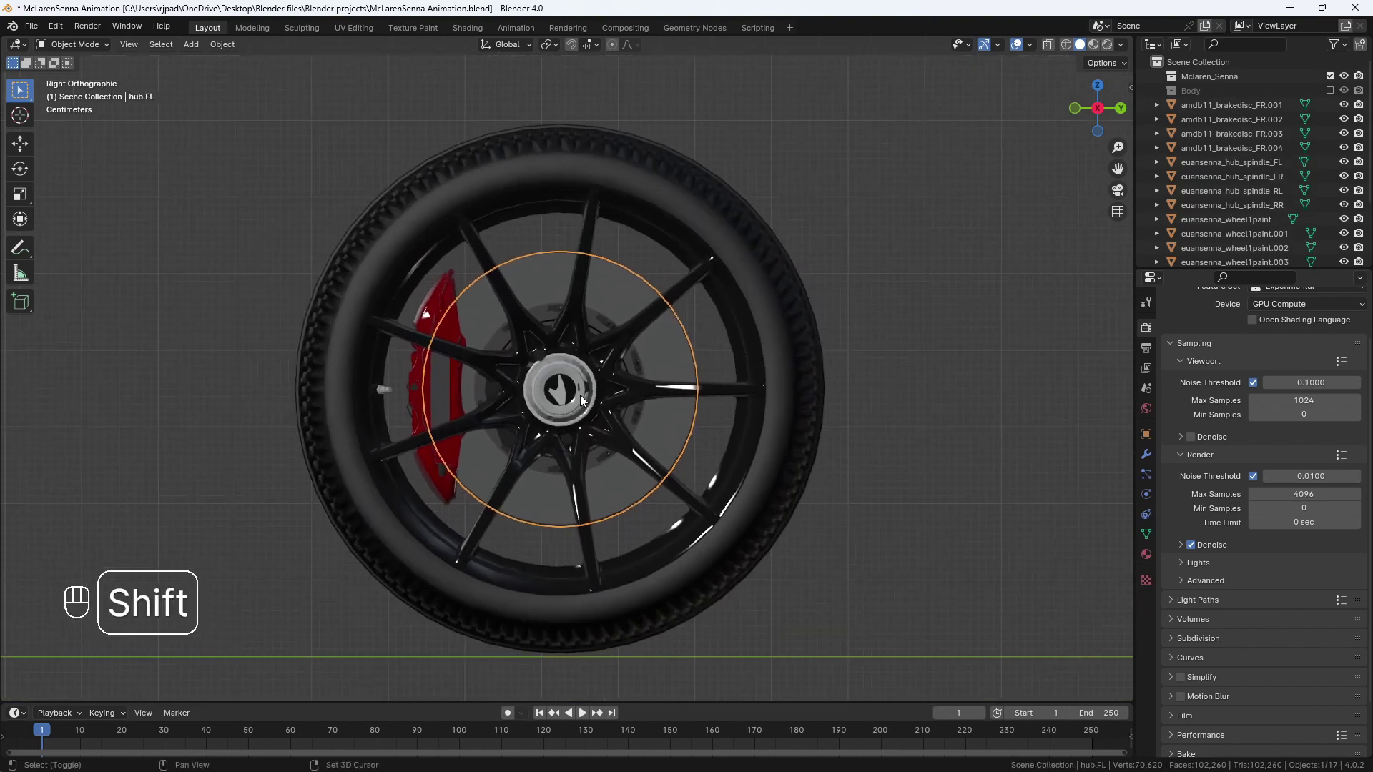
{"action": "left_click", "coordinate": [417, 384]}
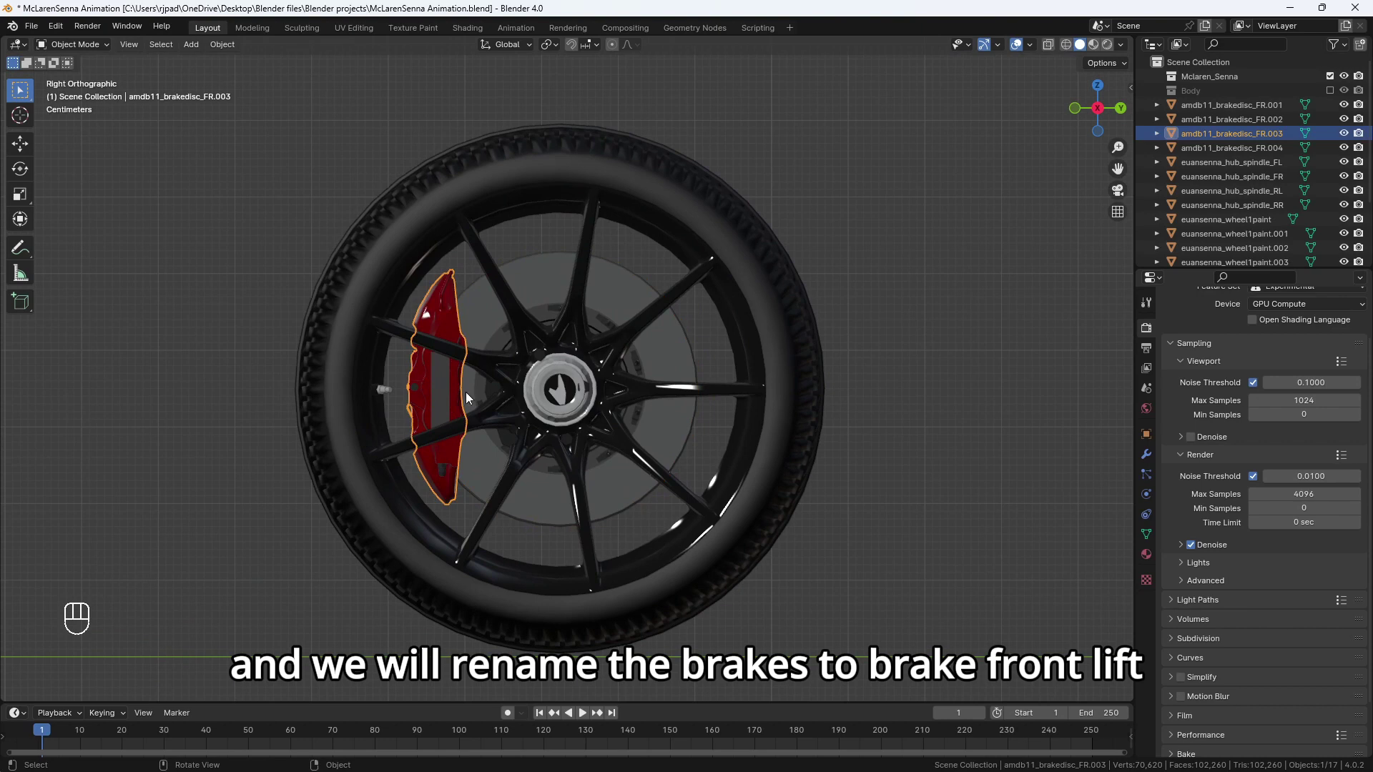
{"action": "key", "text": "F2"}
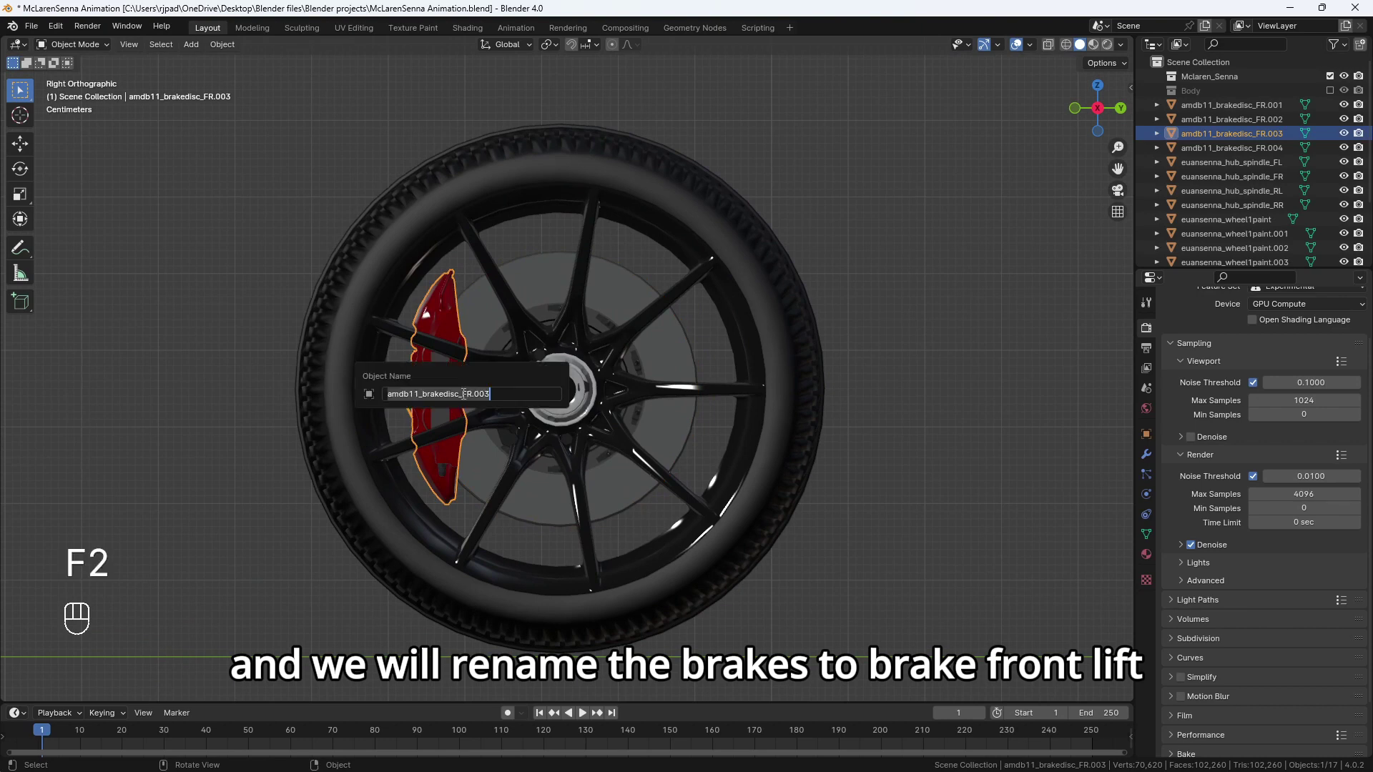
{"action": "type", "text": "Brake.FL"}
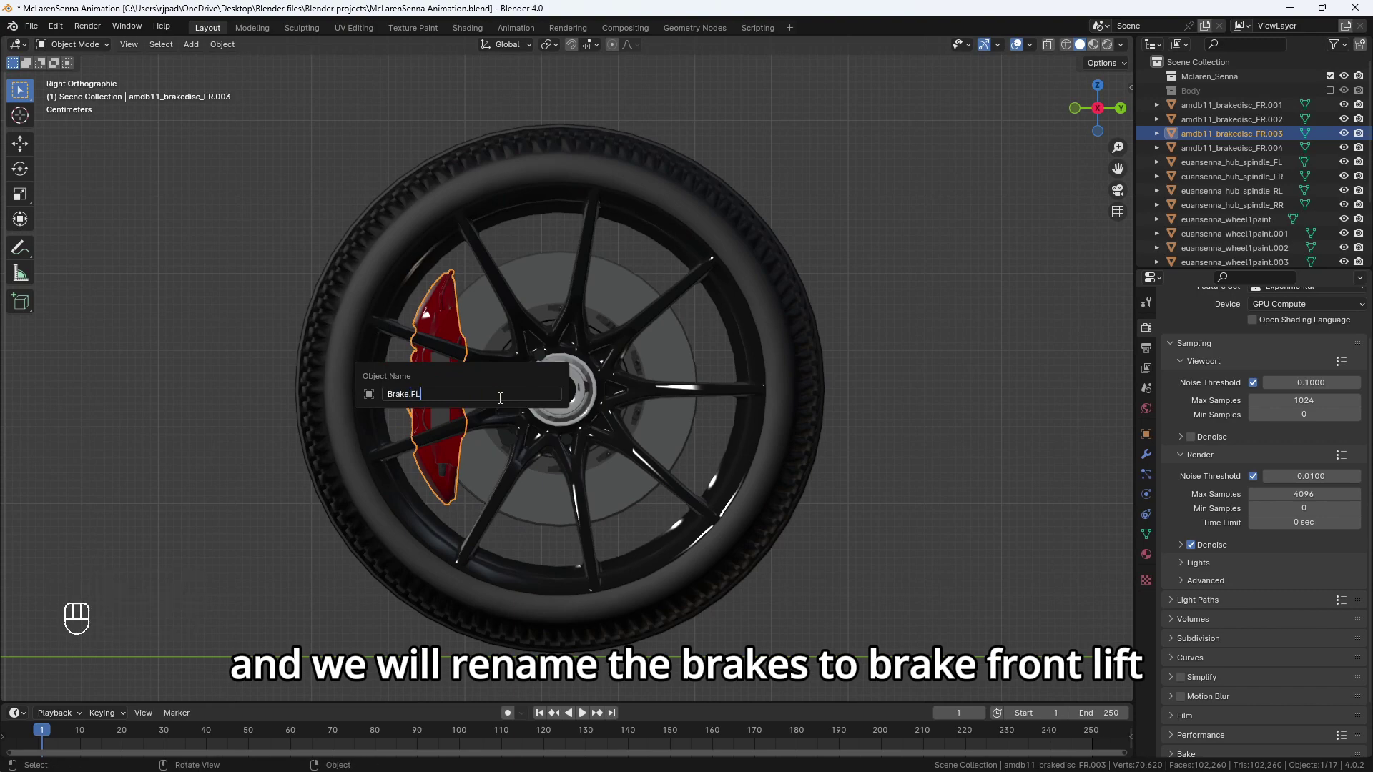
{"action": "key", "text": "Return"}
Put the front-right wheel's brake object into Edit Mode in the left orthographic view with wireframe shading.
{"action": "middle_click_drag", "start_coordinate": [553, 380], "coordinate": [458, 344]}
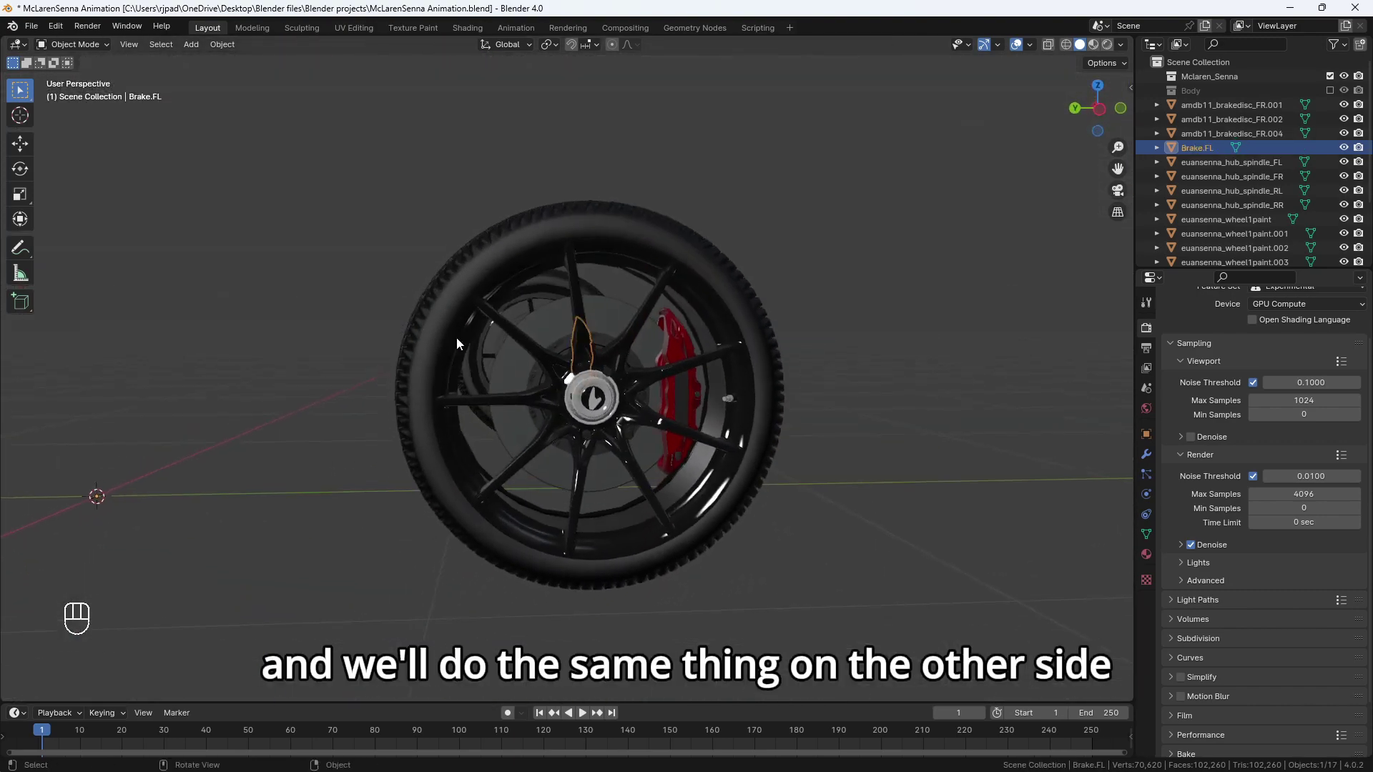
{"action": "left_click", "coordinate": [512, 386]}
{"action": "left_click", "coordinate": [1099, 108]}
{"action": "scroll", "coordinate": [801, 346], "scroll_direction": "up", "scroll_amount": 2}
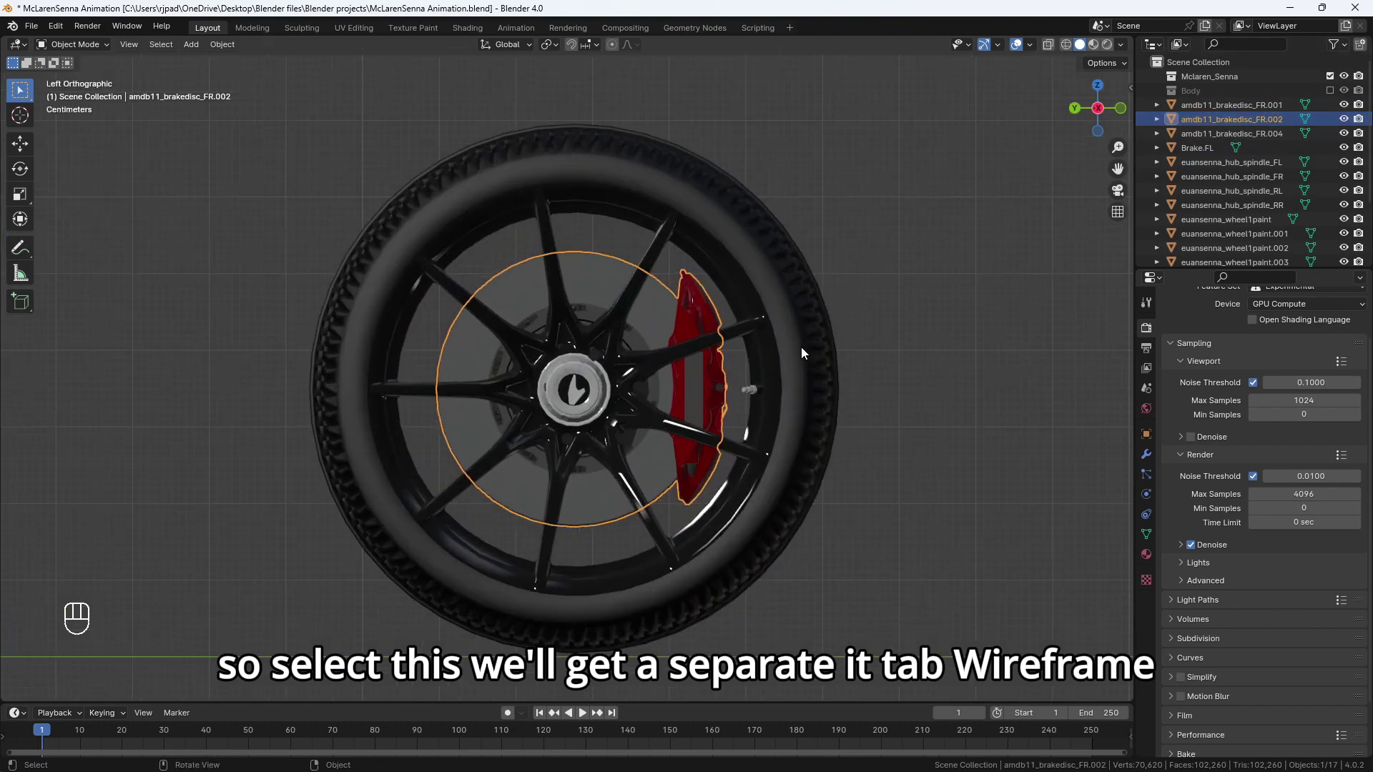
{"action": "key", "text": "Tab"}
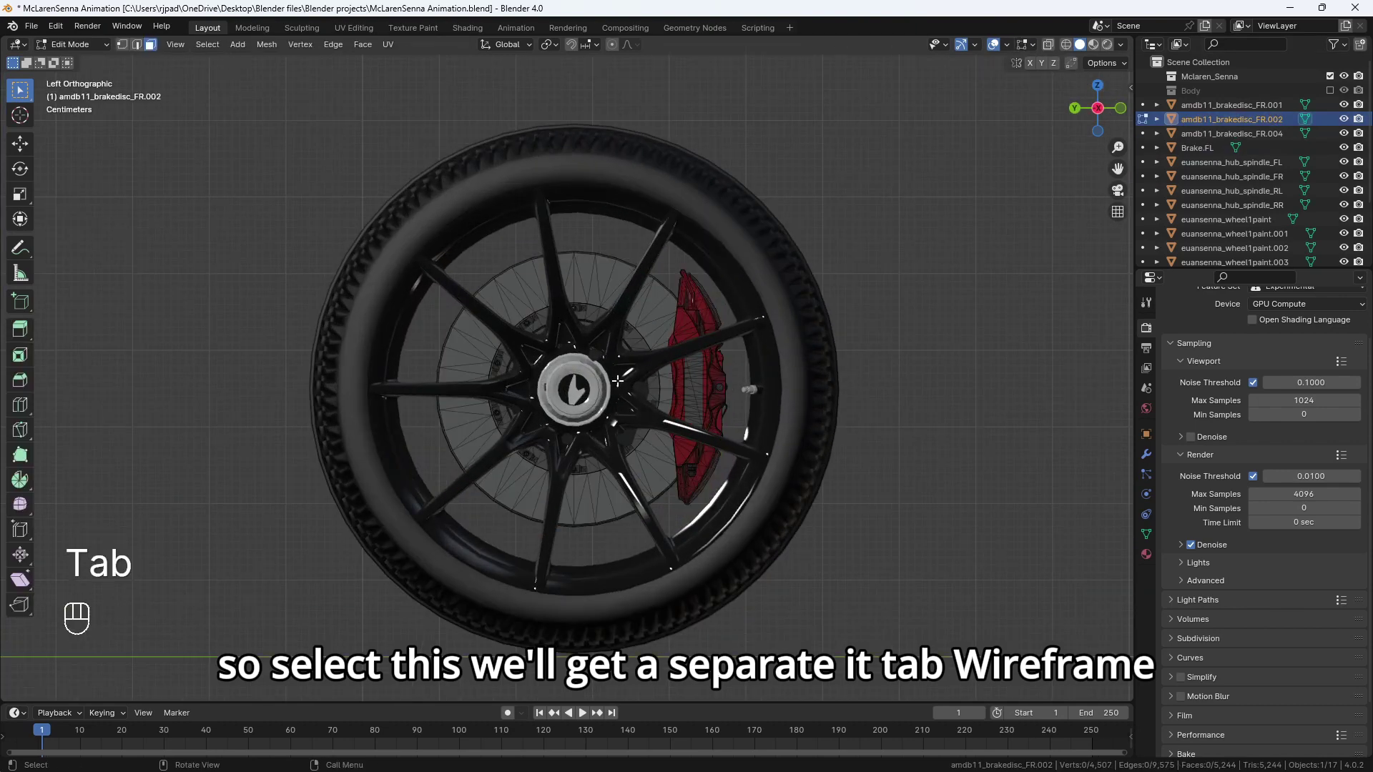
{"action": "key", "text": "z"}
{"action": "left_click", "coordinate": [488, 361]}
Box-select the front-right brake disc, grow the selection to the whole disc without the caliper, and return to solid shading.
{"action": "left_click_drag", "start_coordinate": [346, 178], "coordinate": [647, 583]}
{"action": "key", "text": "ctrl+KP_Add"}
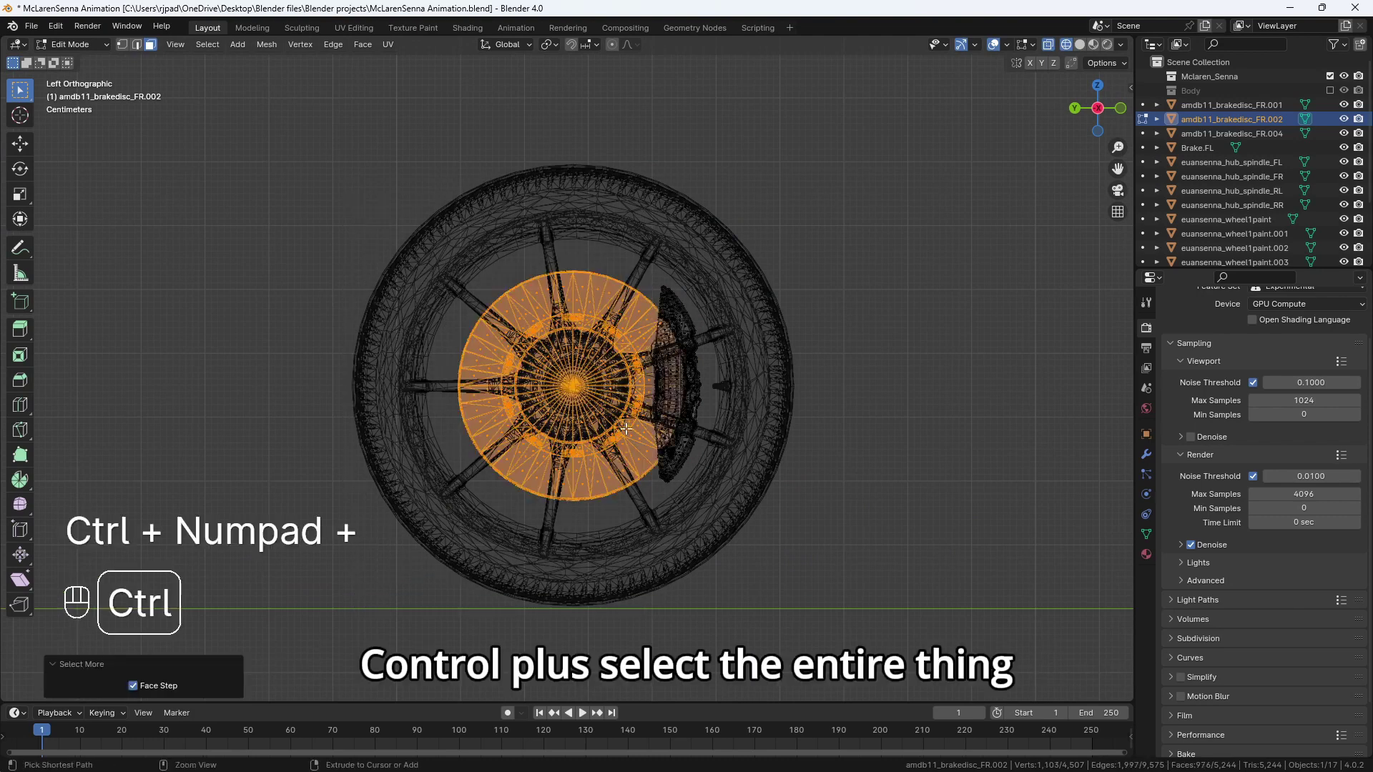
{"action": "key", "text": "ctrl+KP_Add"}
{"action": "key", "text": "ctrl+KP_Add"}
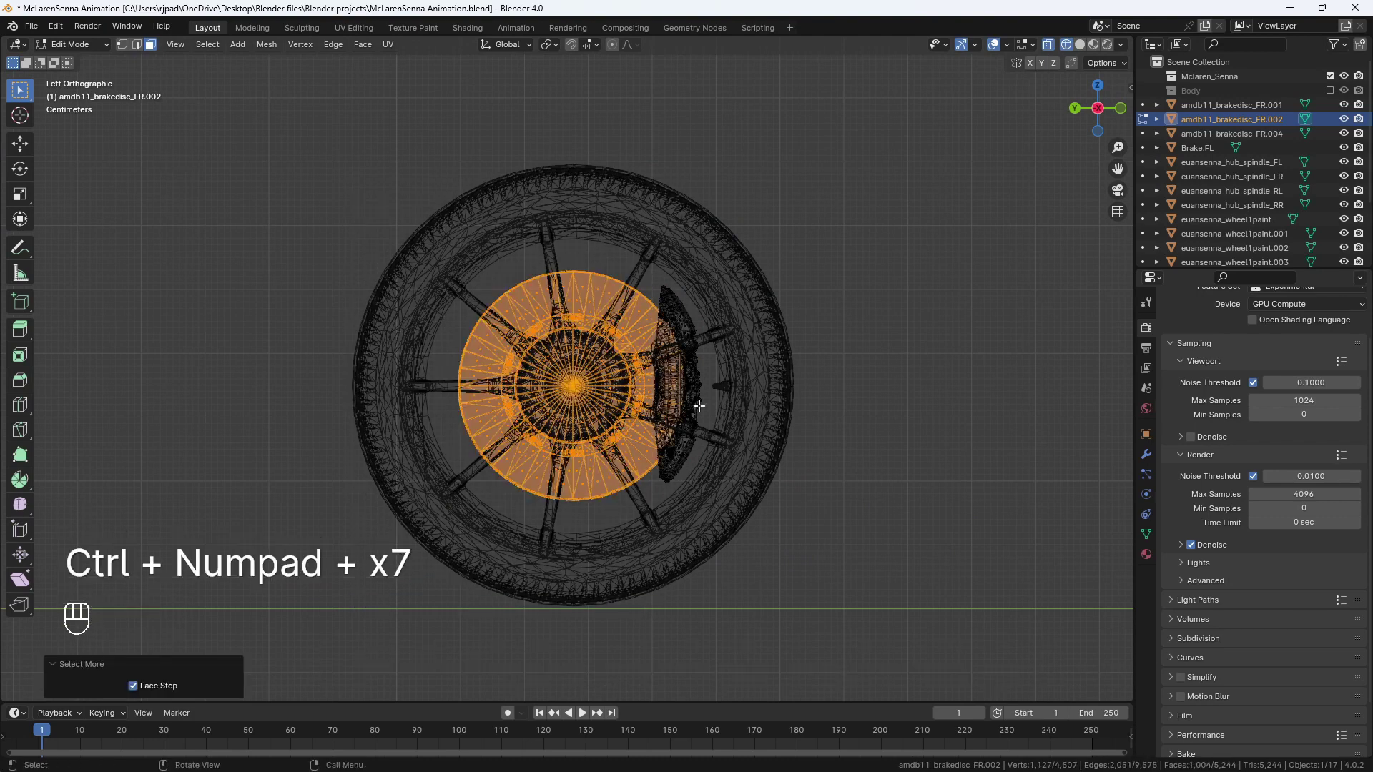
{"action": "key", "text": "Tab"}
{"action": "key", "text": "Tab"}
{"action": "key", "text": "Tab"}
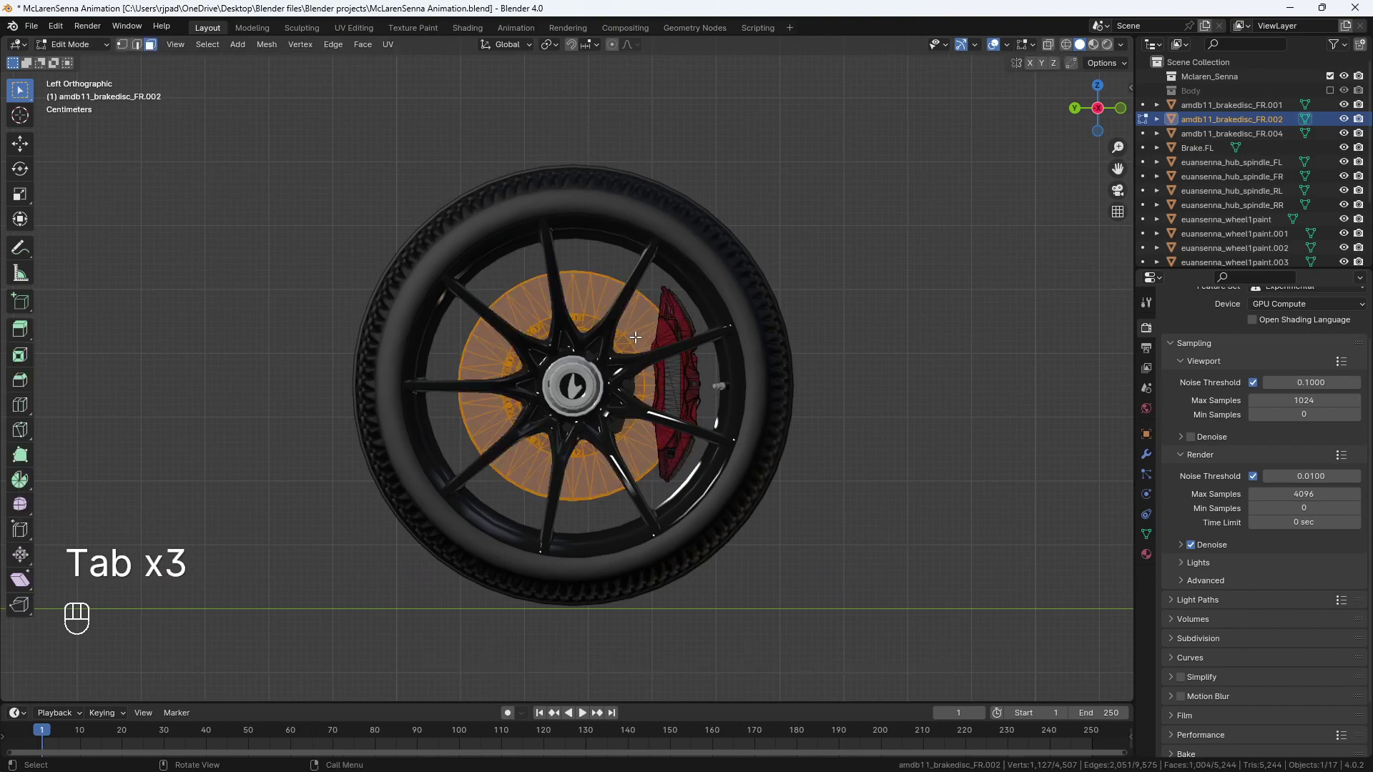
Separate the selected front-right disc faces into their own object, then test-move it in Object Mode and revert the move.
{"action": "key", "text": "p"}
{"action": "left_click", "coordinate": [628, 338]}
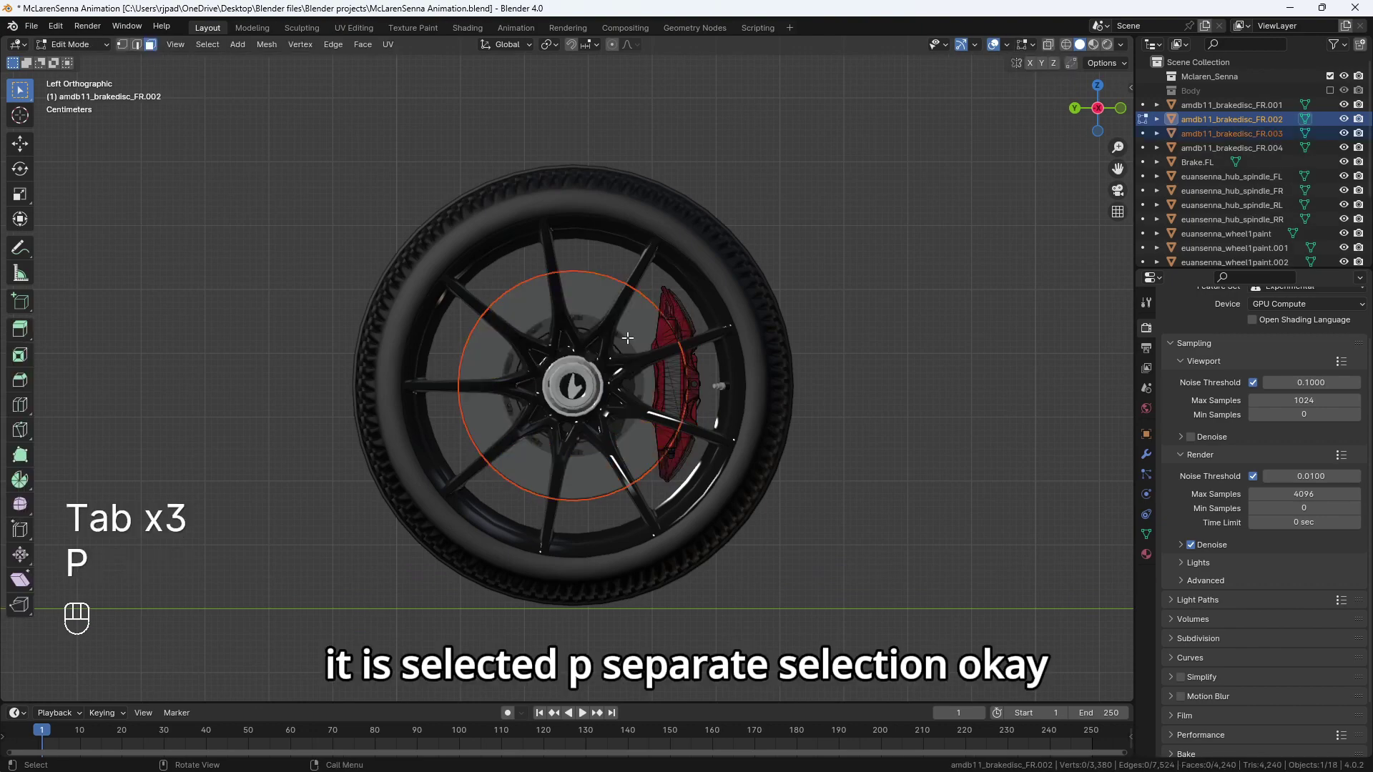
{"action": "key", "text": "Tab"}
{"action": "key", "text": "g"}
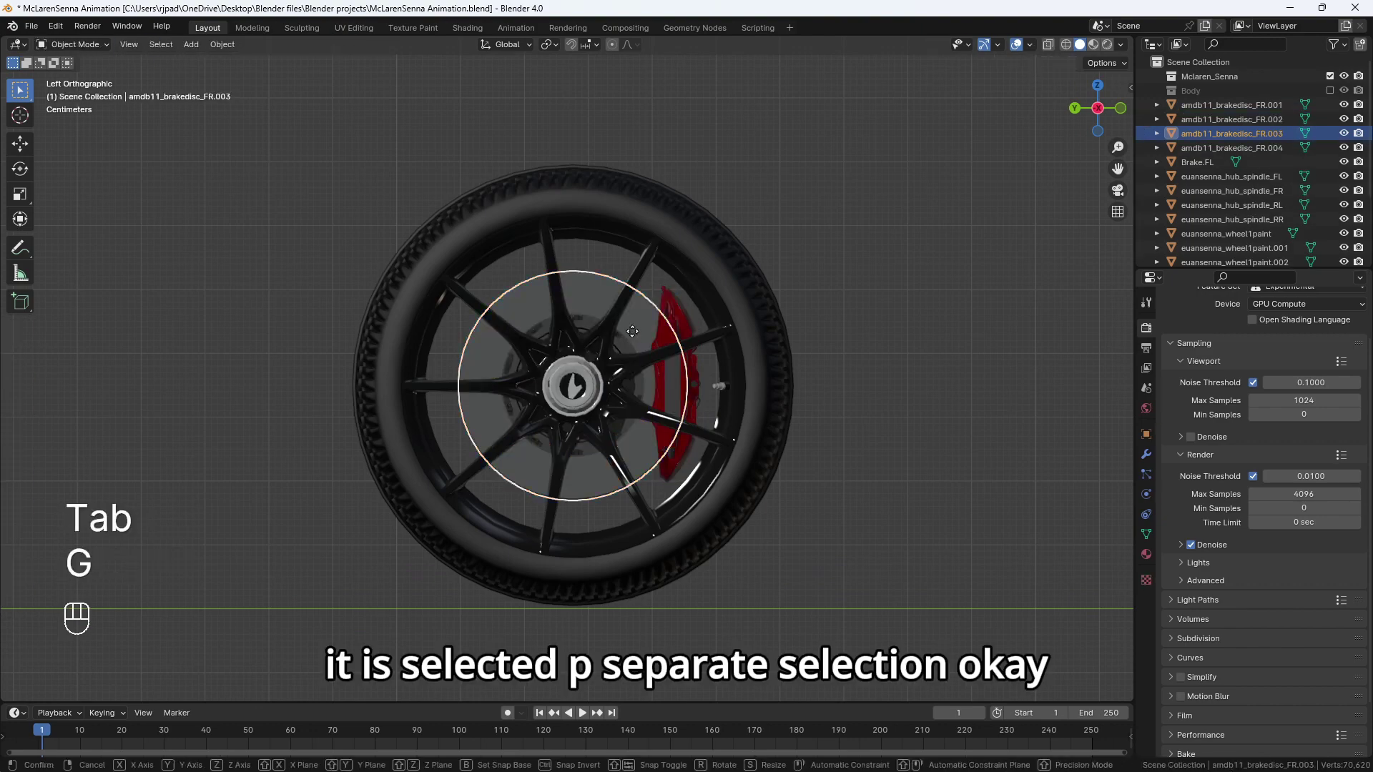
{"action": "key", "text": "ctrl+z"}
Rename the separated front-right disc object as hub.FR.
{"action": "key", "text": "F2"}
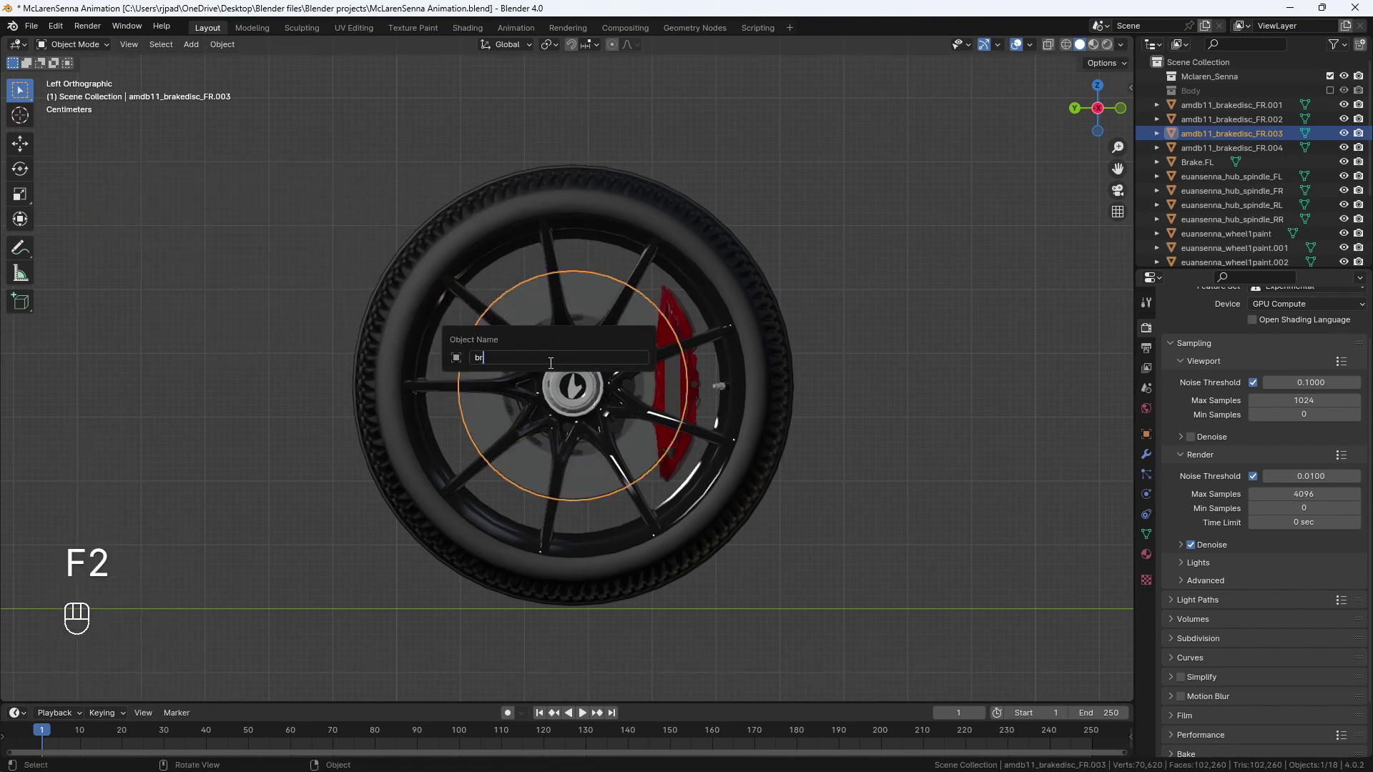
{"action": "key", "text": "BackSpace"}
{"action": "key", "text": "BackSpace"}
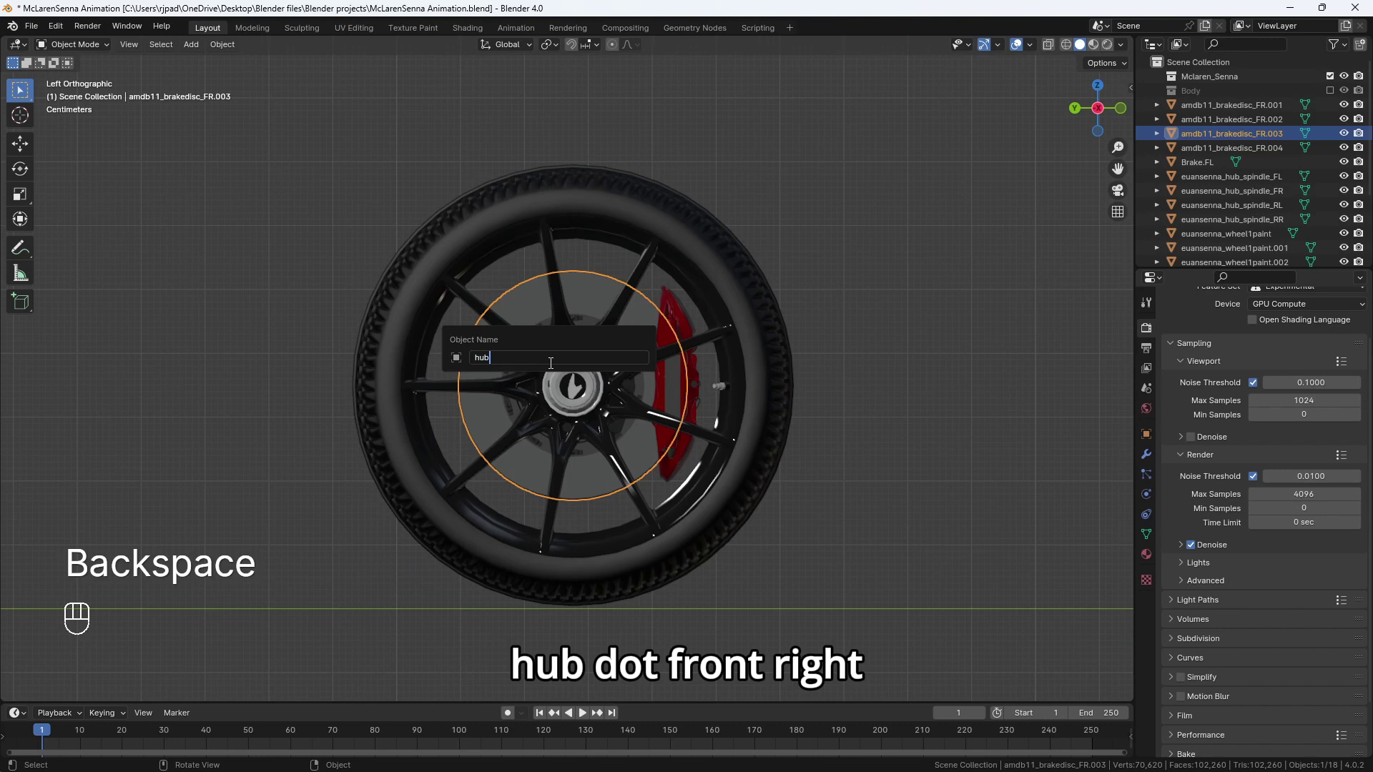
{"action": "type", "text": "hub.FR"}
{"action": "key", "text": "Return"}
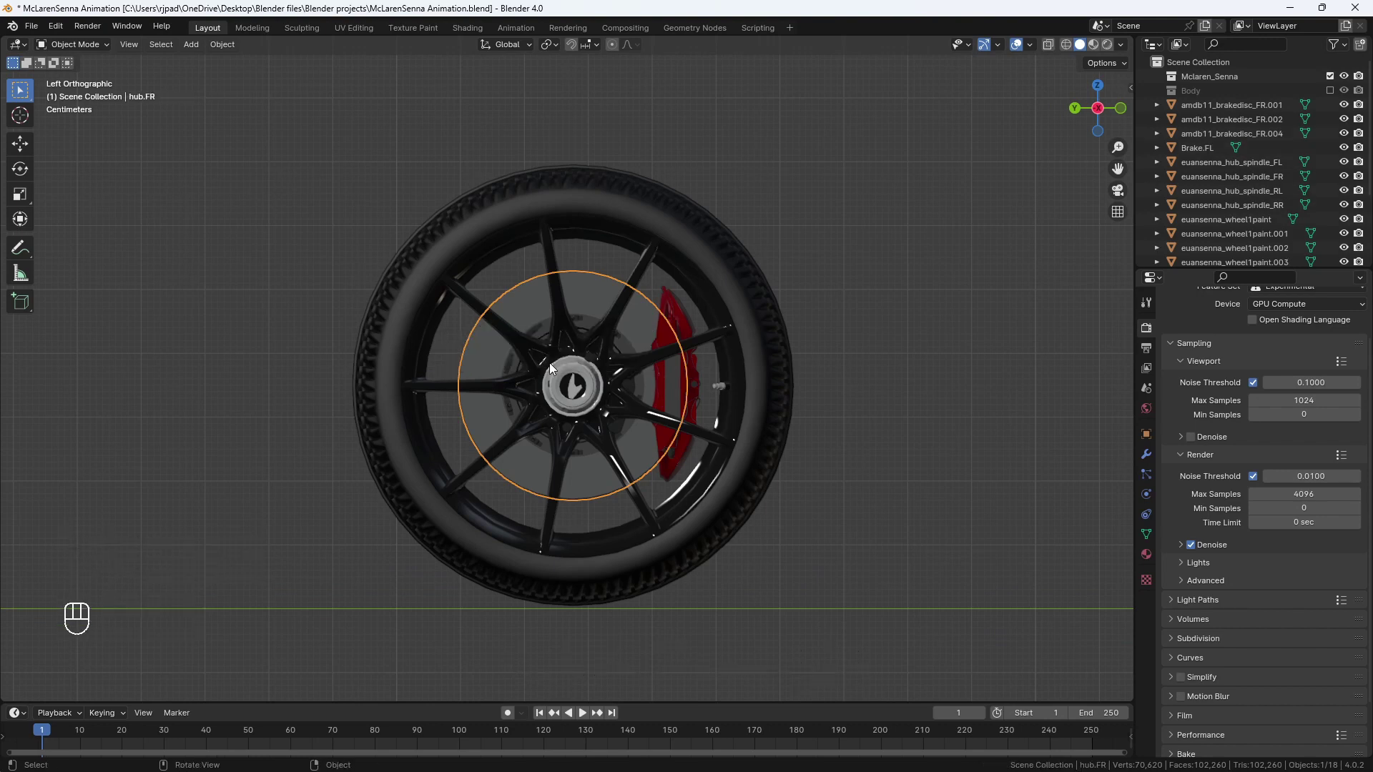
Select the front-right wheel's red caliper and rename it brake.FR.
{"action": "left_click", "coordinate": [698, 370]}
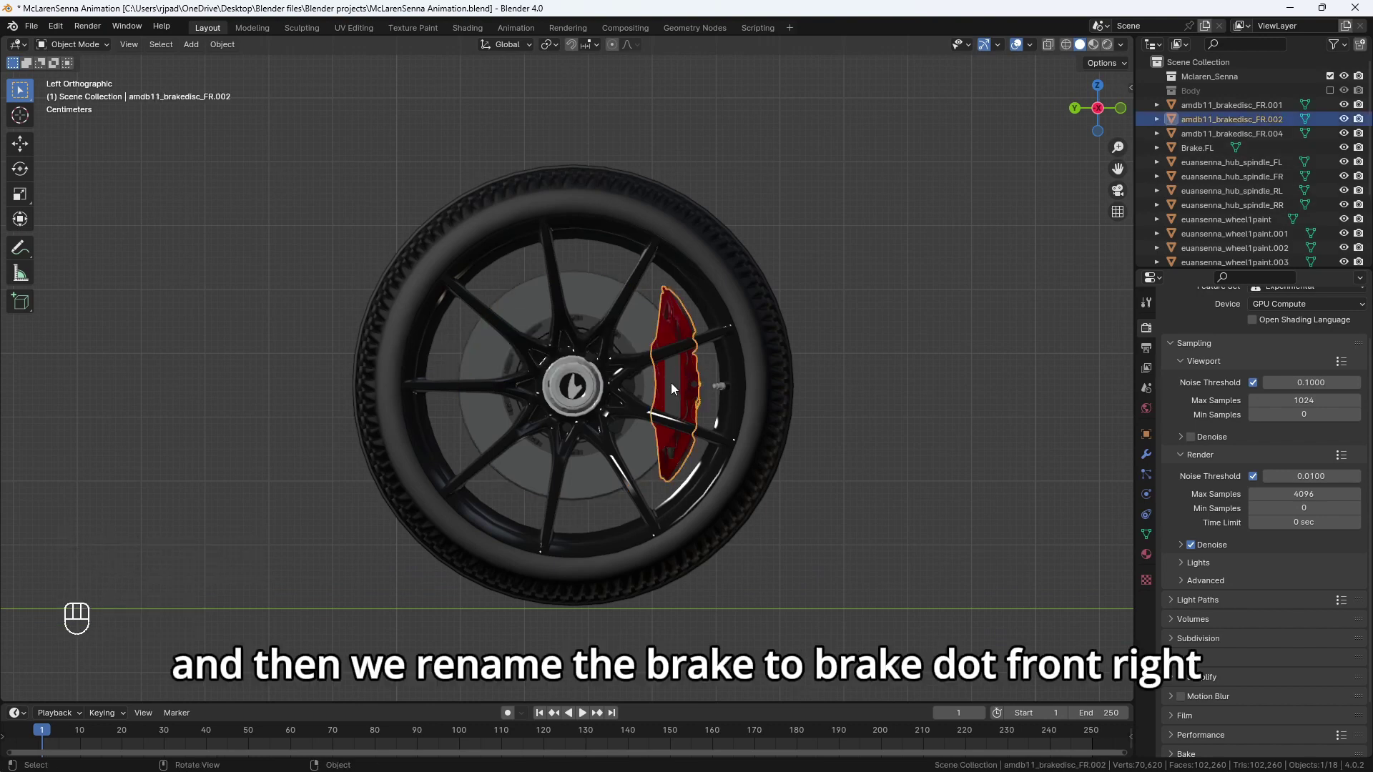
{"action": "key", "text": "F2"}
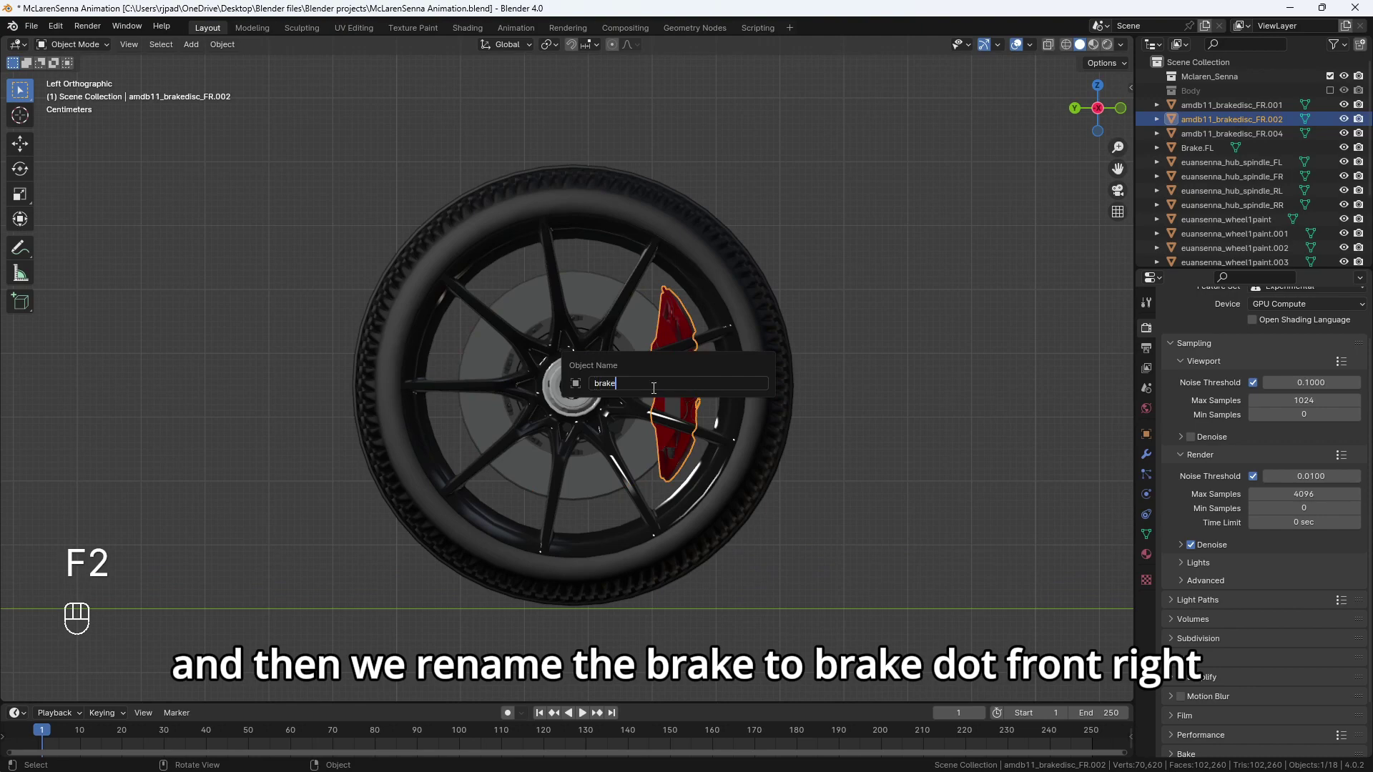
{"action": "key", "text": "shift"}
{"action": "type", "text": "brake.F"}
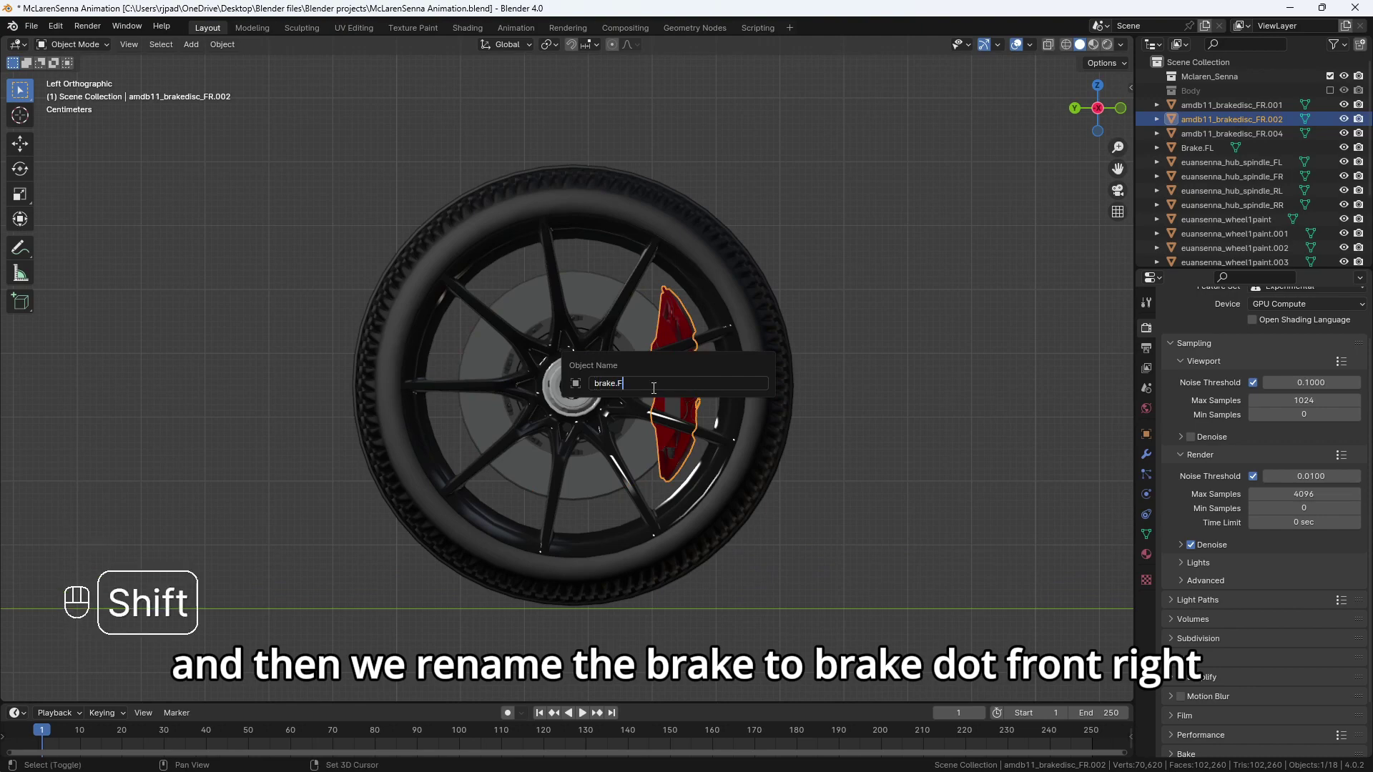
{"action": "type", "text": "R"}
{"action": "key", "text": "Return"}
Put the rear-right wheel's brake object into Edit Mode and switch to wireframe shading.
{"action": "scroll", "coordinate": [428, 472], "scroll_direction": "down", "scroll_amount": 7}
{"action": "middle_click_drag", "start_coordinate": [437, 486], "coordinate": [816, 466], "text": "shift"}
{"action": "scroll", "coordinate": [694, 405], "scroll_direction": "up", "scroll_amount": 9}
{"action": "middle_click_drag", "start_coordinate": [536, 380], "coordinate": [858, 375], "text": "shift"}
{"action": "scroll", "coordinate": [715, 364], "scroll_direction": "down", "scroll_amount": 3}
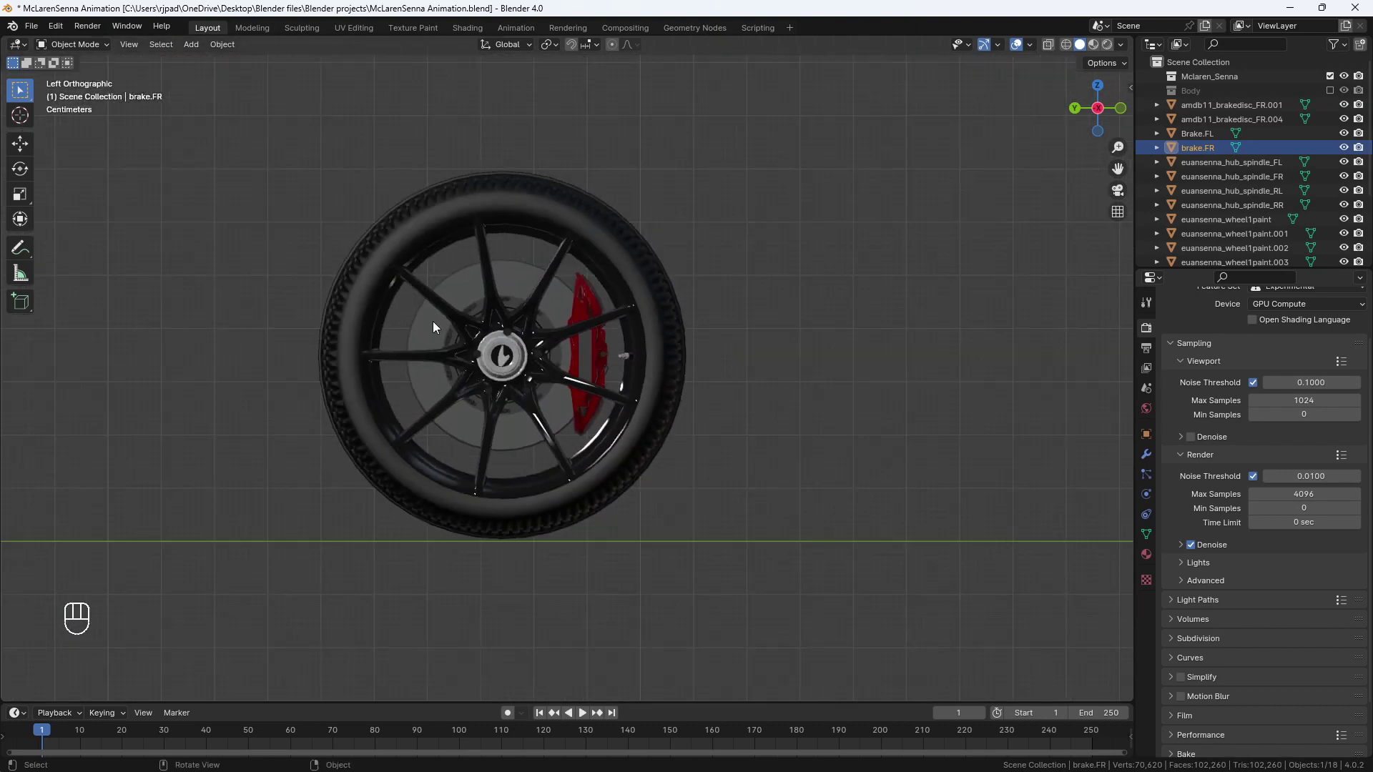
{"action": "left_click", "coordinate": [450, 349]}
{"action": "key", "text": "Tab"}
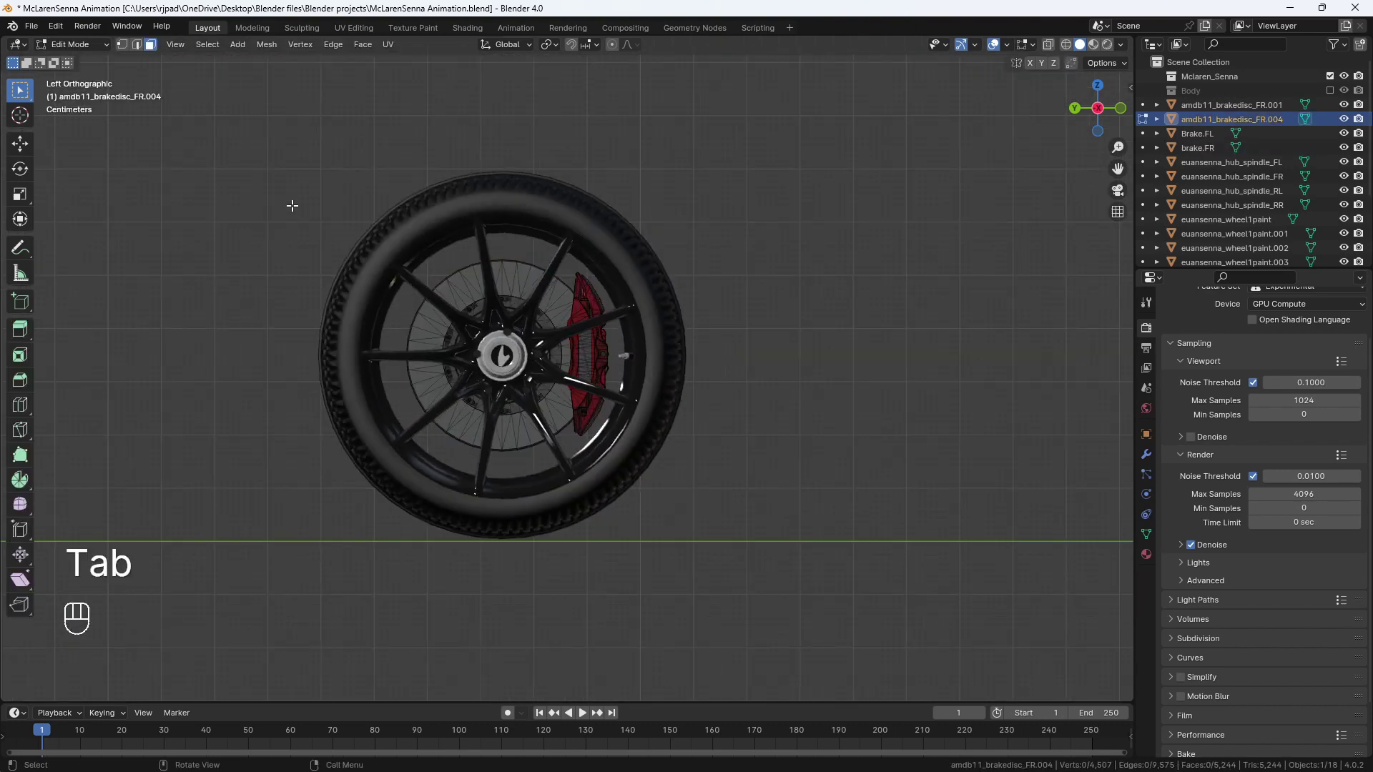
{"action": "key", "text": "z"}
Box-select the rear-right brake disc, grow the selection to the whole disc without the caliper, and return to solid shading.
{"action": "left_click_drag", "start_coordinate": [270, 200], "coordinate": [468, 450]}
{"action": "key", "text": "ctrl+KP_Add"}
{"action": "key", "text": "ctrl+KP_Add"}
{"action": "key", "text": "ctrl+KP_Add"}
{"action": "key", "text": "ctrl+KP_Add"}
{"action": "key", "text": "ctrl+KP_Add"}
{"action": "key", "text": "ctrl+KP_Add"}
{"action": "key", "text": "ctrl+KP_Add"}
{"action": "key", "text": "ctrl+KP_Add"}
{"action": "key", "text": "z"}
Separate the selected rear-right disc faces into their own object and select it in Object Mode.
{"action": "key", "text": "p"}
{"action": "key", "text": "Tab"}
{"action": "left_click", "coordinate": [516, 287]}
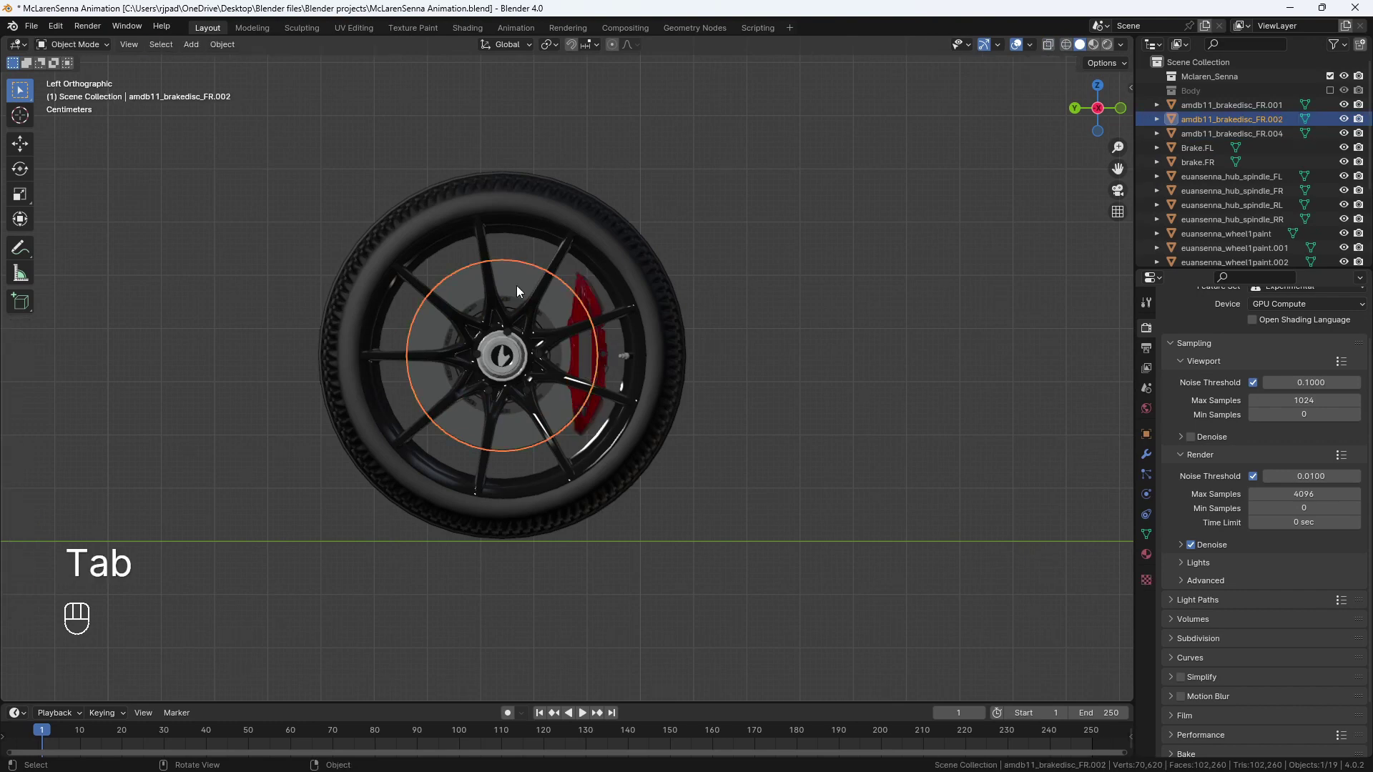
Rename the separated rear-right disc object as hub.RR.
{"action": "key", "text": "F2"}
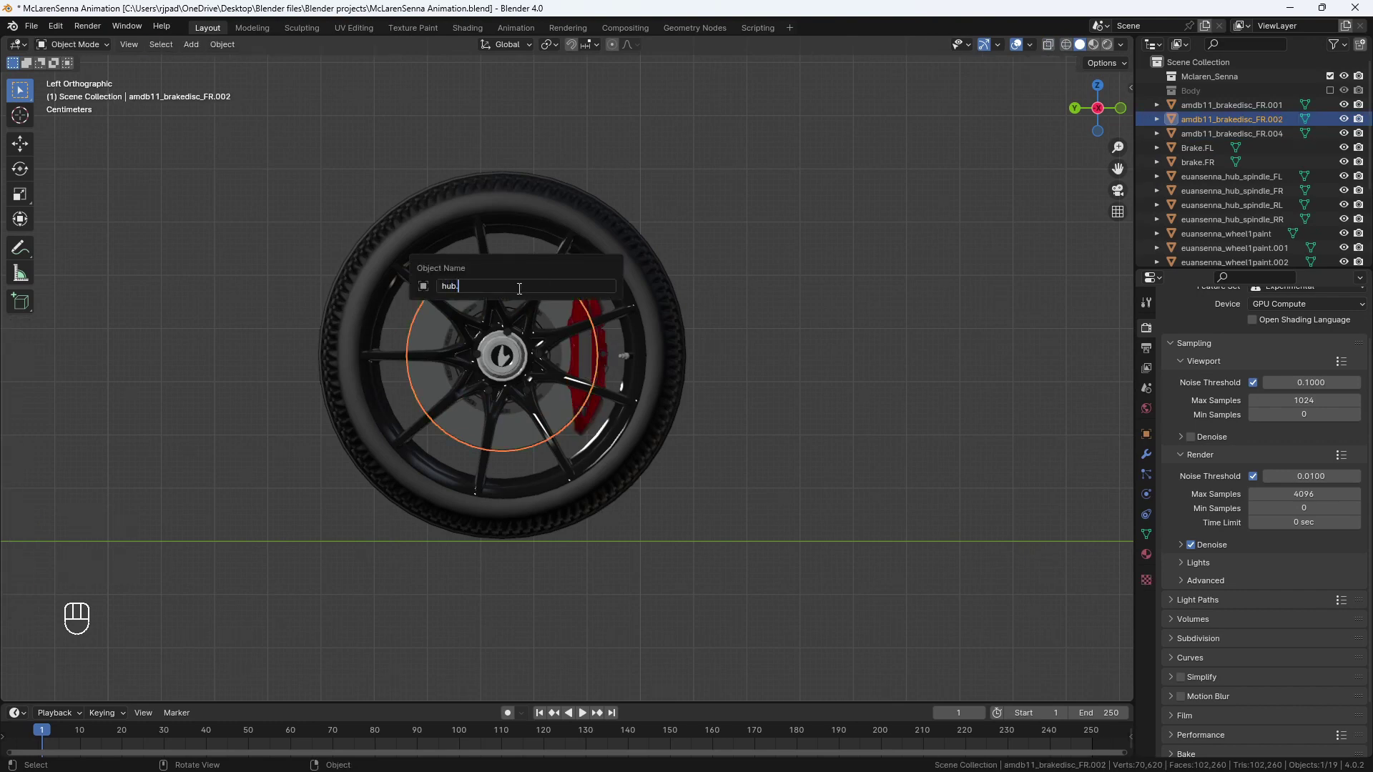
{"action": "type", "text": "hub."}
{"action": "key", "text": "shift"}
{"action": "type", "text": "R"}
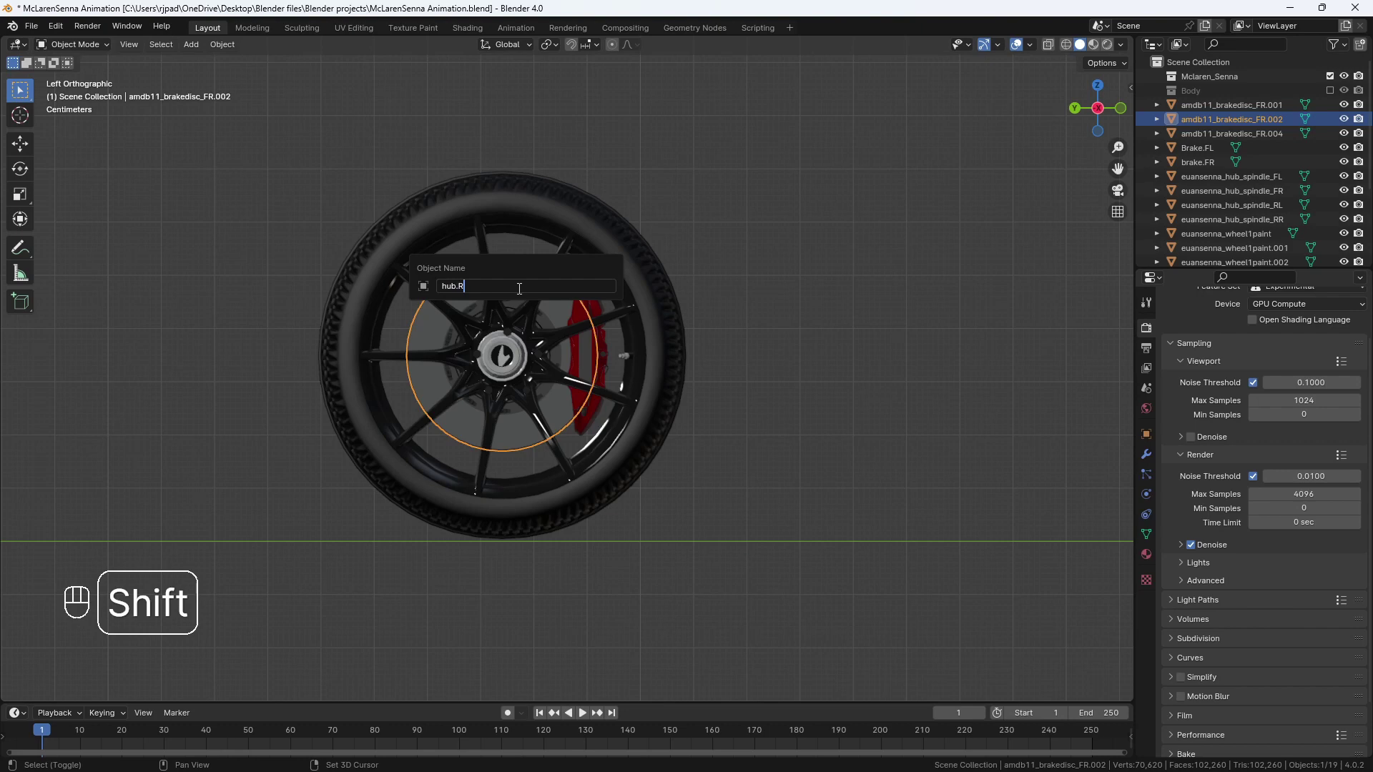
{"action": "type", "text": "R"}
{"action": "key", "text": "Return"}
Select the rear-right wheel's red caliper and rename it brake.RR.
{"action": "key", "text": "shift"}
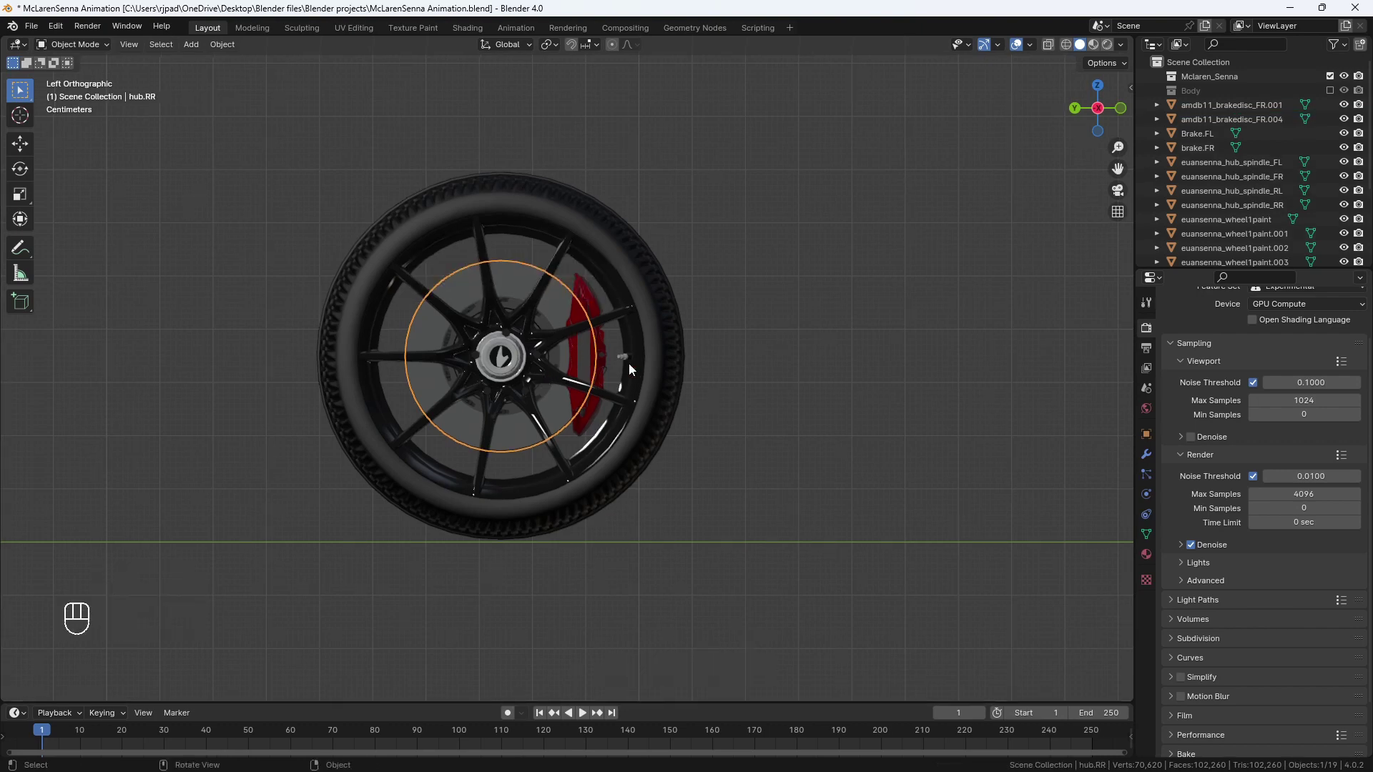
{"action": "left_click", "coordinate": [597, 355]}
{"action": "middle_click_drag", "start_coordinate": [599, 355], "coordinate": [585, 362], "text": "shift"}
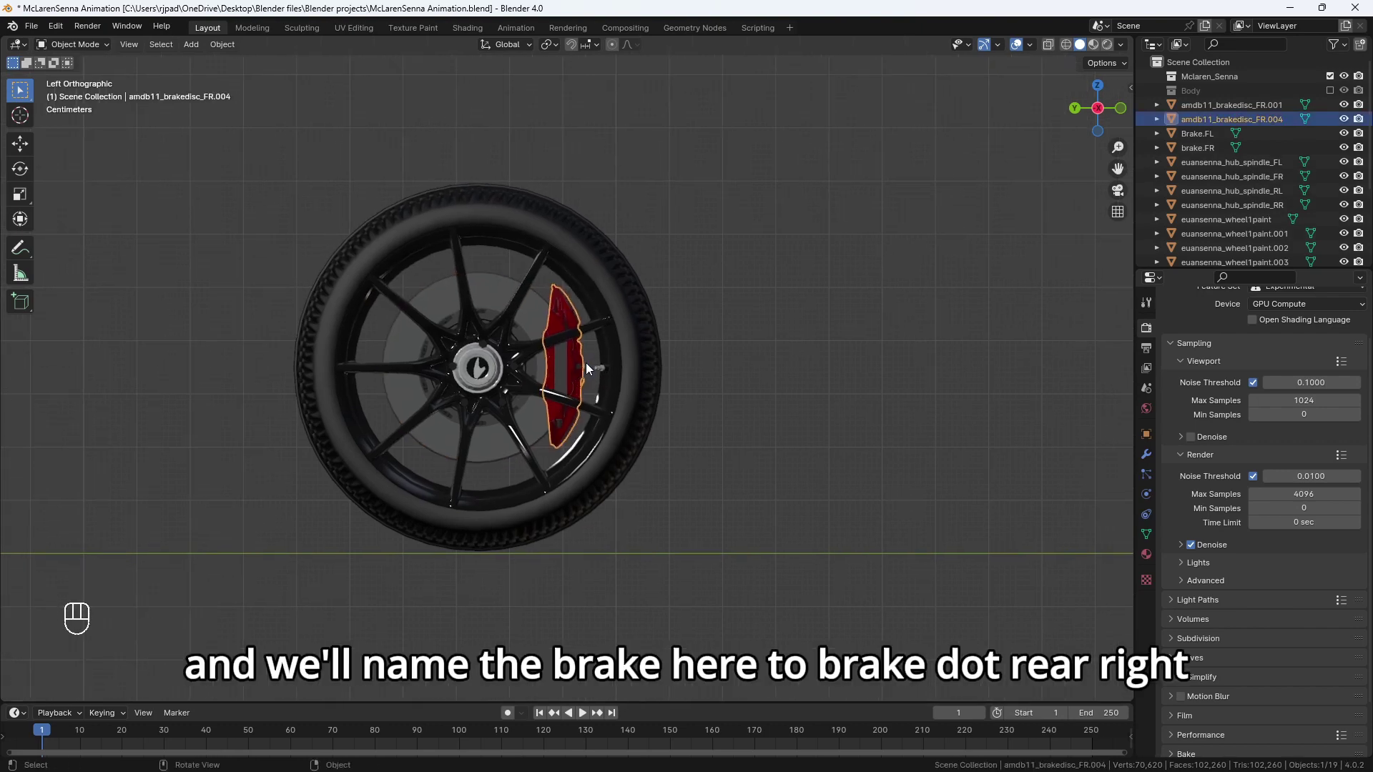
{"action": "key", "text": "F2"}
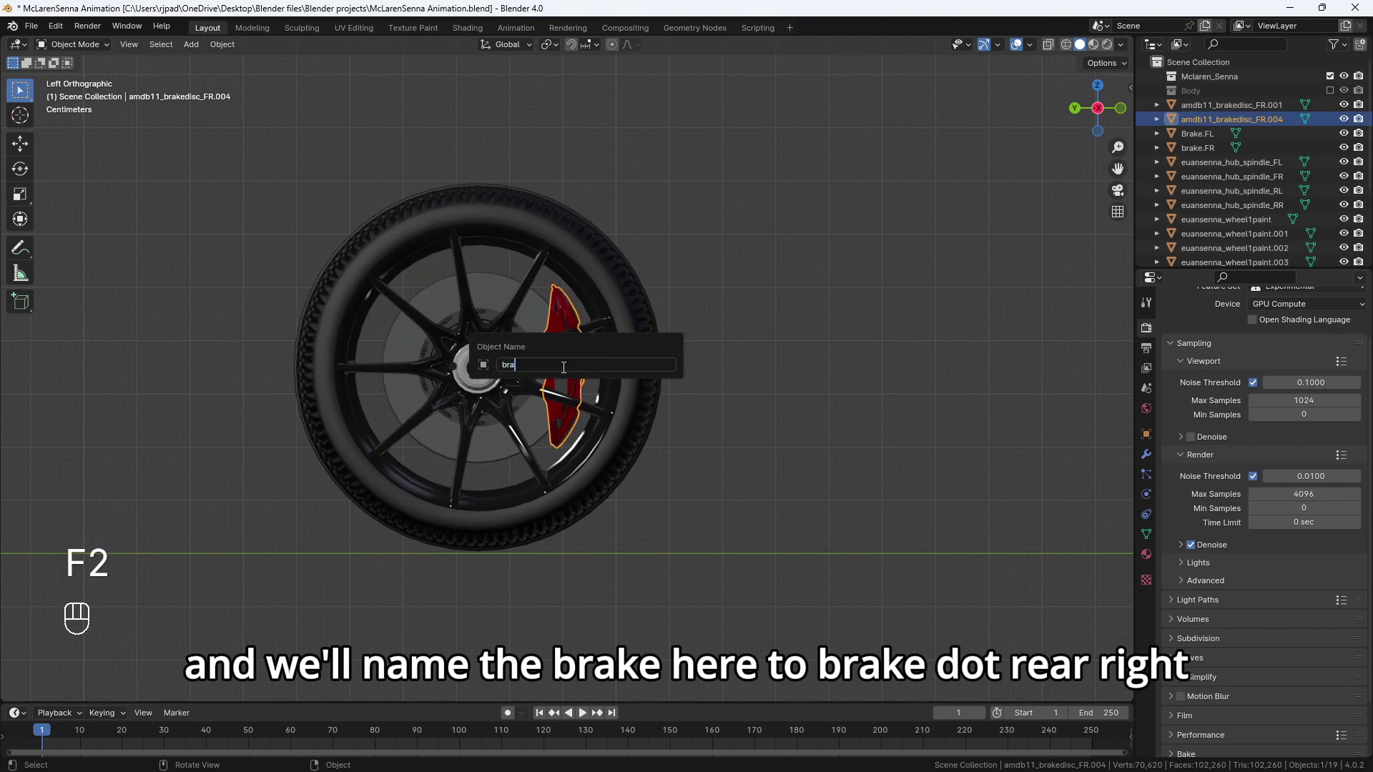
{"action": "key", "text": "shift"}
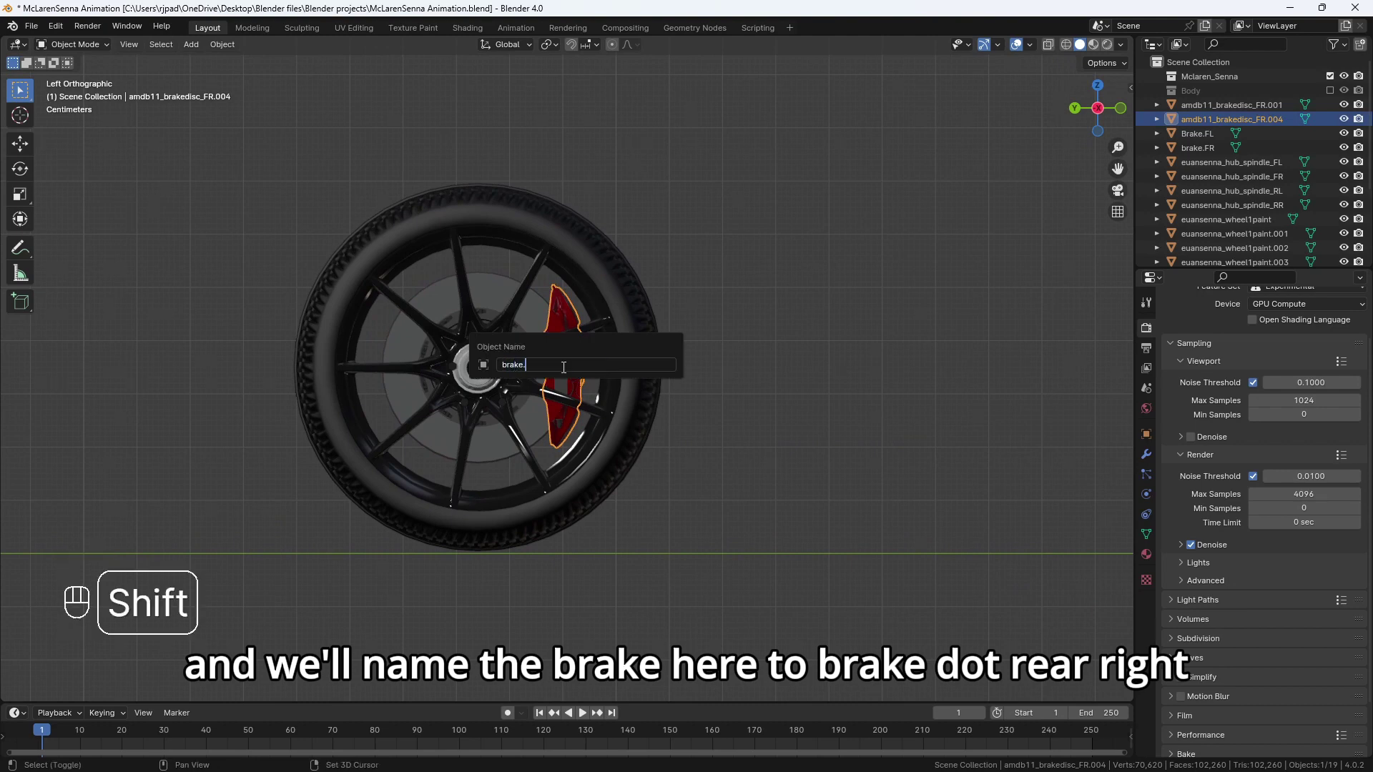
{"action": "type", "text": "brake.RR"}
{"action": "key", "text": "Return"}
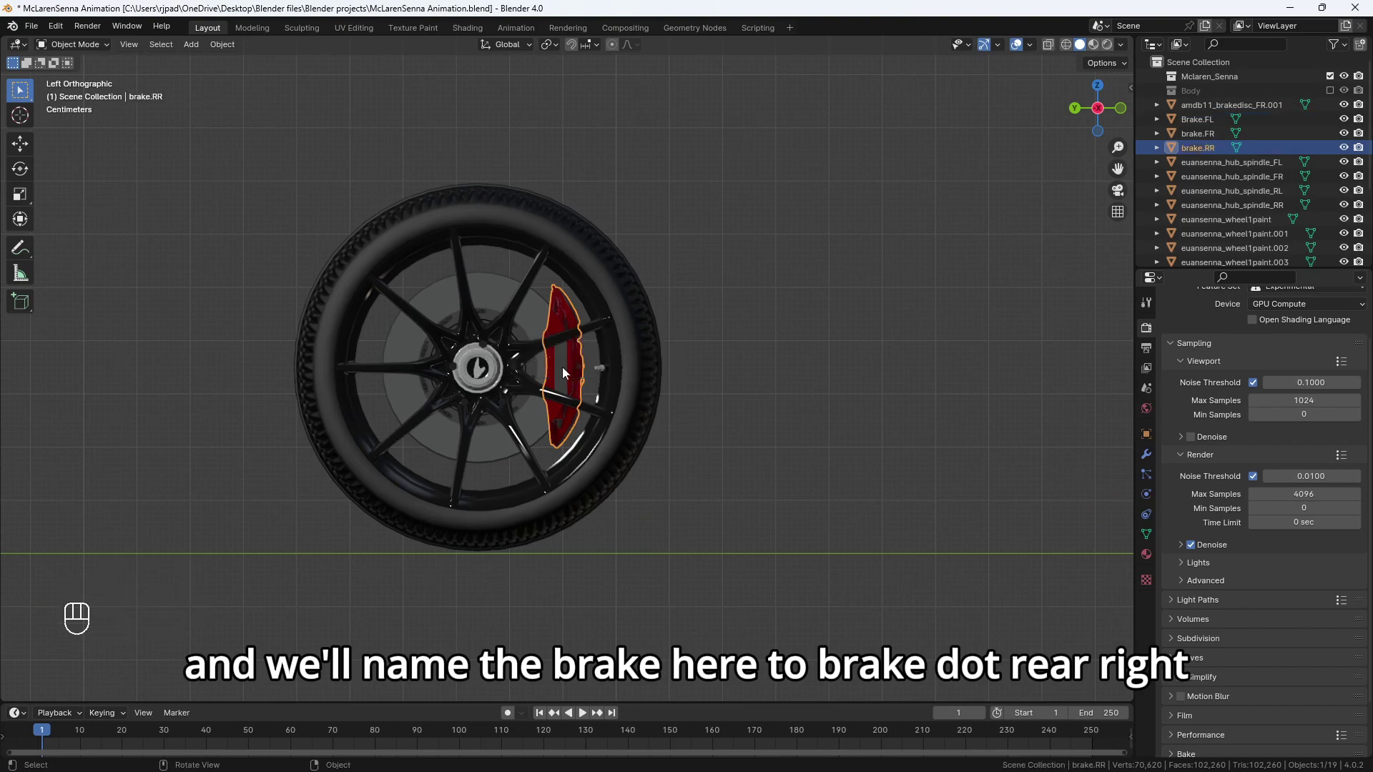
Put the rear-left wheel's brake object into Edit Mode with wireframe shading in the right orthographic view.
{"action": "scroll", "coordinate": [440, 400], "scroll_direction": "down", "scroll_amount": 4}
{"action": "mouse_move", "coordinate": [440, 400]}
{"action": "middle_mouse_down"}
{"action": "mouse_move", "coordinate": [586, 449]}
{"action": "mouse_move", "coordinate": [684, 441]}
{"action": "mouse_move", "coordinate": [765, 407]}
{"action": "mouse_move", "coordinate": [758, 427]}
{"action": "mouse_move", "coordinate": [647, 353]}
{"action": "middle_mouse_up"}
{"action": "left_click", "coordinate": [655, 357]}
{"action": "left_click", "coordinate": [650, 346]}
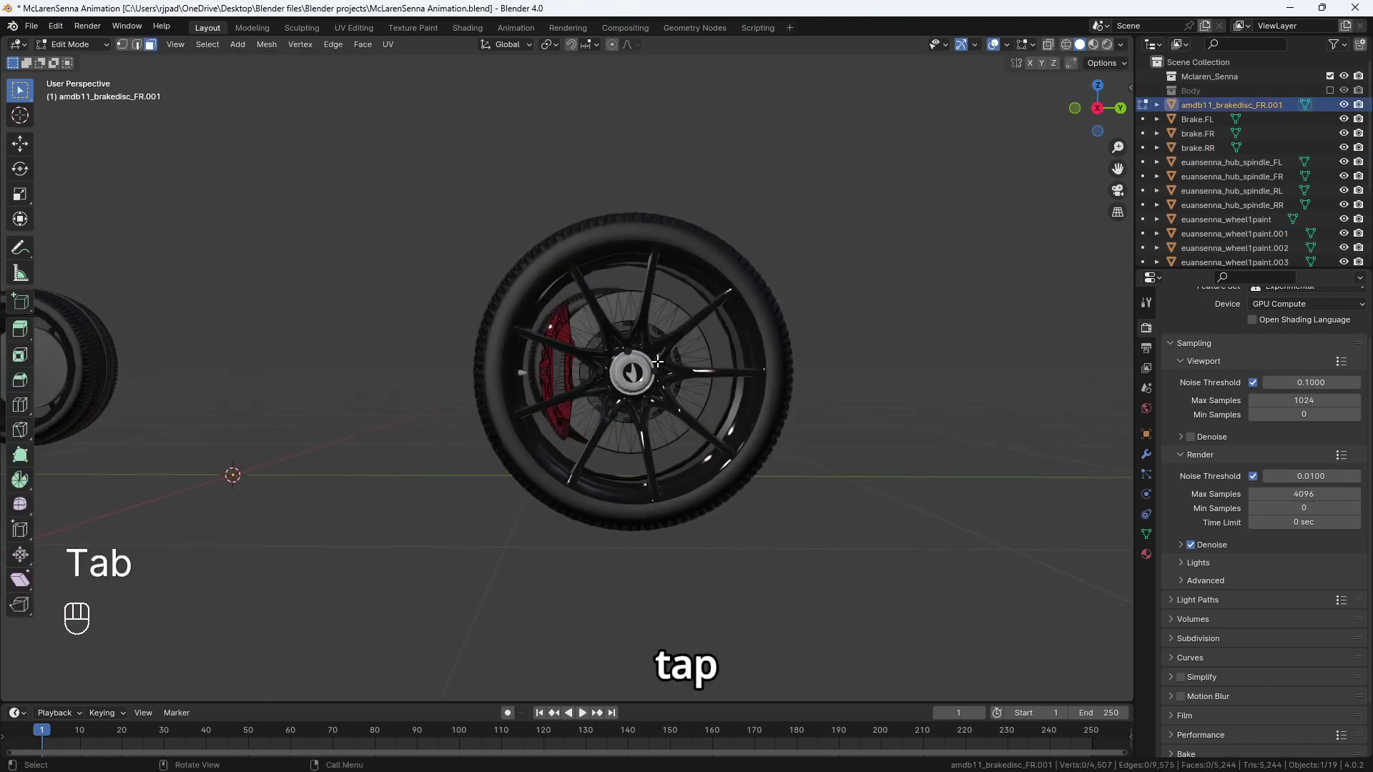
{"action": "mouse_move", "coordinate": [658, 362]}
{"action": "middle_mouse_down", "text": "shift"}
{"action": "mouse_move", "coordinate": [583, 352]}
{"action": "mouse_move", "coordinate": [672, 363]}
{"action": "middle_mouse_up", "text": "shift"}
{"action": "key", "text": "z"}
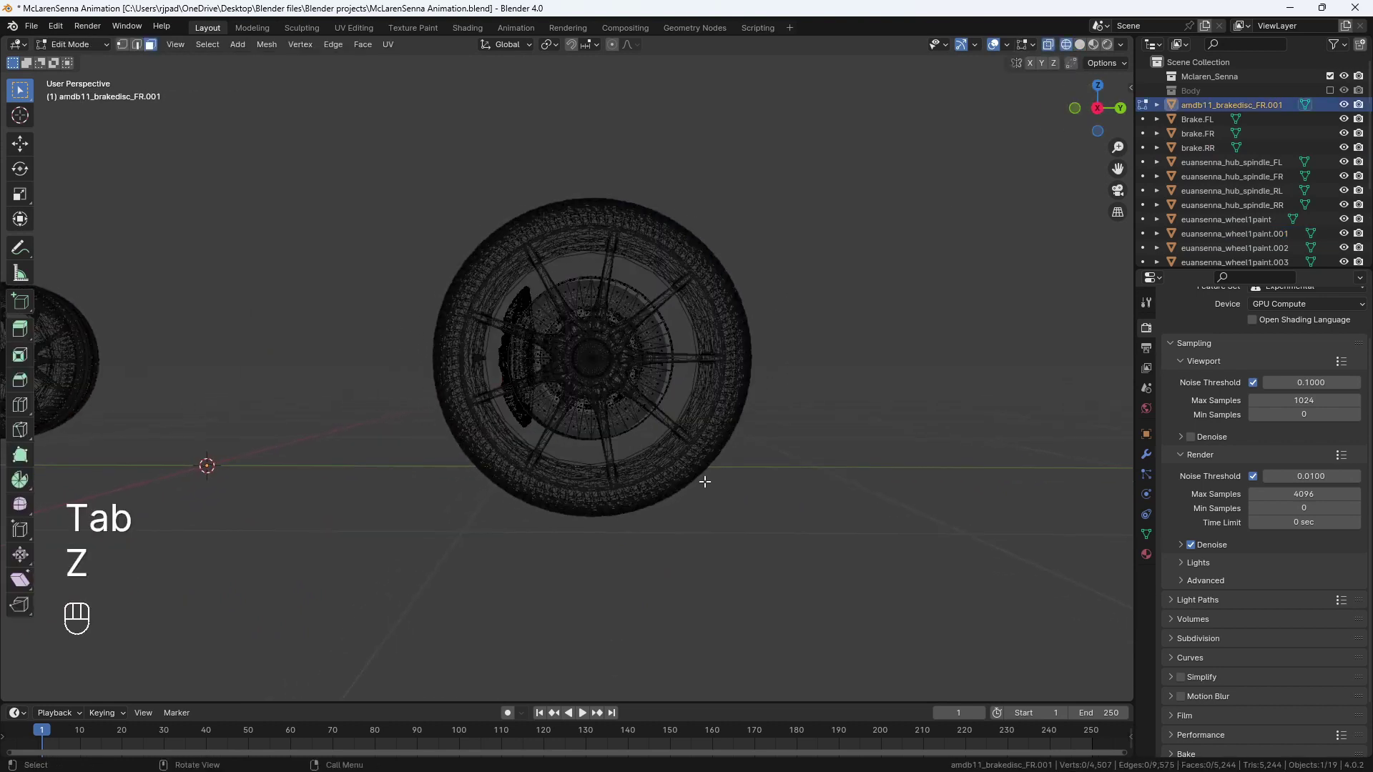
{"action": "left_click", "coordinate": [1099, 113]}
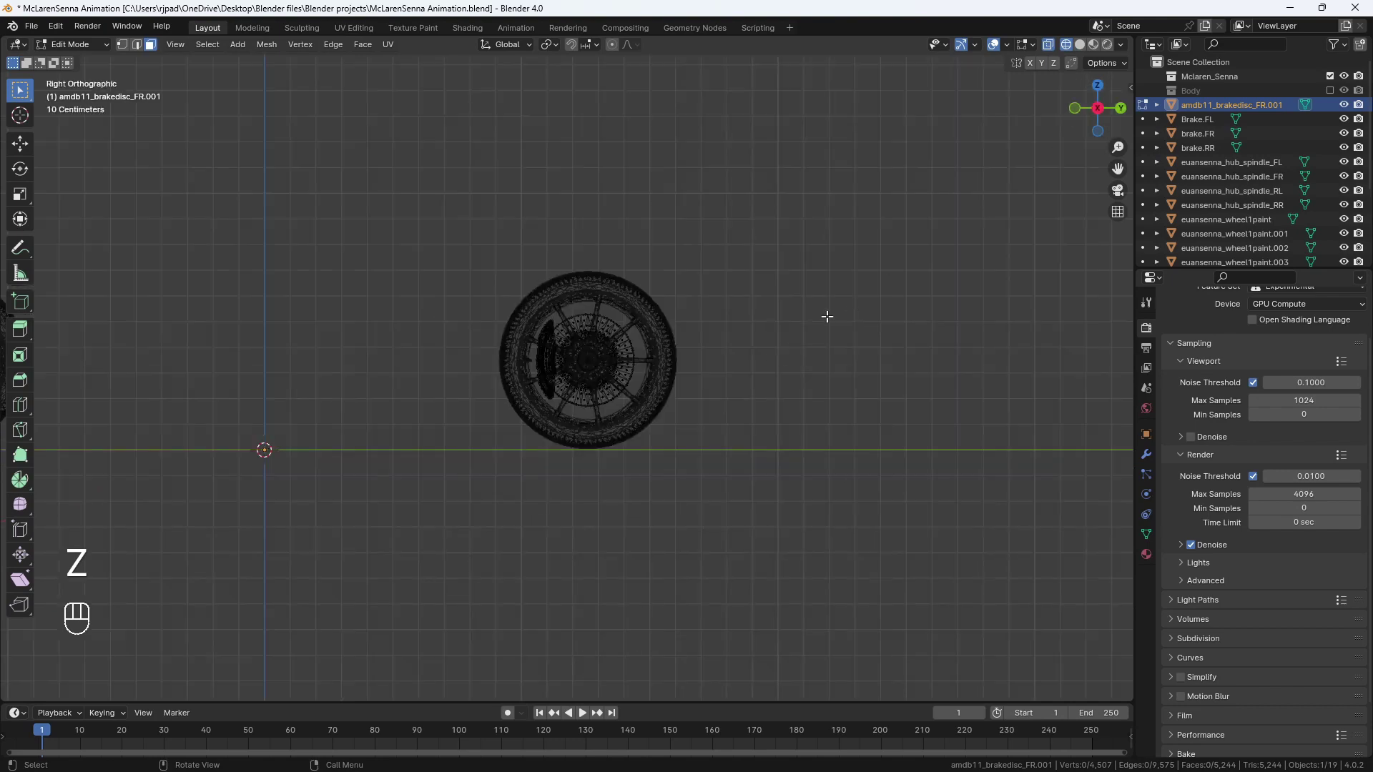
Select the rear-left wheel's brake disc faces without the caliper by box-selecting them and growing the selection.
{"action": "left_click", "coordinate": [1100, 116]}
{"action": "left_click", "coordinate": [1097, 109]}
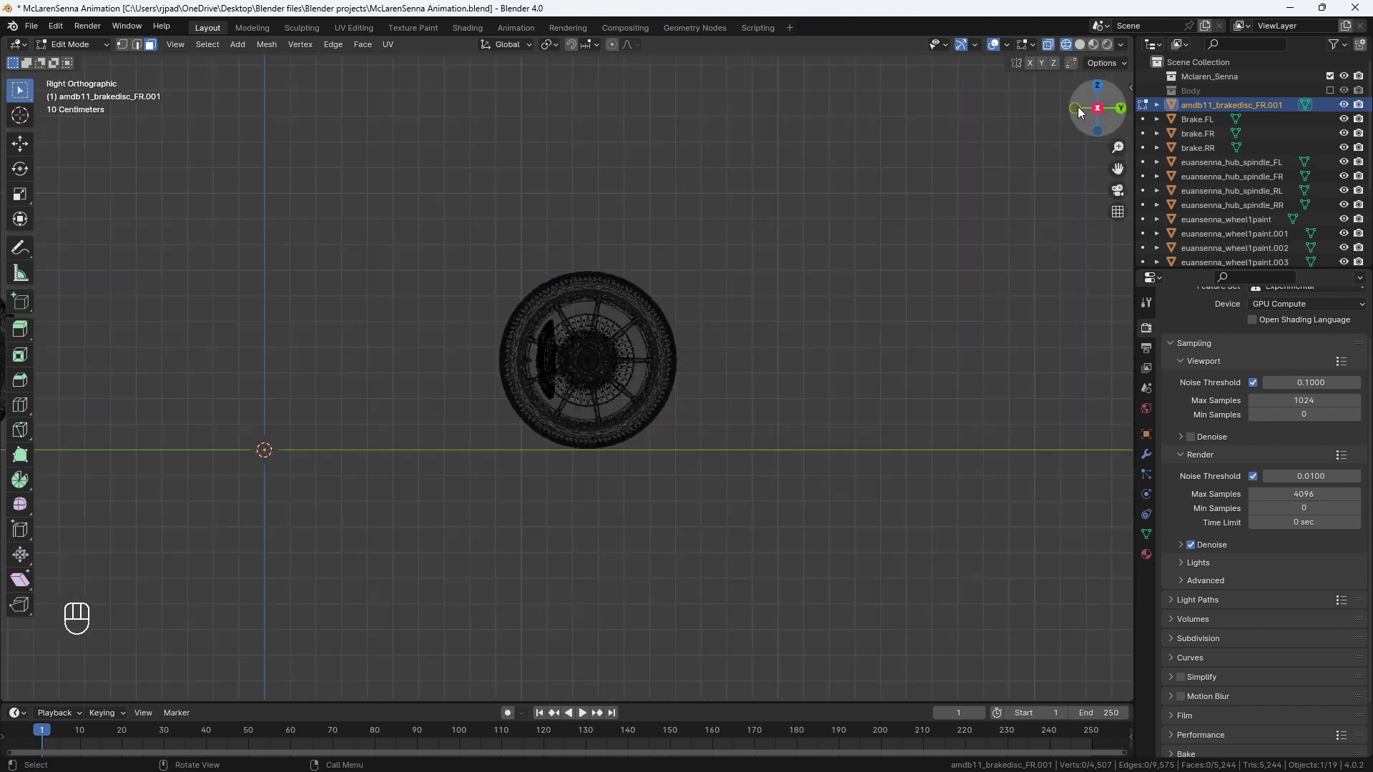
{"action": "scroll", "coordinate": [854, 455], "scroll_direction": "up", "scroll_amount": 7}
{"action": "left_click_drag", "start_coordinate": [944, 586], "coordinate": [526, 133]}
{"action": "key", "text": "ctrl+KP_Add"}
{"action": "key", "text": "ctrl+KP_Add"}
{"action": "key", "text": "ctrl+KP_Add"}
{"action": "key", "text": "ctrl+KP_Add"}
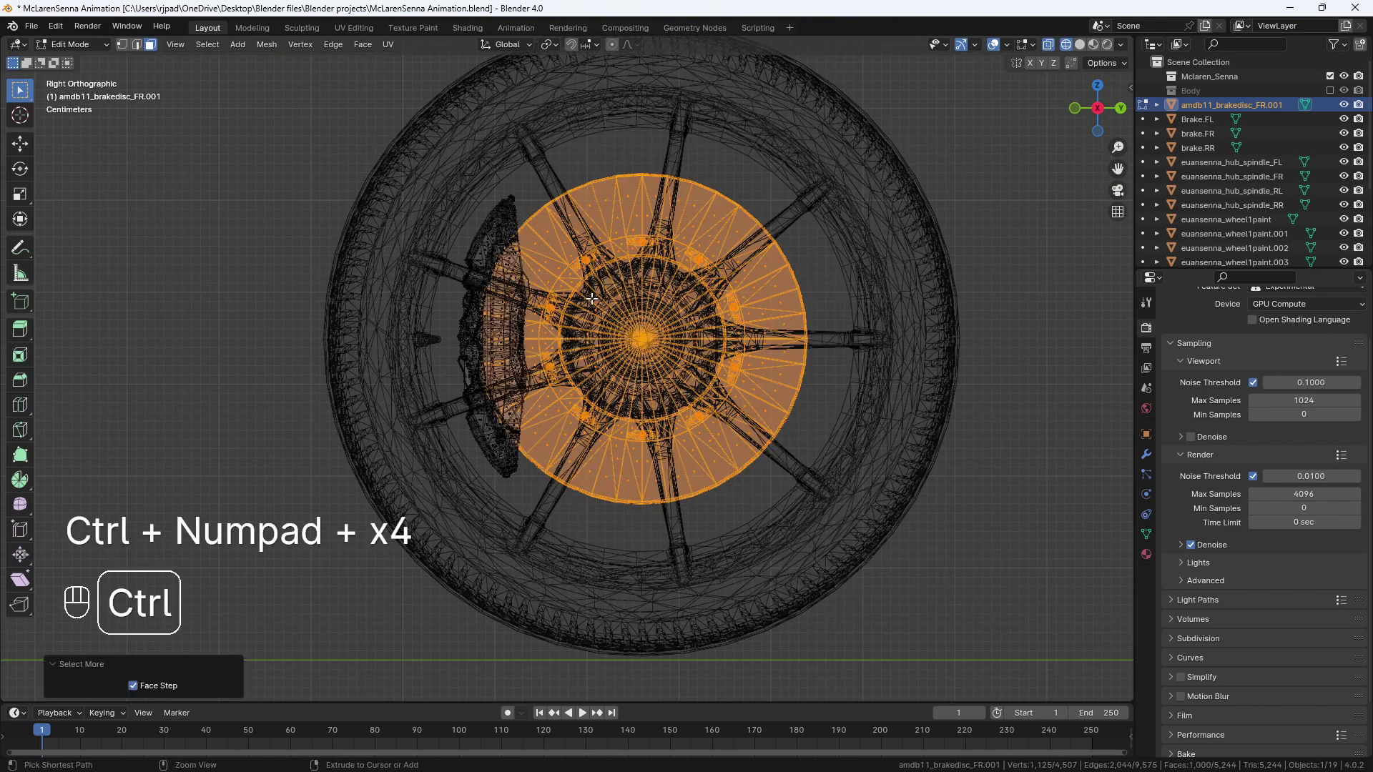
{"action": "key", "text": "ctrl+KP_Add"}
{"action": "key", "text": "ctrl+KP_Add"}
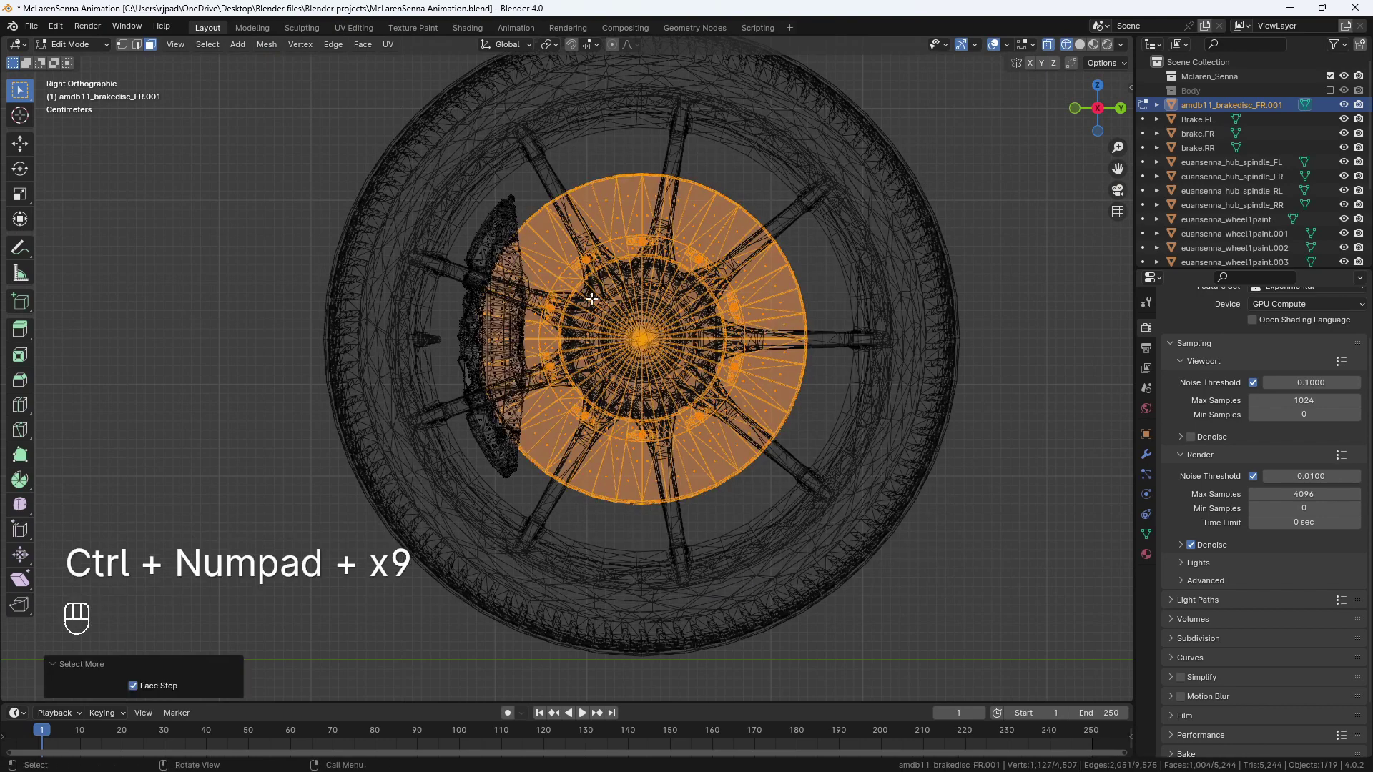
Return to solid shading, separate the selected rear-left disc faces into their own object and select it in Object Mode.
{"action": "key", "text": "z"}
{"action": "left_click", "coordinate": [761, 304]}
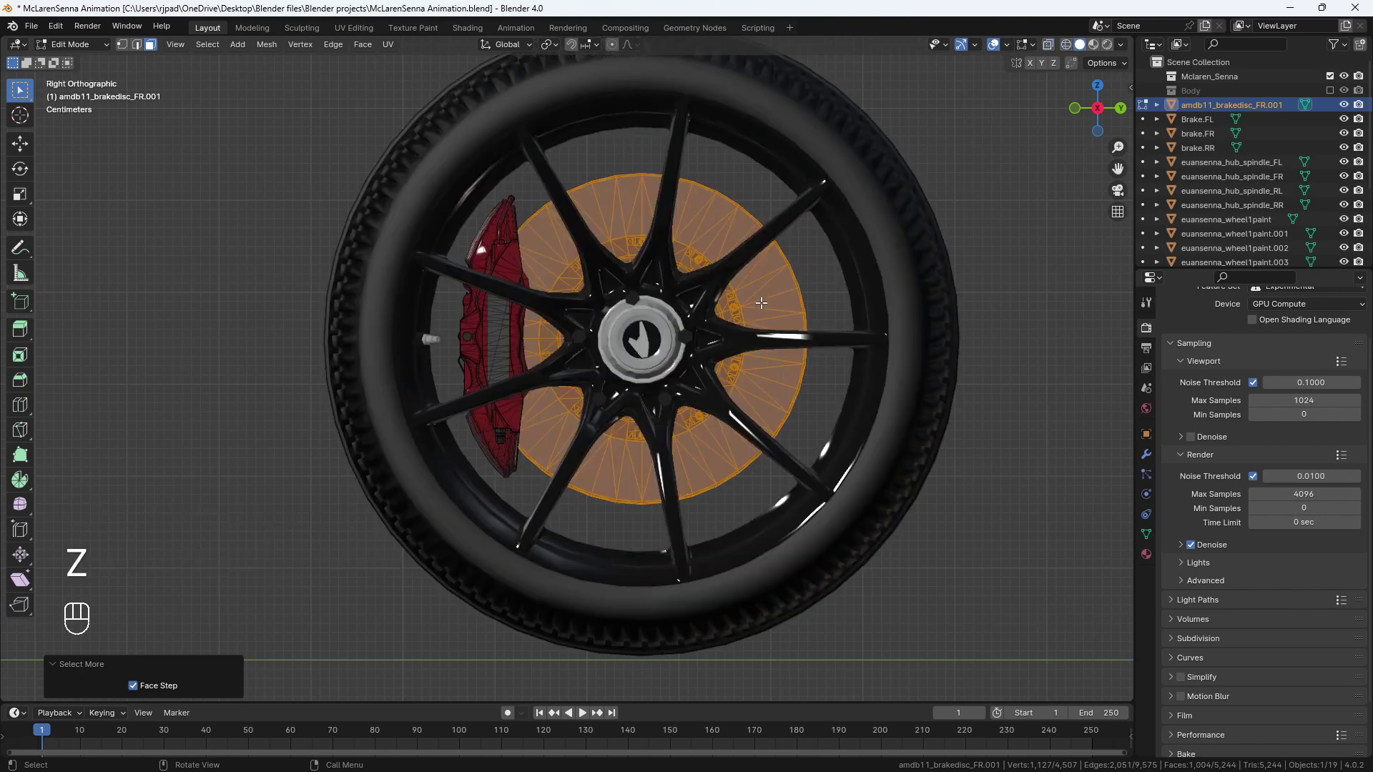
{"action": "key", "text": "p"}
{"action": "left_click", "coordinate": [718, 293]}
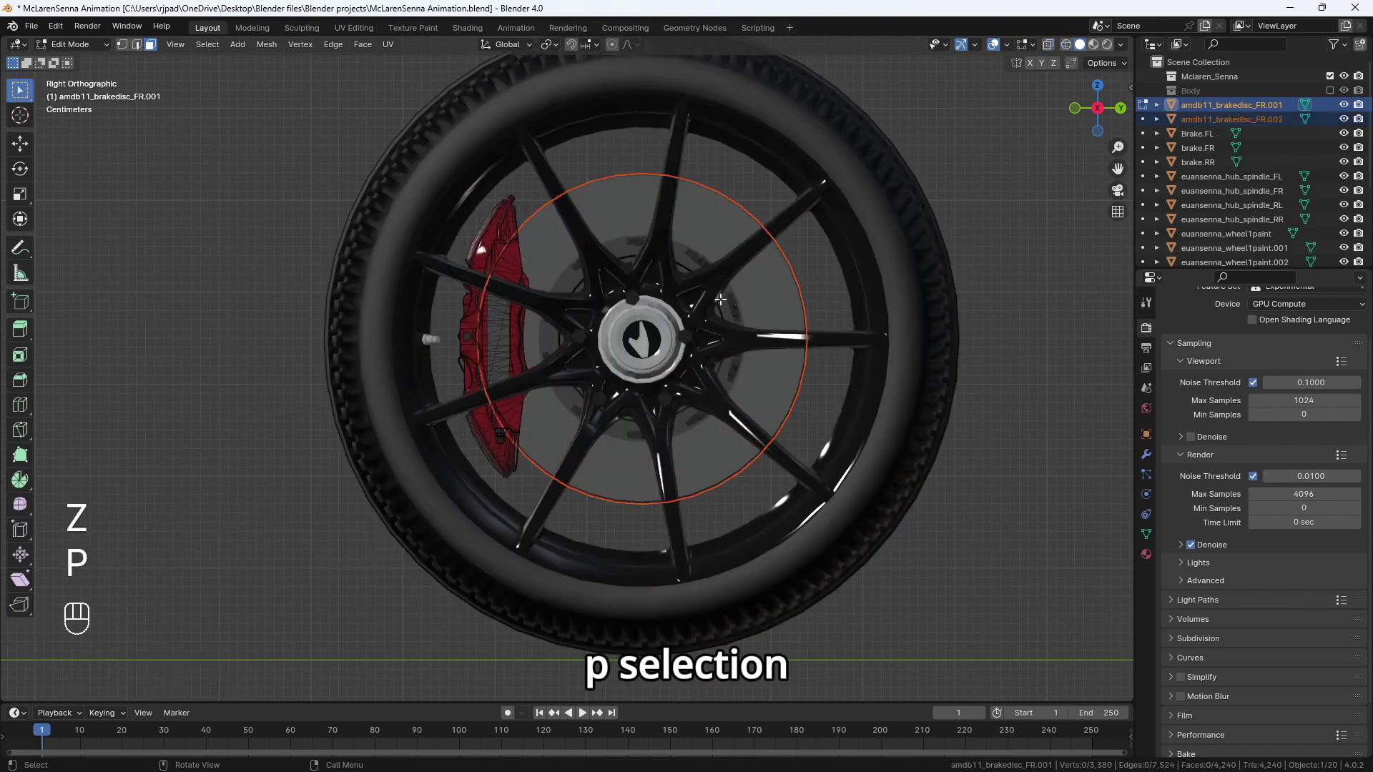
{"action": "key", "text": "Tab"}
{"action": "left_click", "coordinate": [758, 287]}
Rename the separated rear-left disc object as hub.RL.
{"action": "key", "text": "F2"}
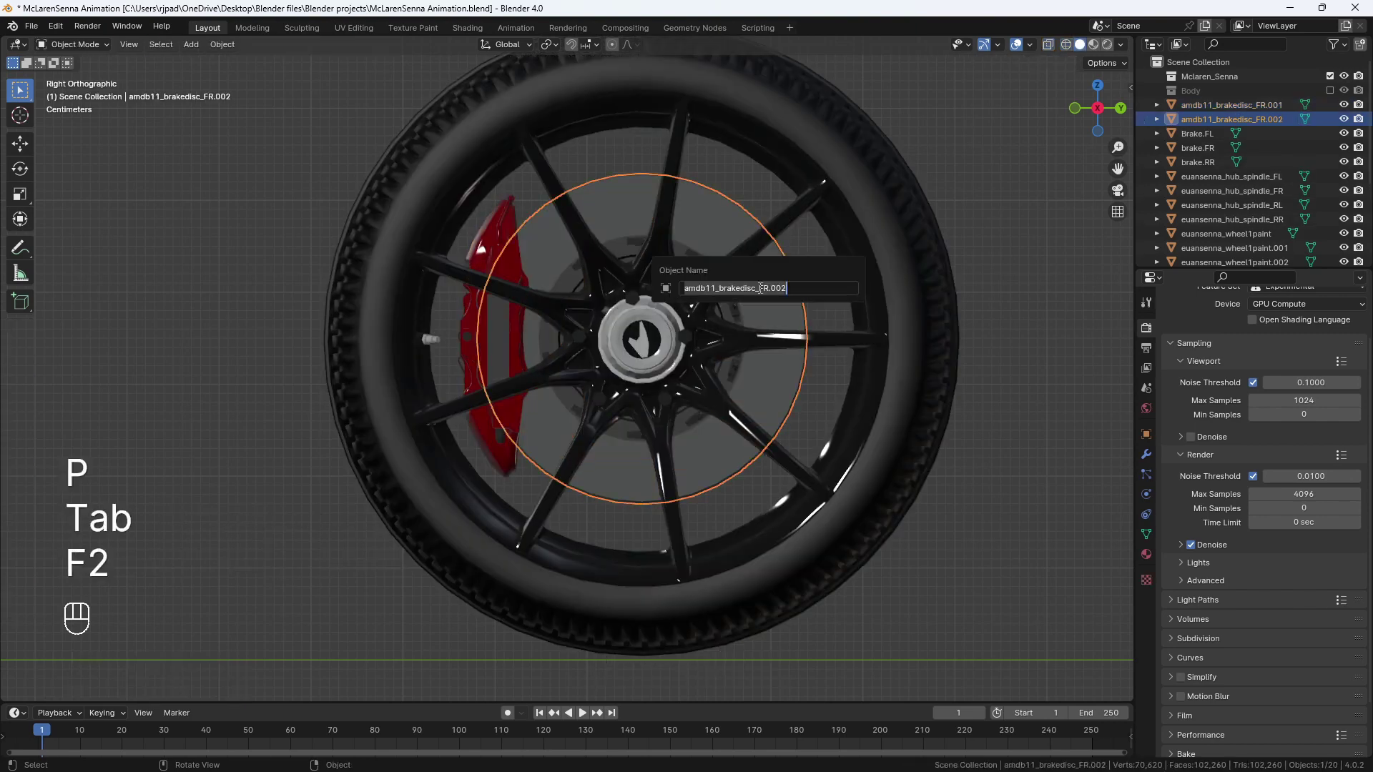
{"action": "type", "text": "hub"}
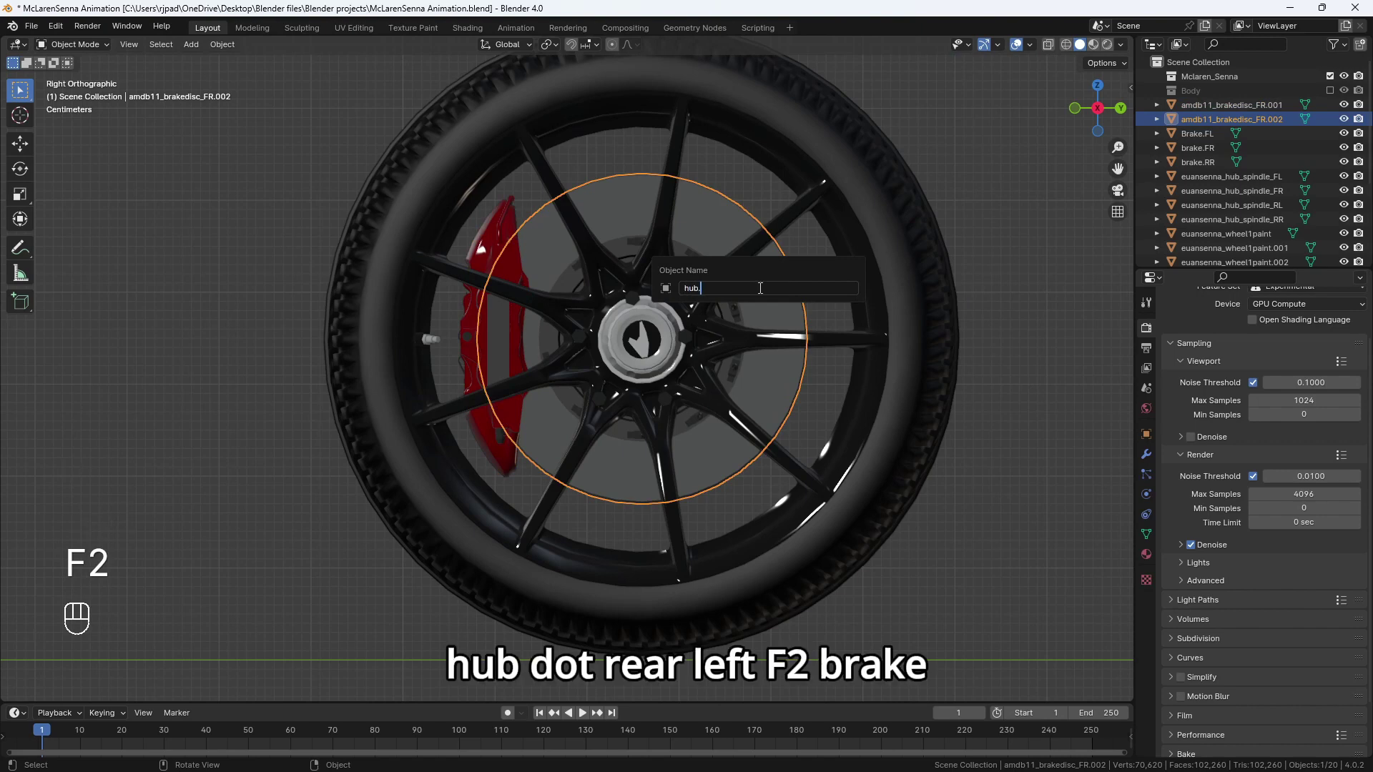
{"action": "type", "text": ".RL"}
{"action": "key", "text": "Return"}
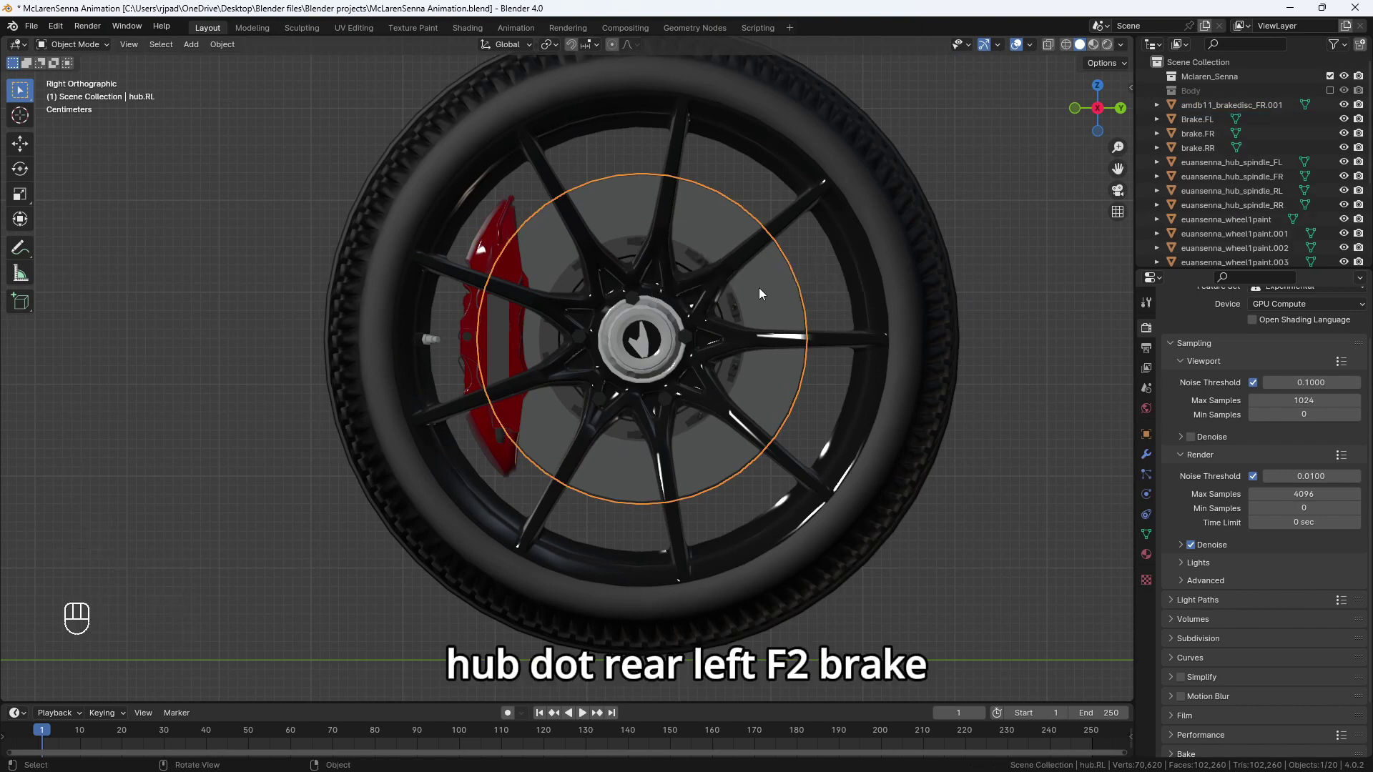
Select the rear-left wheel's red caliper and rename it brake.RL.
{"action": "left_click", "coordinate": [472, 333]}
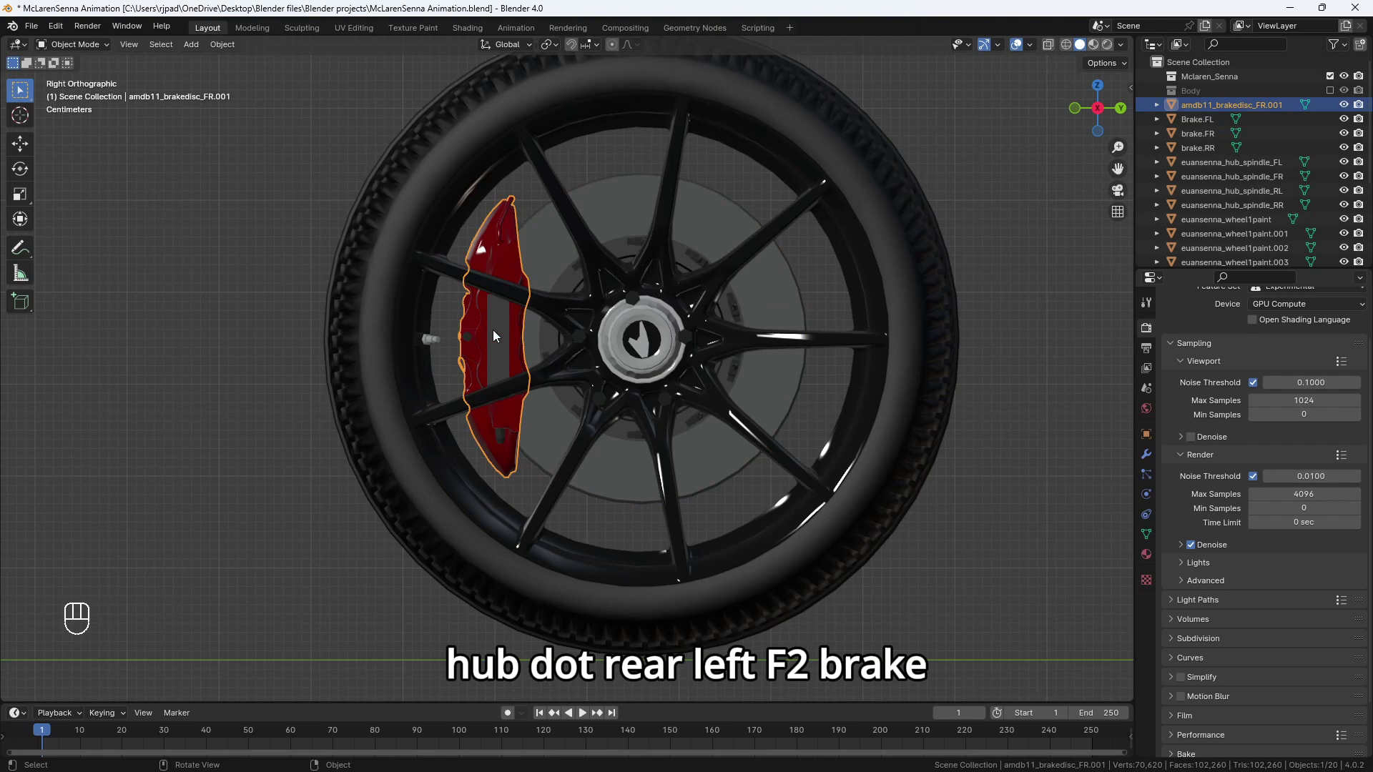
{"action": "key", "text": "F2"}
{"action": "type", "text": "bra"}
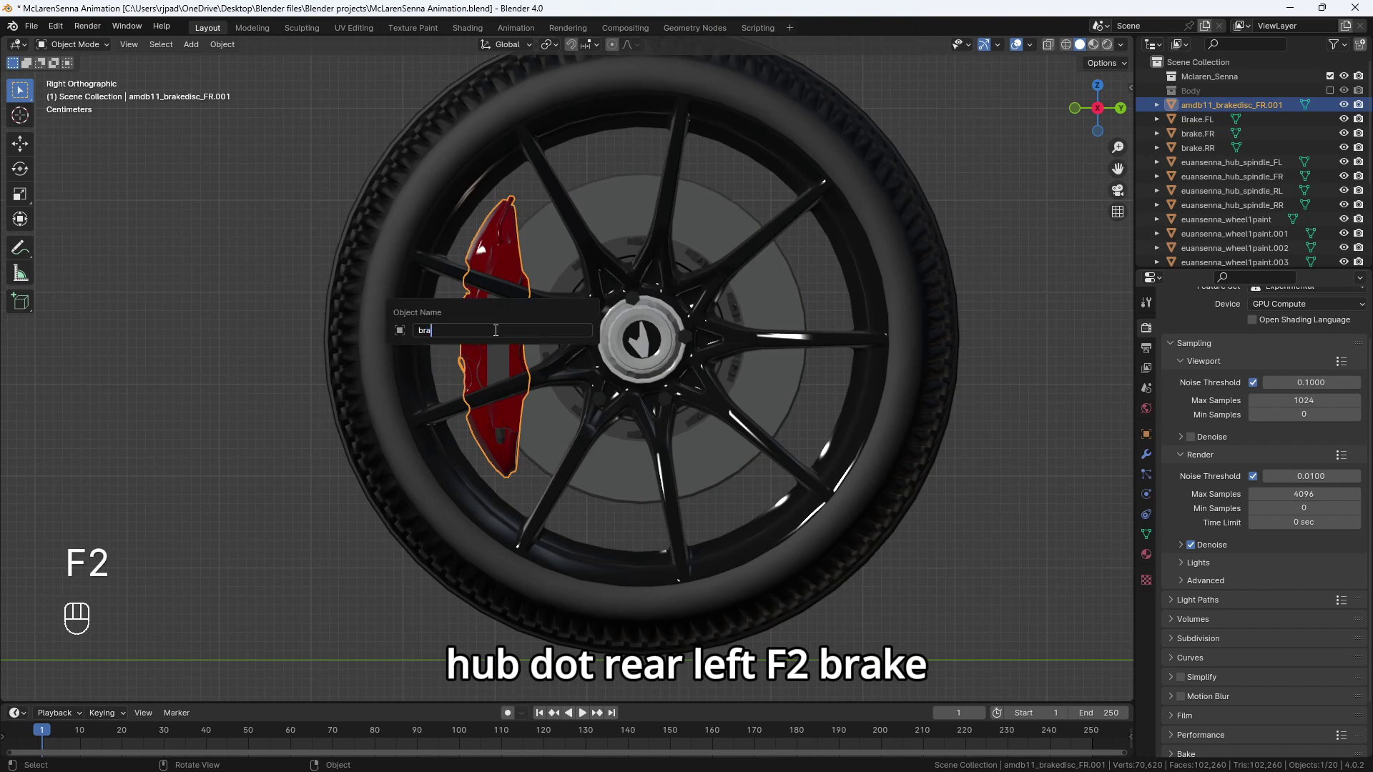
{"action": "type", "text": "ke."}
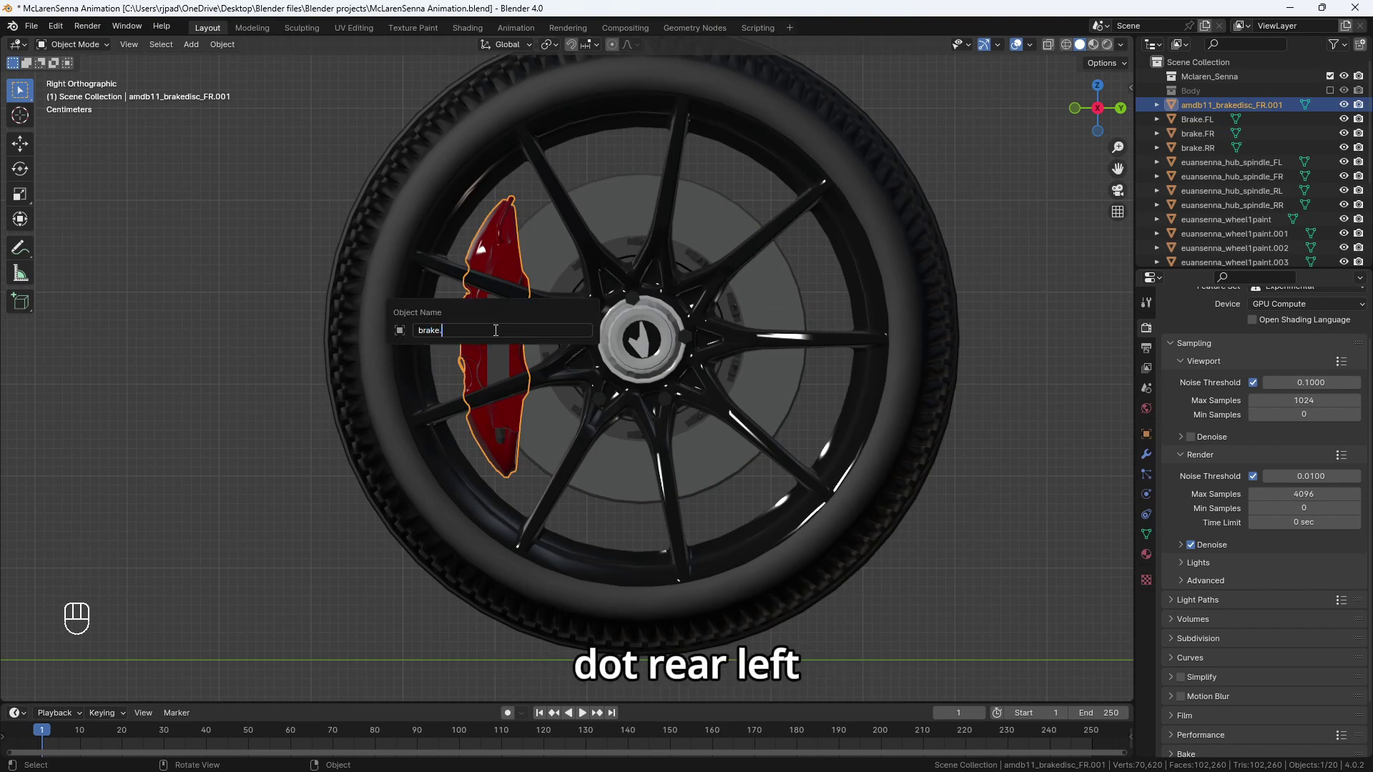
{"action": "type", "text": "RL"}
{"action": "key", "text": "Return"}
Check the object names of the left-side wheels' red calipers without changing them.
{"action": "scroll", "coordinate": [495, 329], "scroll_direction": "down", "scroll_amount": 8}
{"action": "middle_click_drag", "start_coordinate": [486, 340], "coordinate": [963, 410], "text": "shift"}
{"action": "scroll", "coordinate": [963, 410], "scroll_direction": "up", "scroll_amount": 6}
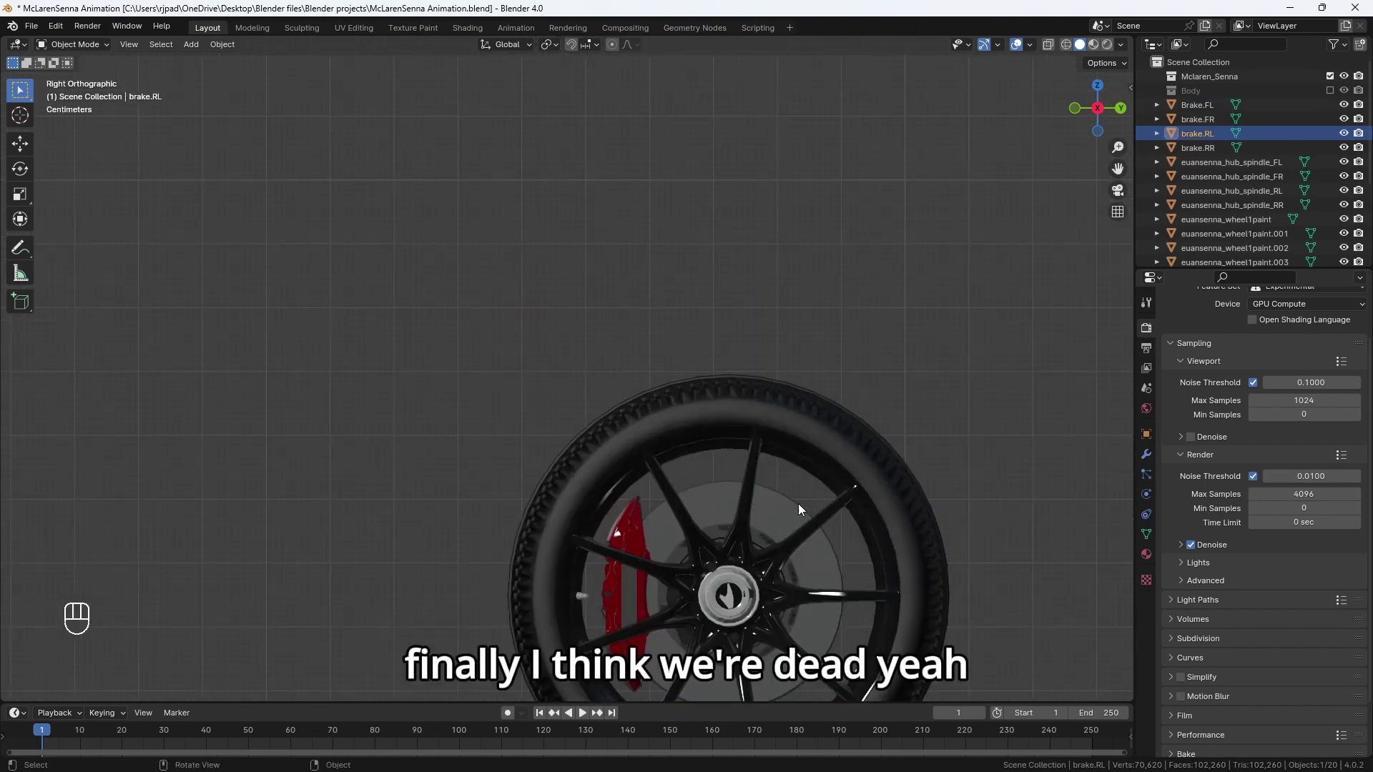
{"action": "middle_click_drag", "start_coordinate": [798, 503], "coordinate": [581, 389], "text": "shift"}
{"action": "left_click", "coordinate": [533, 439]}
{"action": "key", "text": "F2"}
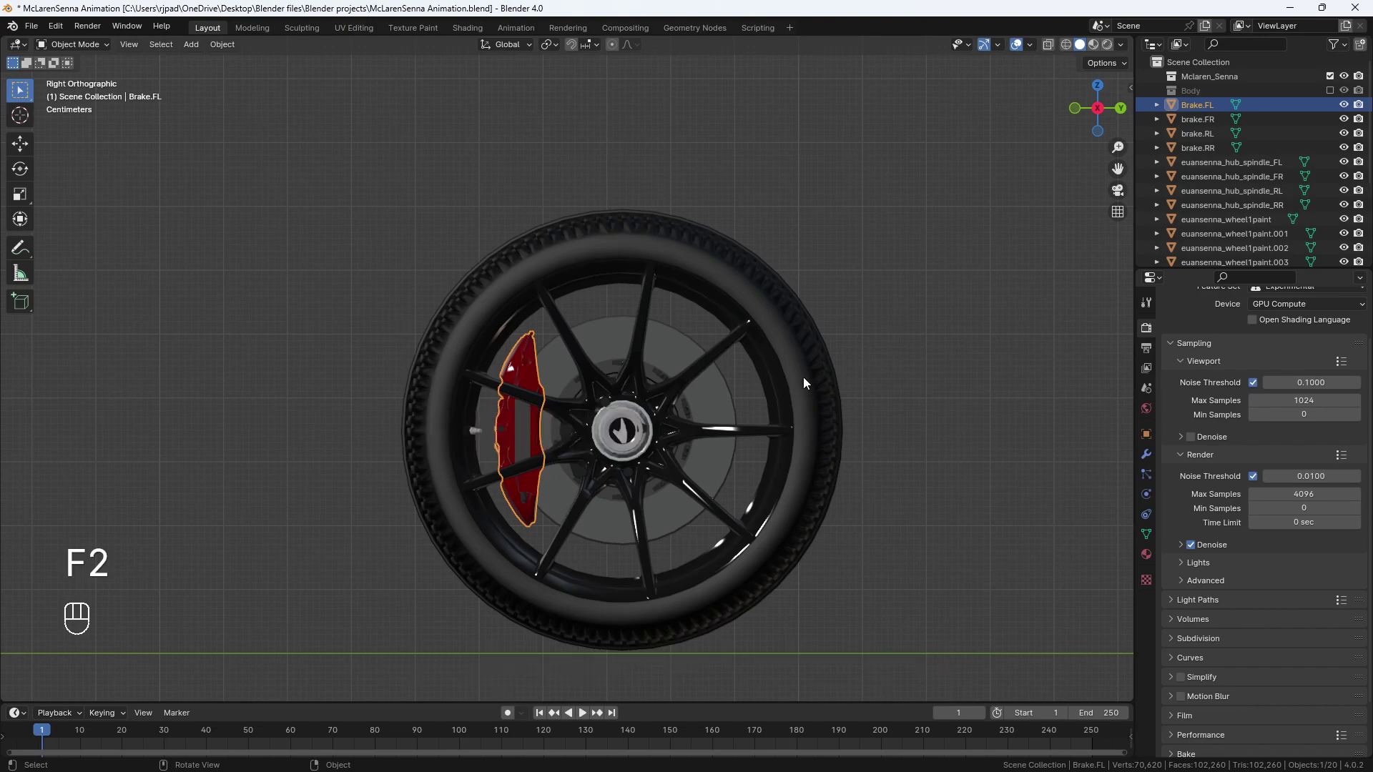
{"action": "middle_click_drag", "start_coordinate": [804, 376], "coordinate": [748, 402], "text": "shift"}
{"action": "left_click", "coordinate": [554, 362]}
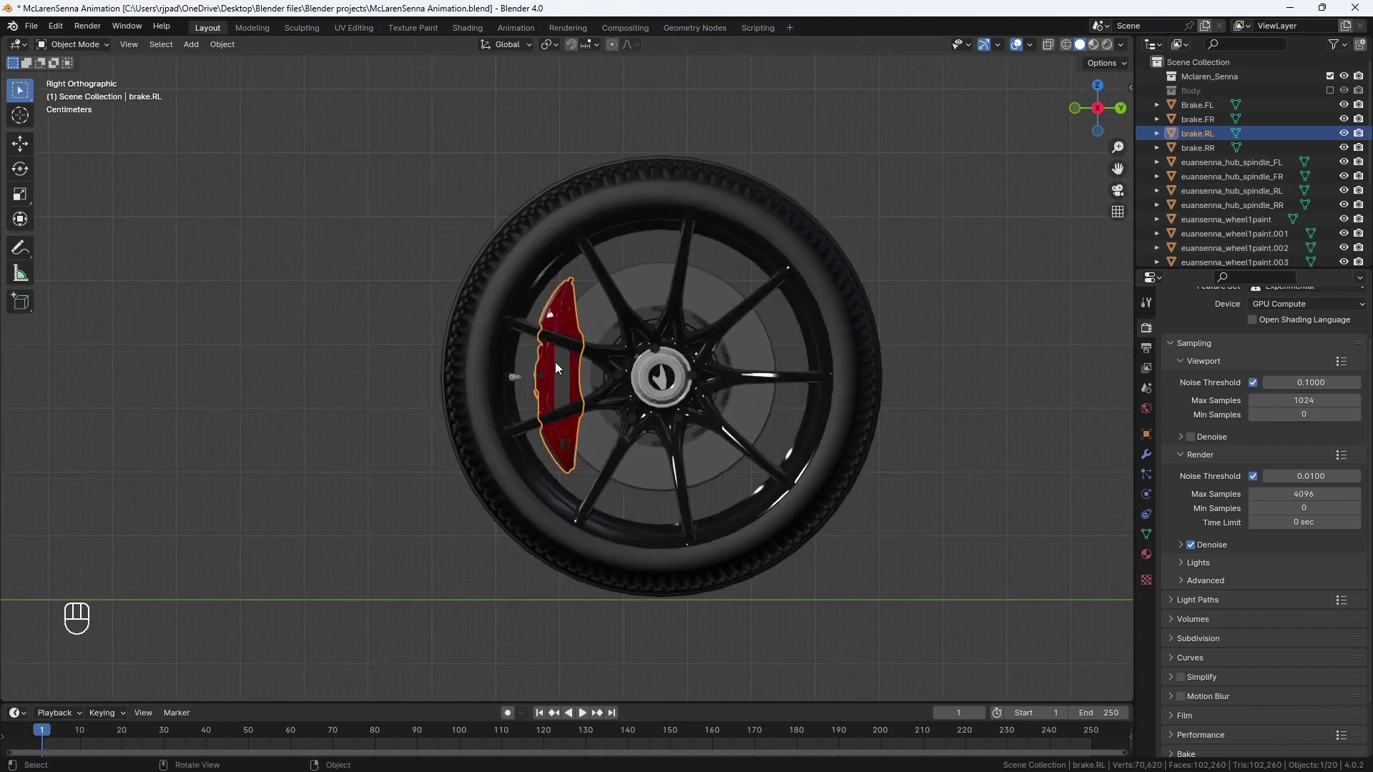
{"action": "key", "text": "Tab"}
{"action": "key", "text": "Tab"}
{"action": "key", "text": "F2"}
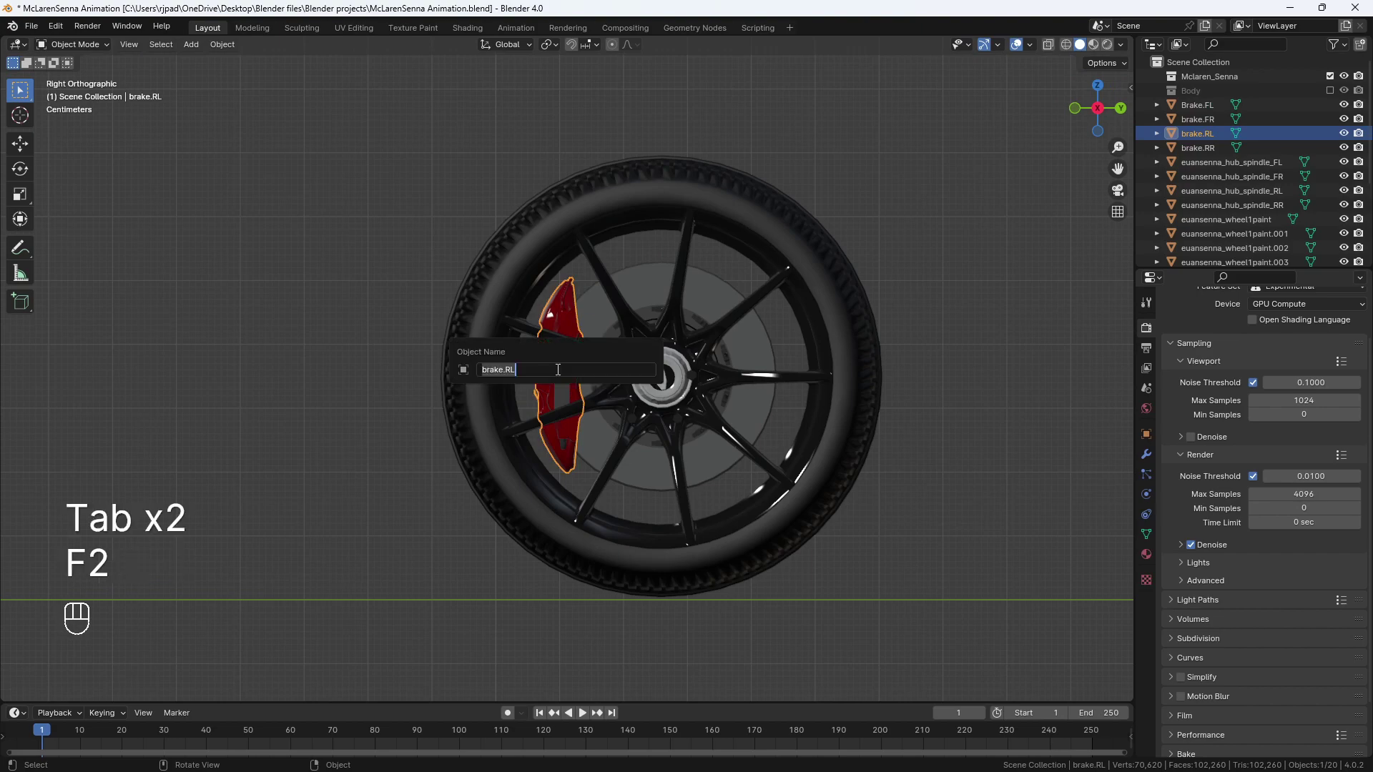
{"action": "left_click", "coordinate": [454, 254]}
Select the red brake calipers of all four wheels and hide them.
{"action": "scroll", "coordinate": [453, 256], "scroll_direction": "down", "scroll_amount": 6}
{"action": "middle_click_drag", "start_coordinate": [453, 286], "coordinate": [387, 478], "text": "shift"}
{"action": "left_click", "coordinate": [572, 337]}
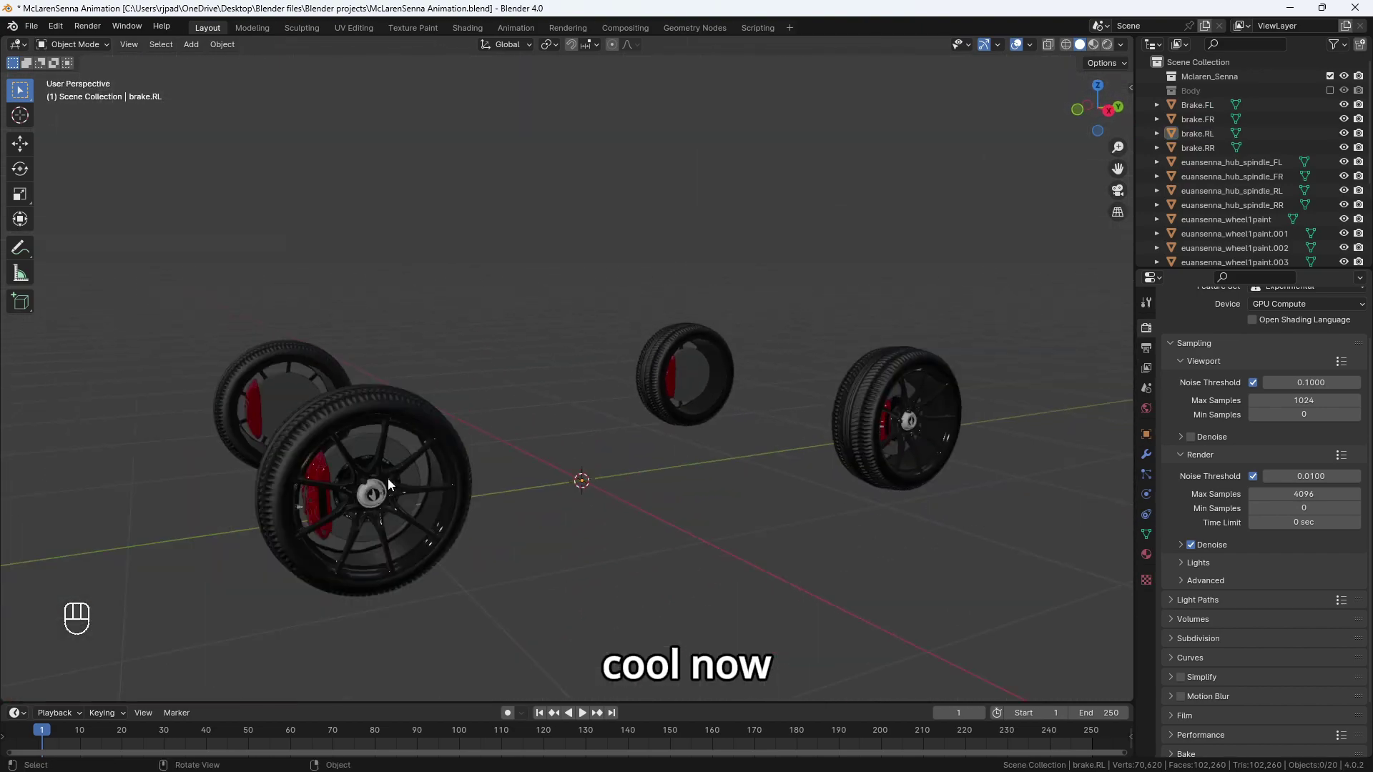
{"action": "left_click", "coordinate": [320, 506]}
{"action": "left_click", "coordinate": [251, 410], "text": "shift"}
{"action": "left_click", "coordinate": [671, 376], "text": "shift"}
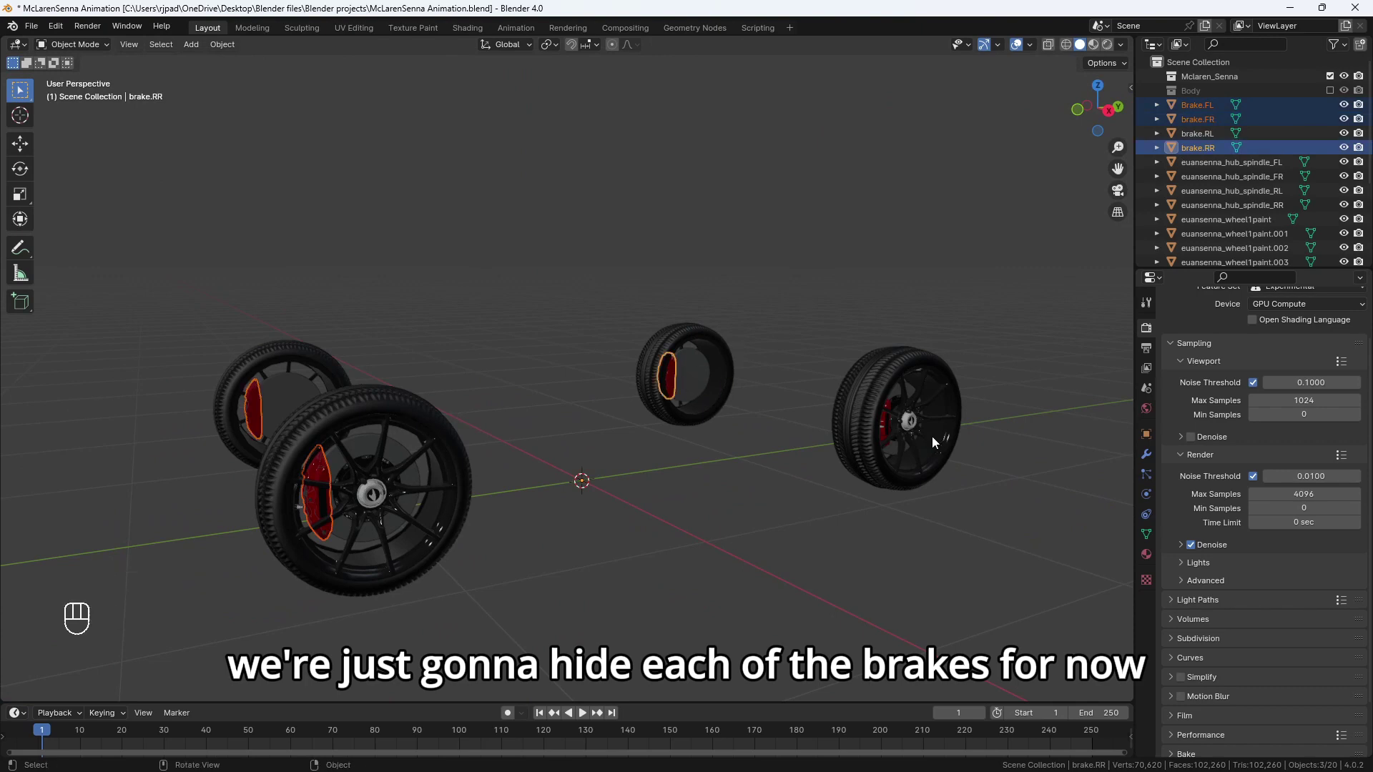
{"action": "middle_click_drag", "start_coordinate": [932, 436], "coordinate": [854, 454]}
{"action": "left_click", "coordinate": [842, 453], "text": "shift"}
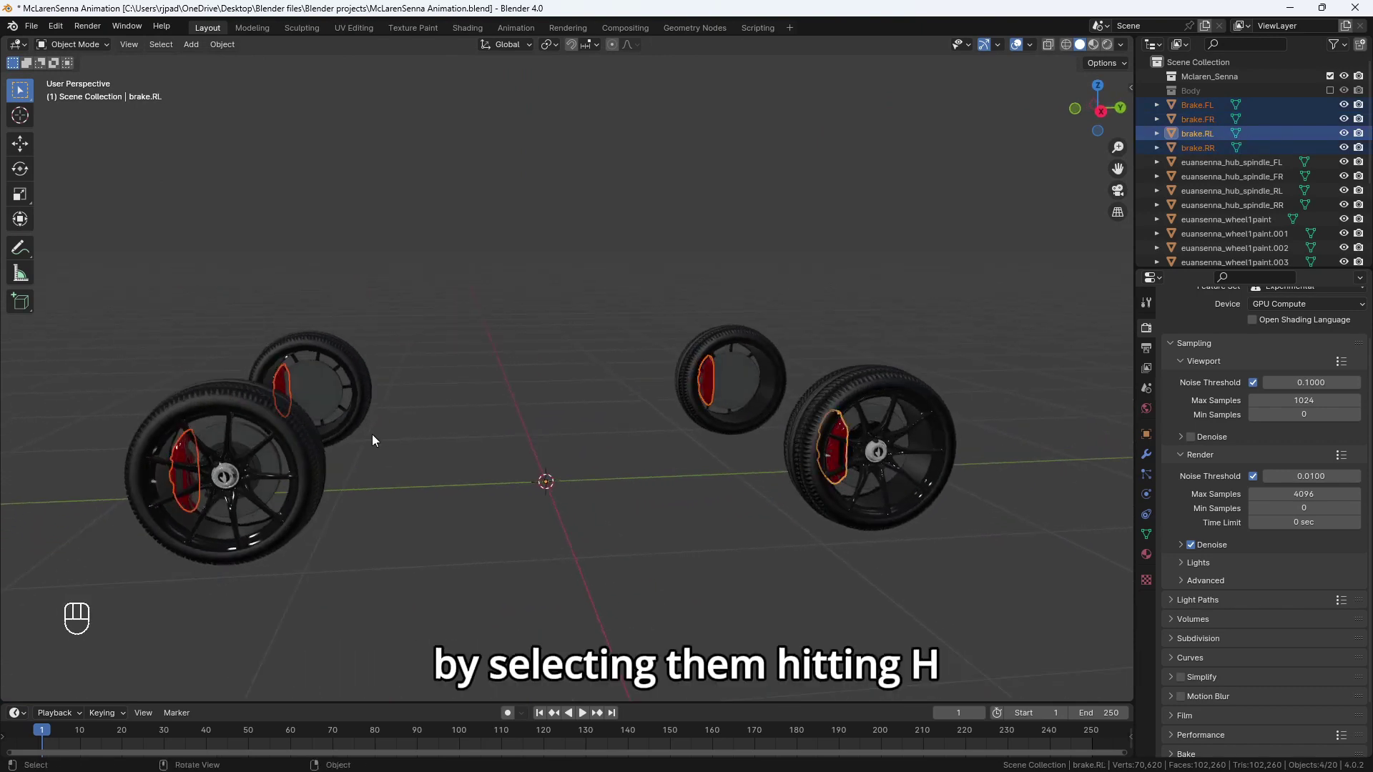
{"action": "key", "text": "h"}
Try moving the front-left tire to test whether its rim follows, and undo the move.
{"action": "middle_click_drag", "start_coordinate": [404, 439], "coordinate": [619, 330]}
{"action": "left_click", "coordinate": [628, 332]}
{"action": "key", "text": "g"}
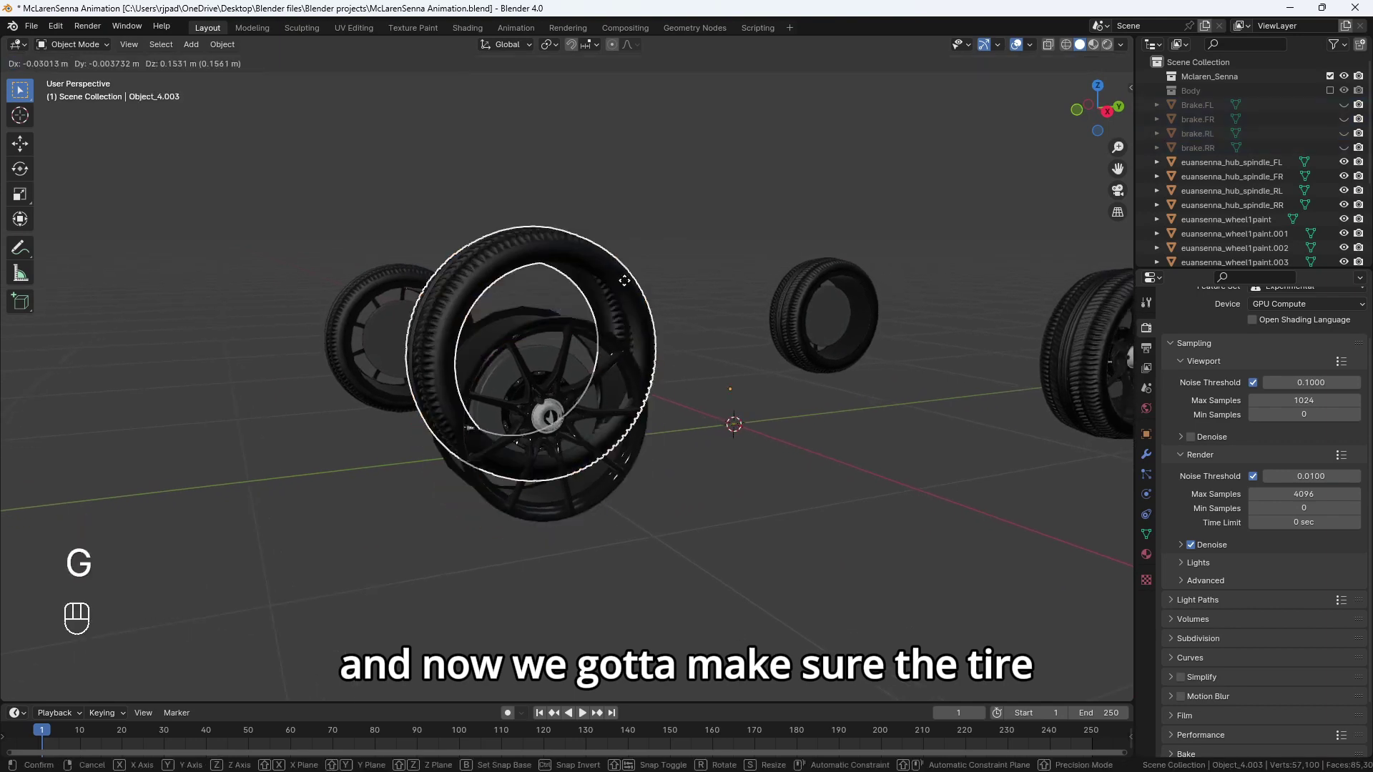
{"action": "left_click", "coordinate": [531, 171]}
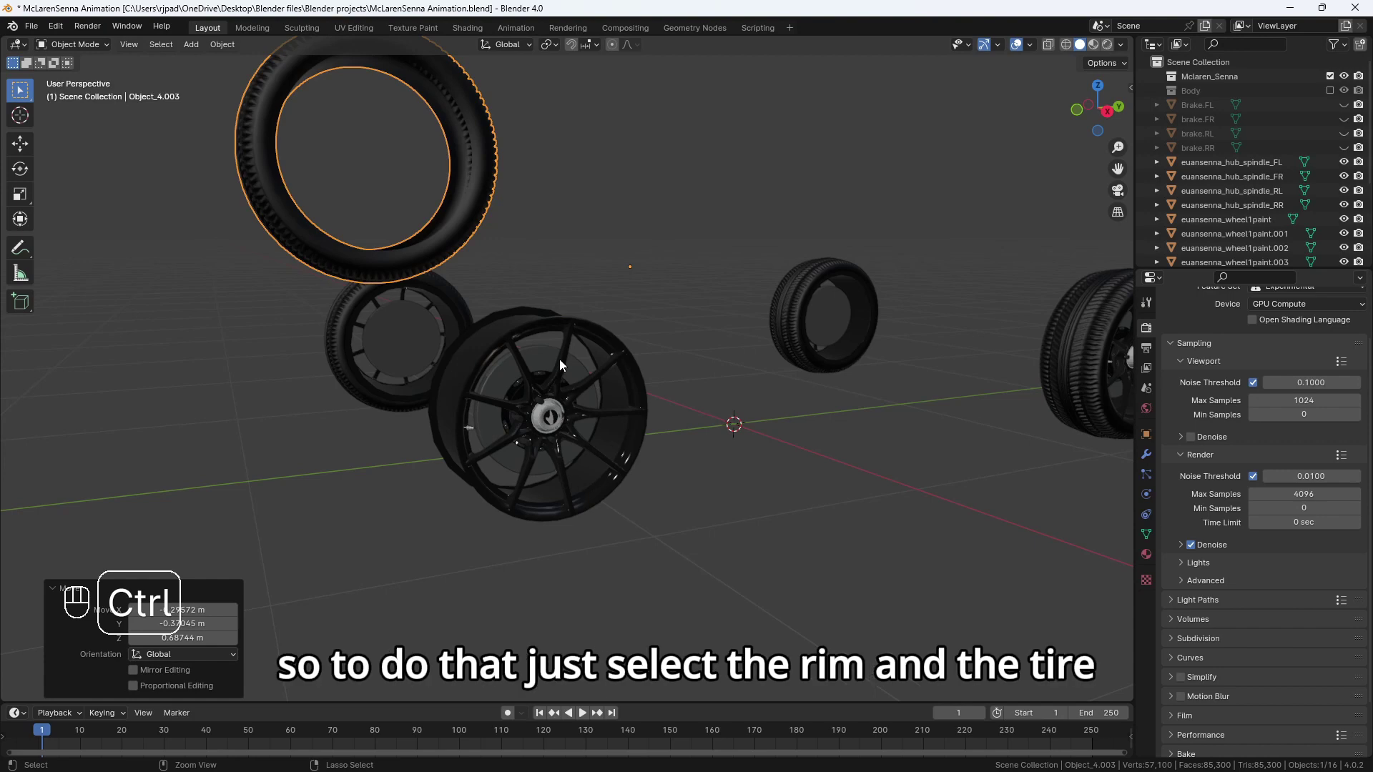
{"action": "key", "text": "ctrl+z"}
Select all front-left wheel parts with the tire active and parent them to the tire using Object (Keep Transform).
{"action": "middle_click_drag", "start_coordinate": [672, 462], "coordinate": [688, 538]}
{"action": "left_click_drag", "start_coordinate": [680, 558], "coordinate": [547, 264]}
{"action": "scroll", "coordinate": [569, 315], "scroll_direction": "up", "scroll_amount": 2}
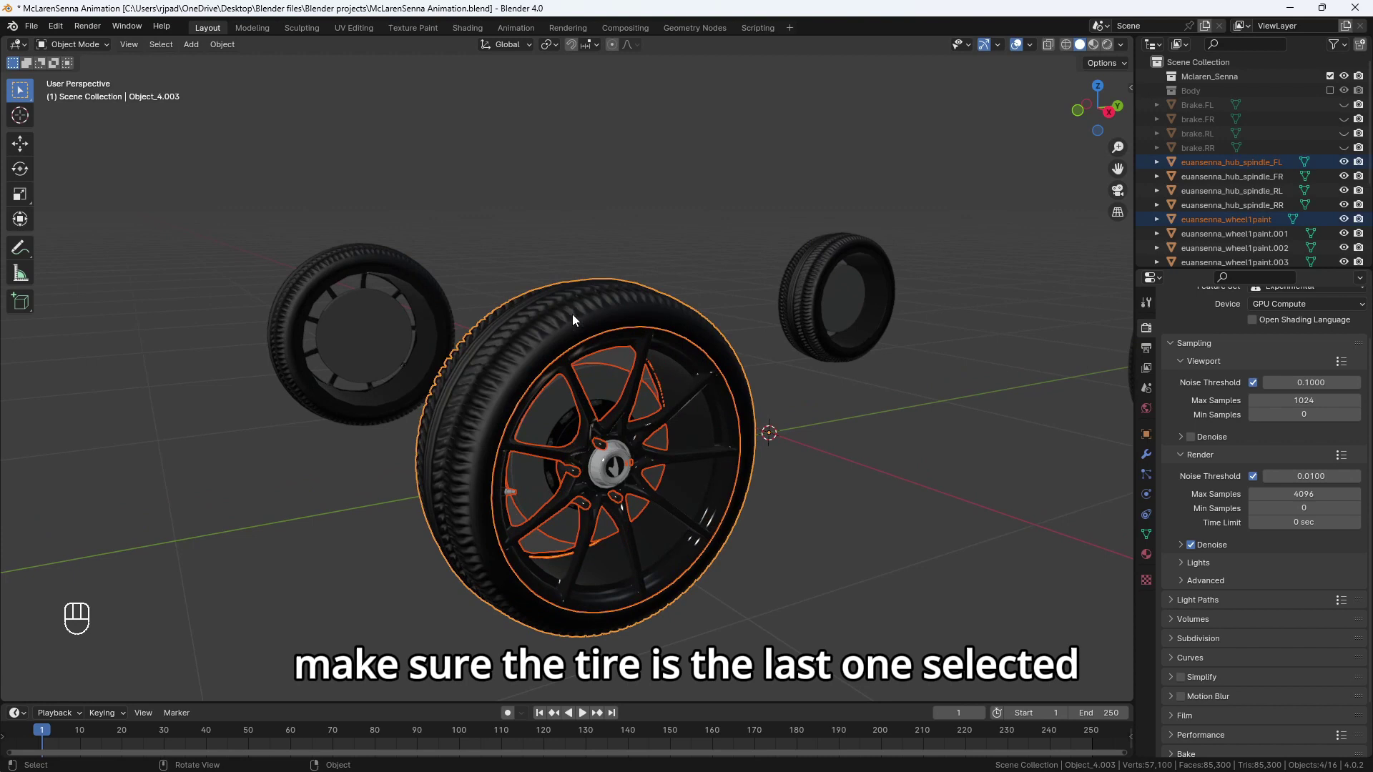
{"action": "key", "text": "ctrl+p"}
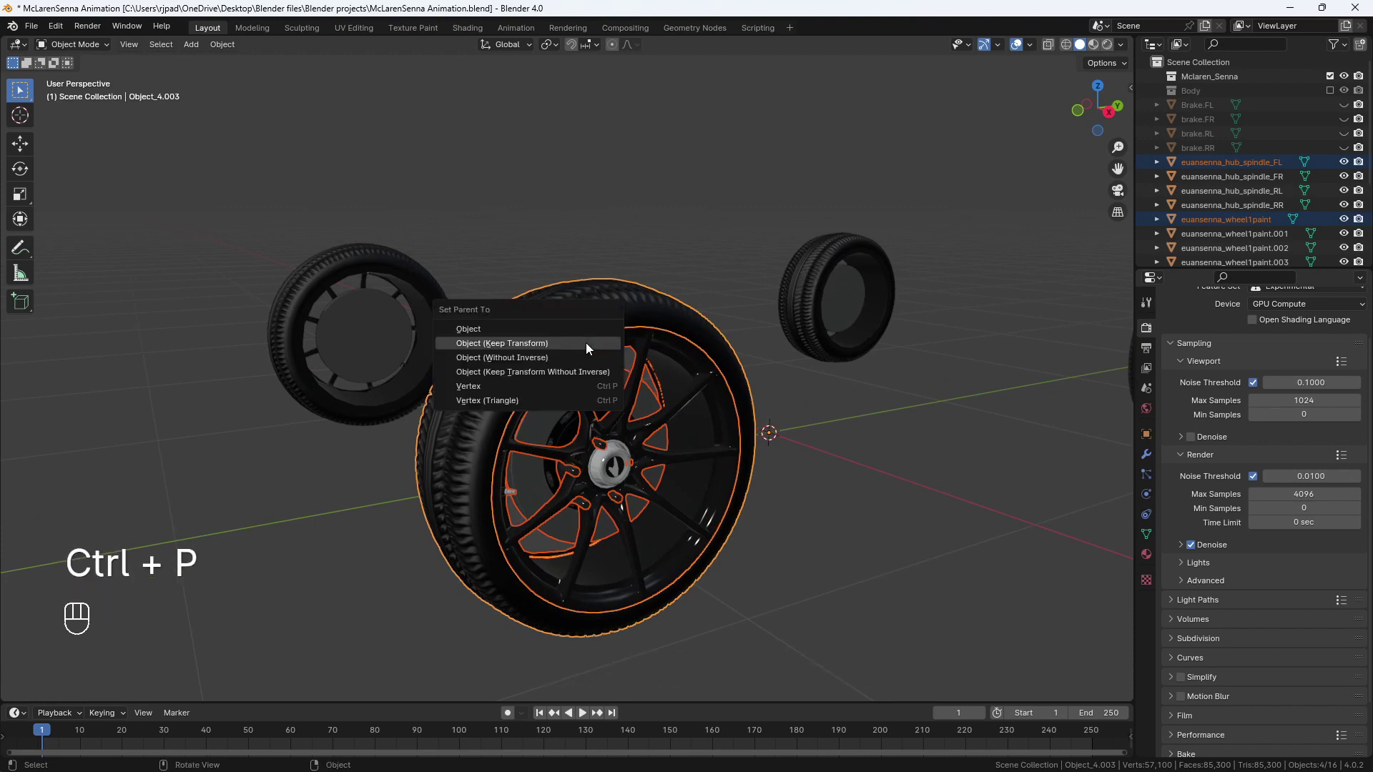
{"action": "left_click", "coordinate": [585, 341]}
Select only the front-left tire, test-move it to check the parenting, and undo the move.
{"action": "left_click", "coordinate": [608, 299]}
{"action": "scroll", "coordinate": [619, 315], "scroll_direction": "down", "scroll_amount": 3}
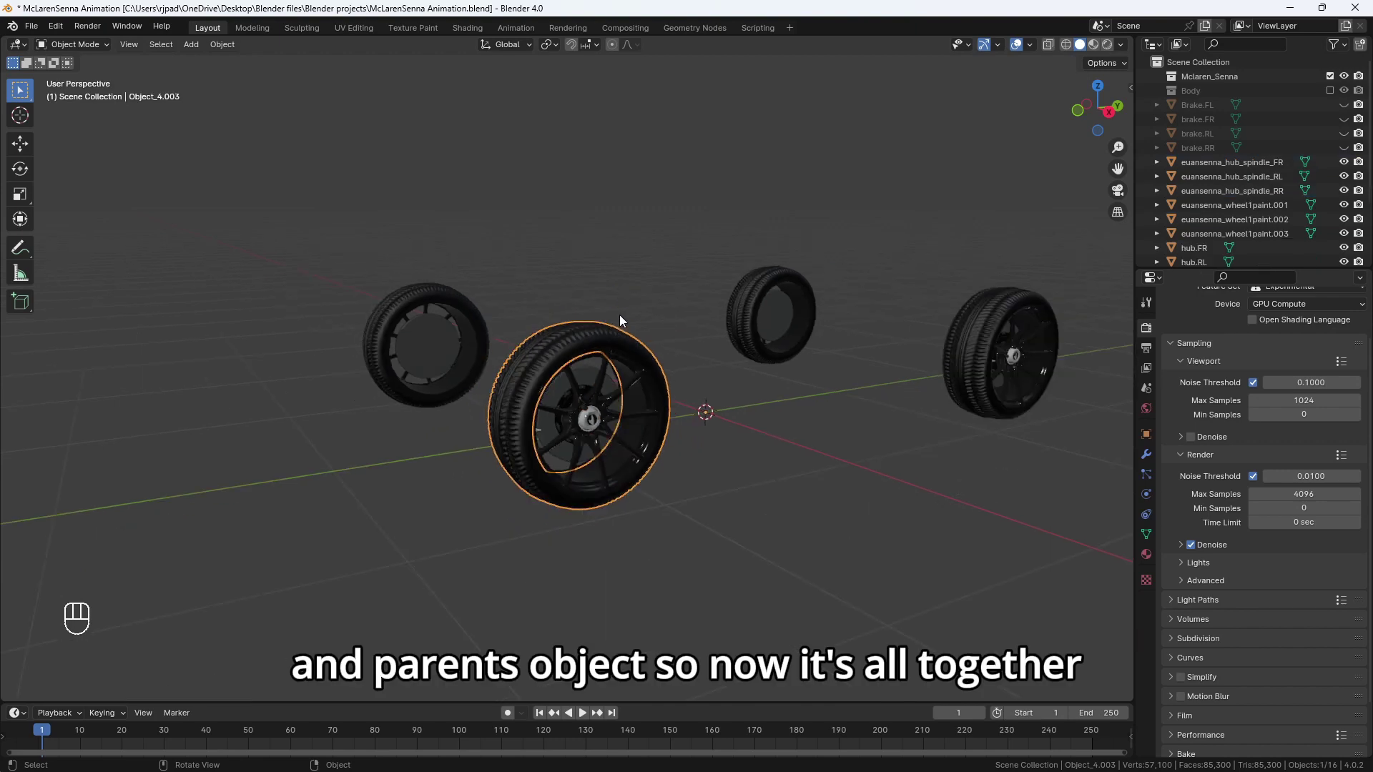
{"action": "scroll", "coordinate": [617, 319], "scroll_direction": "up", "scroll_amount": 1}
{"action": "key", "text": "g"}
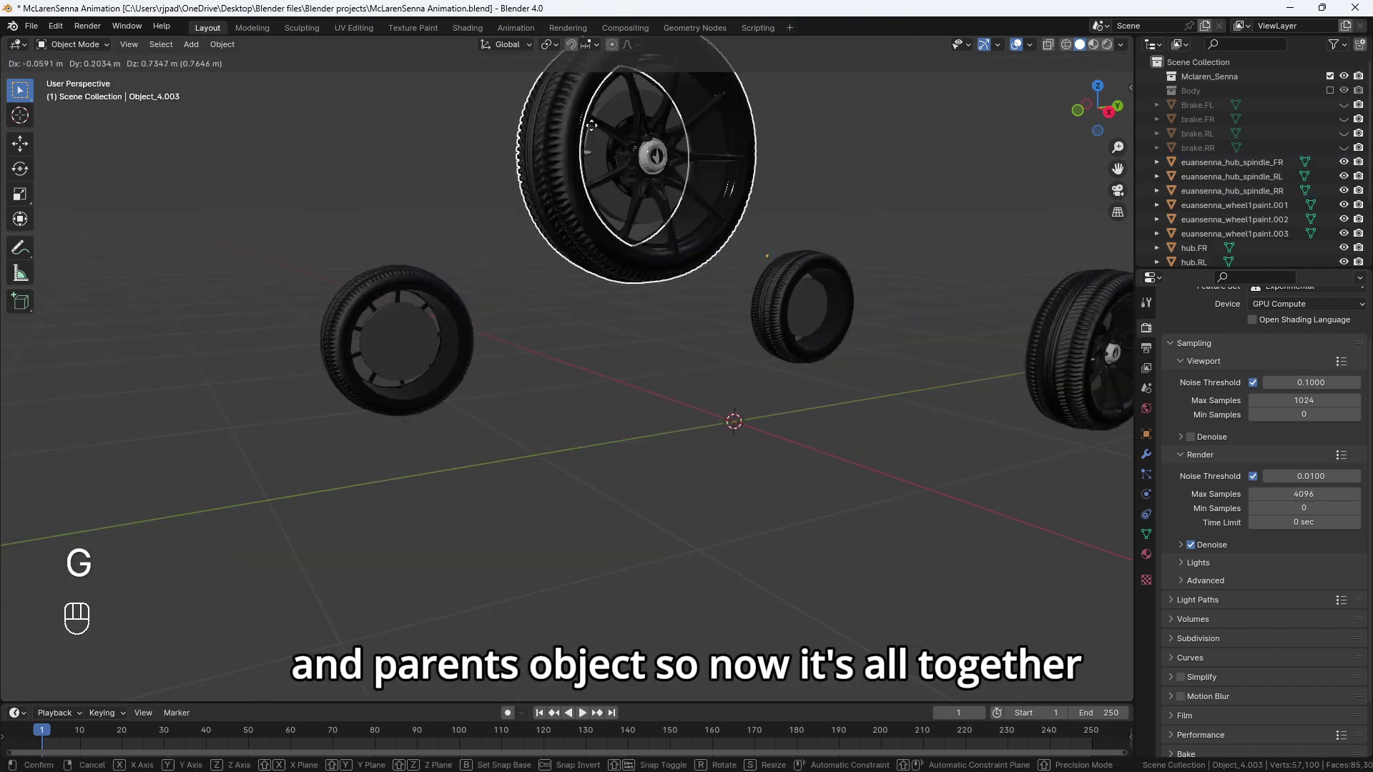
{"action": "left_click", "coordinate": [472, 242]}
{"action": "key", "text": "ctrl+z"}
Rename the front-left tire object as Tire.FL.
{"action": "middle_click_drag", "start_coordinate": [582, 293], "coordinate": [609, 363]}
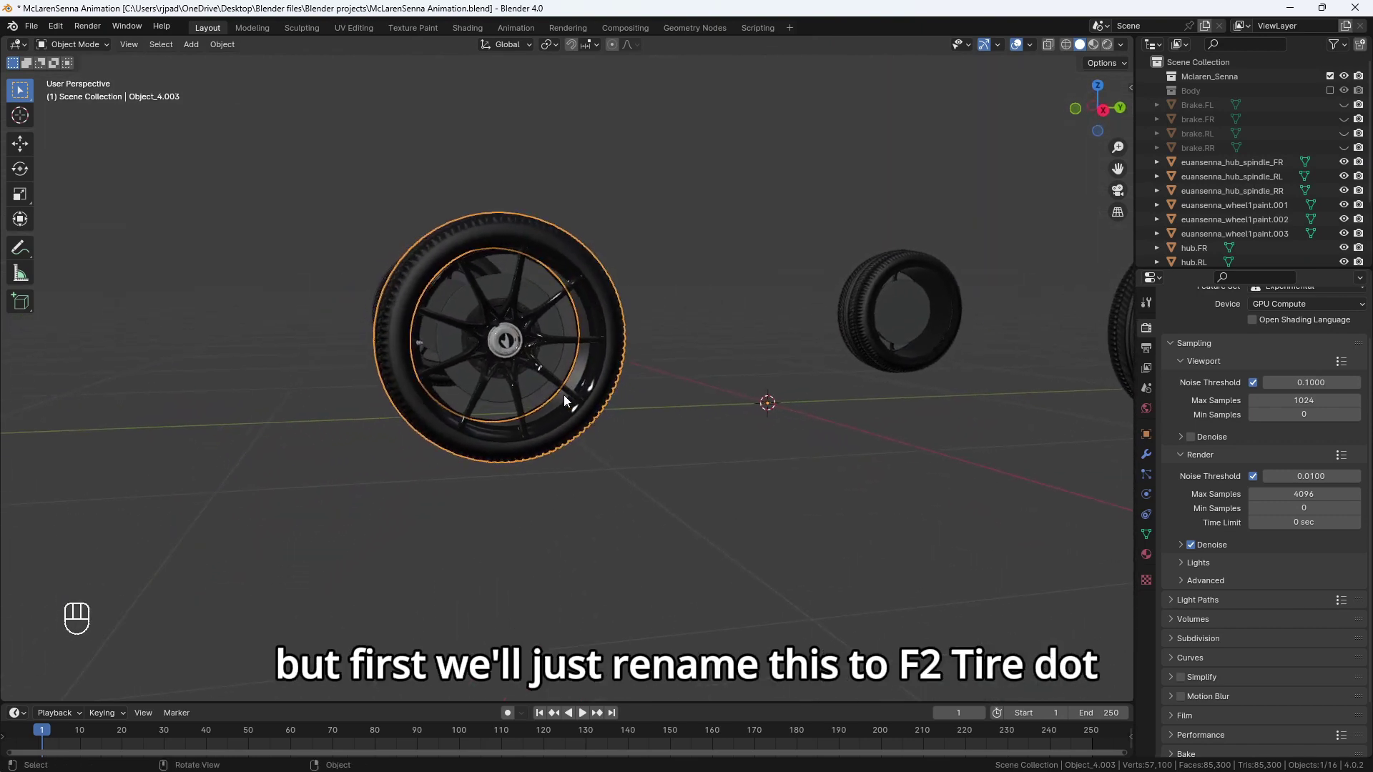
{"action": "key", "text": "F2"}
{"action": "type", "text": "Tire."}
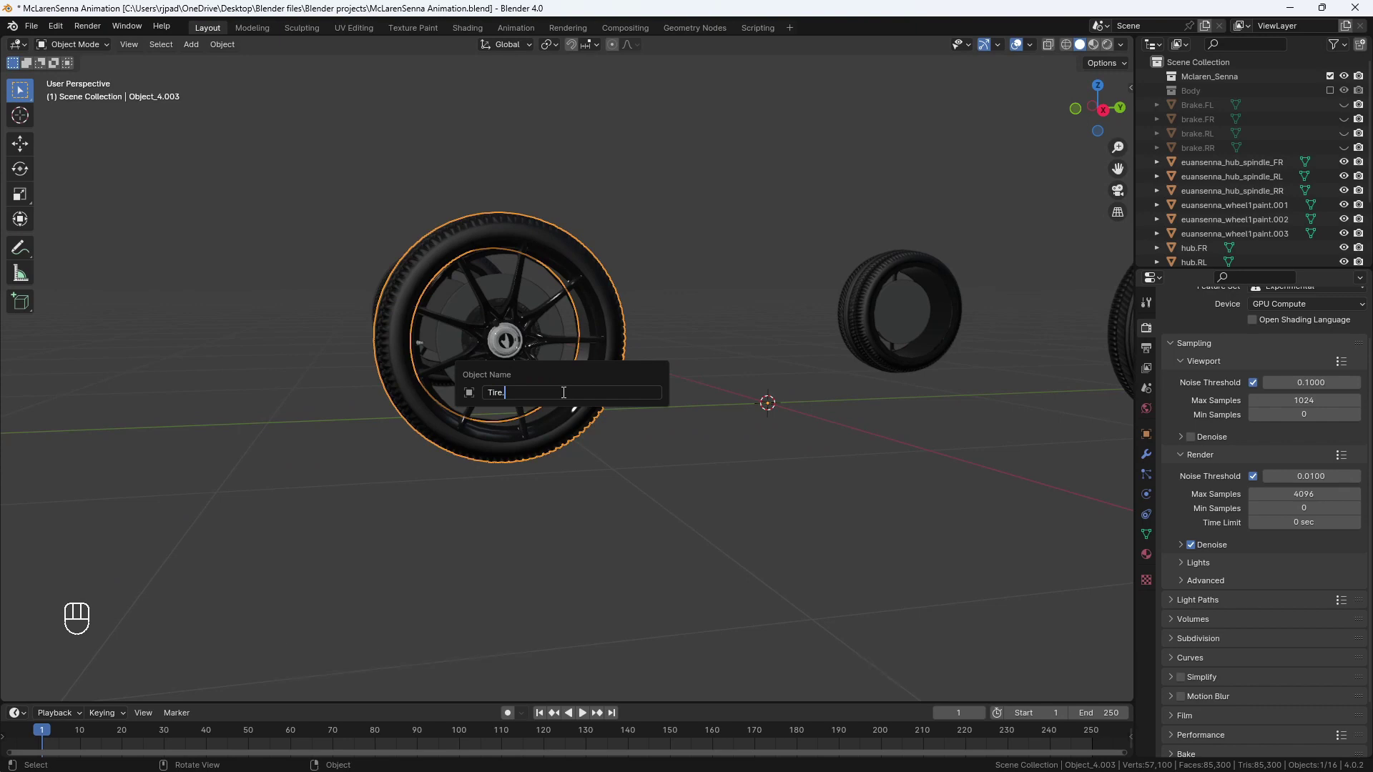
{"action": "key", "text": "shift"}
{"action": "type", "text": ".FL"}
{"action": "key", "text": "Return"}
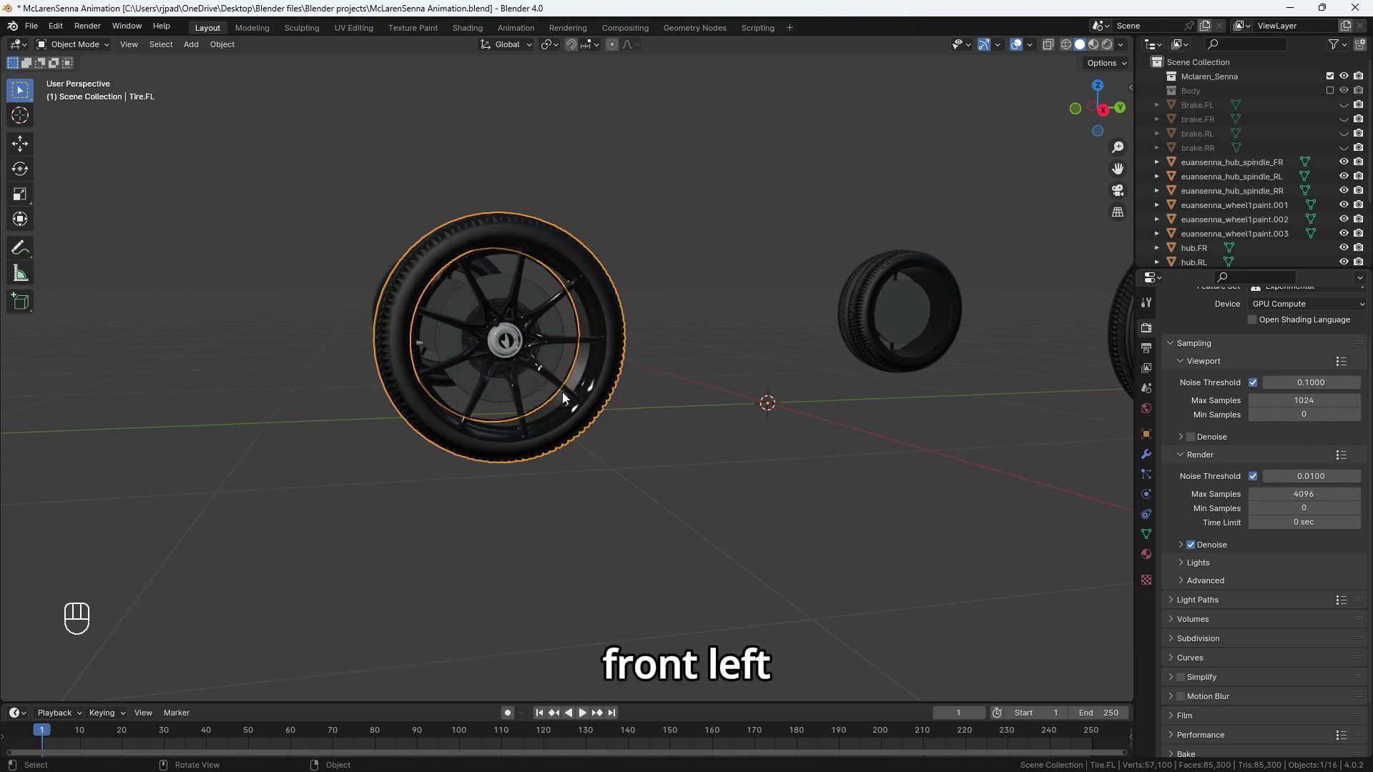
Select all front-right wheel parts with the tire active and parent them to the tire using Object (Keep Transform).
{"action": "middle_click_drag", "start_coordinate": [544, 406], "coordinate": [304, 405]}
{"action": "middle_click_drag", "start_coordinate": [670, 421], "coordinate": [600, 401], "text": "shift"}
{"action": "left_click", "coordinate": [690, 393]}
{"action": "left_click_drag", "start_coordinate": [731, 221], "coordinate": [509, 474]}
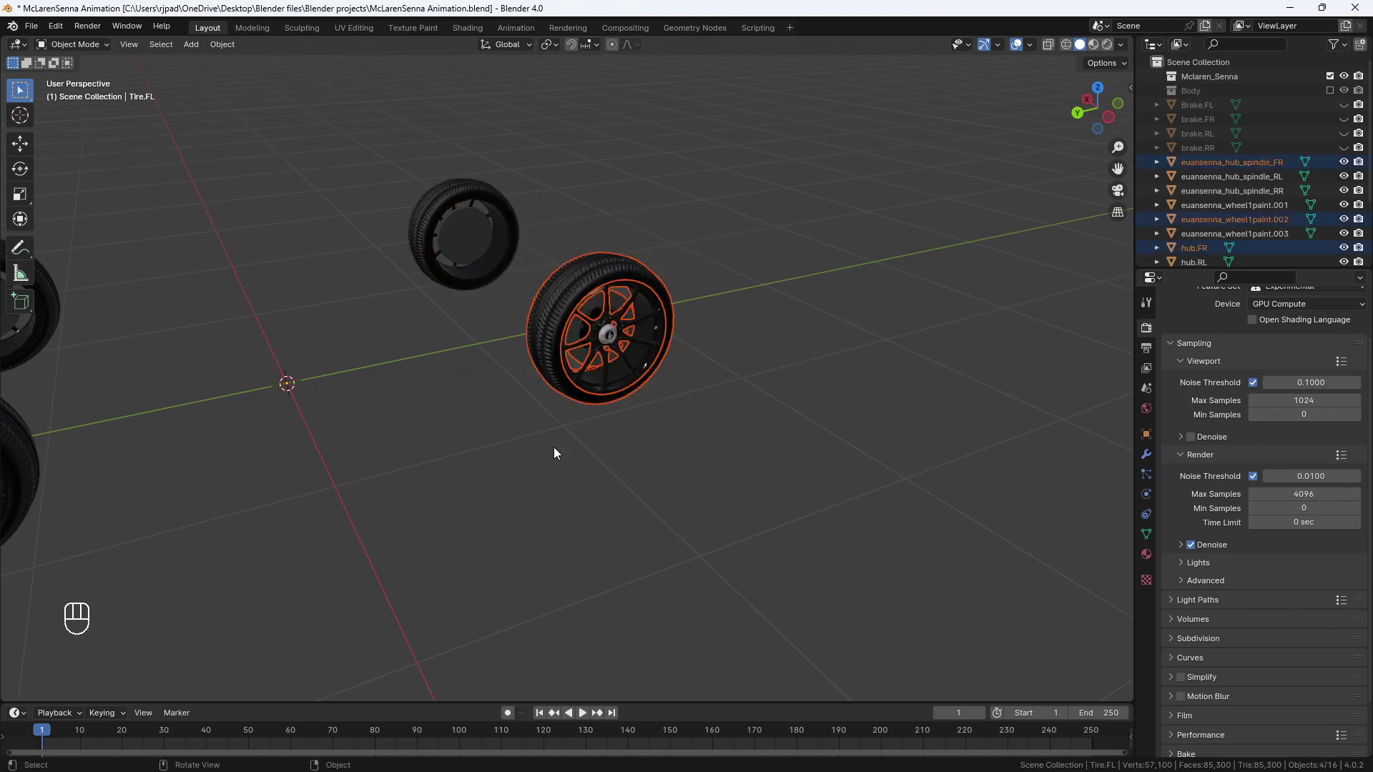
{"action": "middle_click_drag", "start_coordinate": [555, 453], "coordinate": [637, 255]}
{"action": "key", "text": "shift"}
{"action": "key", "text": "ctrl+p"}
{"action": "left_click", "coordinate": [637, 257]}
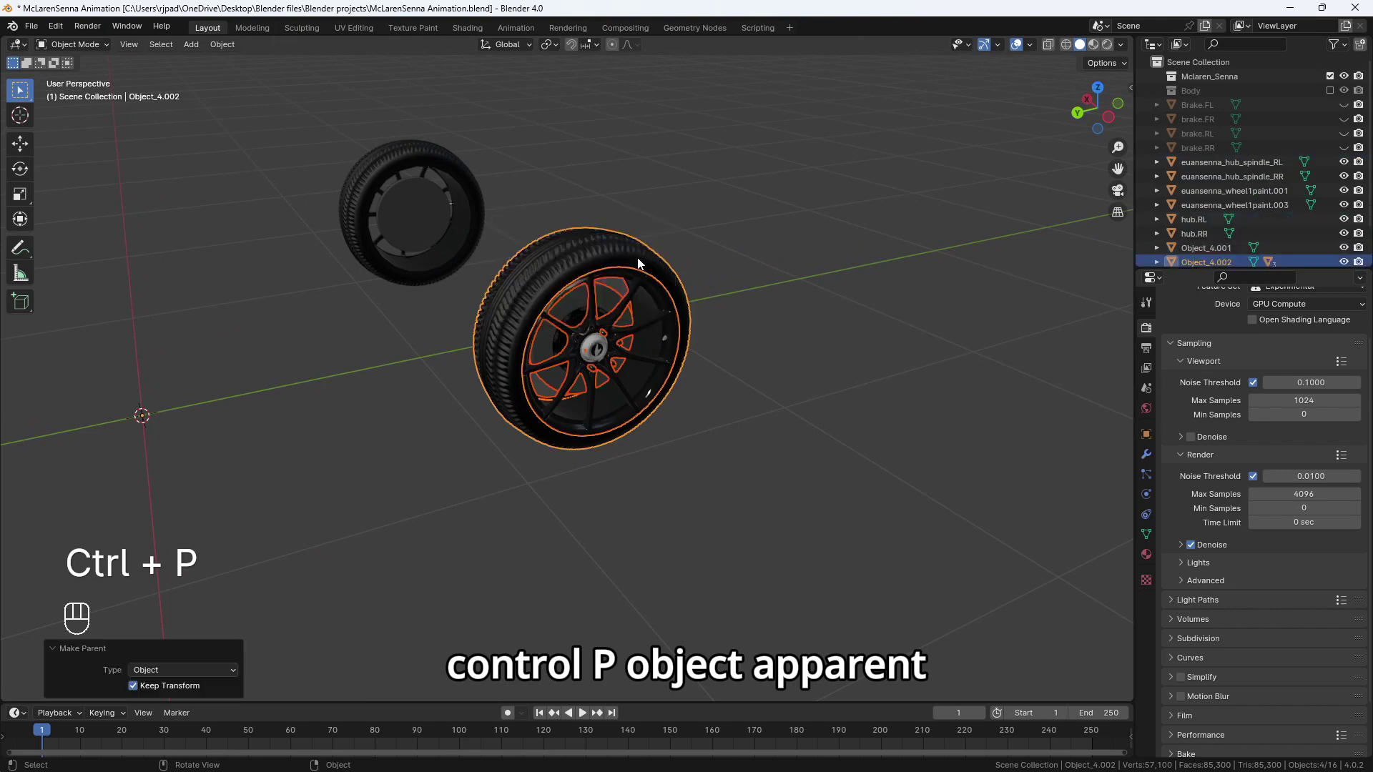
Select only the front-right tire, test-move it to check the parenting, and undo the move.
{"action": "left_click", "coordinate": [638, 263]}
{"action": "key", "text": "g"}
{"action": "key", "text": "ctrl+z"}
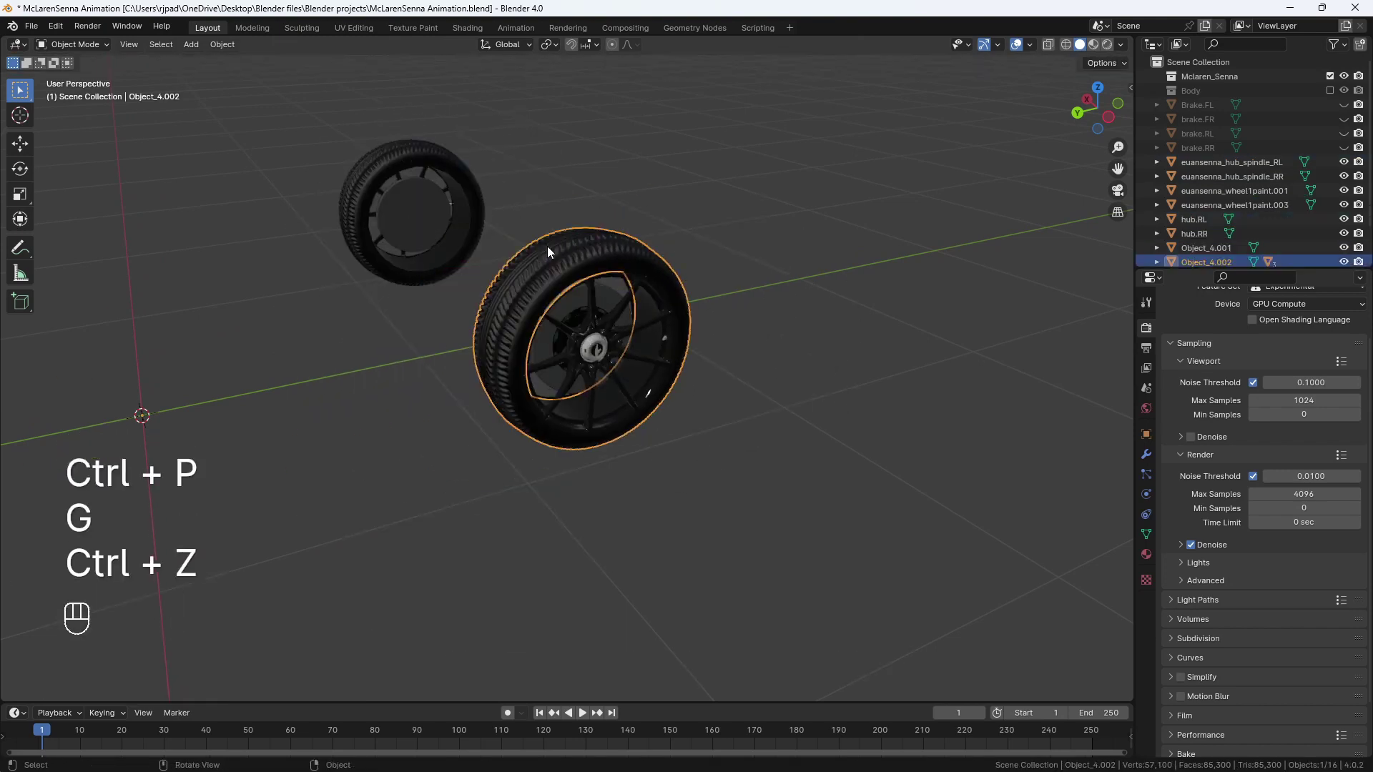
Rename the front-right tire object as Tire.FR.
{"action": "key", "text": "F2"}
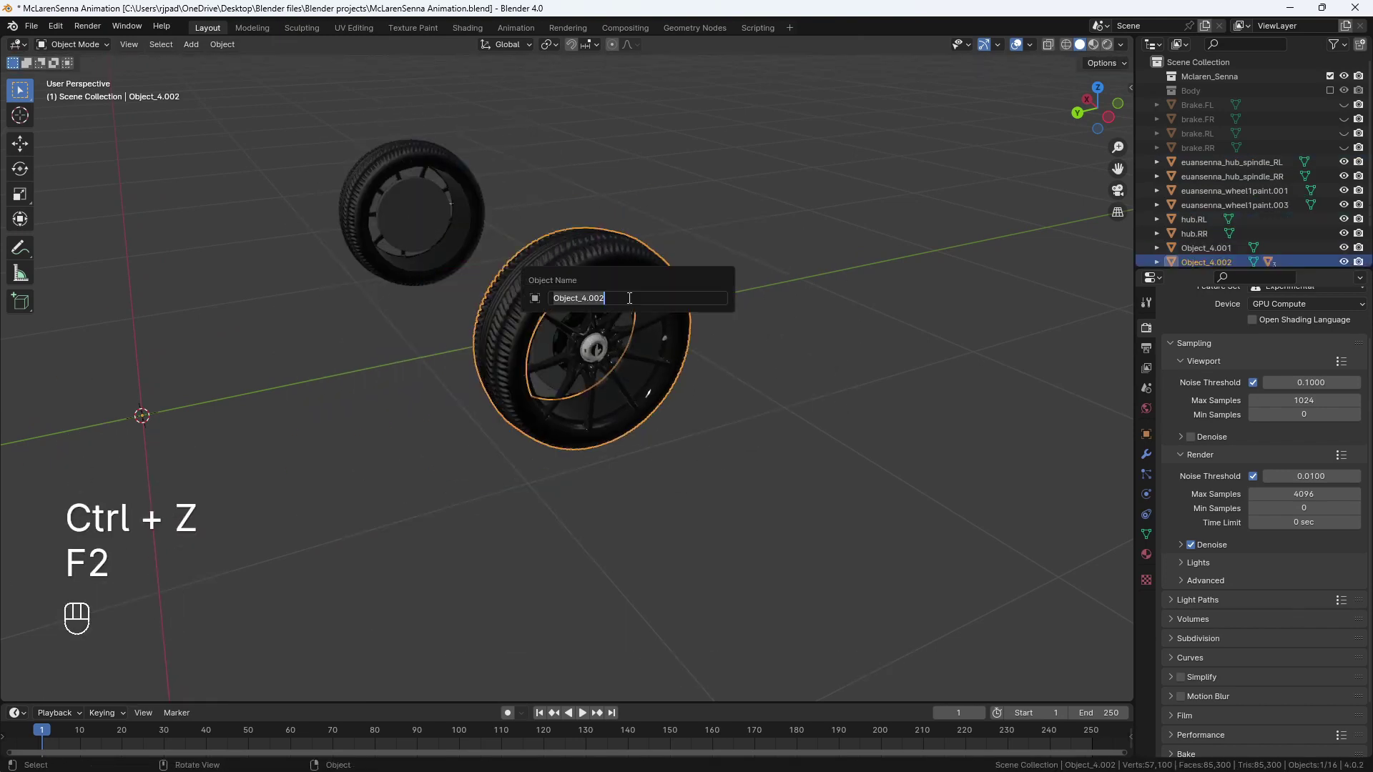
{"action": "type", "text": "Tire."}
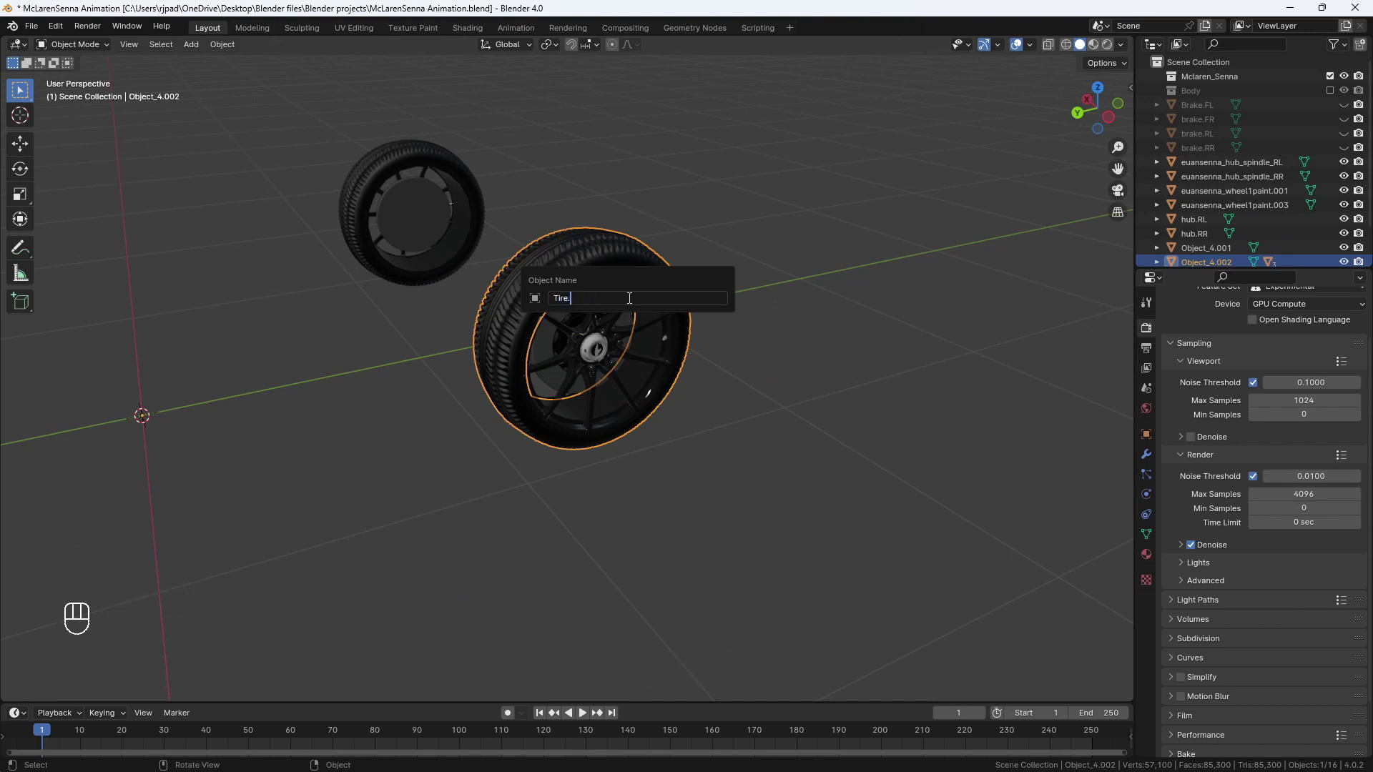
{"action": "type", "text": "FR"}
{"action": "key", "text": "Return"}
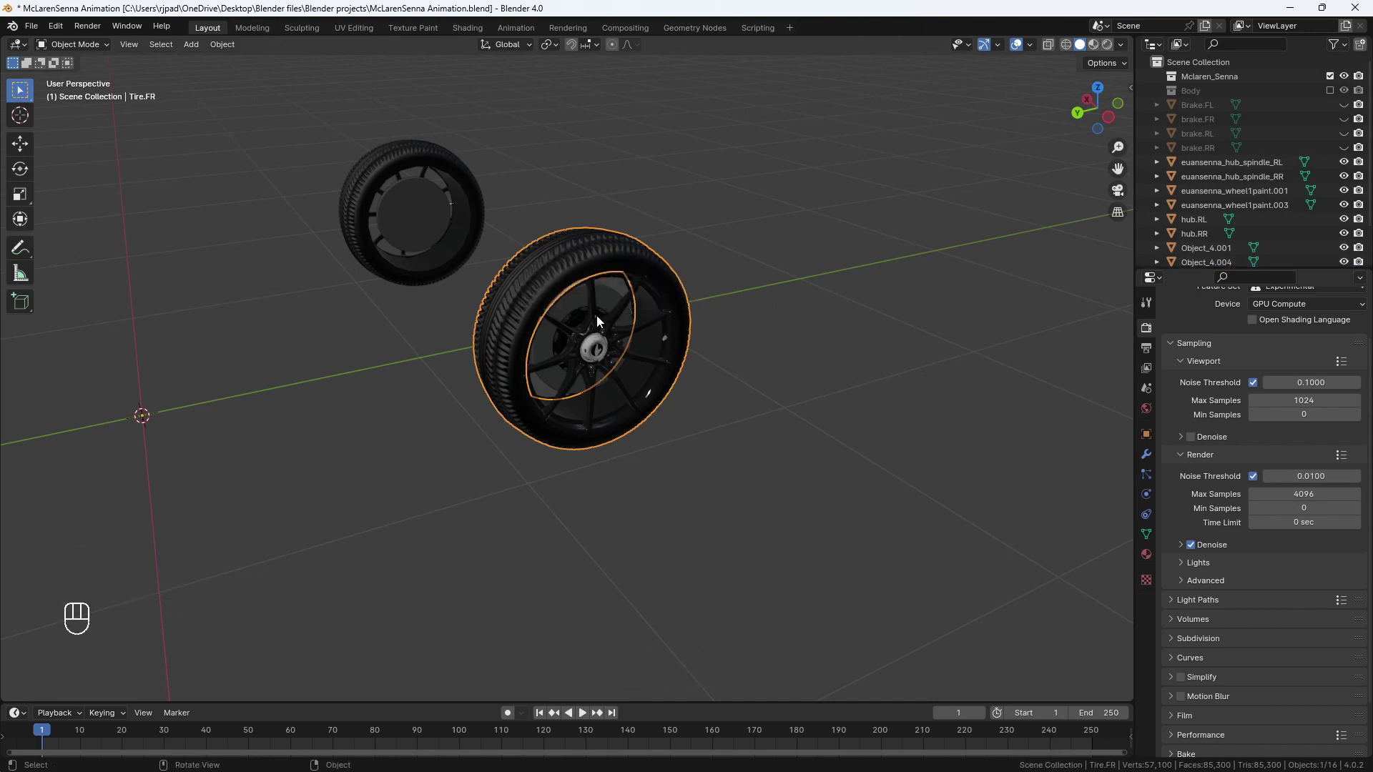
{"action": "middle_click_drag", "start_coordinate": [596, 316], "coordinate": [539, 375], "text": "shift"}
{"action": "key", "text": "shift+b"}
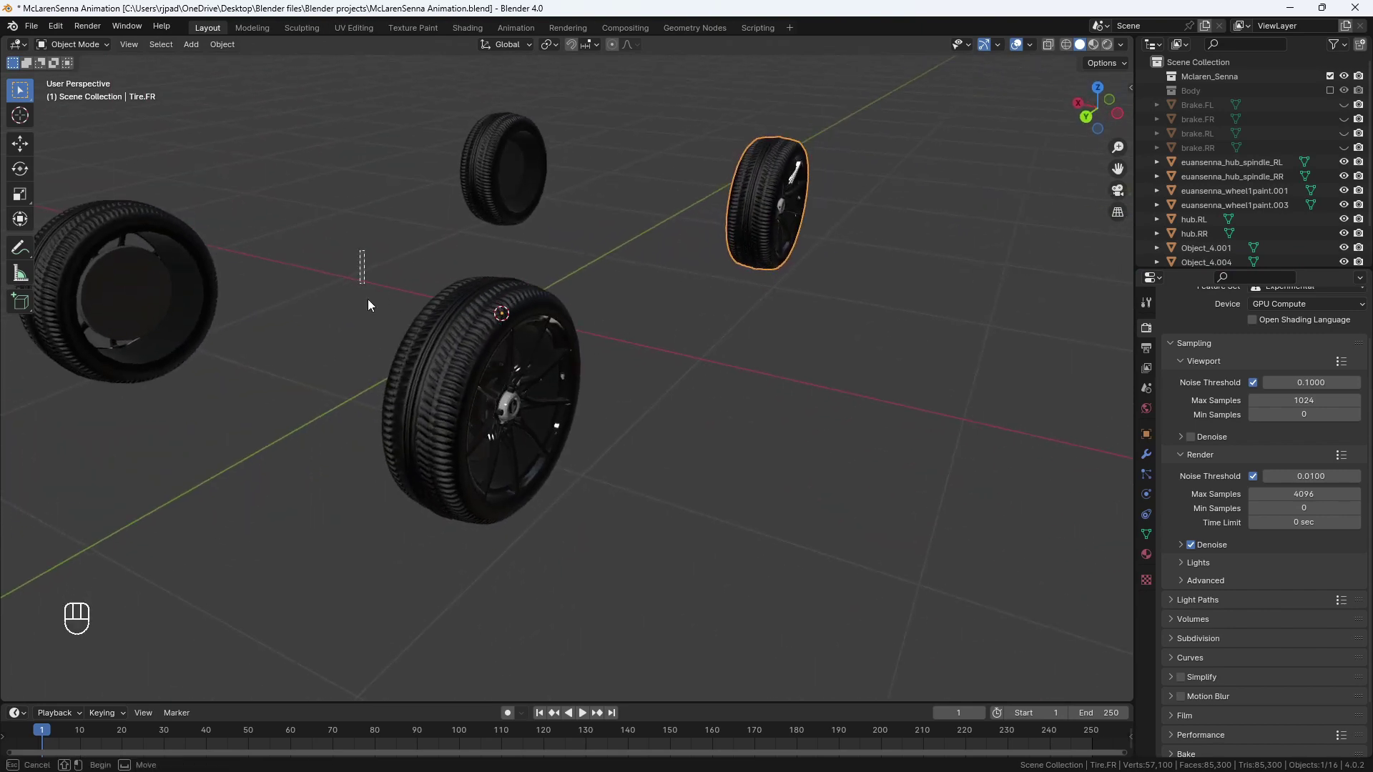
{"action": "left_click_drag", "start_coordinate": [360, 251], "coordinate": [618, 575]}
{"action": "left_click", "coordinate": [611, 542]}
{"action": "left_click_drag", "start_coordinate": [334, 263], "coordinate": [608, 551]}
{"action": "left_click", "coordinate": [441, 331], "text": "shift"}
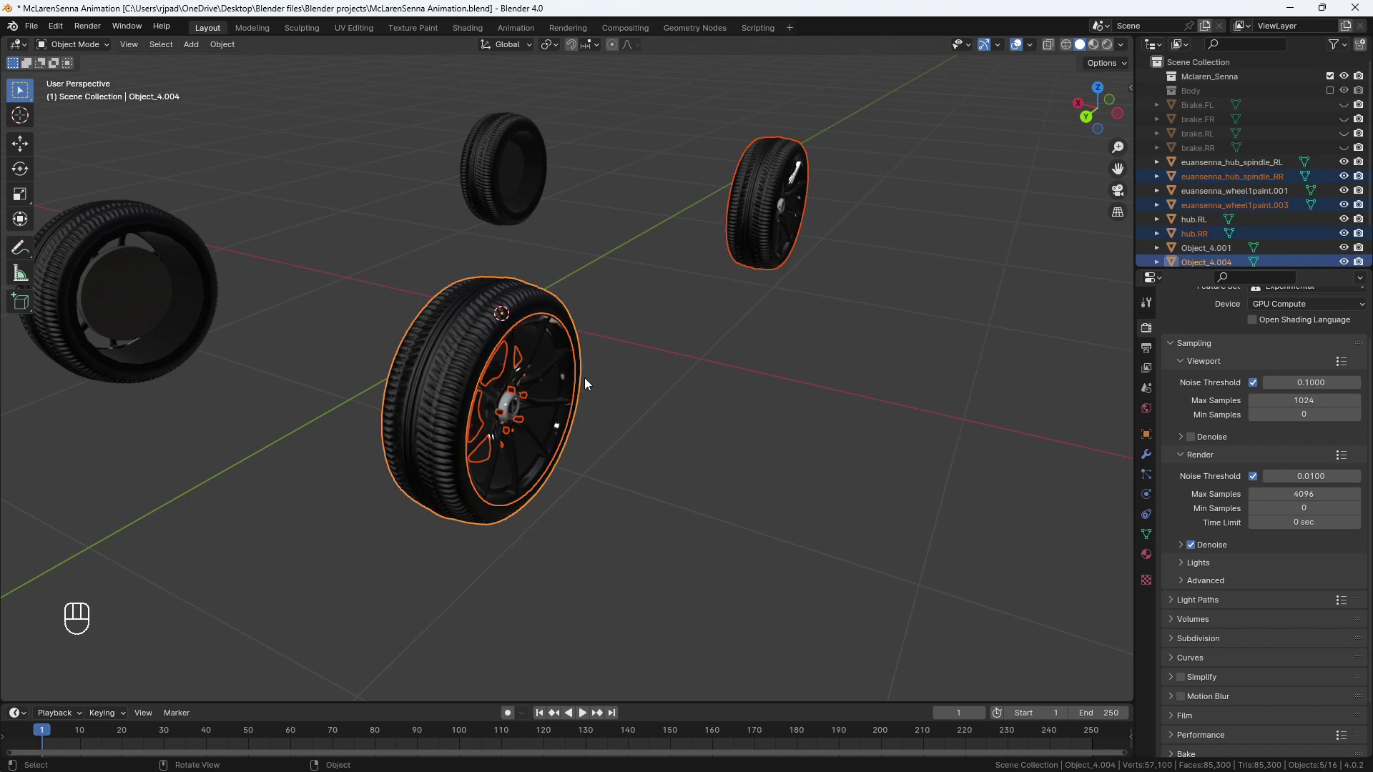
{"action": "left_click", "coordinate": [684, 384]}
Select all rear-right wheel parts with the tire active and parent them to the tire using Object (Keep Transform).
{"action": "left_click_drag", "start_coordinate": [377, 276], "coordinate": [522, 484]}
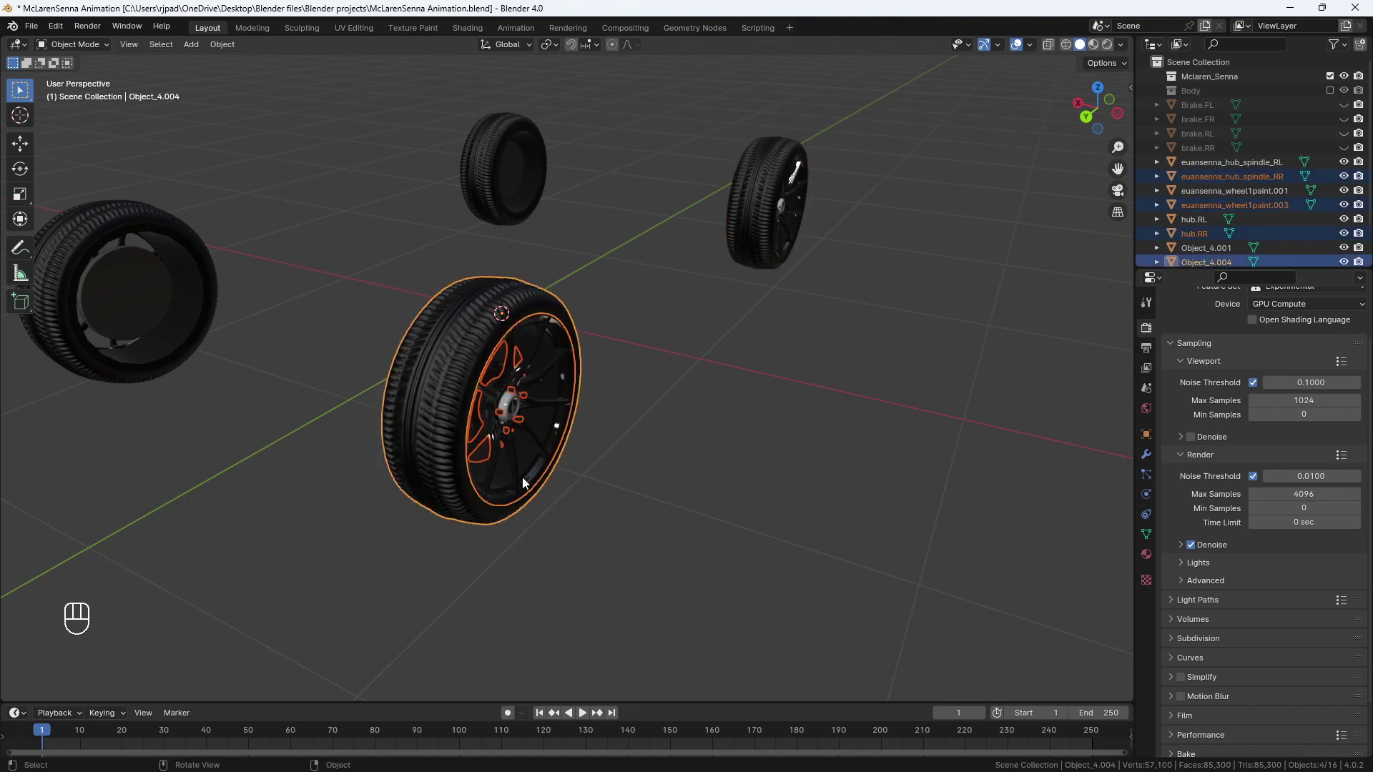
{"action": "key", "text": "ctrl+p"}
{"action": "left_click", "coordinate": [439, 362]}
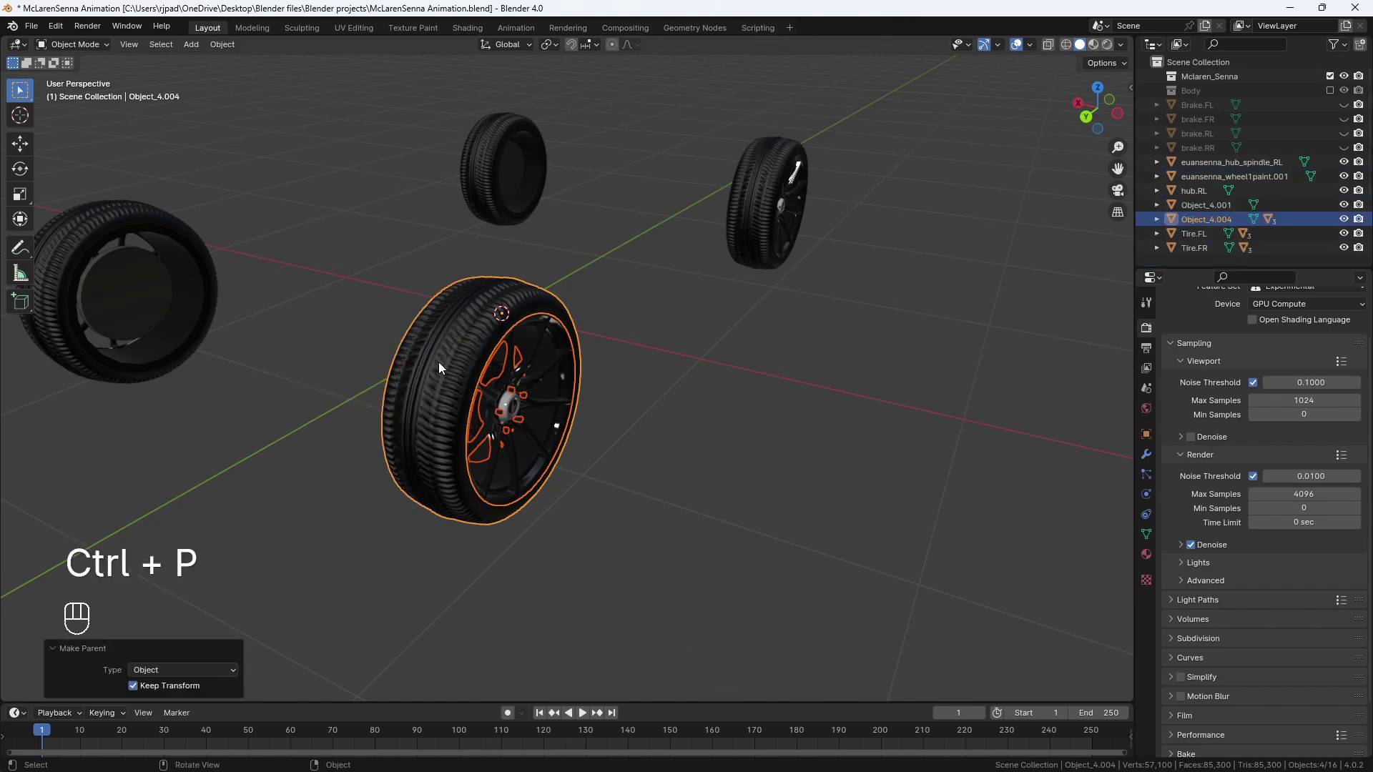
Select only the rear-right tire, test-move it to check the parenting, and undo the move.
{"action": "left_click", "coordinate": [420, 364]}
{"action": "key", "text": "g"}
{"action": "left_click", "coordinate": [347, 270]}
{"action": "key", "text": "ctrl+z"}
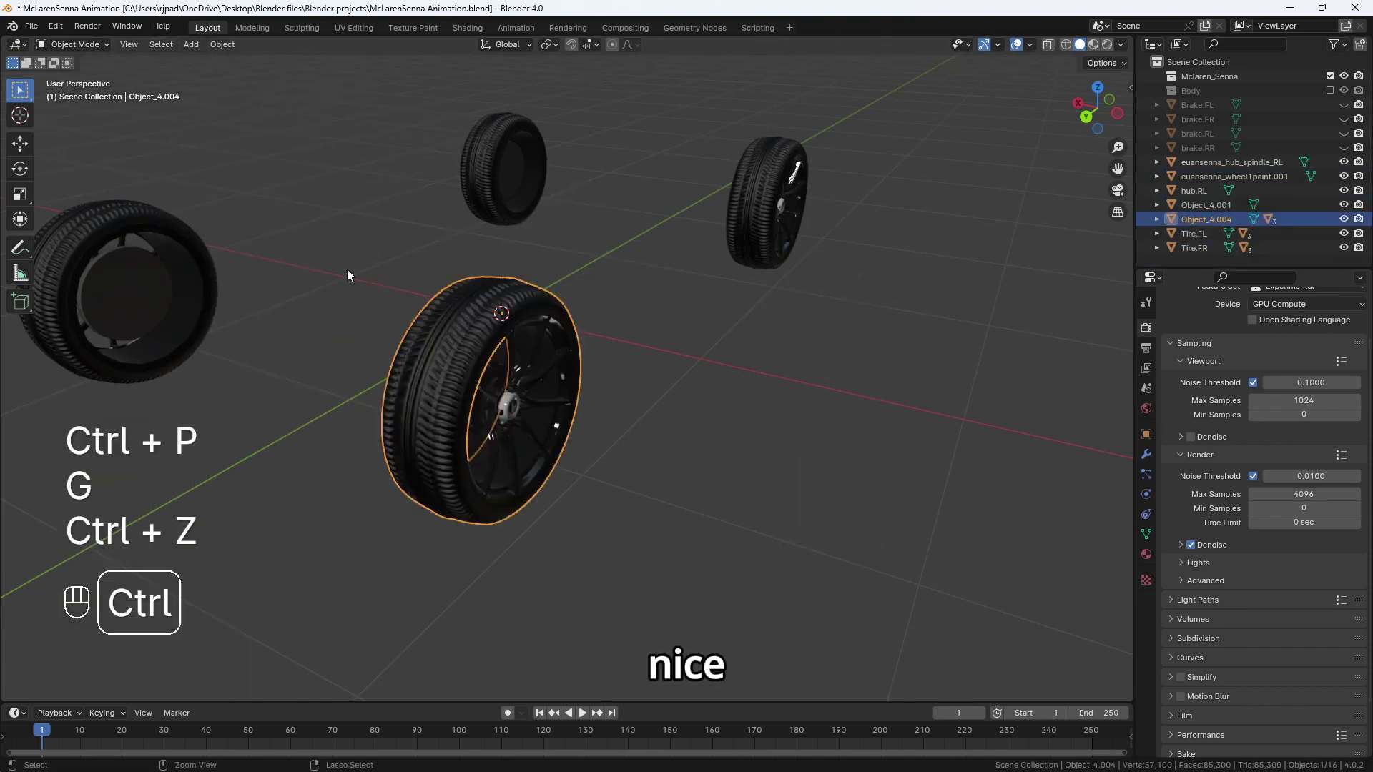
Rename the rear-right tire object as Tire.RR.
{"action": "key", "text": "F2"}
{"action": "type", "text": "Ti"}
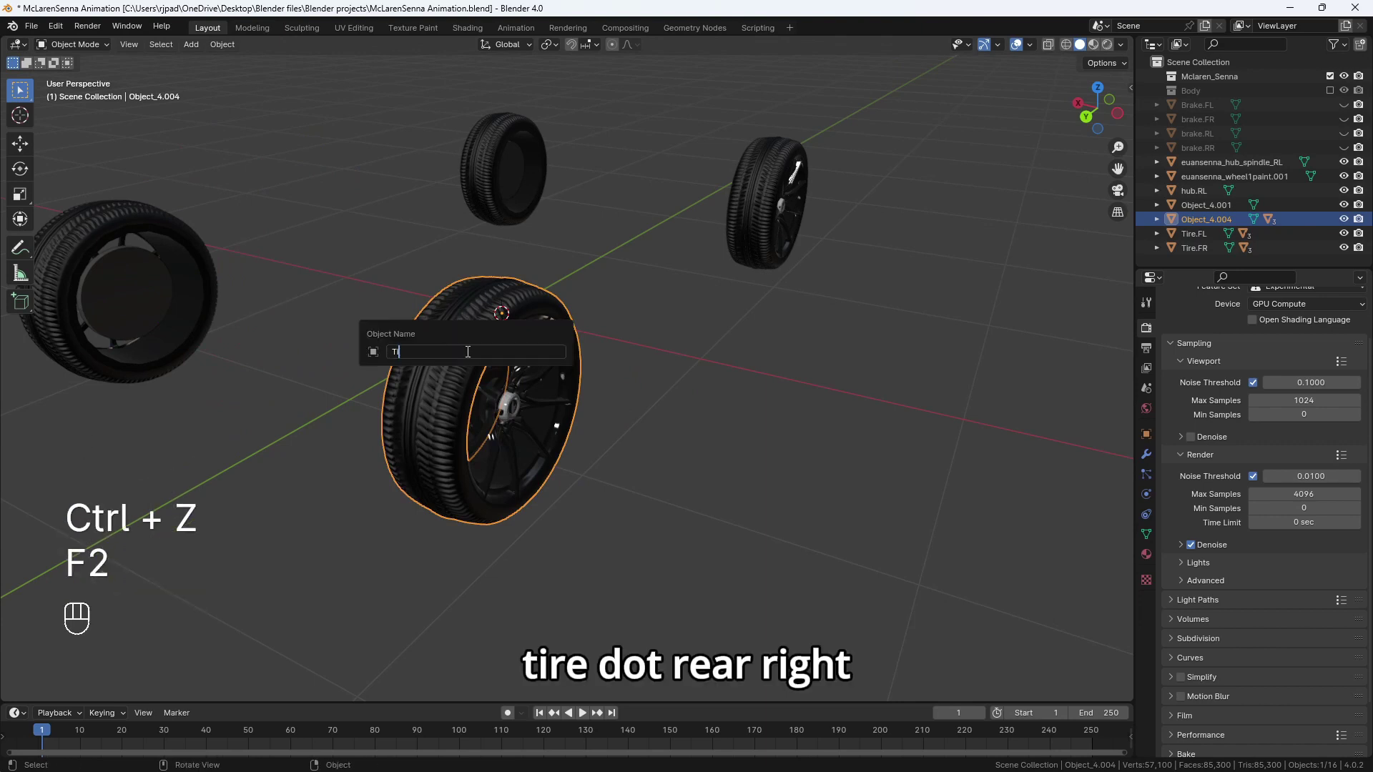
{"action": "type", "text": "re.RR"}
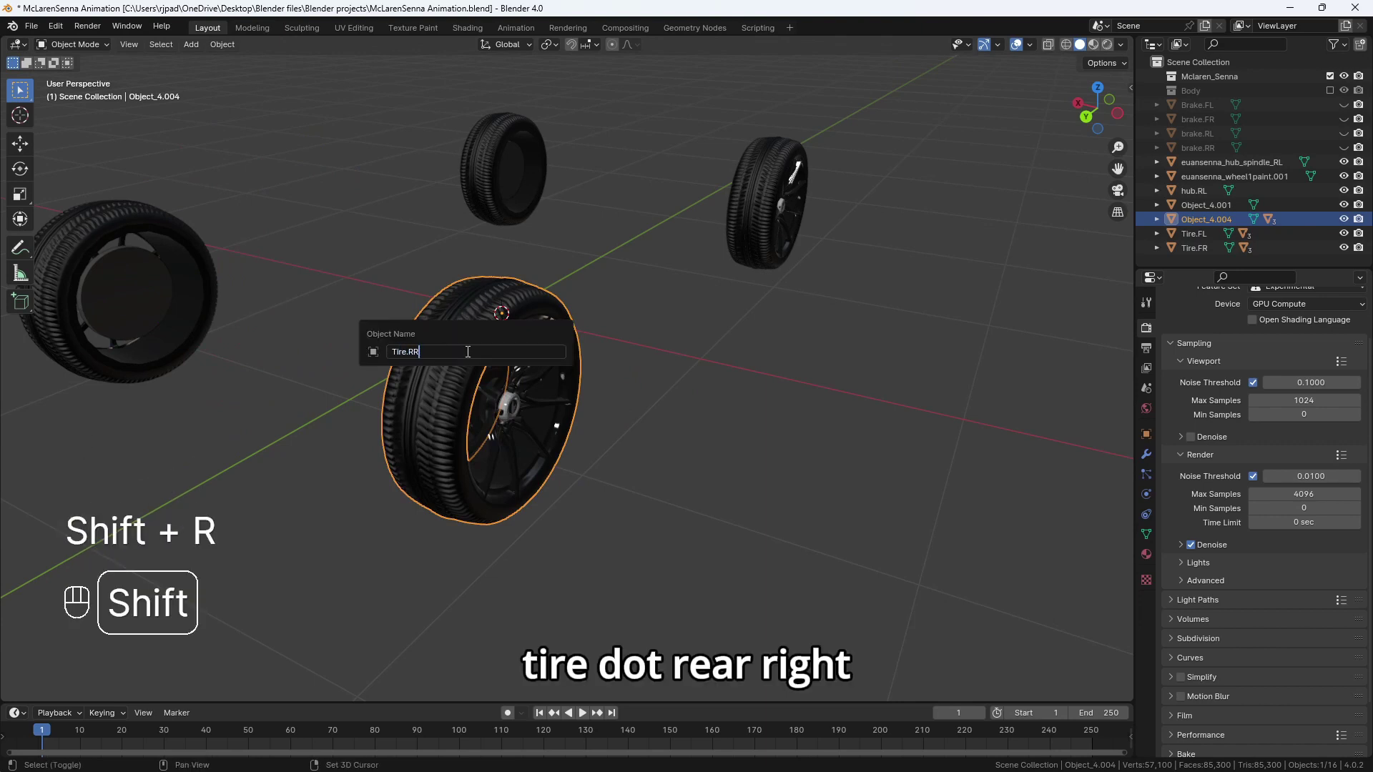
{"action": "key", "text": "Return"}
Select all rear-left wheel parts with the tire active and parent them to the tire using Object (Keep Transform).
{"action": "middle_click_drag", "start_coordinate": [247, 334], "coordinate": [503, 420], "text": "shift"}
{"action": "left_click", "coordinate": [547, 416]}
{"action": "left_click_drag", "start_coordinate": [349, 315], "coordinate": [694, 614]}
{"action": "mouse_move", "coordinate": [644, 500]}
{"action": "middle_mouse_down"}
{"action": "mouse_move", "coordinate": [591, 416]}
{"action": "mouse_move", "coordinate": [665, 403]}
{"action": "mouse_move", "coordinate": [627, 421]}
{"action": "mouse_move", "coordinate": [558, 419]}
{"action": "middle_mouse_up"}
{"action": "key", "text": "ctrl+p"}
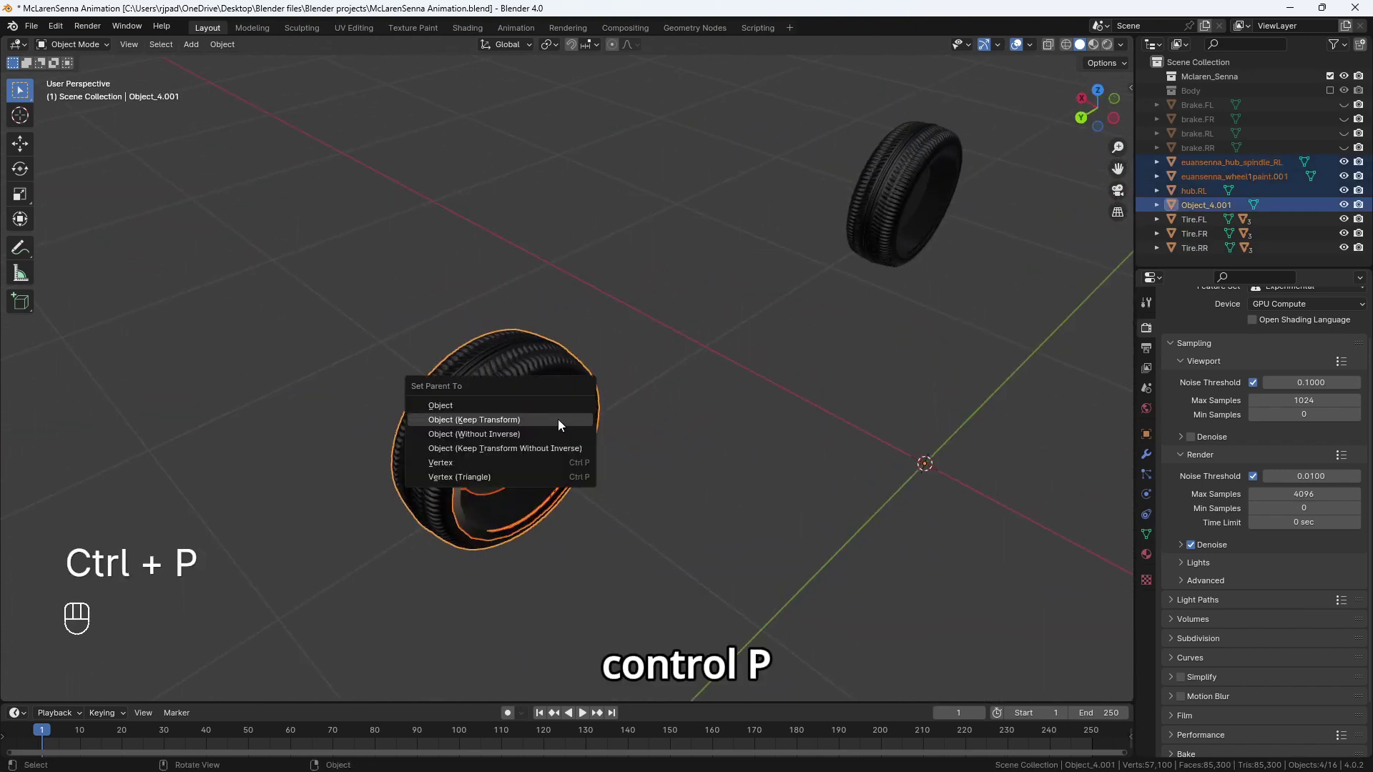
{"action": "left_click", "coordinate": [558, 419]}
Select only the rear-left tire, test-move it to check the parenting, and undo the move.
{"action": "left_click", "coordinate": [590, 523]}
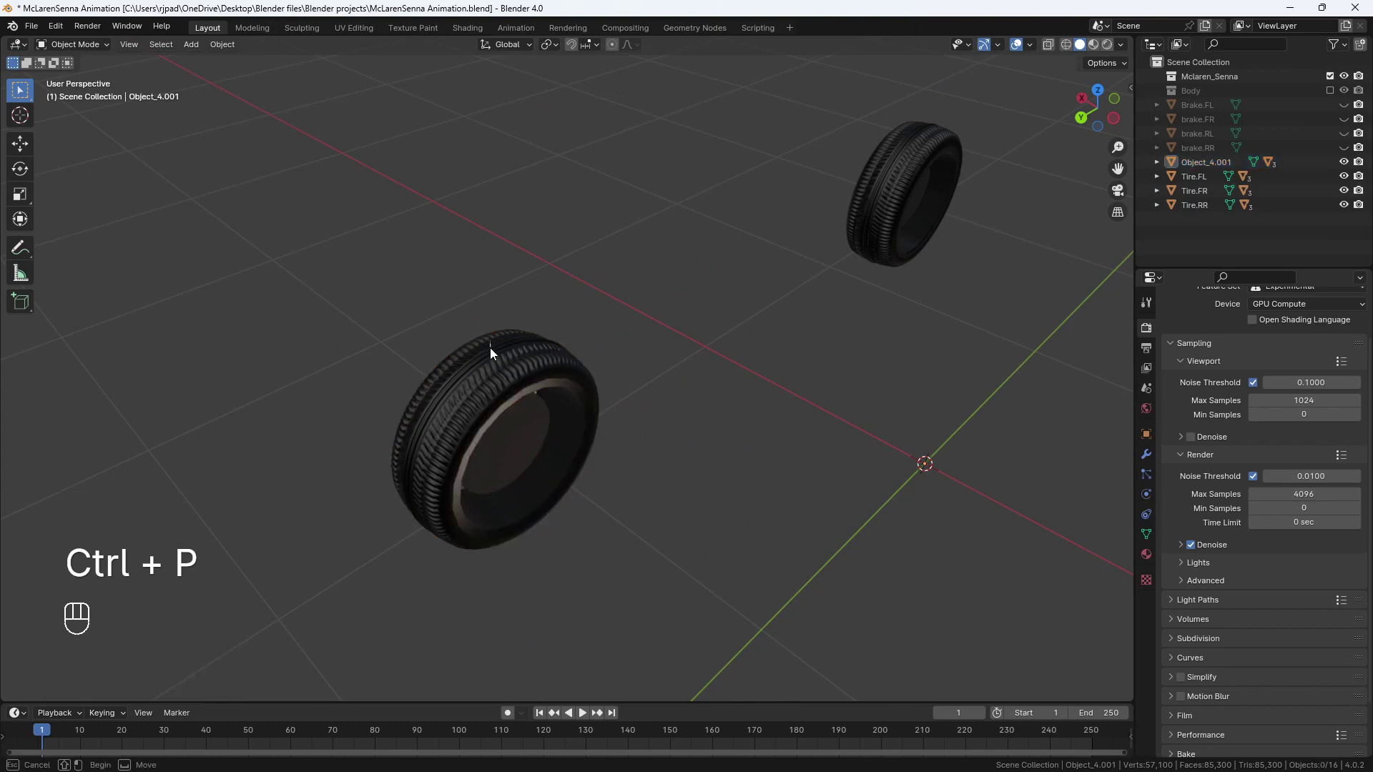
{"action": "left_click", "coordinate": [525, 373]}
{"action": "middle_click_drag", "start_coordinate": [525, 374], "coordinate": [594, 325]}
{"action": "key", "text": "g"}
{"action": "key", "text": "ctrl+z"}
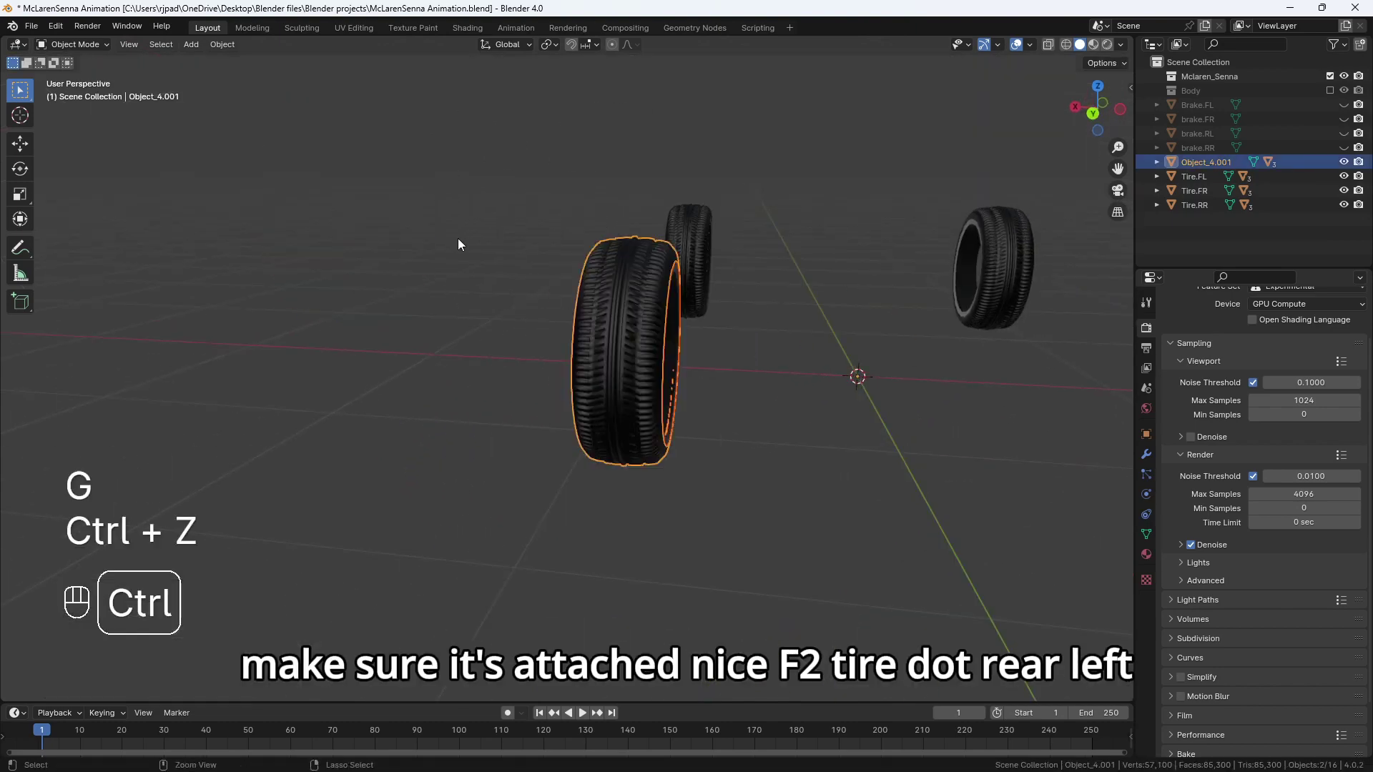
Rename the rear-left tire object as Tire.RL.
{"action": "key", "text": "F2"}
{"action": "type", "text": "Tir"}
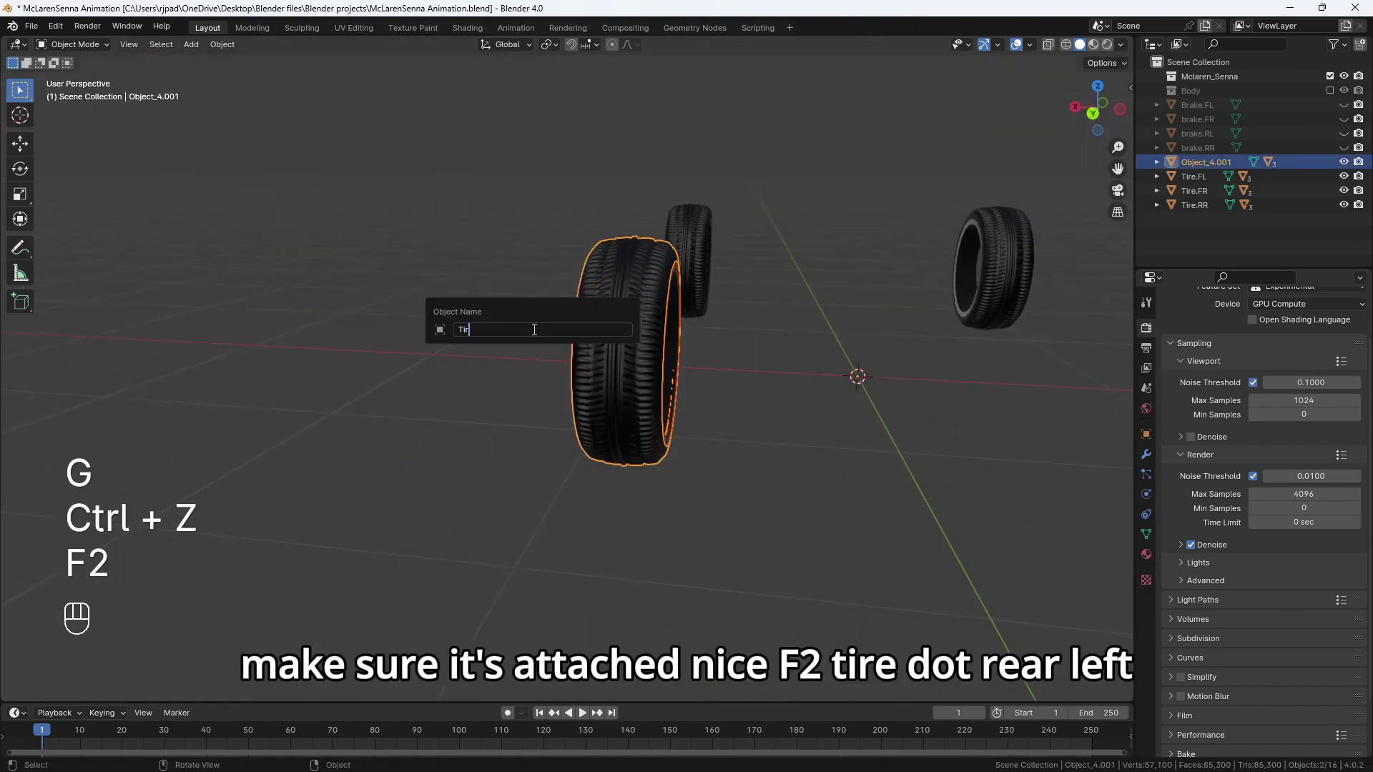
{"action": "type", "text": "e.RL"}
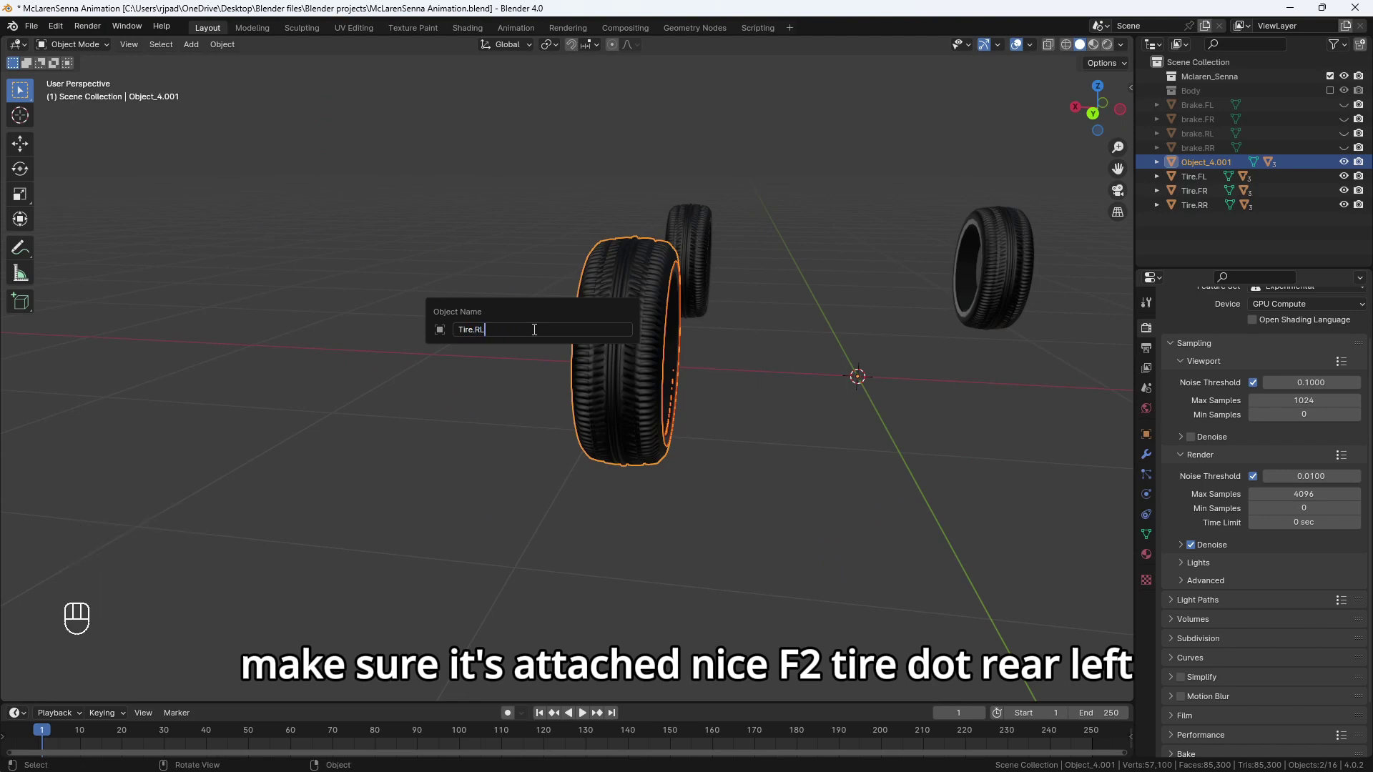
{"action": "key", "text": "Return"}
Hide all four wheel assemblies, bring back the Body collection, and deselect everything.
{"action": "middle_click_drag", "start_coordinate": [455, 391], "coordinate": [616, 375]}
{"action": "left_click", "coordinate": [615, 376]}
{"action": "middle_click_drag", "start_coordinate": [505, 385], "coordinate": [658, 366]}
{"action": "scroll", "coordinate": [659, 366], "scroll_direction": "down", "scroll_amount": 3}
{"action": "middle_click_drag", "start_coordinate": [572, 356], "coordinate": [877, 288]}
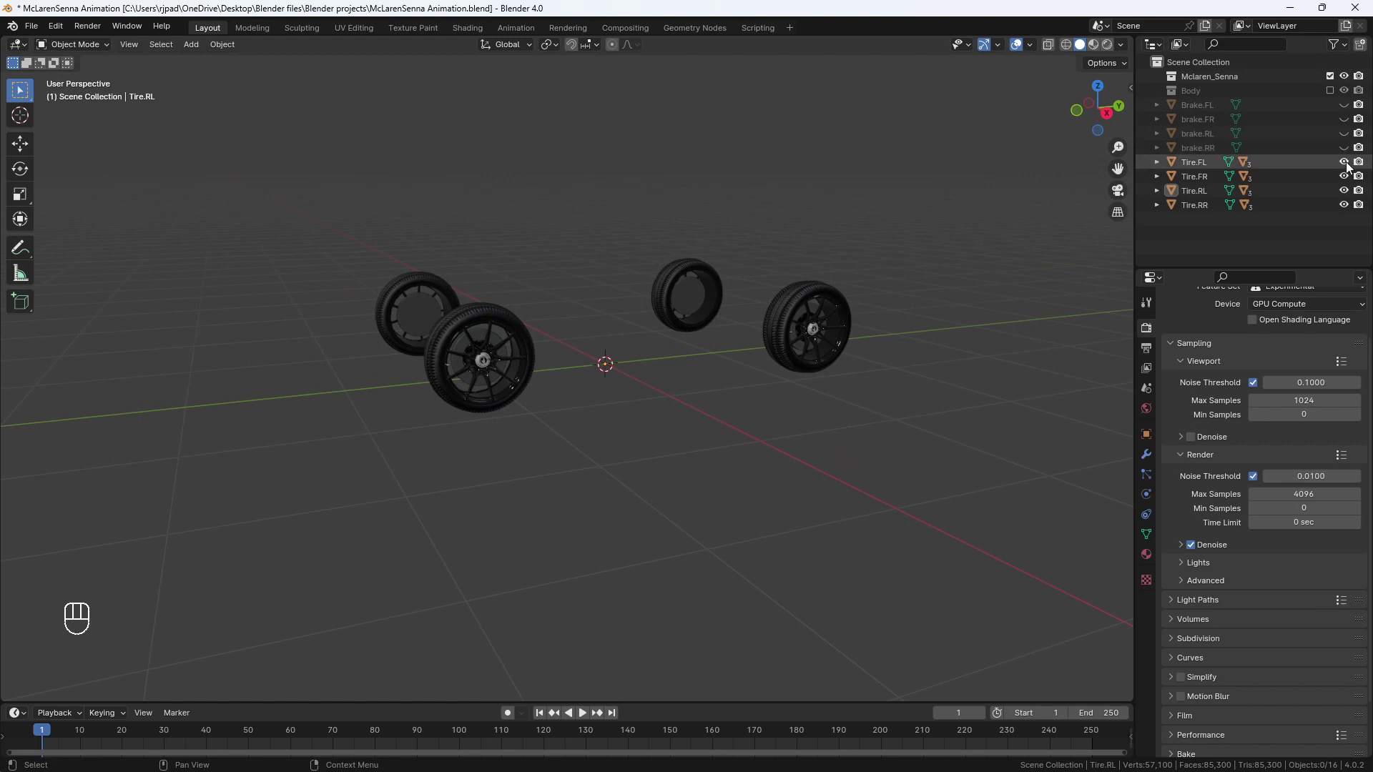
{"action": "key", "text": "a"}
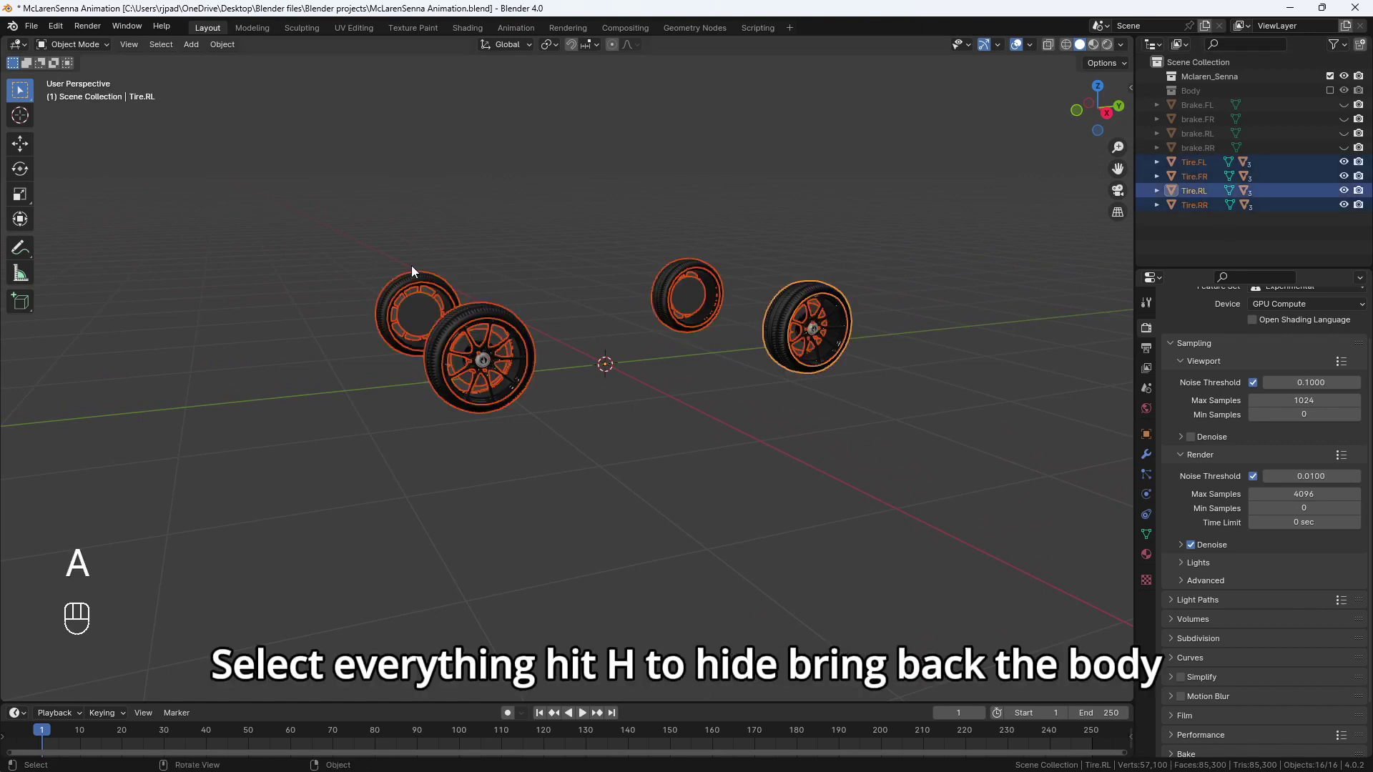
{"action": "key", "text": "h"}
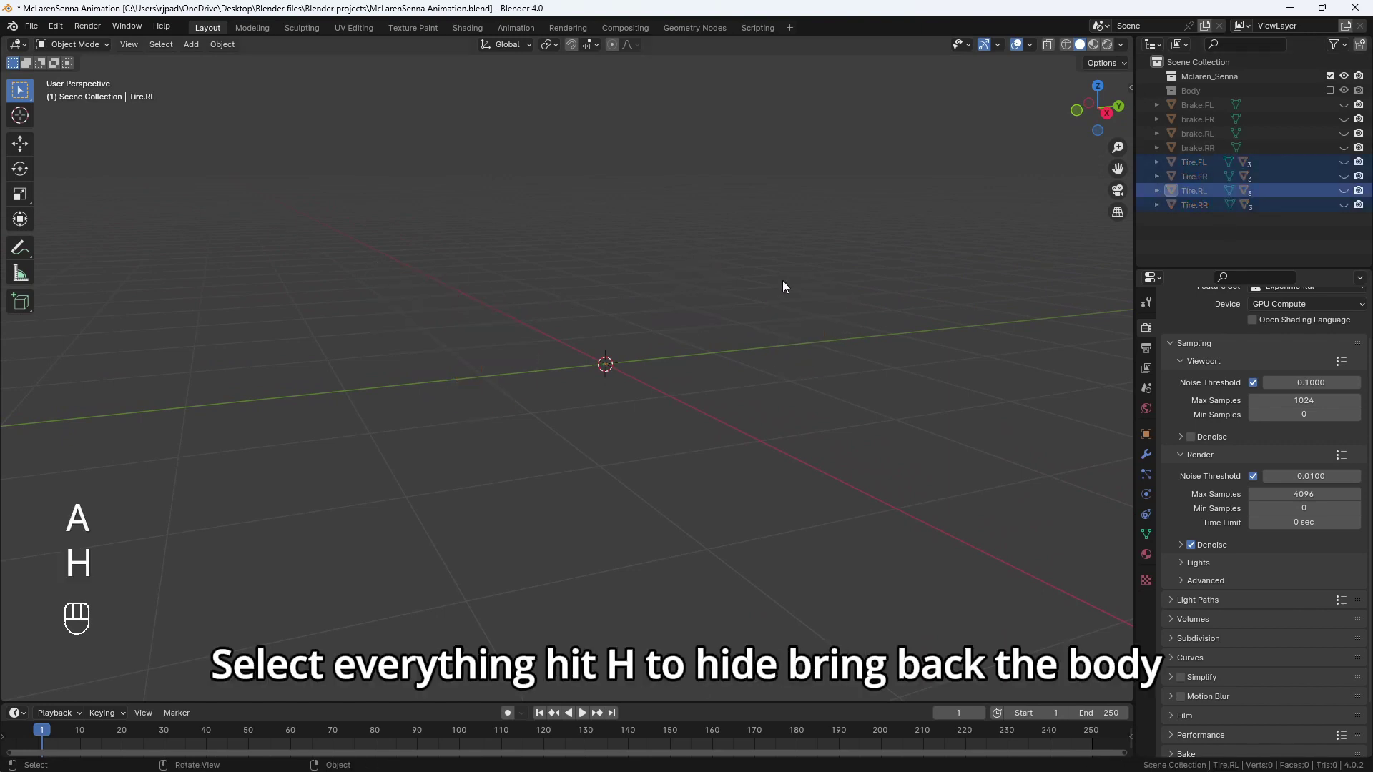
{"action": "left_click", "coordinate": [1330, 91]}
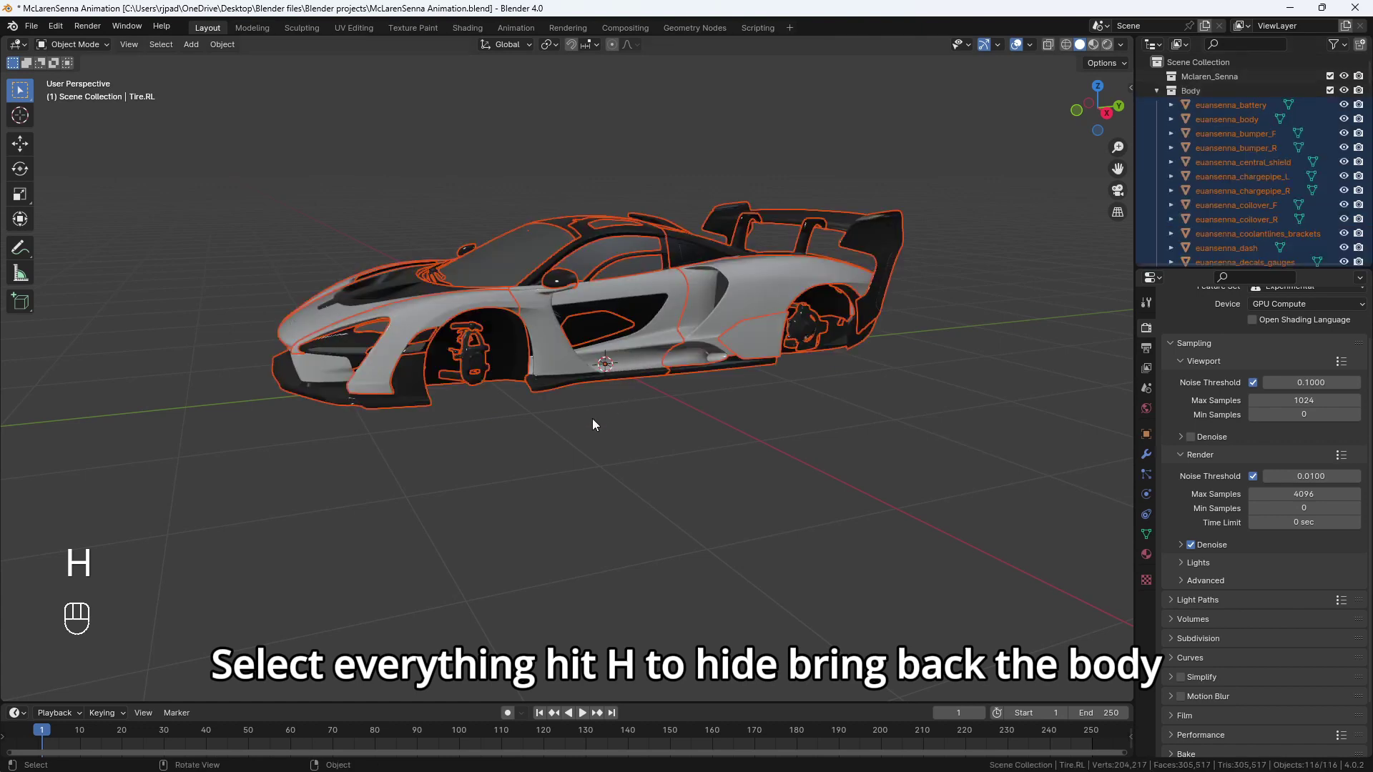
{"action": "left_click", "coordinate": [566, 465]}
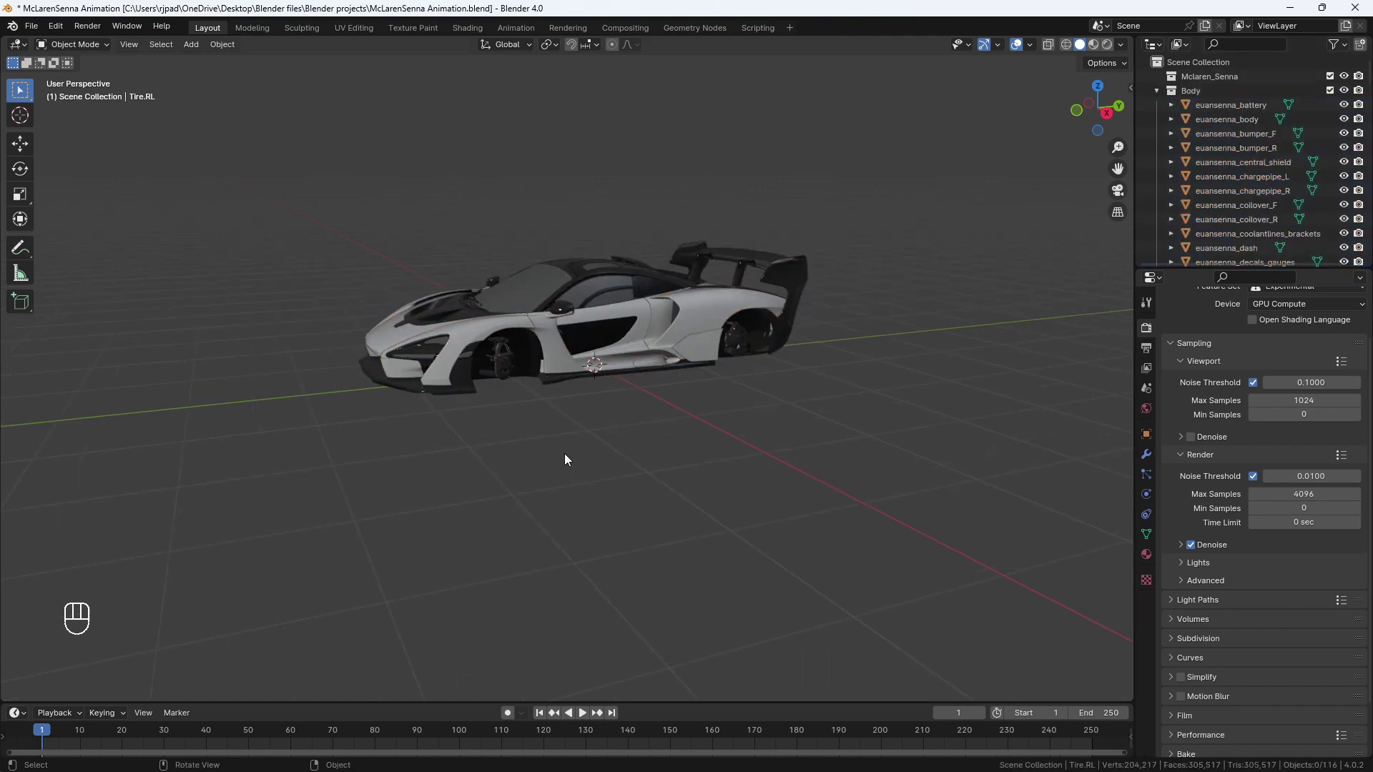
Add a cube-shaped empty at the world origin.
{"action": "key", "text": "shift+a"}
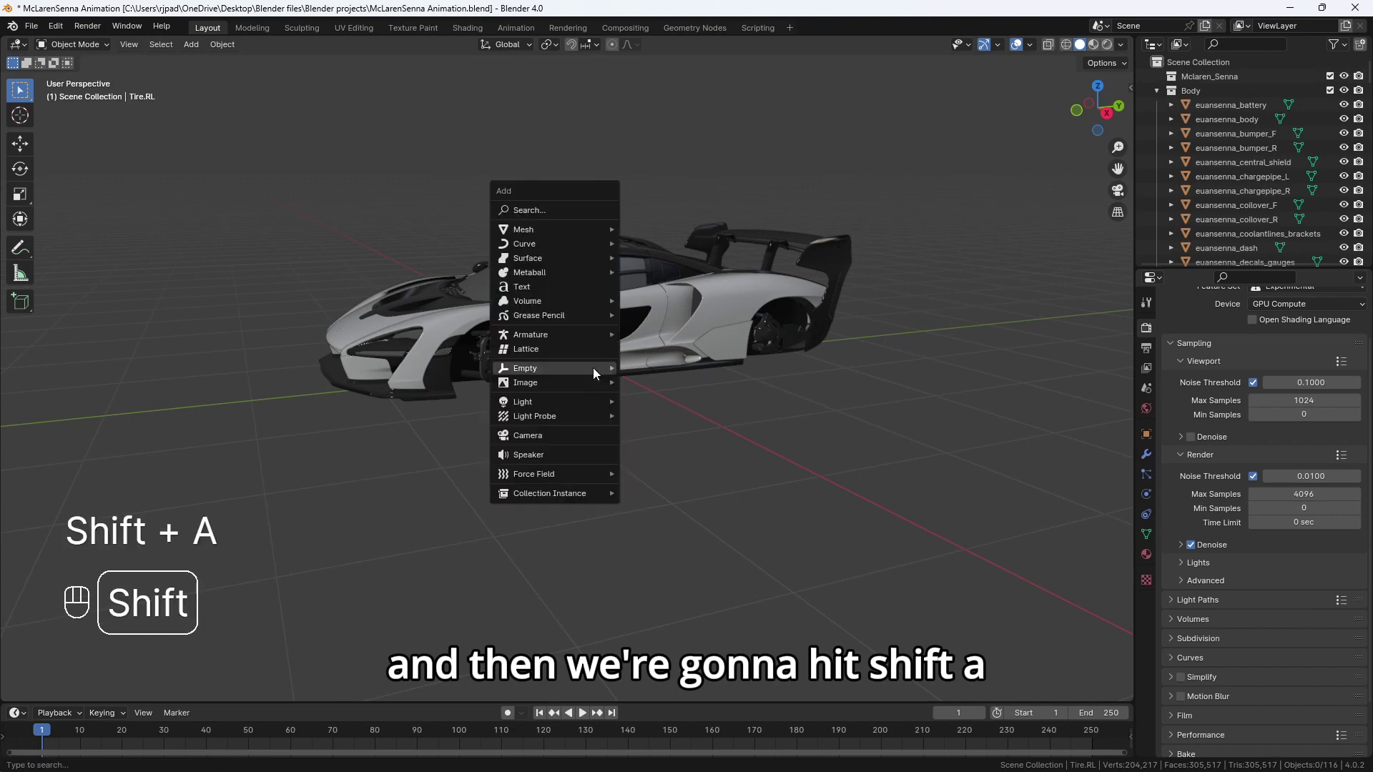
{"action": "mouse_move", "coordinate": [581, 366]}
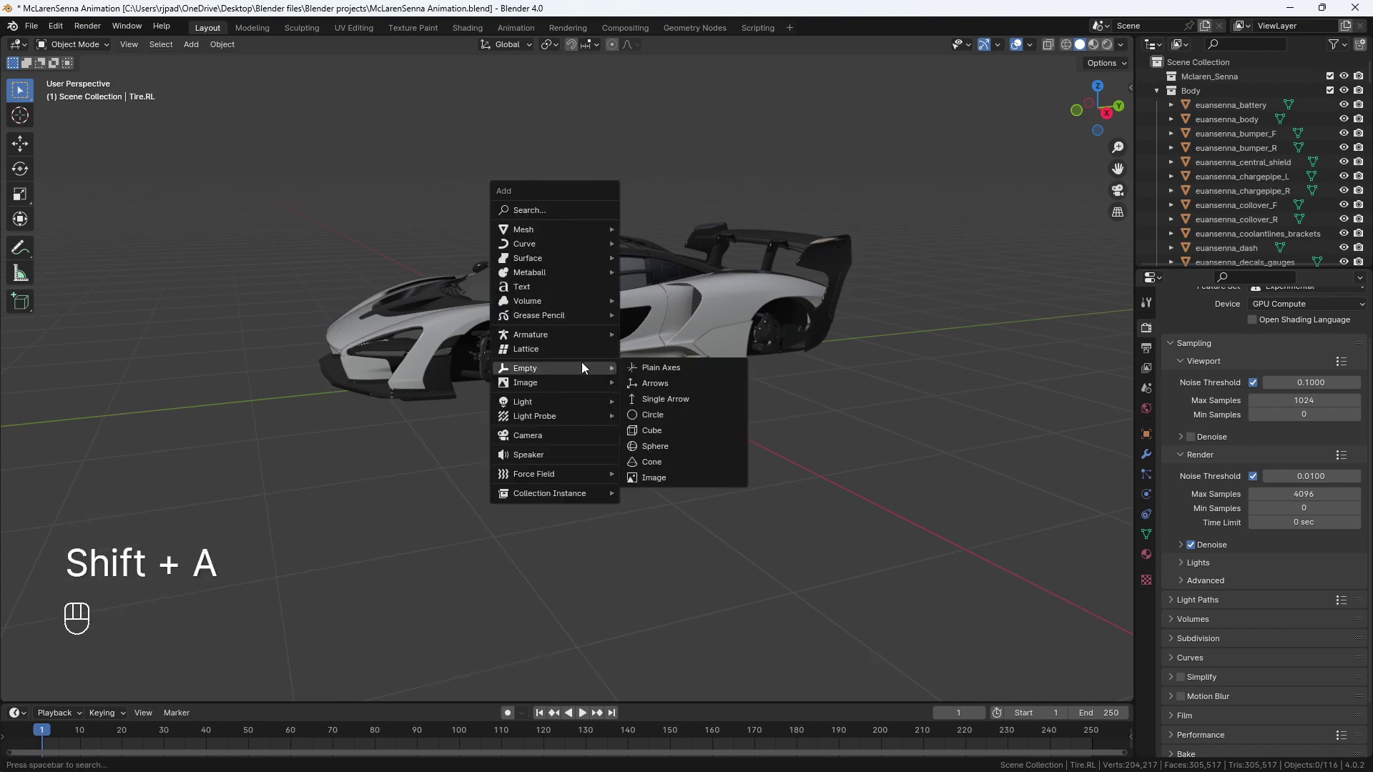
{"action": "left_click", "coordinate": [657, 430]}
In the right orthographic view, move the empty up 0.5 m along Z.
{"action": "left_click", "coordinate": [1106, 117]}
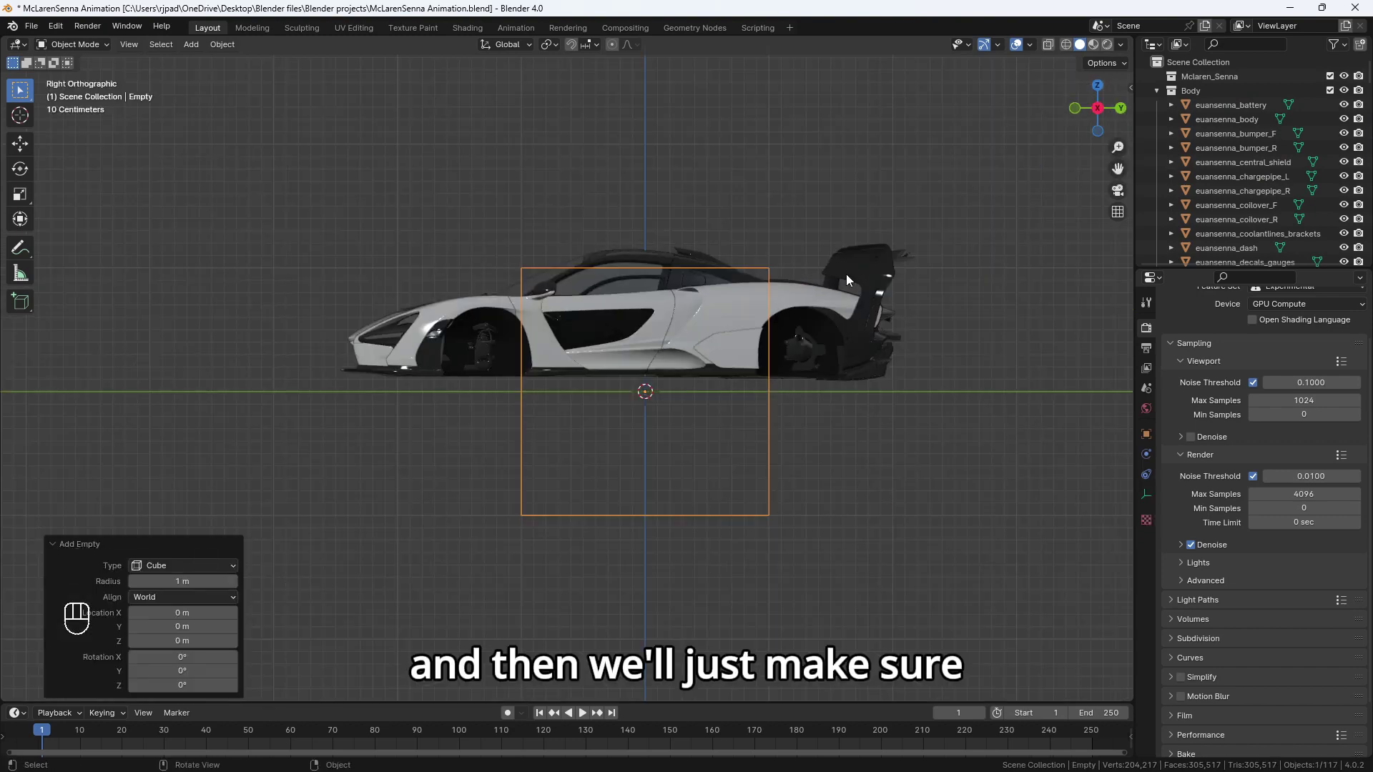
{"action": "middle_click_drag", "start_coordinate": [820, 355], "coordinate": [740, 358], "text": "shift"}
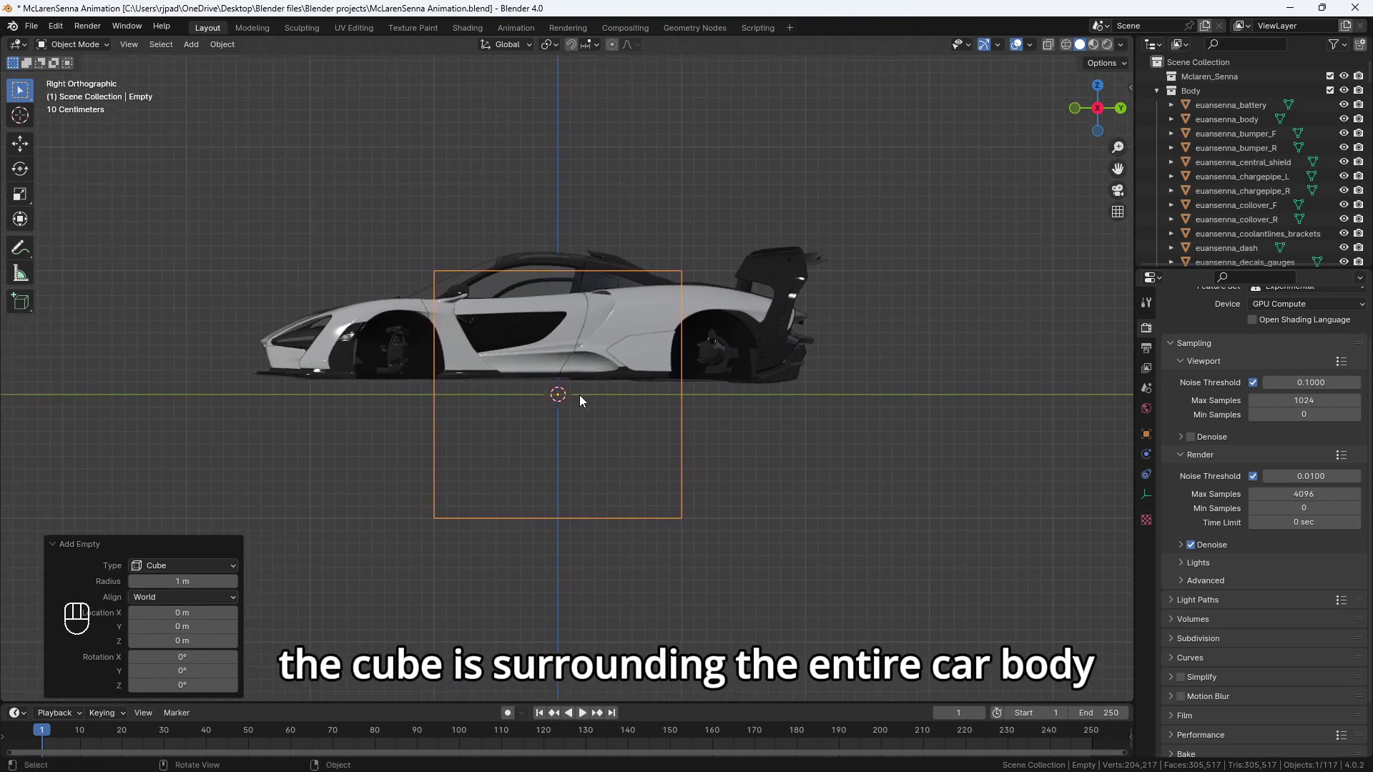
{"action": "key", "text": "g"}
{"action": "key", "text": "z"}
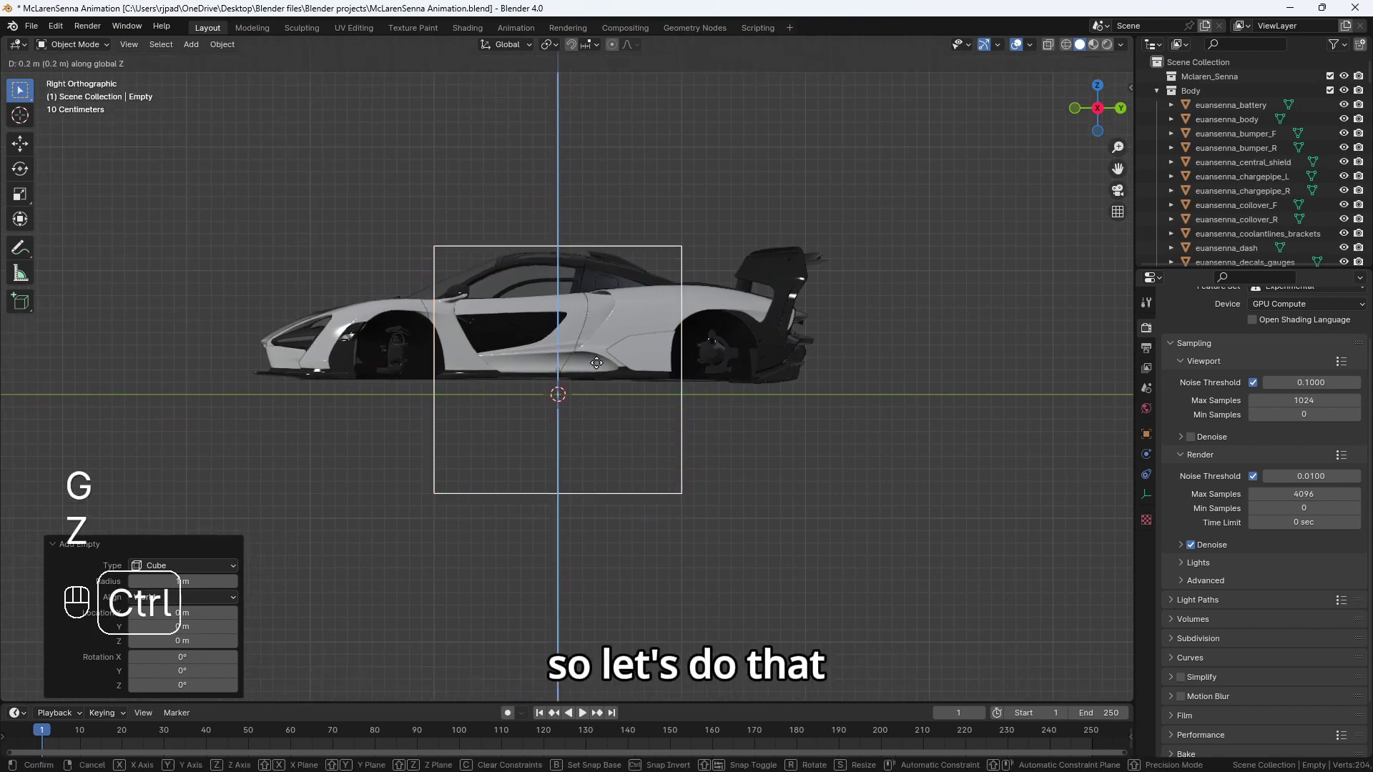
{"action": "left_click", "coordinate": [598, 336]}
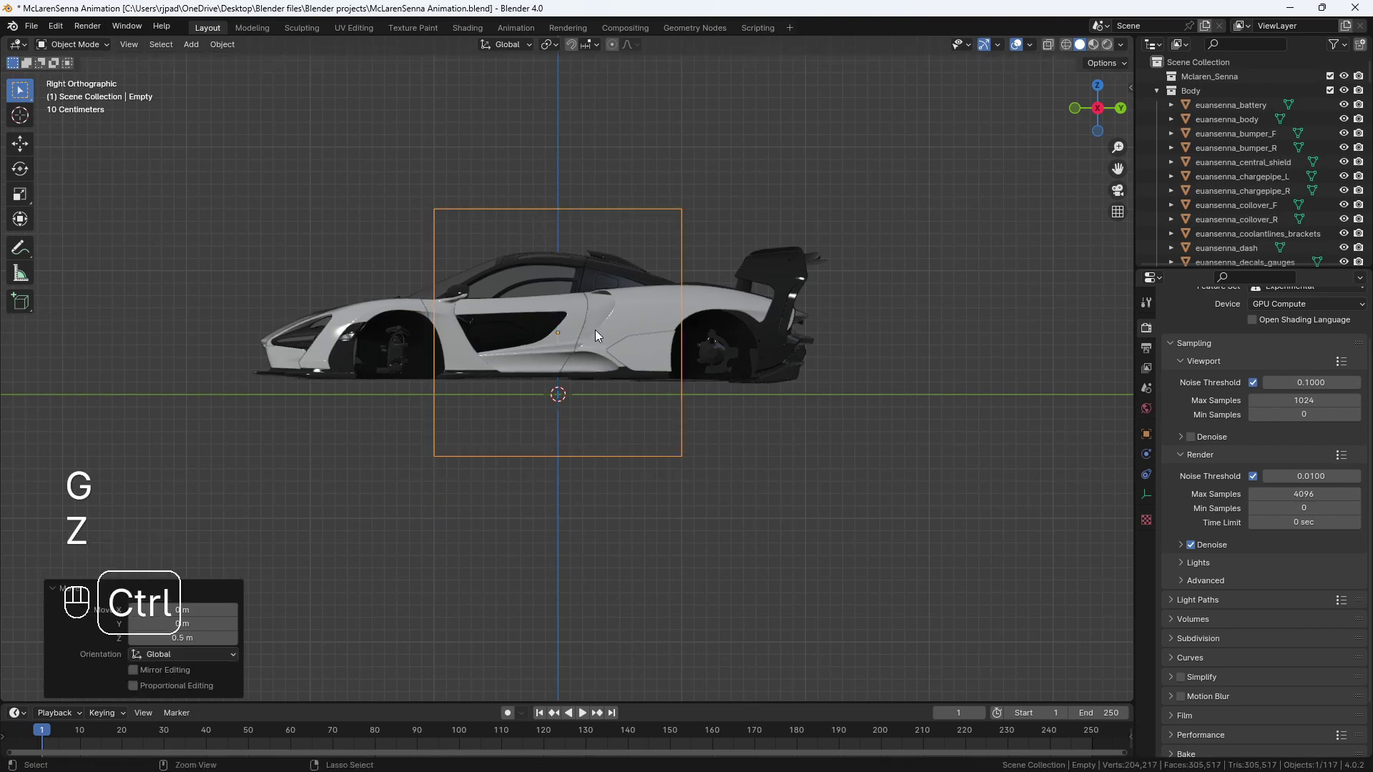
Scale the empty by 2.5 along Y and move it -0.2 m along Y so it spans the car's length.
{"action": "key", "text": "s"}
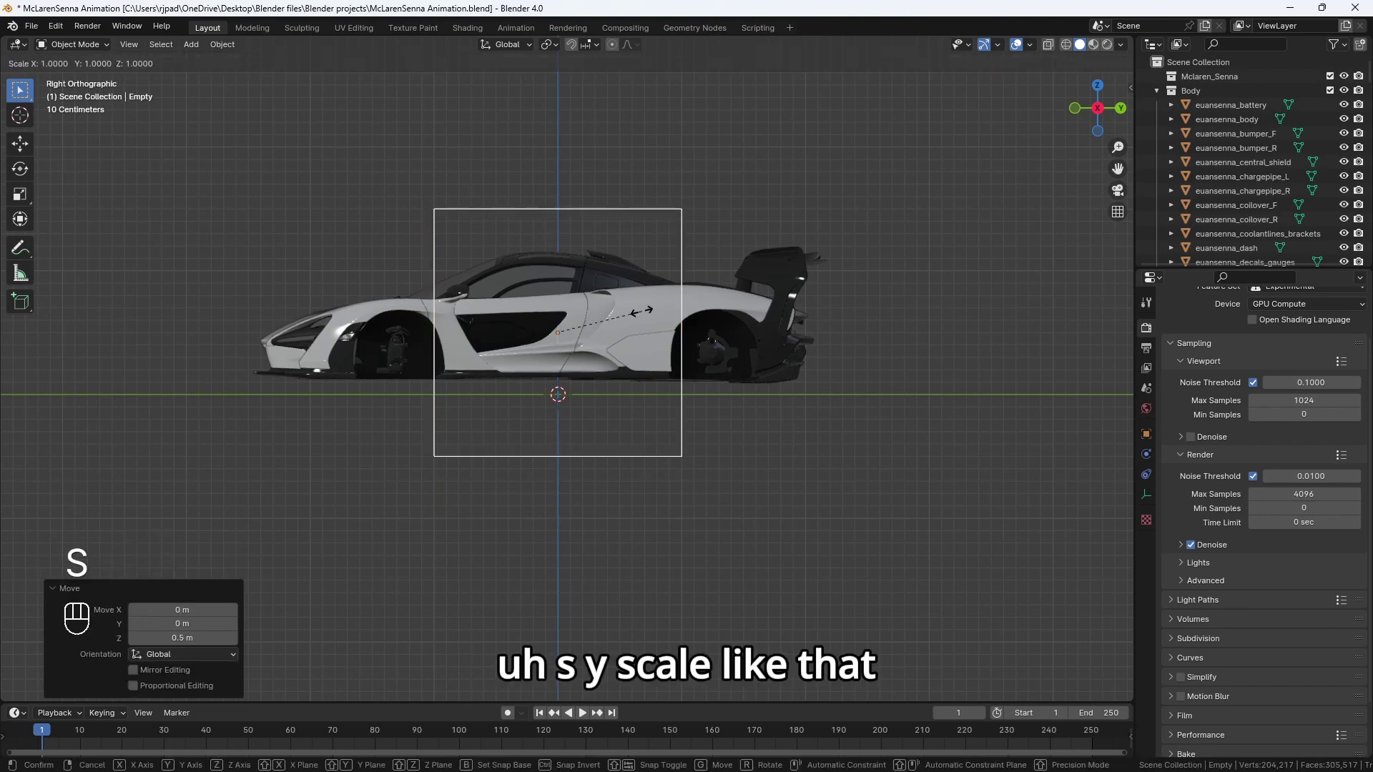
{"action": "key", "text": "y"}
{"action": "key", "text": "ctrl"}
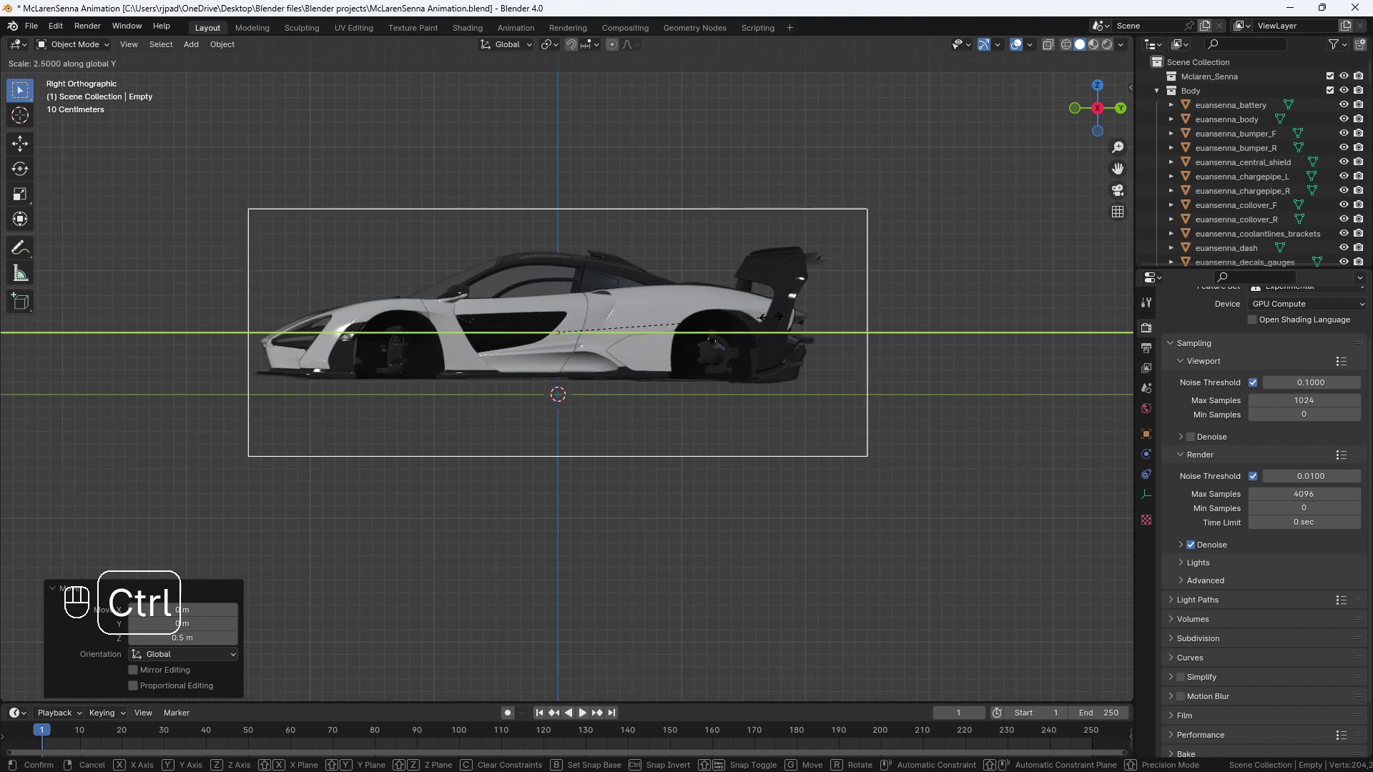
{"action": "left_click", "coordinate": [771, 316]}
{"action": "key", "text": "g"}
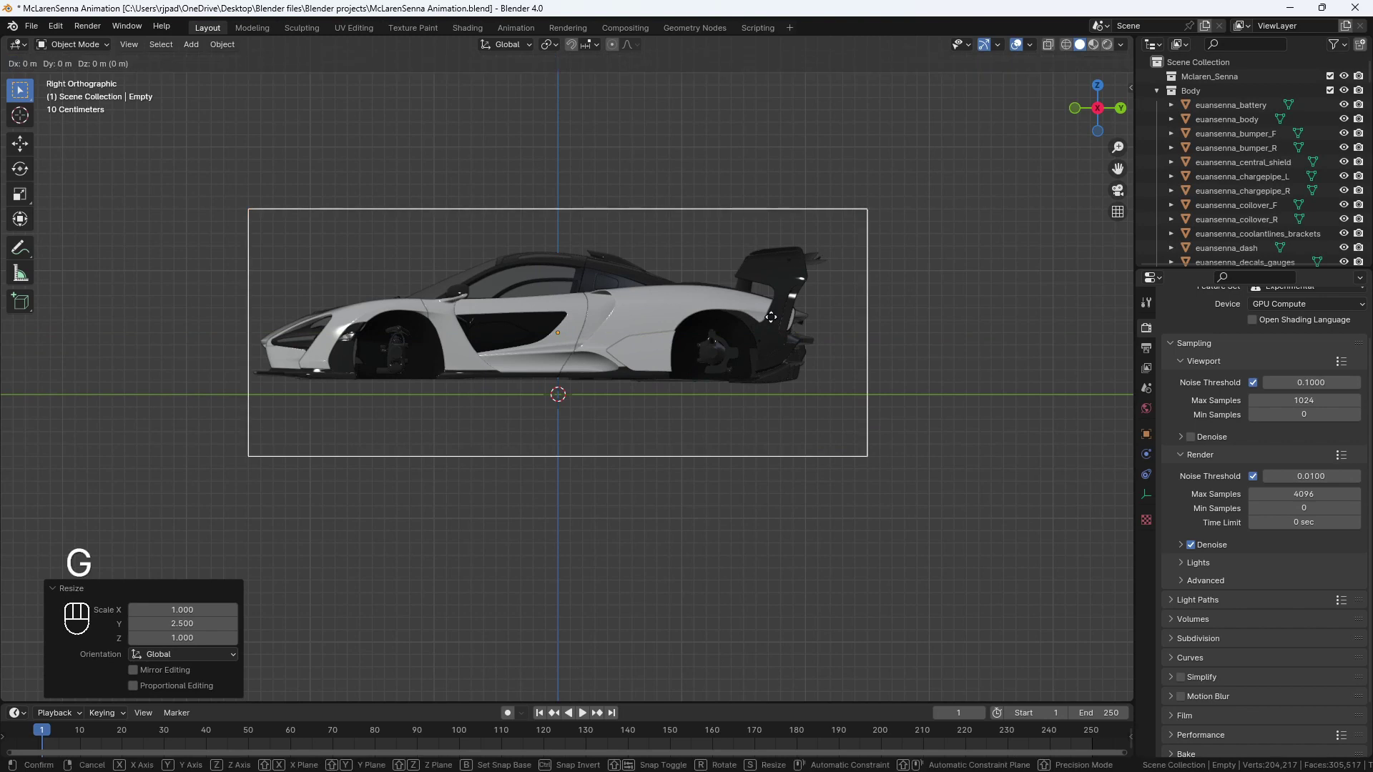
{"action": "key", "text": "y"}
{"action": "key", "text": "ctrl"}
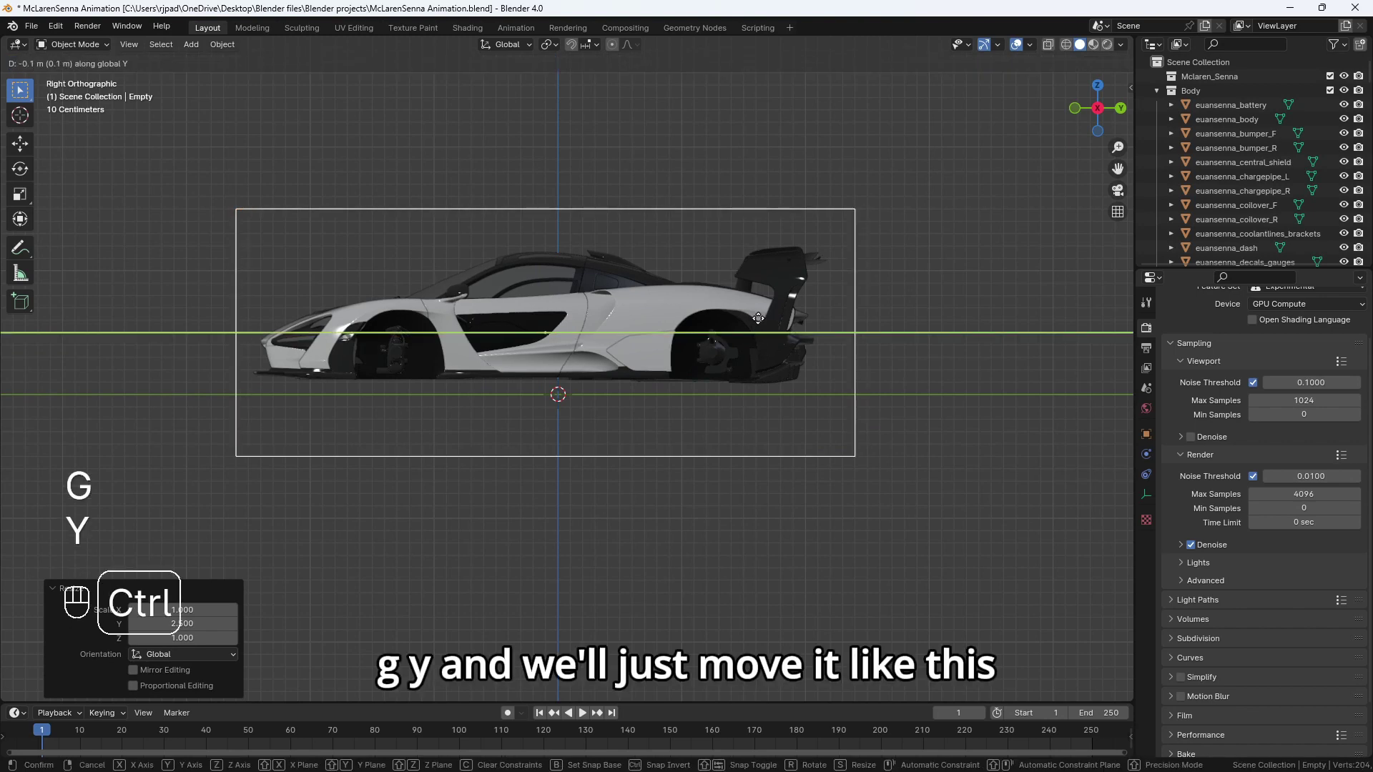
{"action": "left_click", "coordinate": [751, 319]}
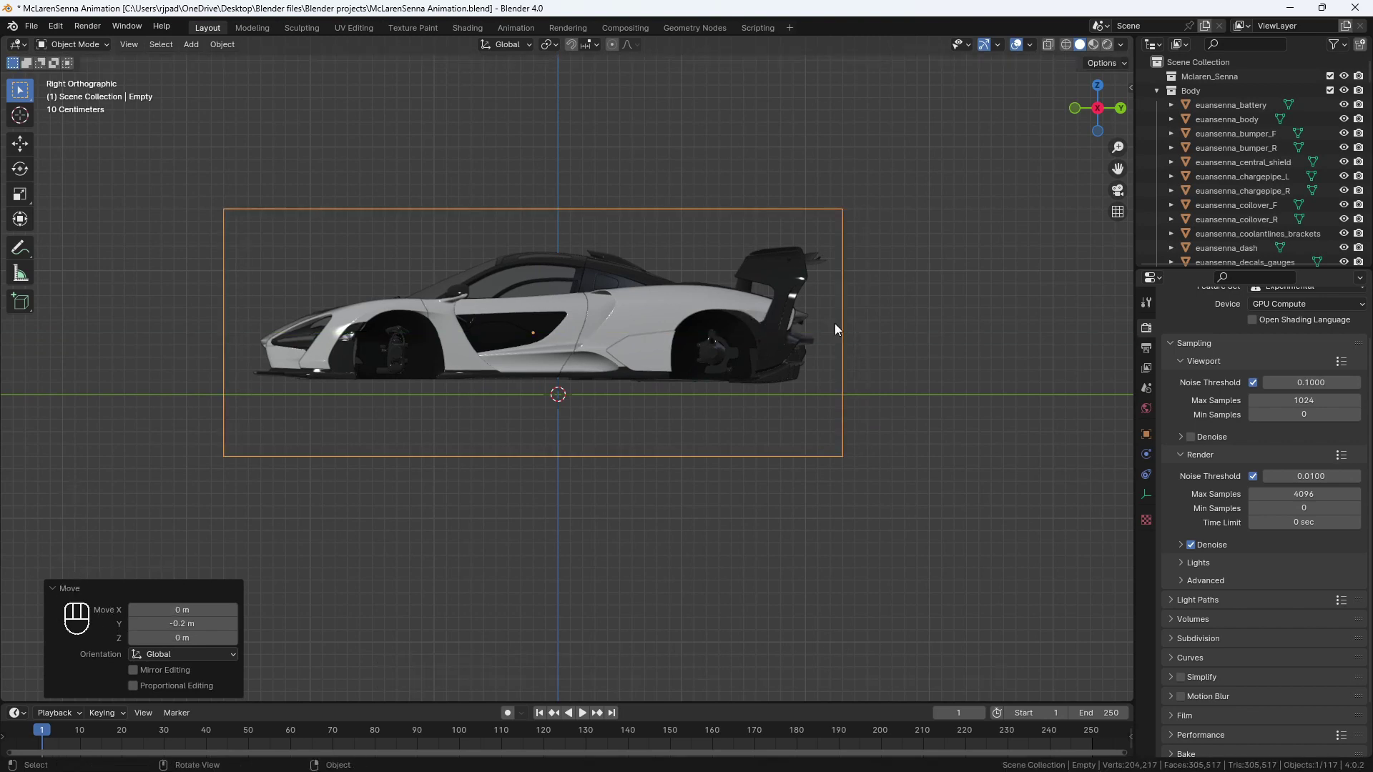
Scale the empty by 0.7 along Z and raise it 0.1 m along Z to fit around the car's height.
{"action": "key", "text": "s"}
{"action": "key", "text": "z"}
{"action": "key", "text": "ctrl"}
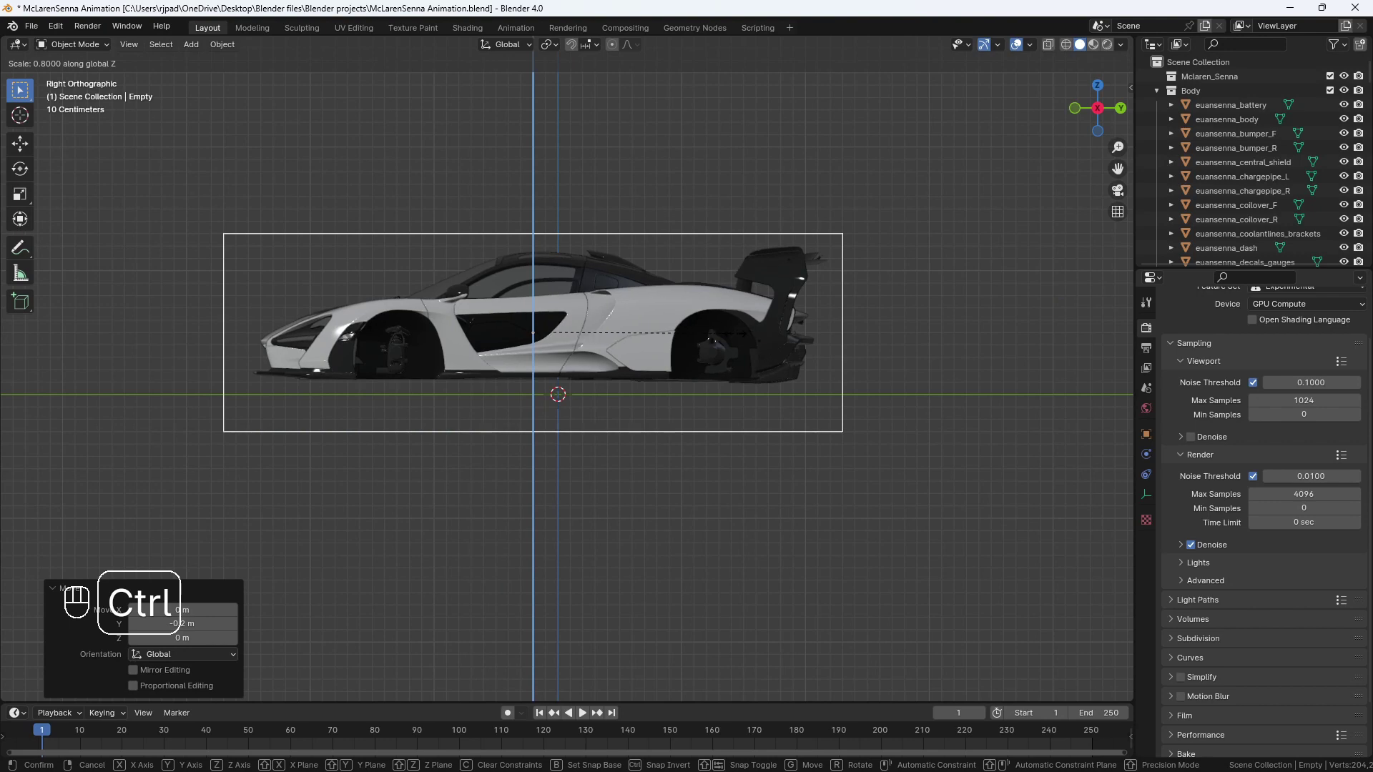
{"action": "left_click", "coordinate": [740, 333]}
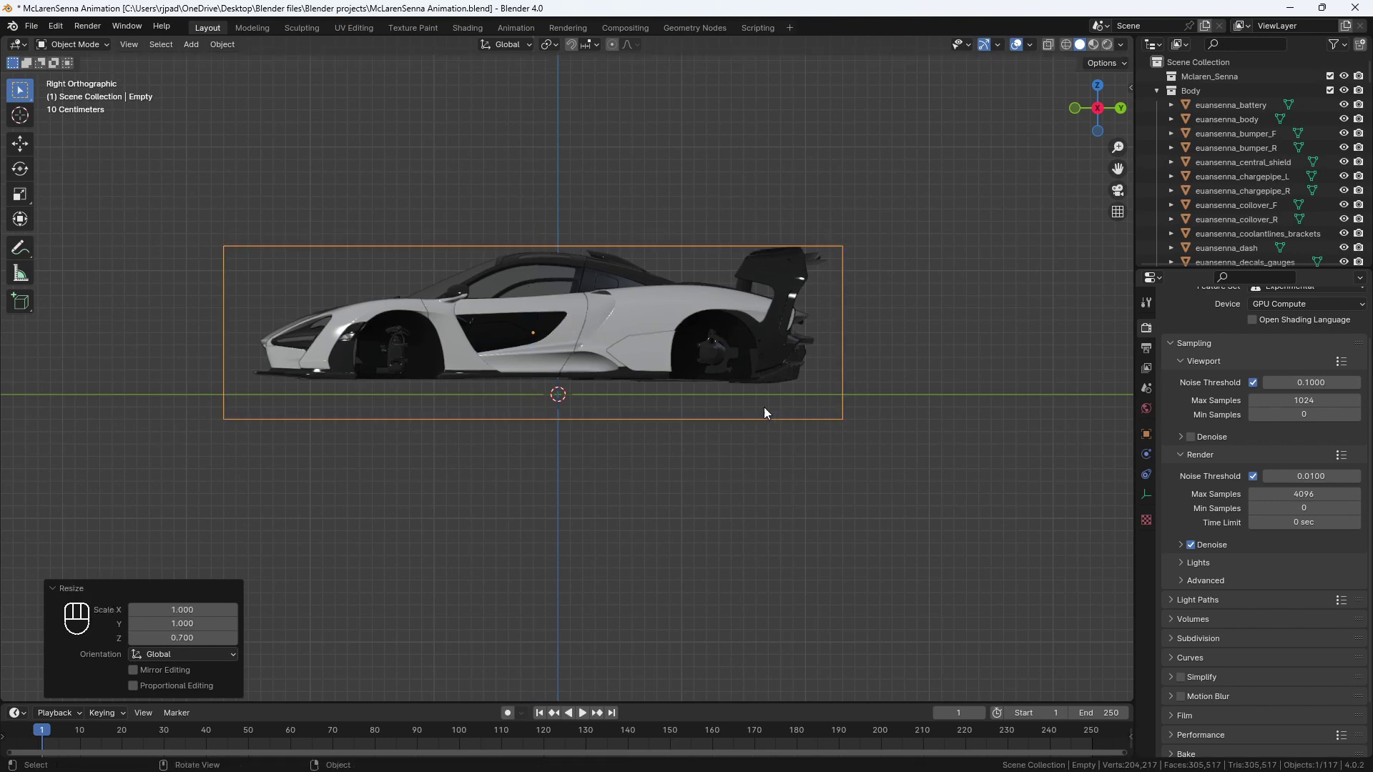
{"action": "key", "text": "g"}
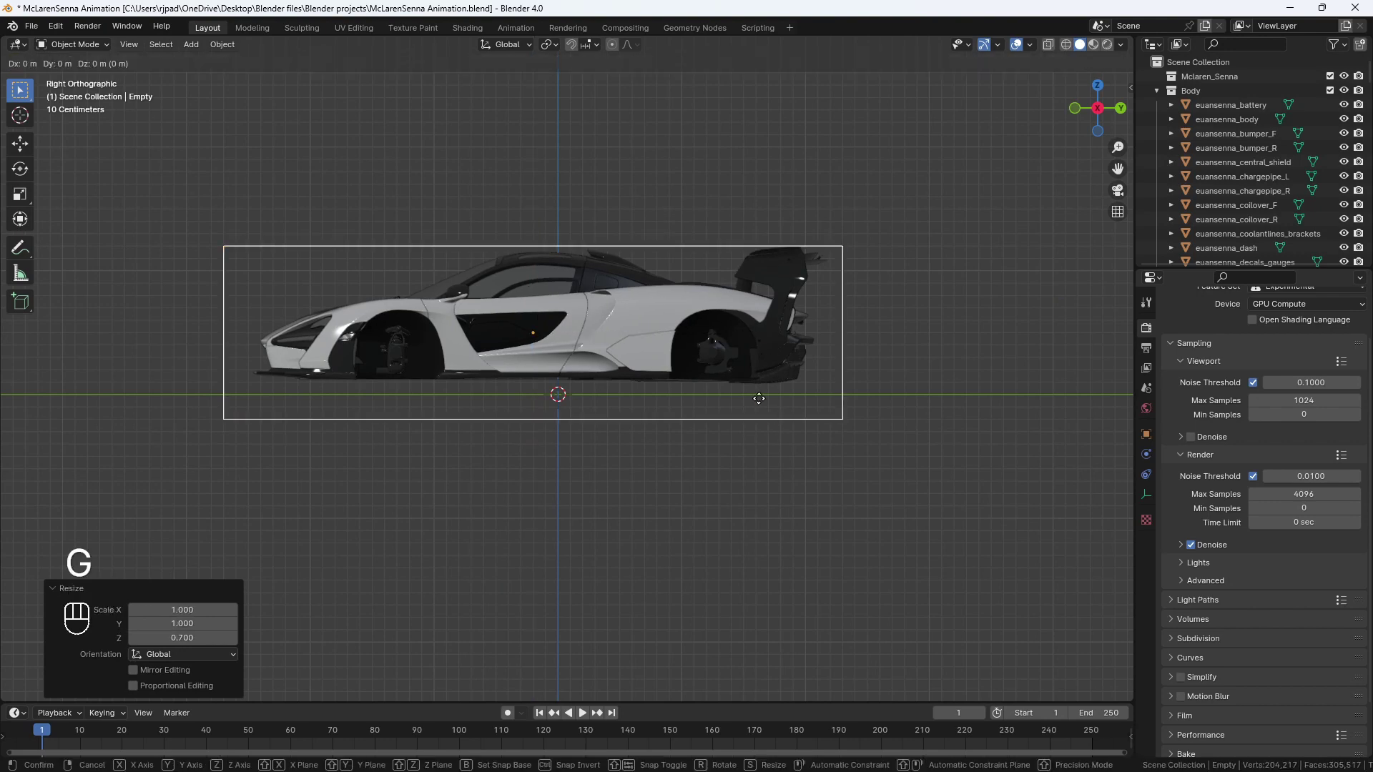
{"action": "key", "text": "z"}
{"action": "key", "text": "ctrl"}
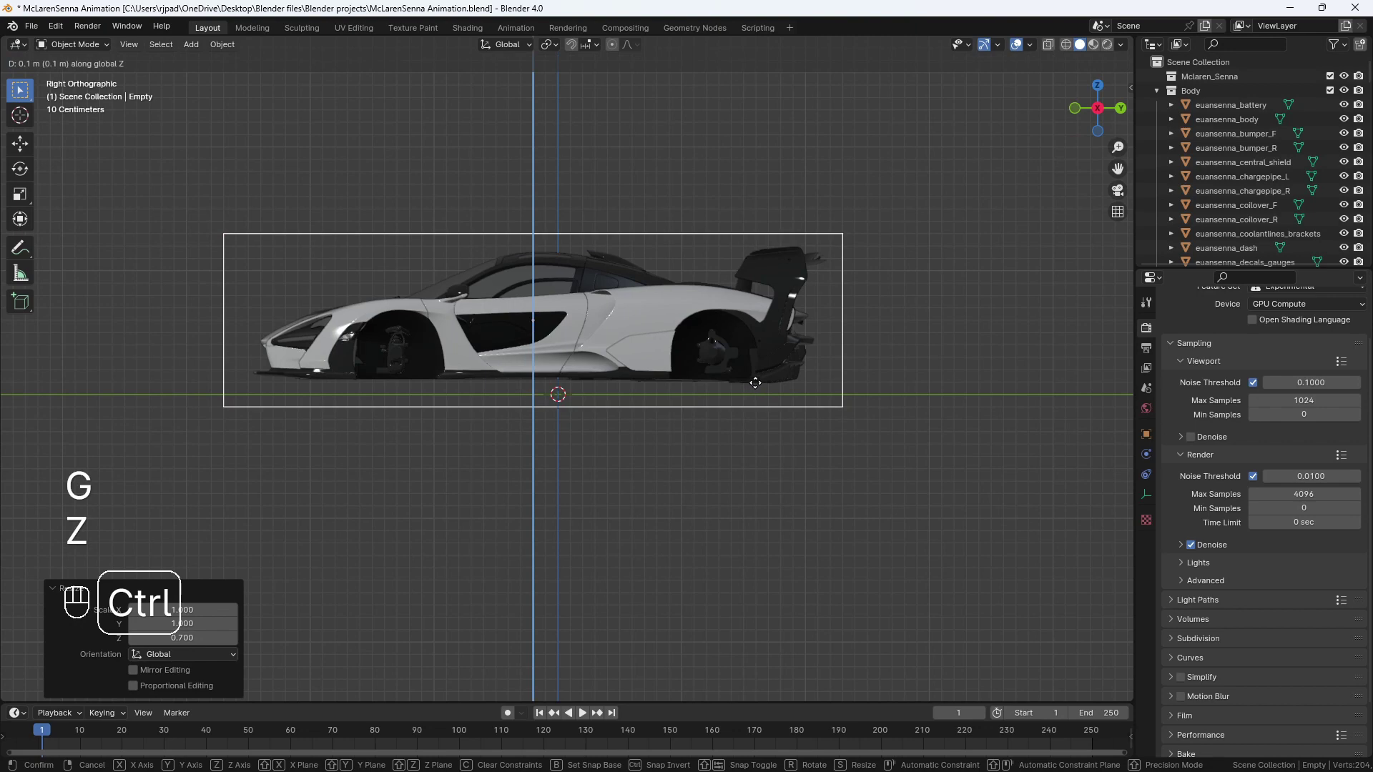
{"action": "left_click", "coordinate": [755, 384]}
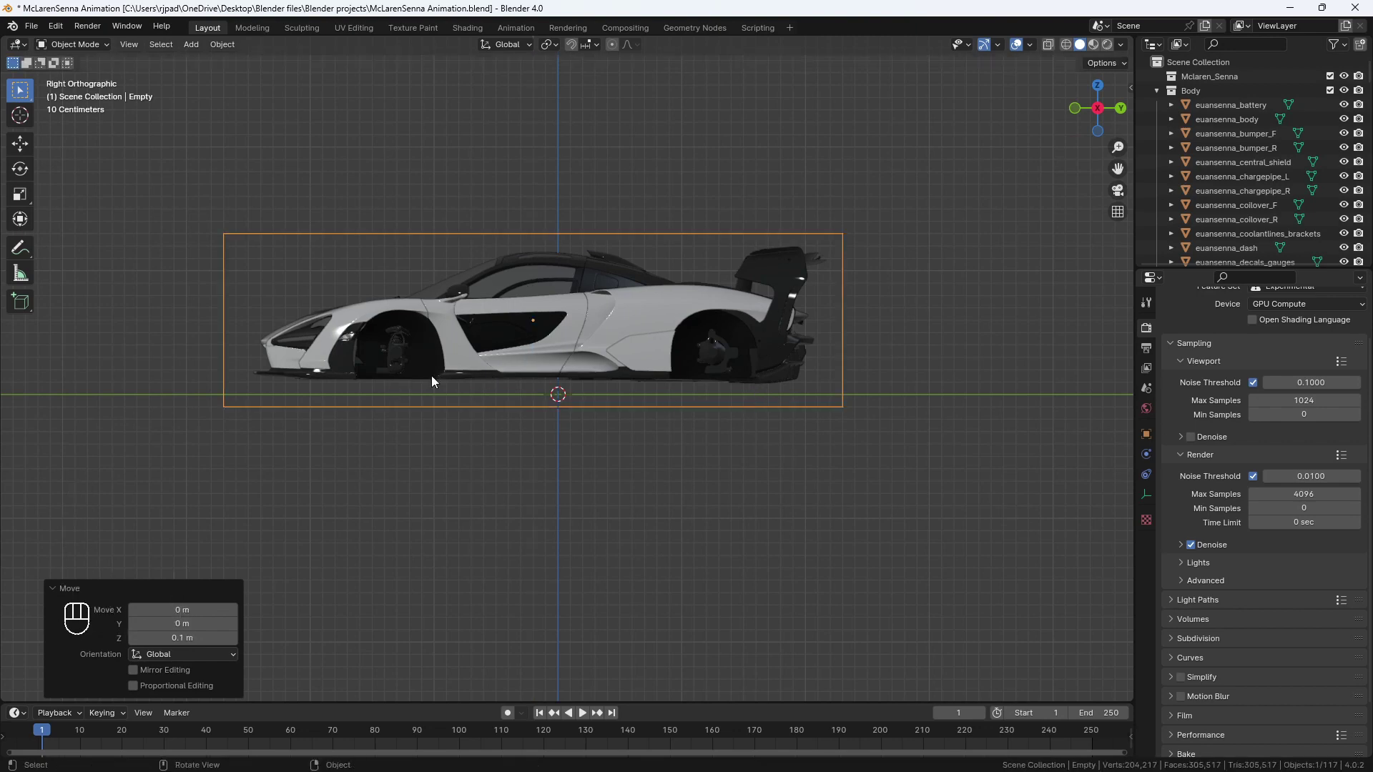
Select all body parts with the empty active, parent them to the empty using Object (Keep Transform), and select only the empty.
{"action": "scroll", "coordinate": [1244, 158], "scroll_direction": "down", "scroll_amount": 10}
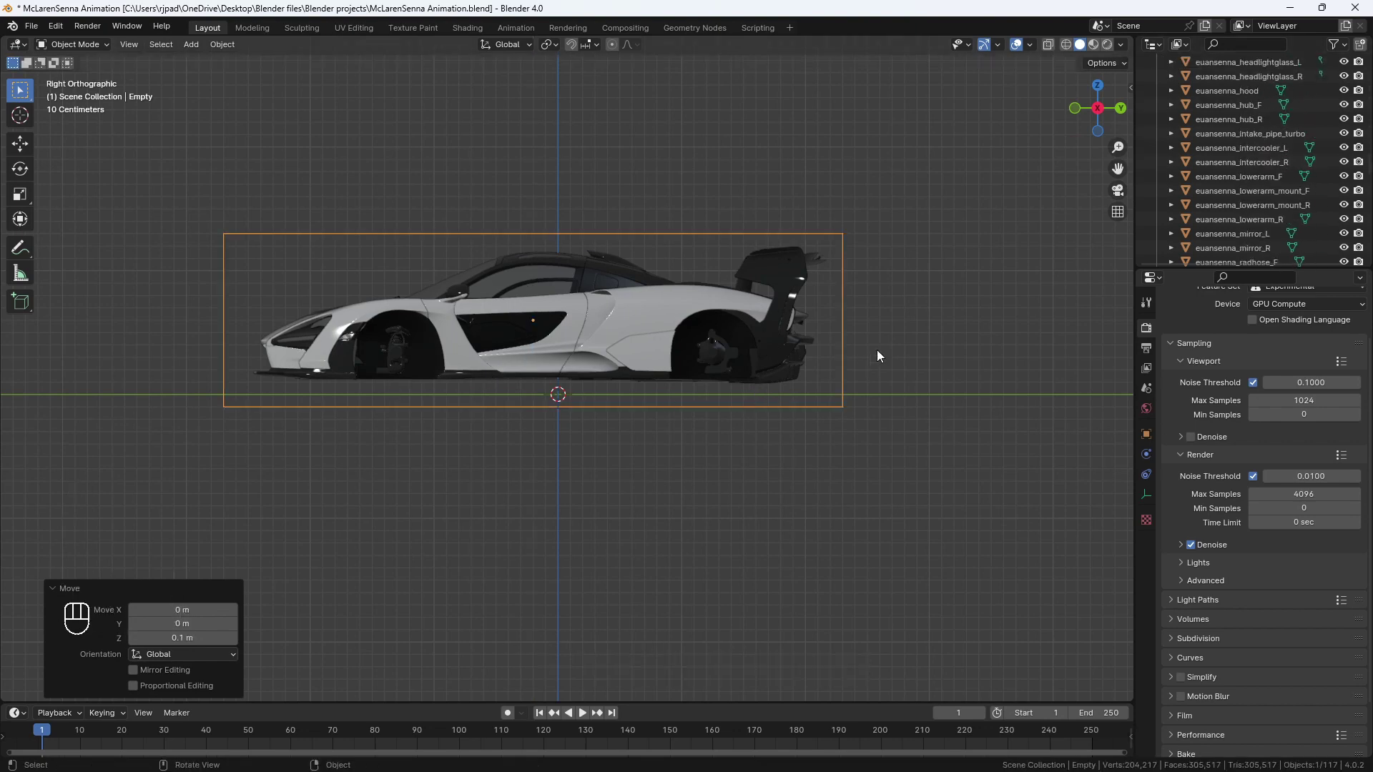
{"action": "scroll", "coordinate": [1234, 156], "scroll_direction": "down", "scroll_amount": 10}
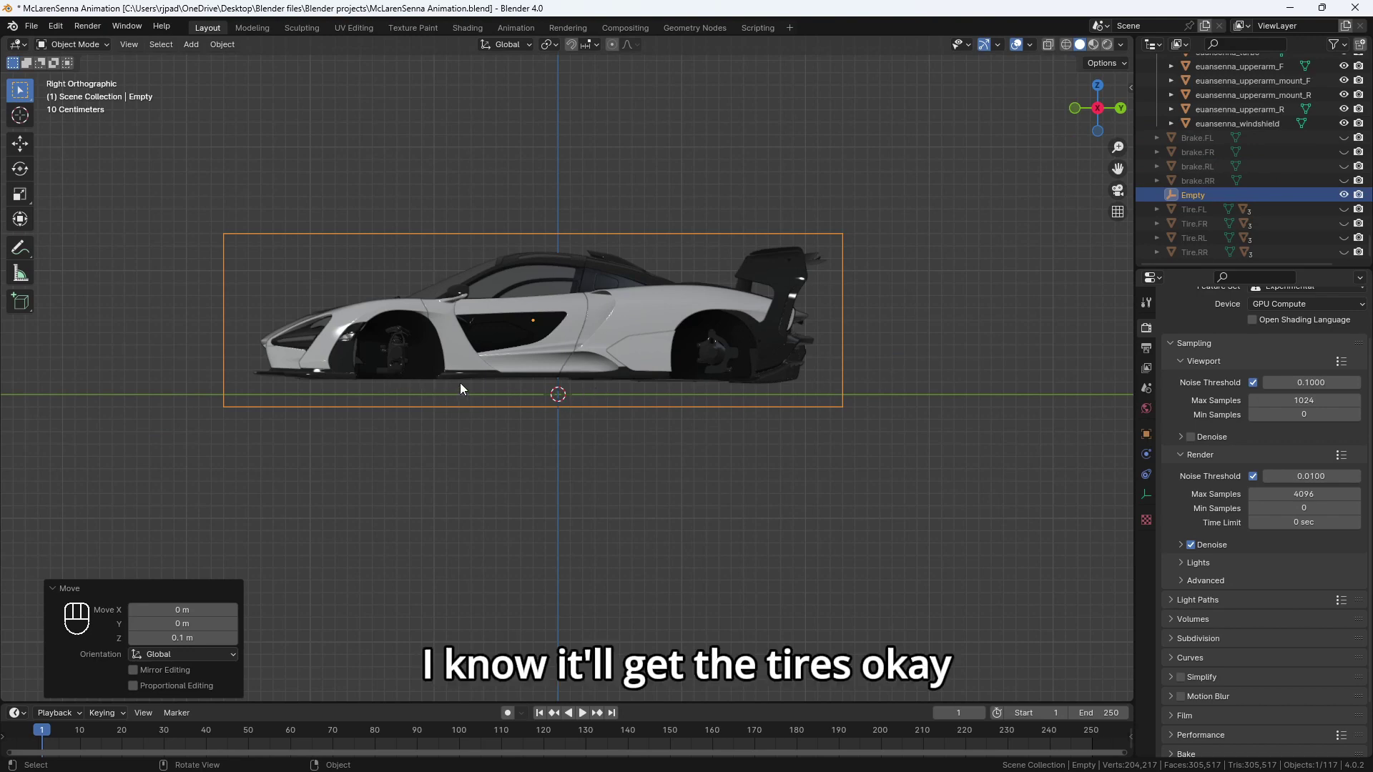
{"action": "middle_click_drag", "start_coordinate": [461, 383], "coordinate": [546, 403]}
{"action": "scroll", "coordinate": [569, 405], "scroll_direction": "down", "scroll_amount": 5}
{"action": "middle_click_drag", "start_coordinate": [591, 452], "coordinate": [657, 428]}
{"action": "scroll", "coordinate": [590, 408], "scroll_direction": "up", "scroll_amount": 3}
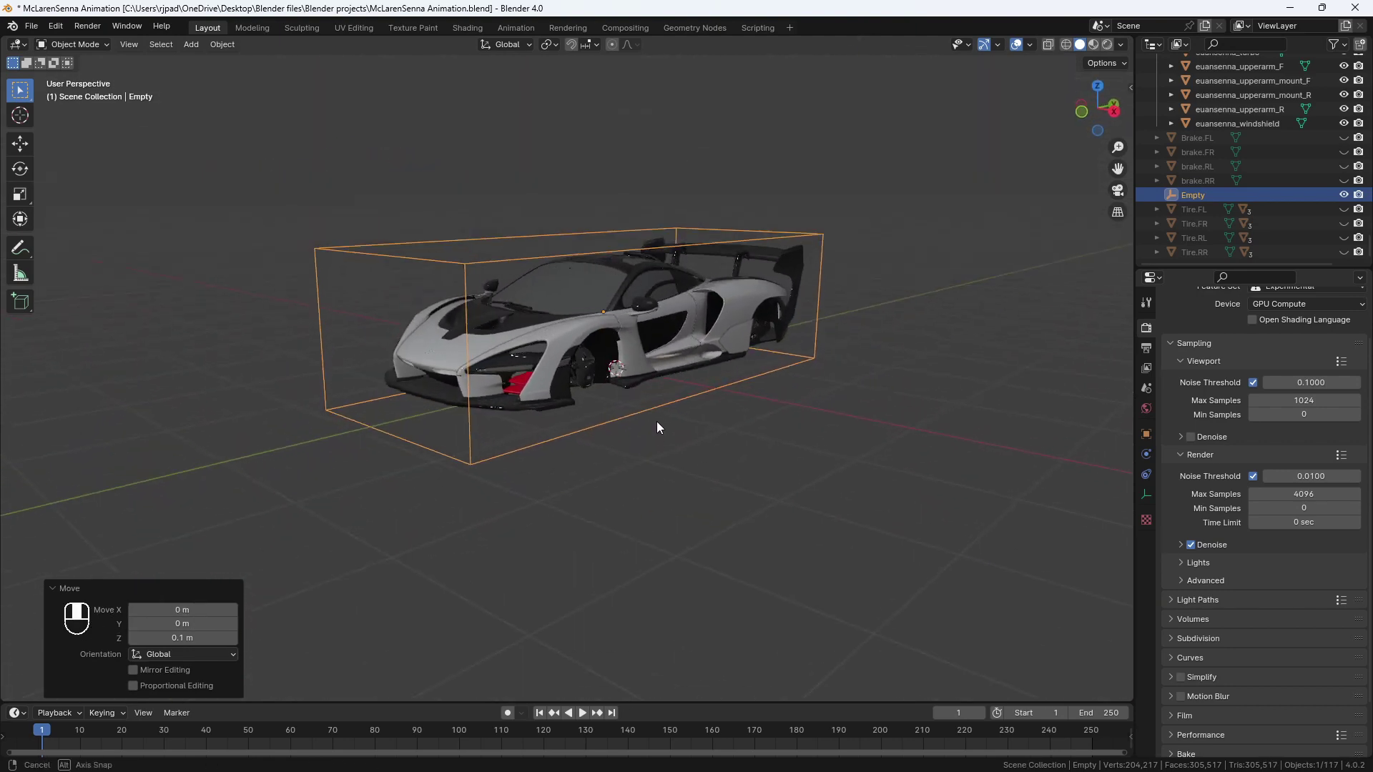
{"action": "key", "text": "a"}
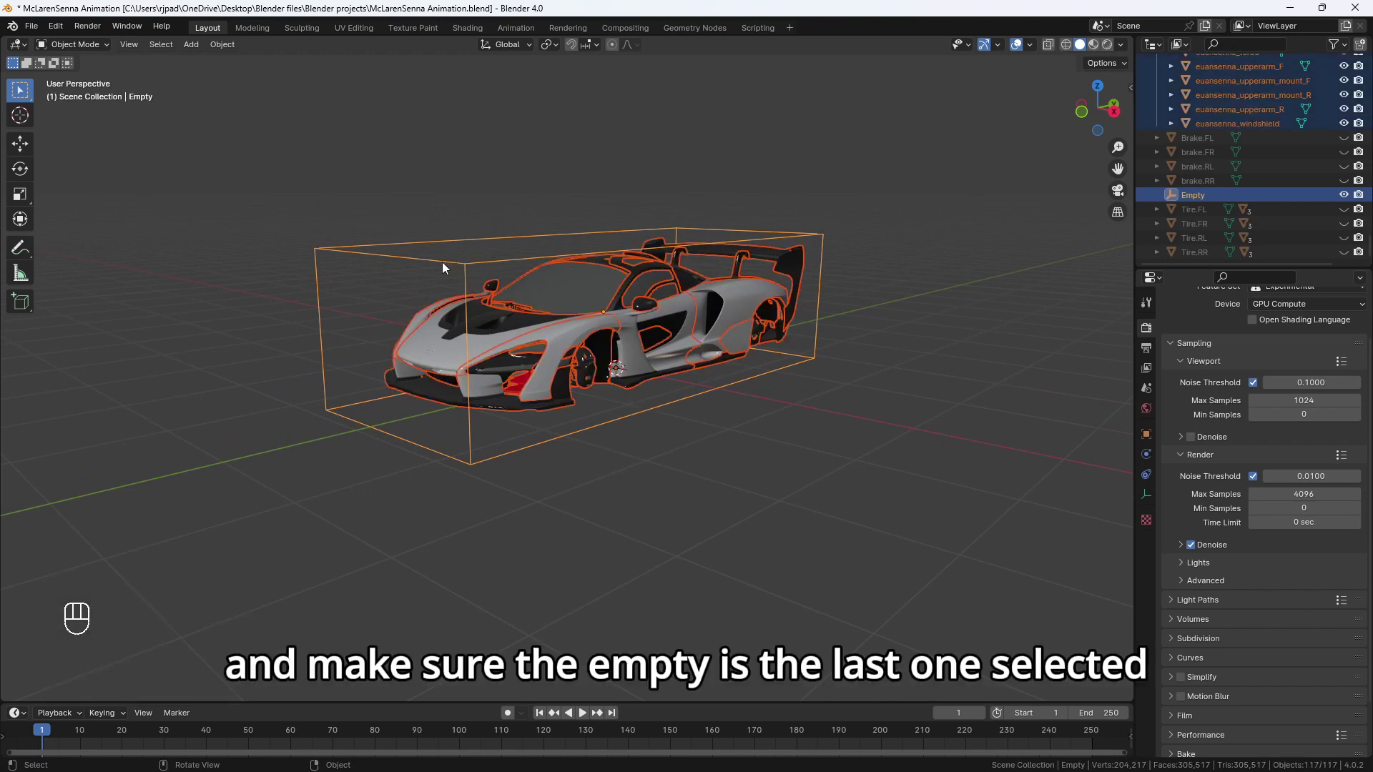
{"action": "key", "text": "ctrl+p"}
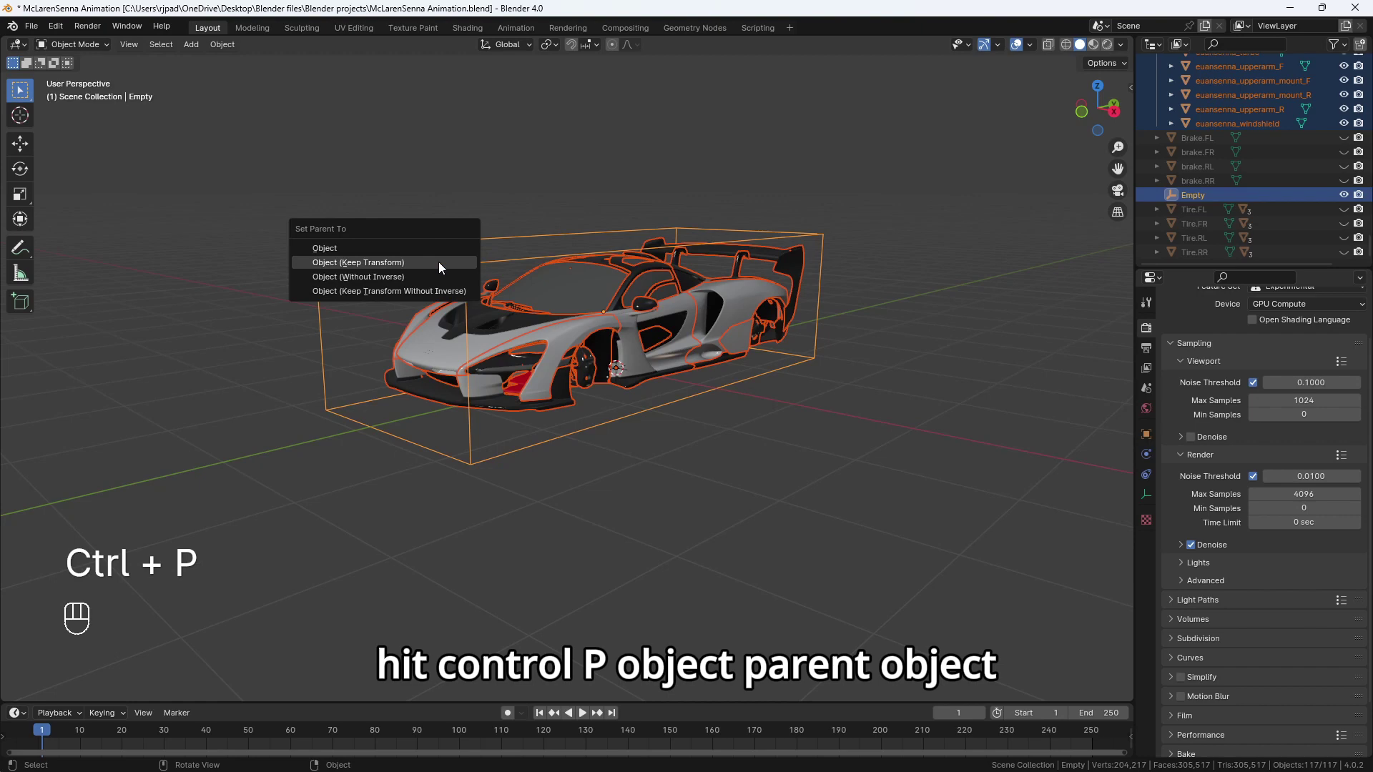
{"action": "left_click", "coordinate": [439, 262]}
{"action": "left_click", "coordinate": [512, 256]}
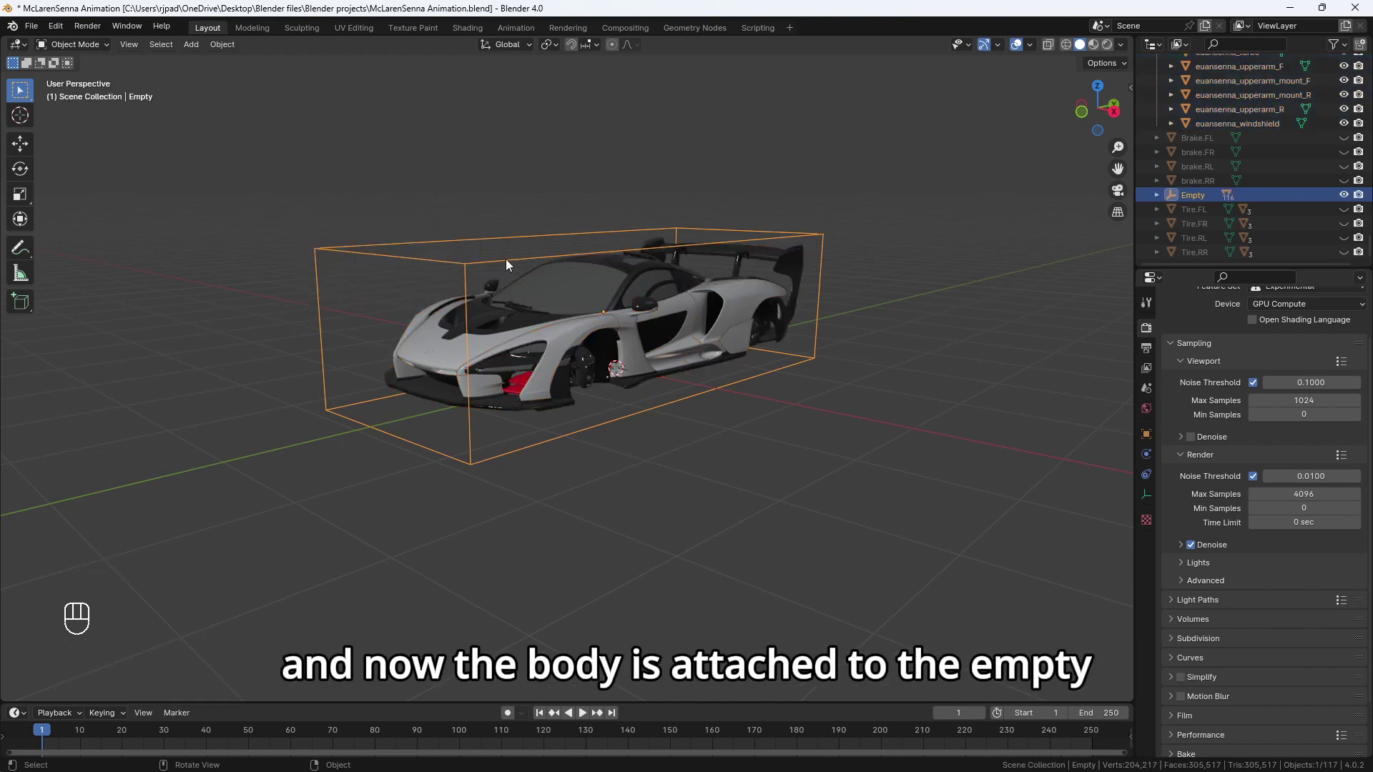
Move the empty freely to test that the body parts follow it, and undo the move.
{"action": "key", "text": "g"}
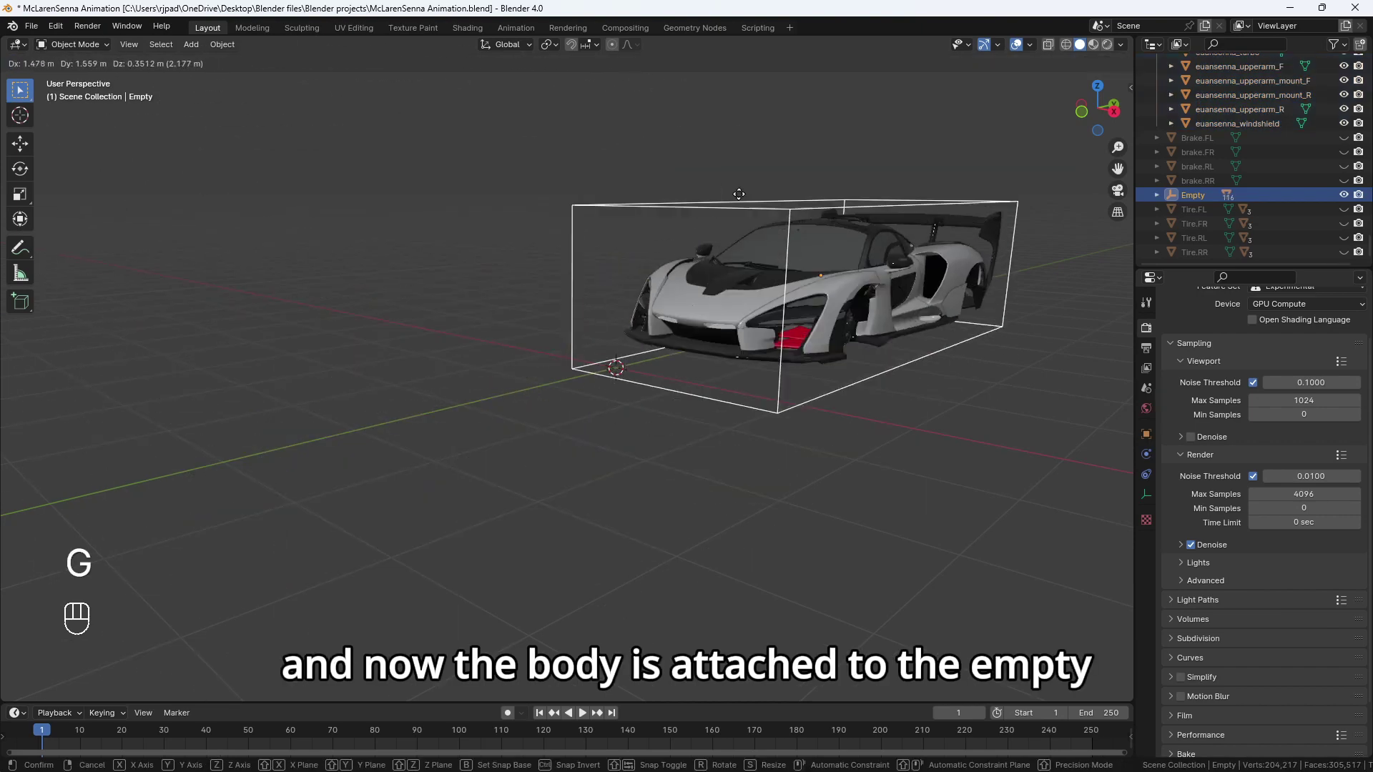
{"action": "left_click", "coordinate": [569, 412]}
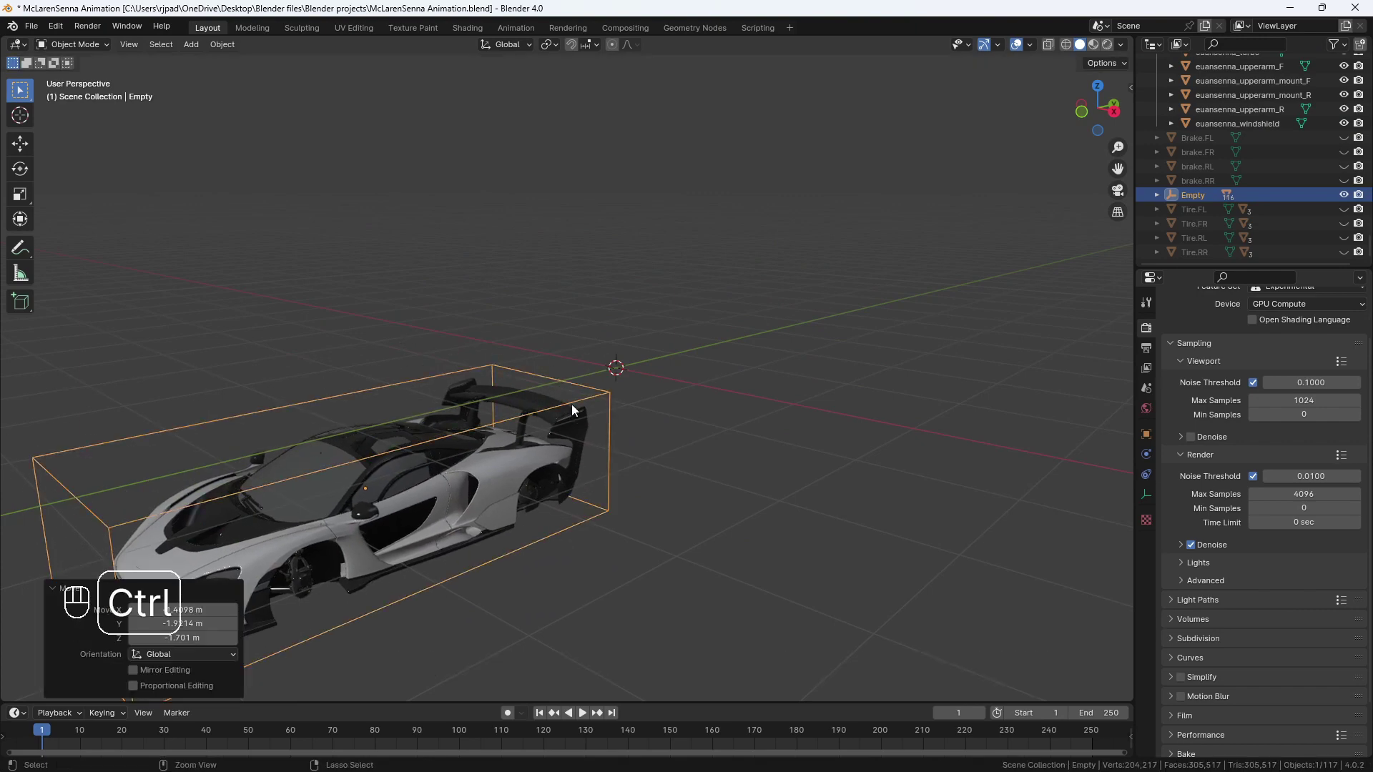
{"action": "key", "text": "ctrl+z"}
{"action": "mouse_move", "coordinate": [572, 404]}
{"action": "middle_mouse_down"}
{"action": "mouse_move", "coordinate": [669, 386]}
{"action": "mouse_move", "coordinate": [404, 389]}
{"action": "mouse_move", "coordinate": [548, 383]}
{"action": "mouse_move", "coordinate": [589, 398]}
{"action": "middle_mouse_up"}
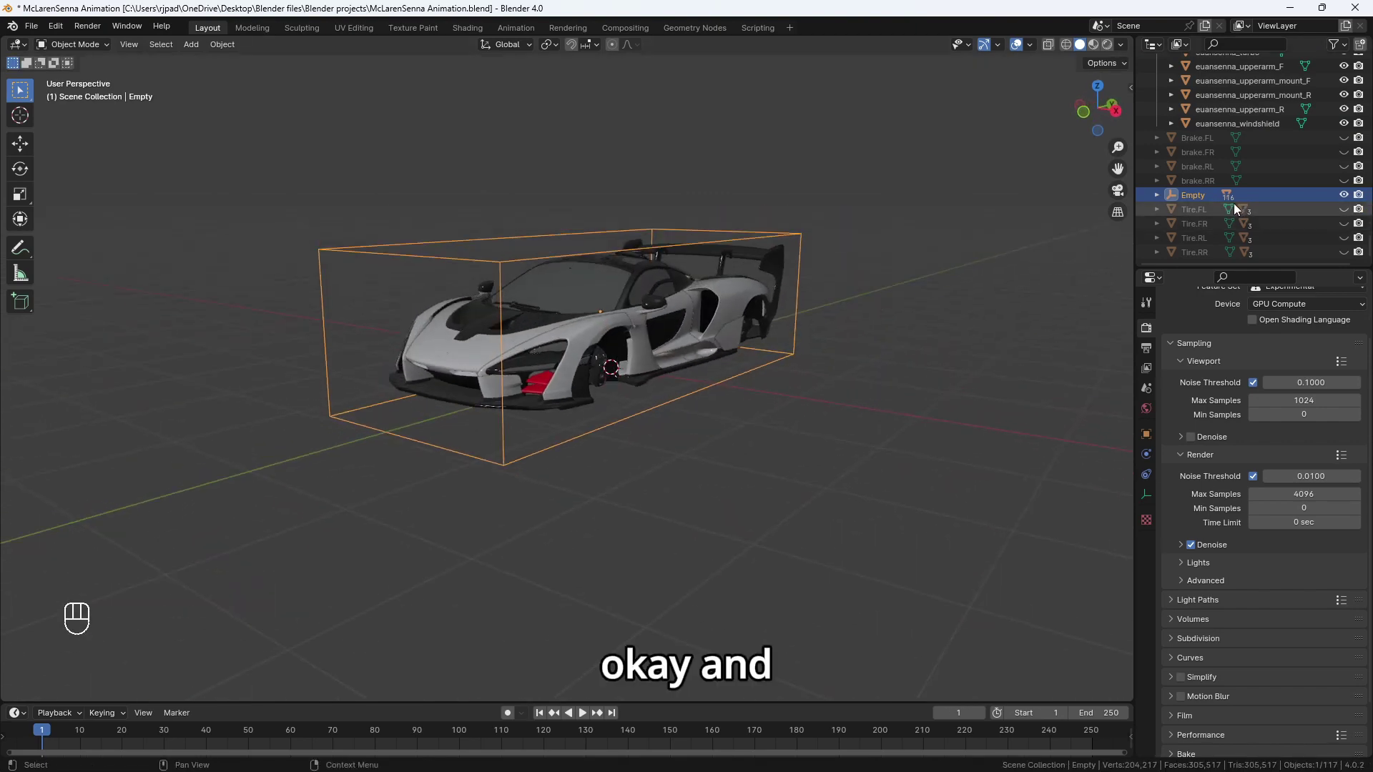
Move the empty into the Body collection and rename it Body Controller.
{"action": "scroll", "coordinate": [1215, 219], "scroll_direction": "up", "scroll_amount": 2}
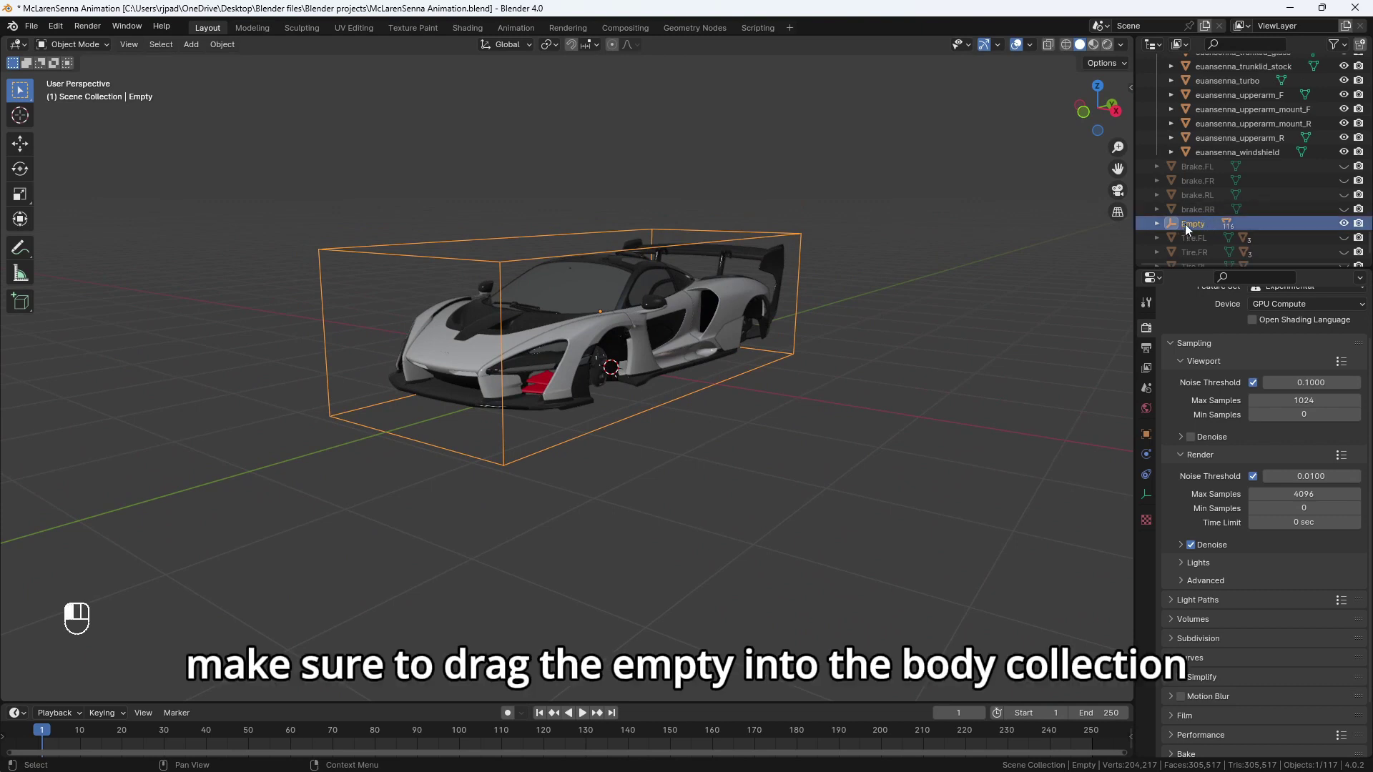
{"action": "left_click_drag", "start_coordinate": [1186, 224], "coordinate": [1194, 92]}
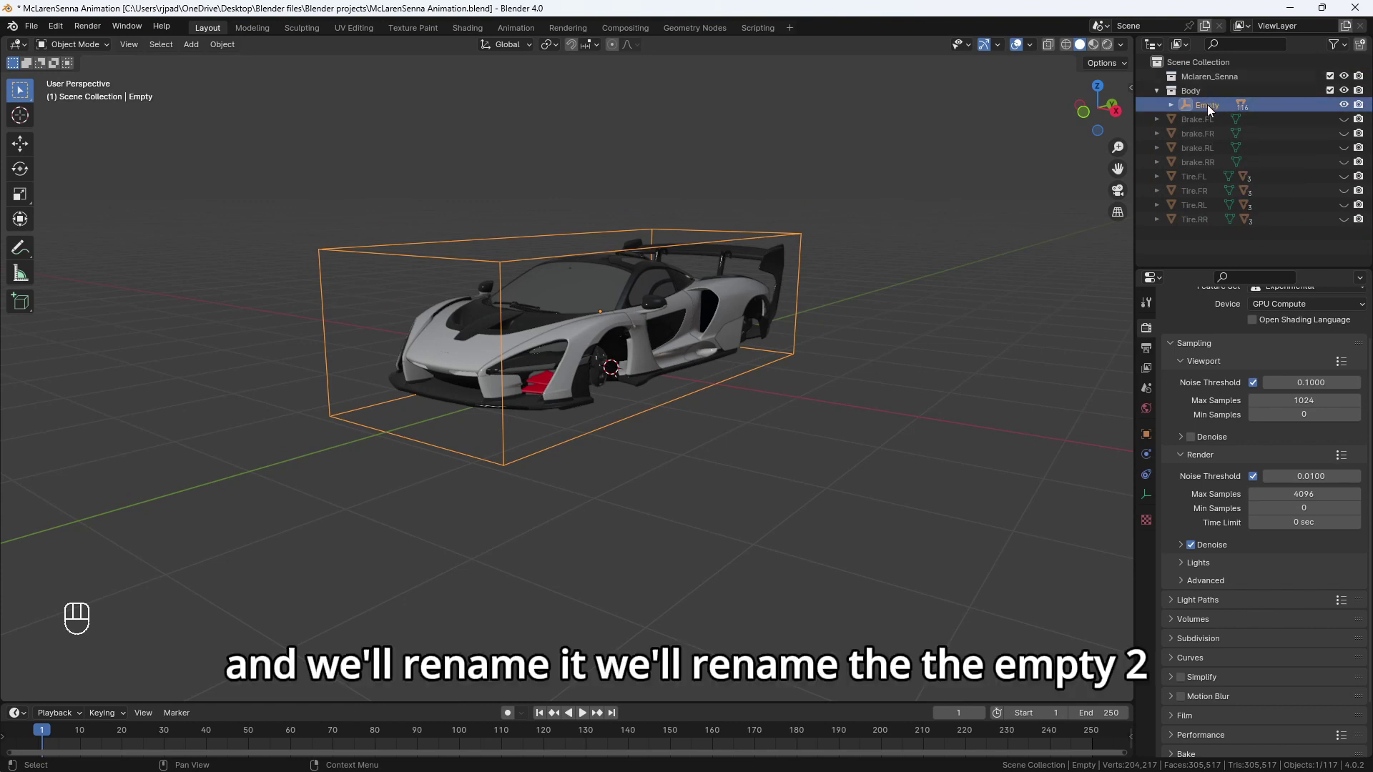
{"action": "left_click", "coordinate": [795, 238]}
{"action": "left_click", "coordinate": [784, 233]}
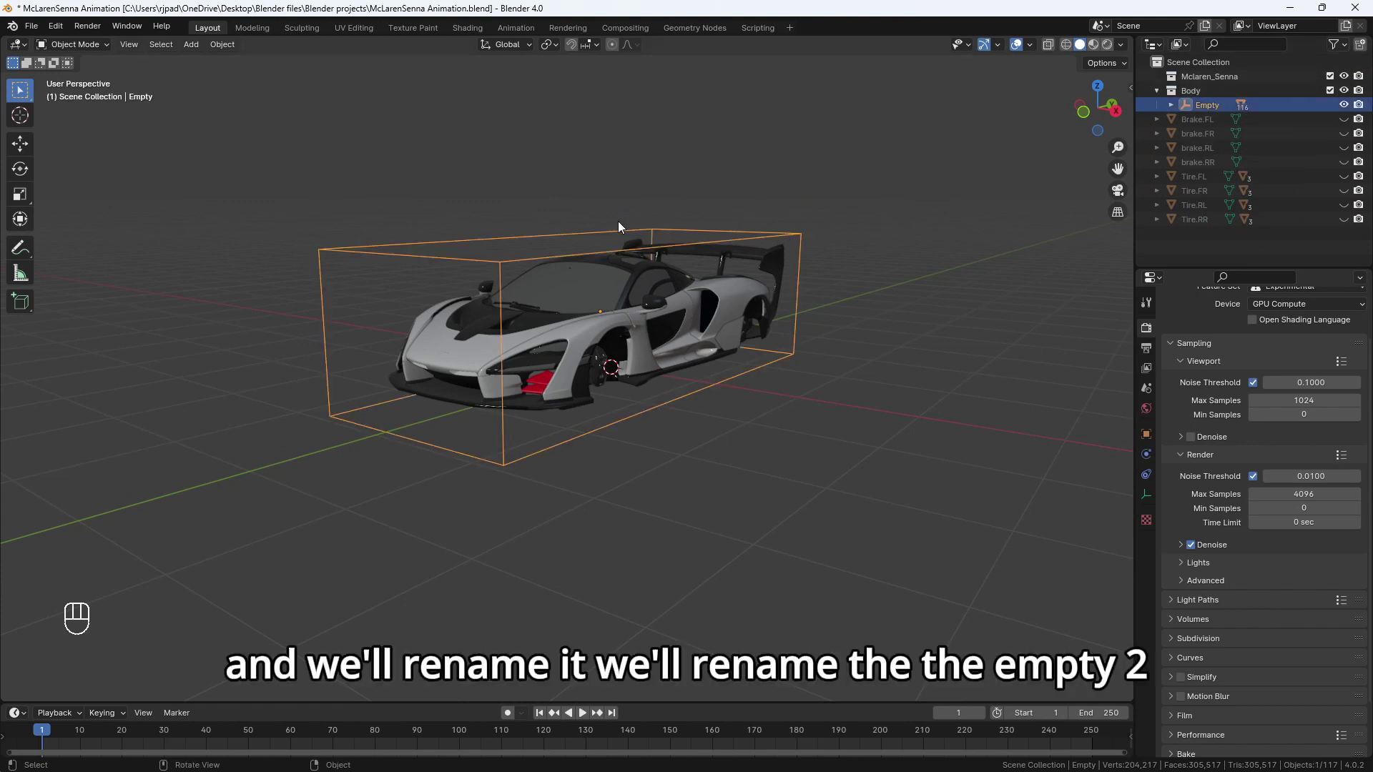
{"action": "key", "text": "F2"}
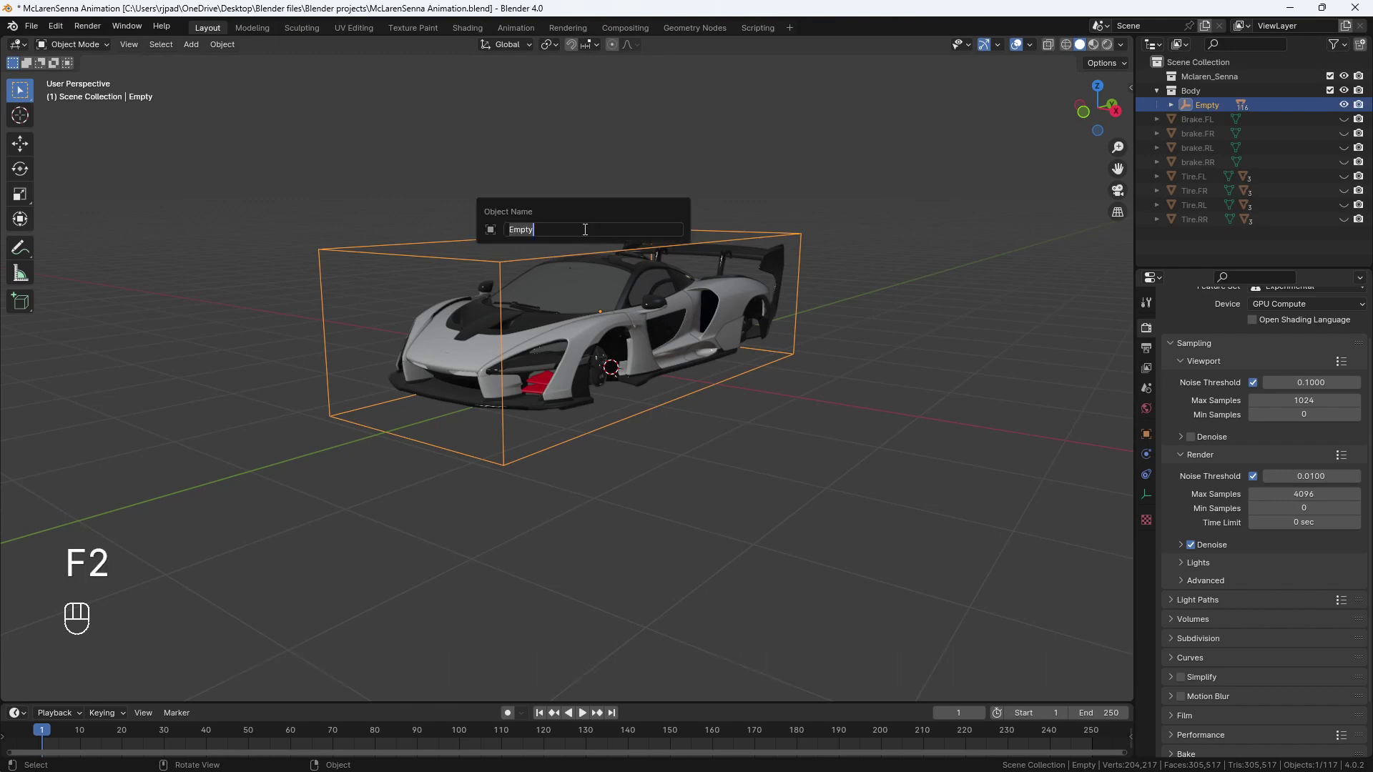
{"action": "type", "text": "Body XCo"}
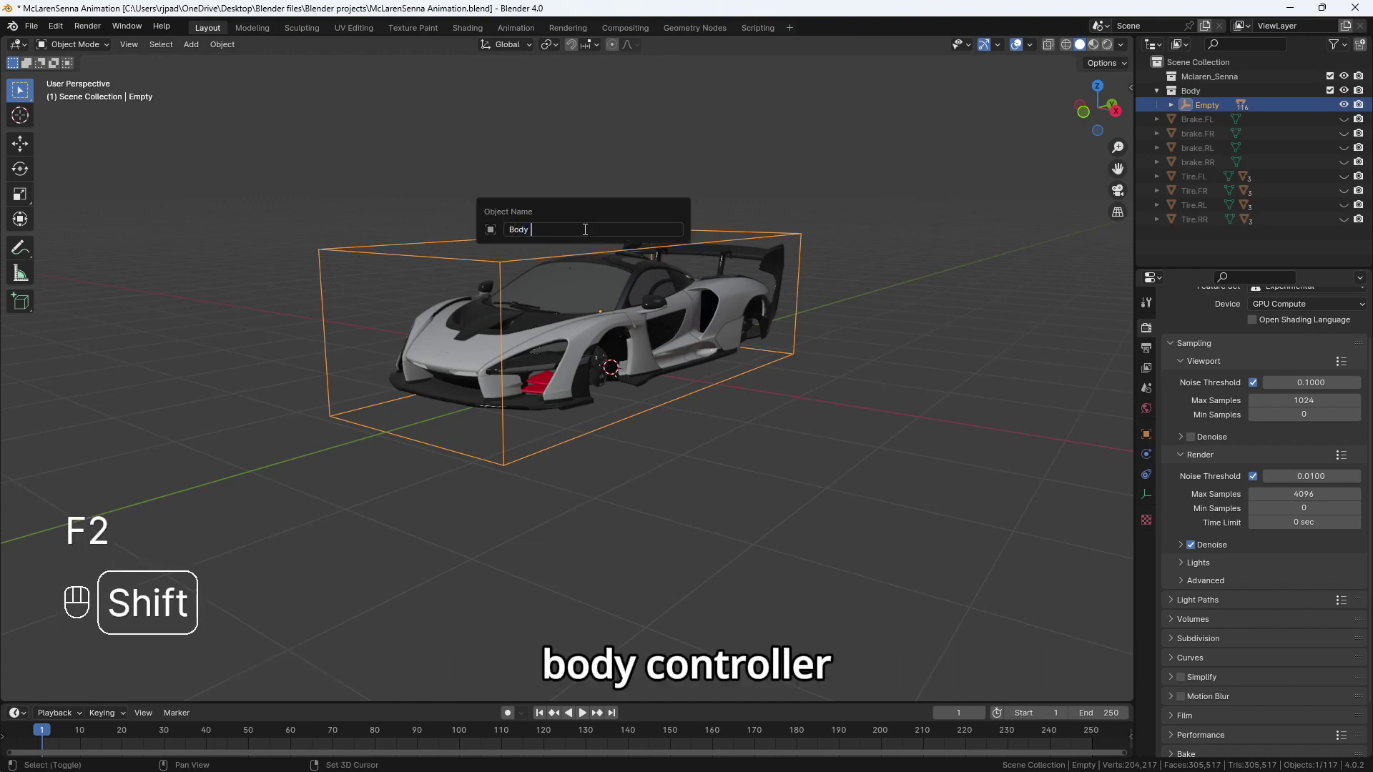
{"action": "key", "text": "BackSpace"}
{"action": "type", "text": "Cont"}
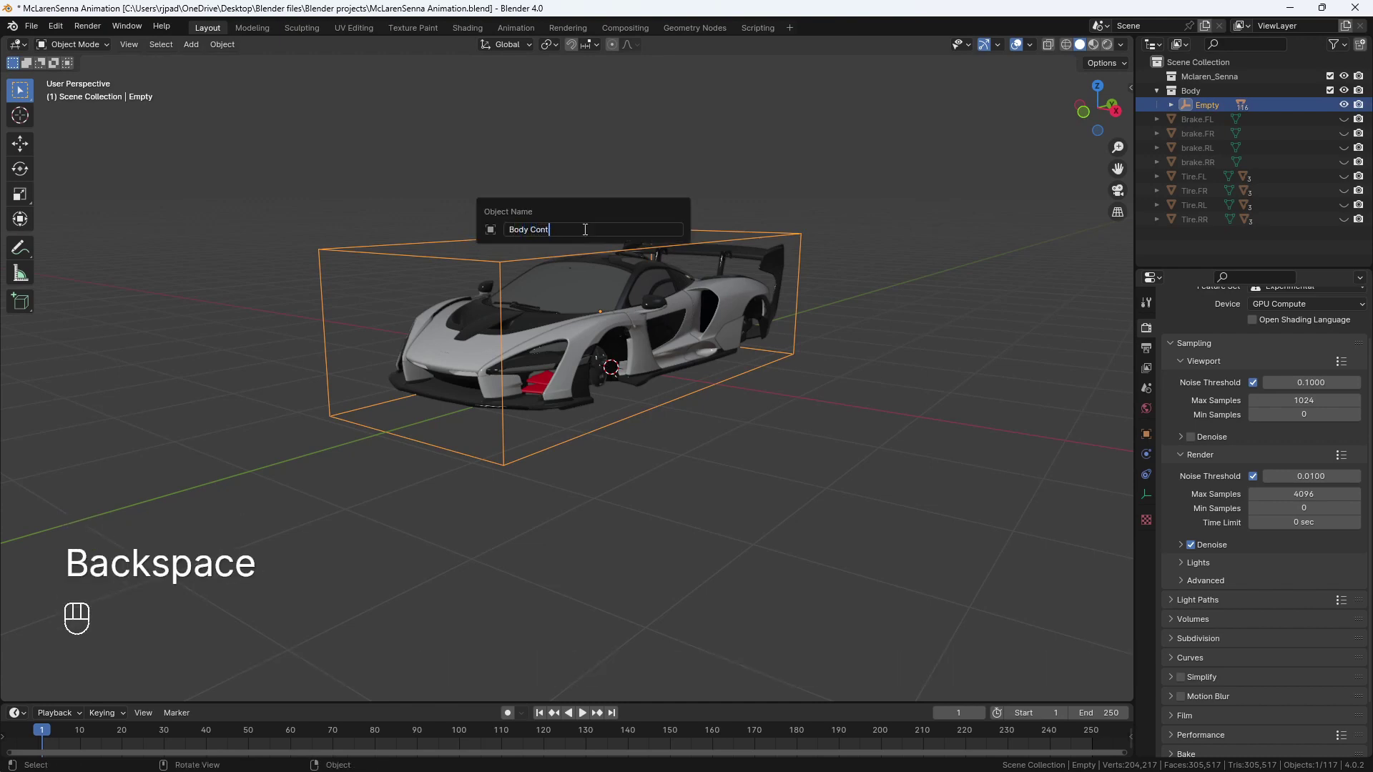
{"action": "type", "text": "roller"}
{"action": "key", "text": "Return"}
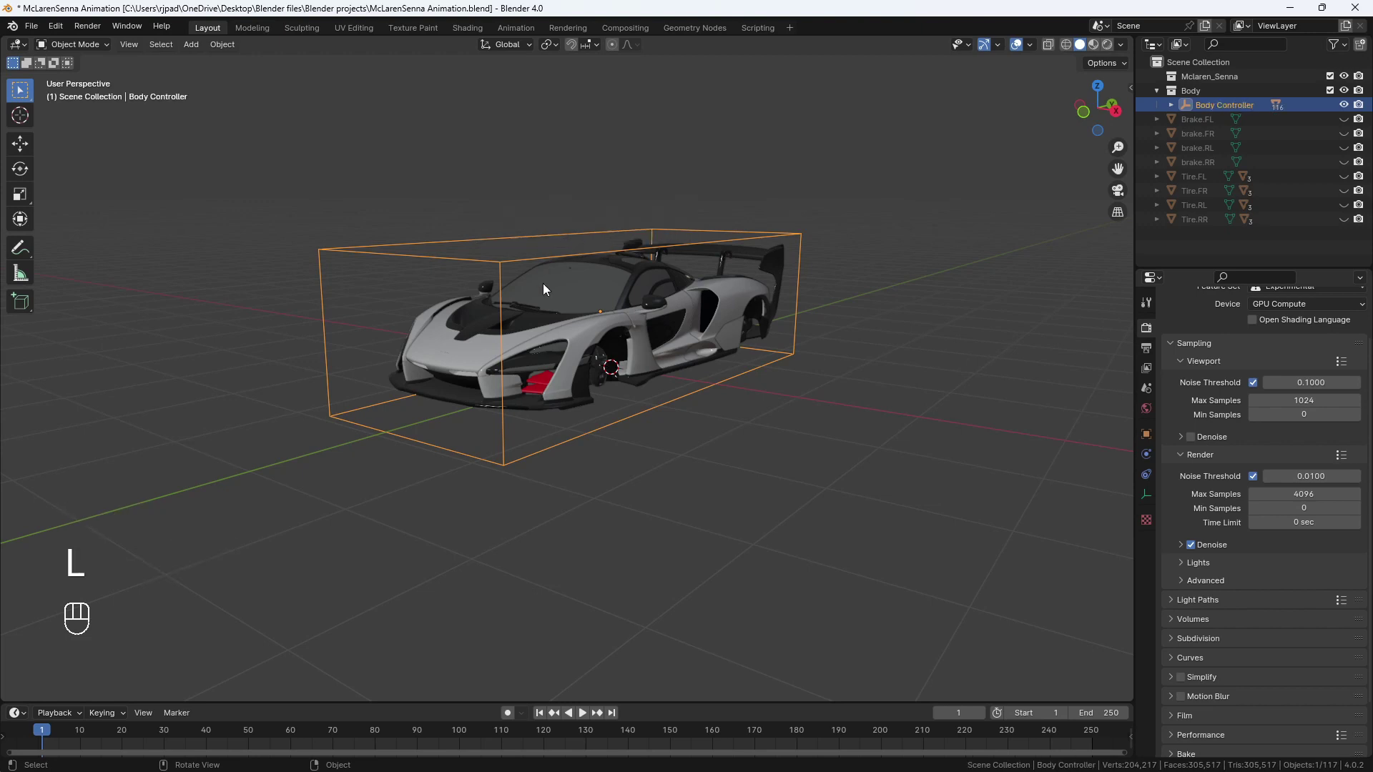
Unhide all hidden brake and tire objects, clear the selection, and collapse the Body collection in the outliner.
{"action": "middle_click_drag", "start_coordinate": [879, 309], "coordinate": [1083, 203]}
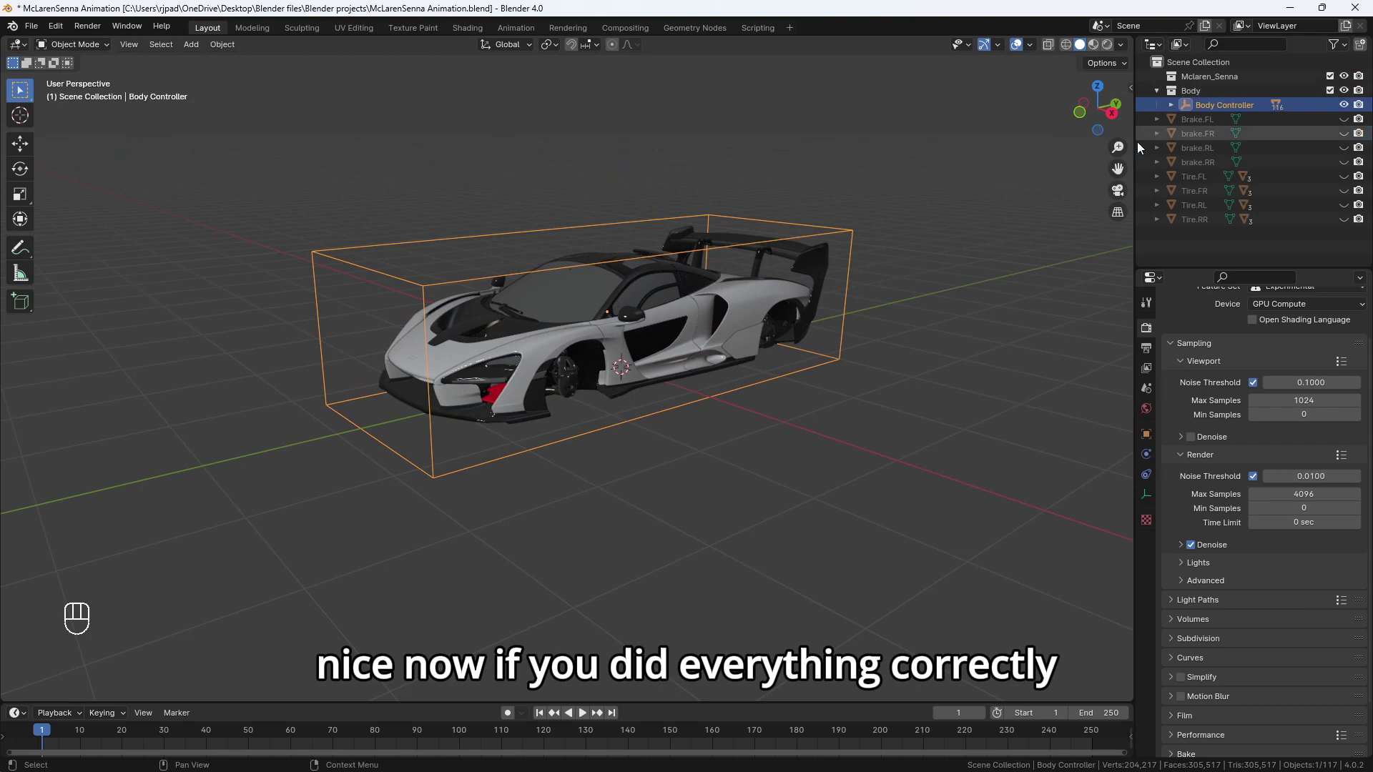
{"action": "middle_click_drag", "start_coordinate": [664, 302], "coordinate": [688, 293]}
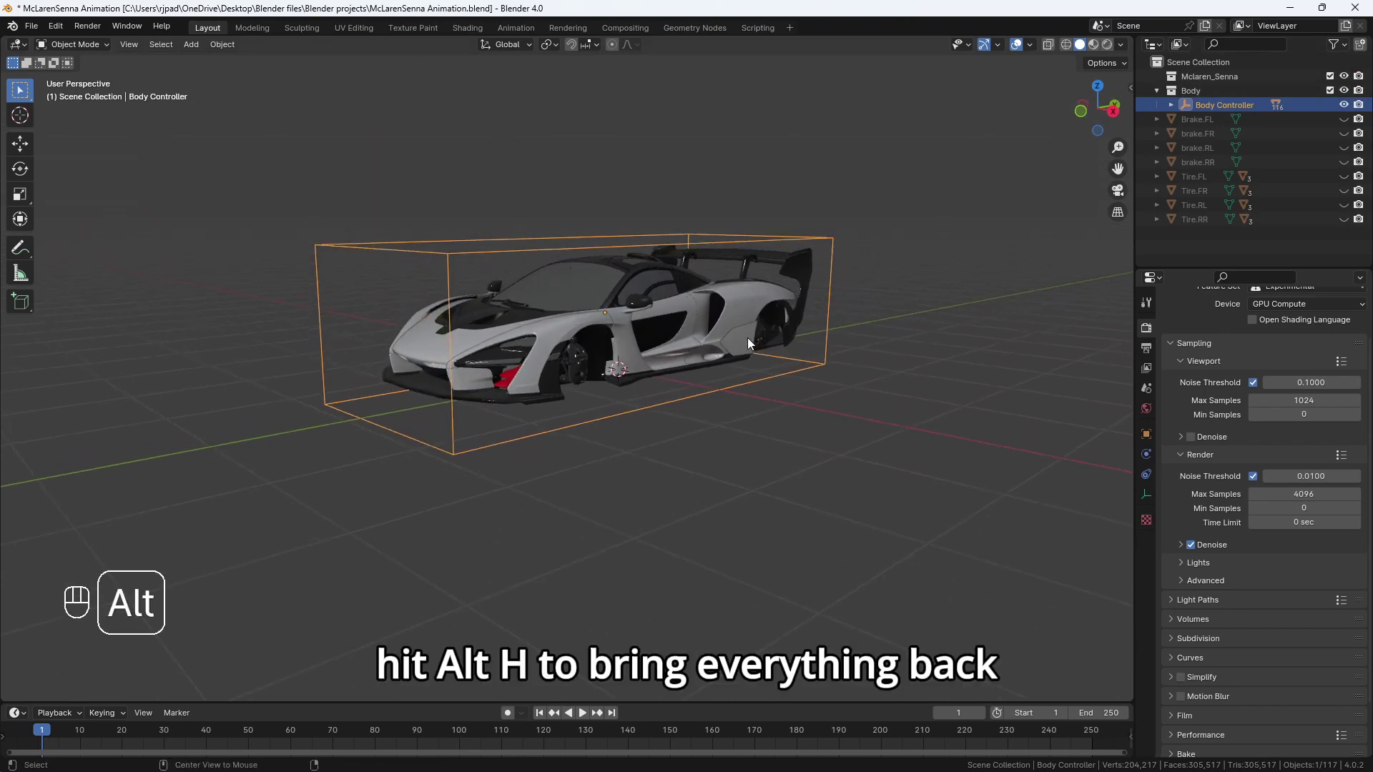
{"action": "key", "text": "alt+h"}
{"action": "left_click", "coordinate": [811, 450]}
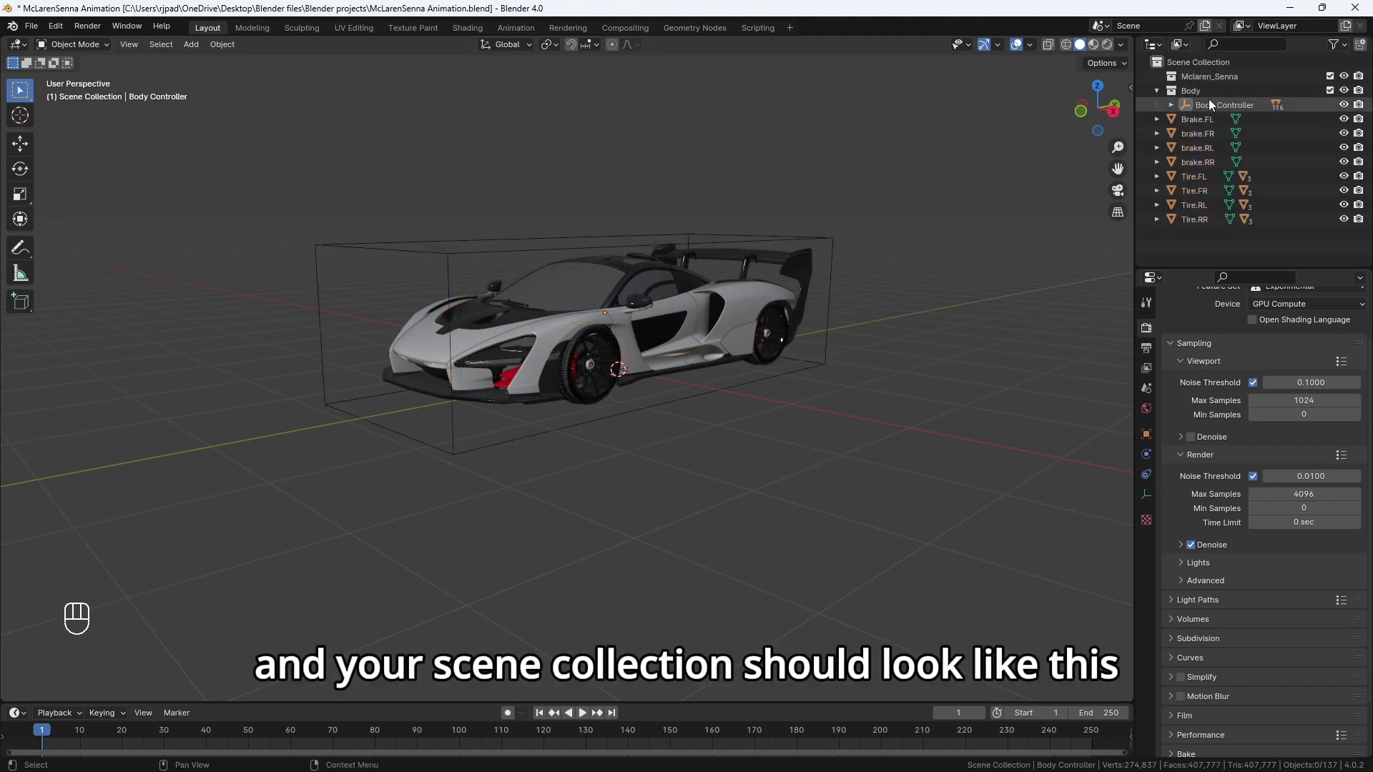
{"action": "left_click", "coordinate": [1154, 92]}
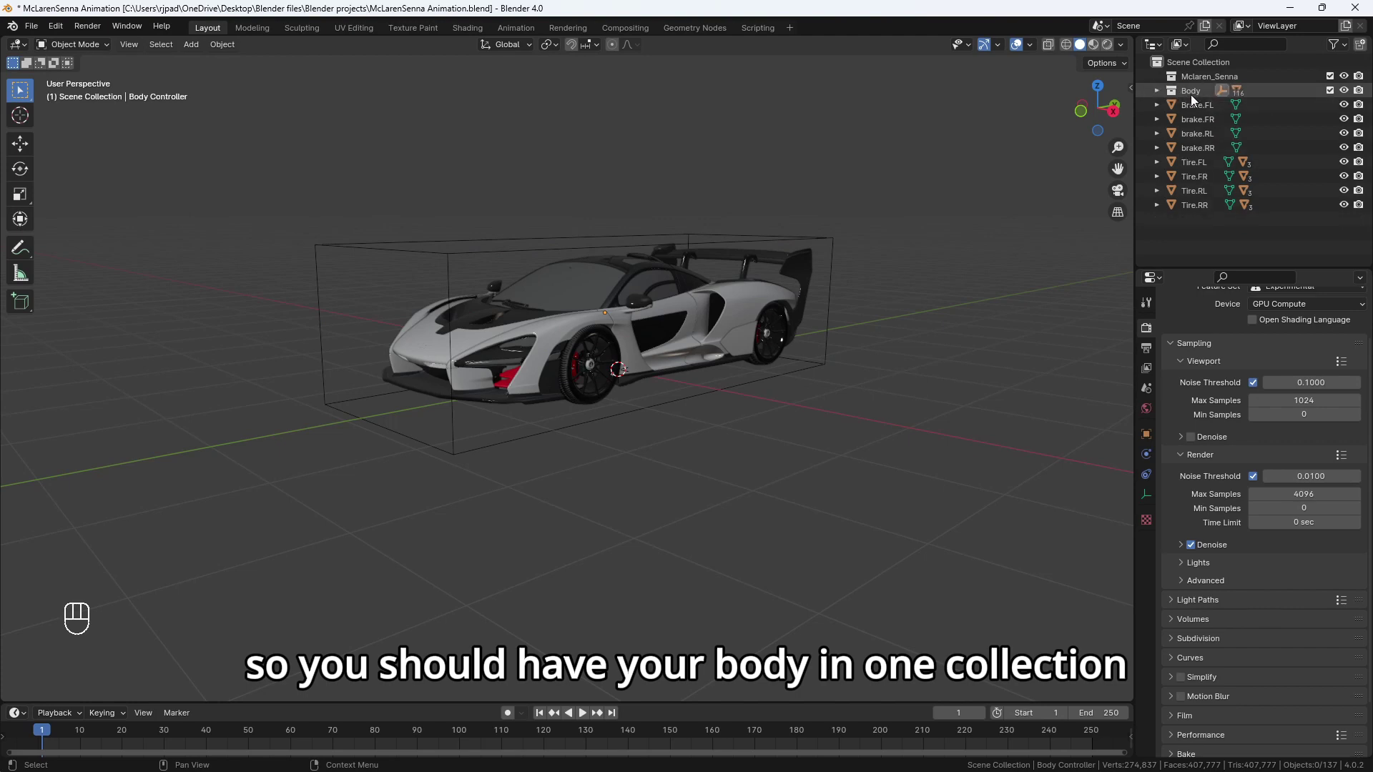
{"action": "left_click", "coordinate": [1194, 206]}
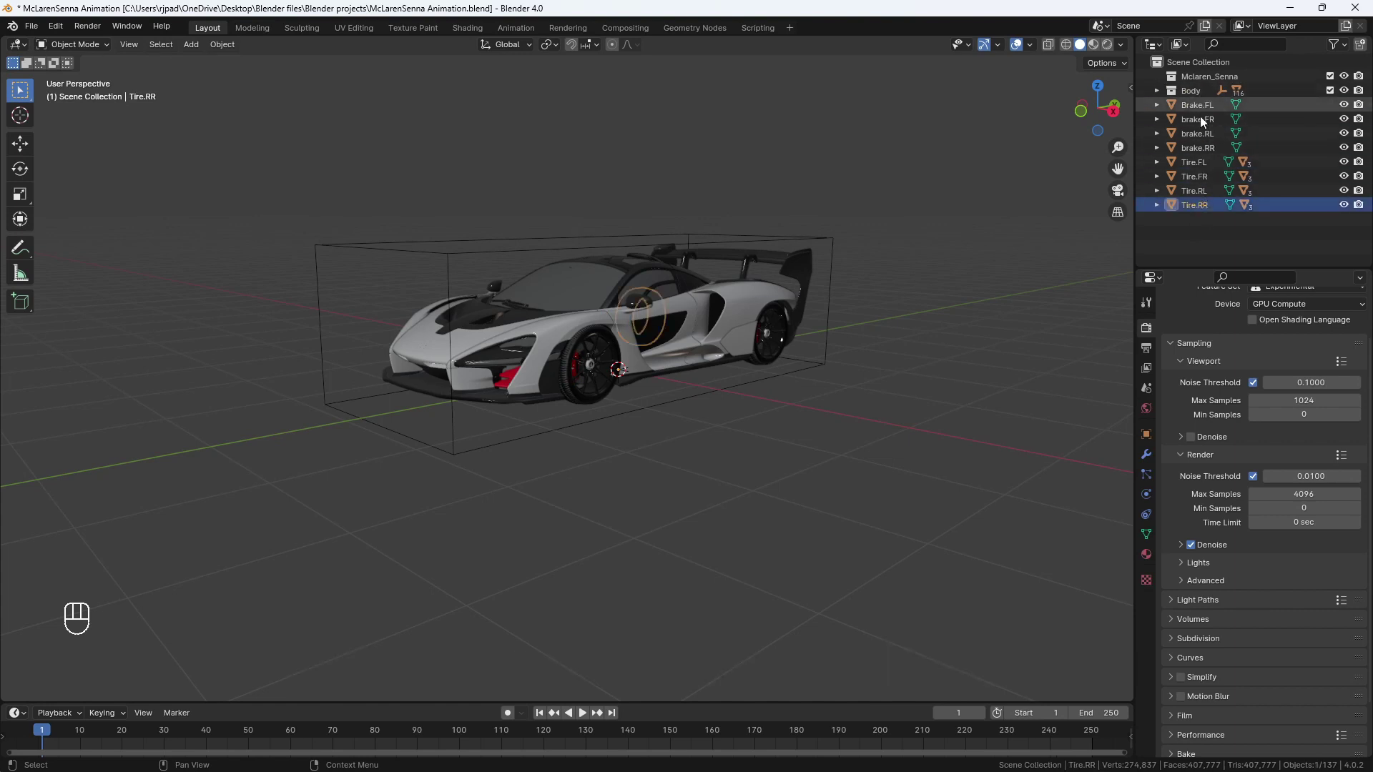
{"action": "left_click", "coordinate": [1194, 222]}
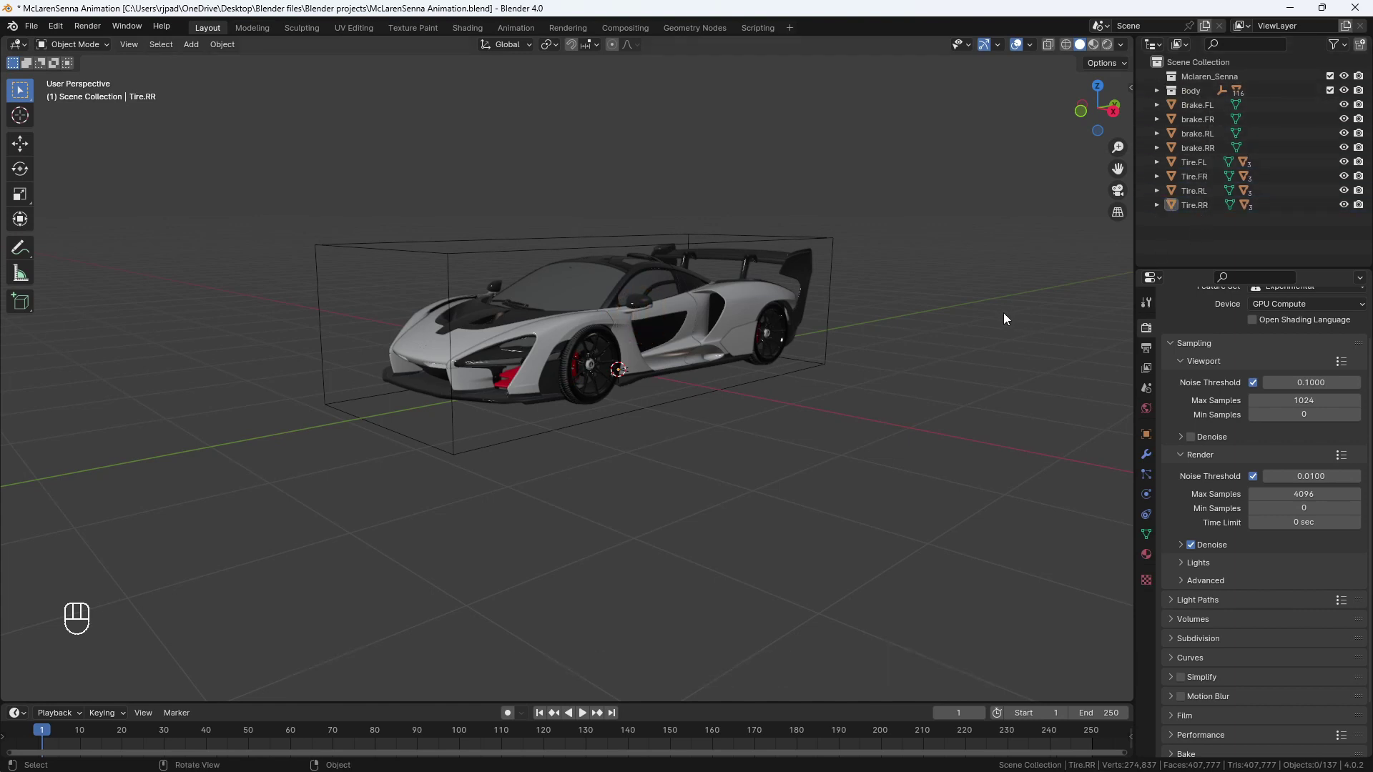
Show the Launch Control add-on's settings in the viewport sidebar and list the collections available for the vehicle.
{"action": "middle_click_drag", "start_coordinate": [956, 330], "coordinate": [885, 348]}
{"action": "key", "text": "n"}
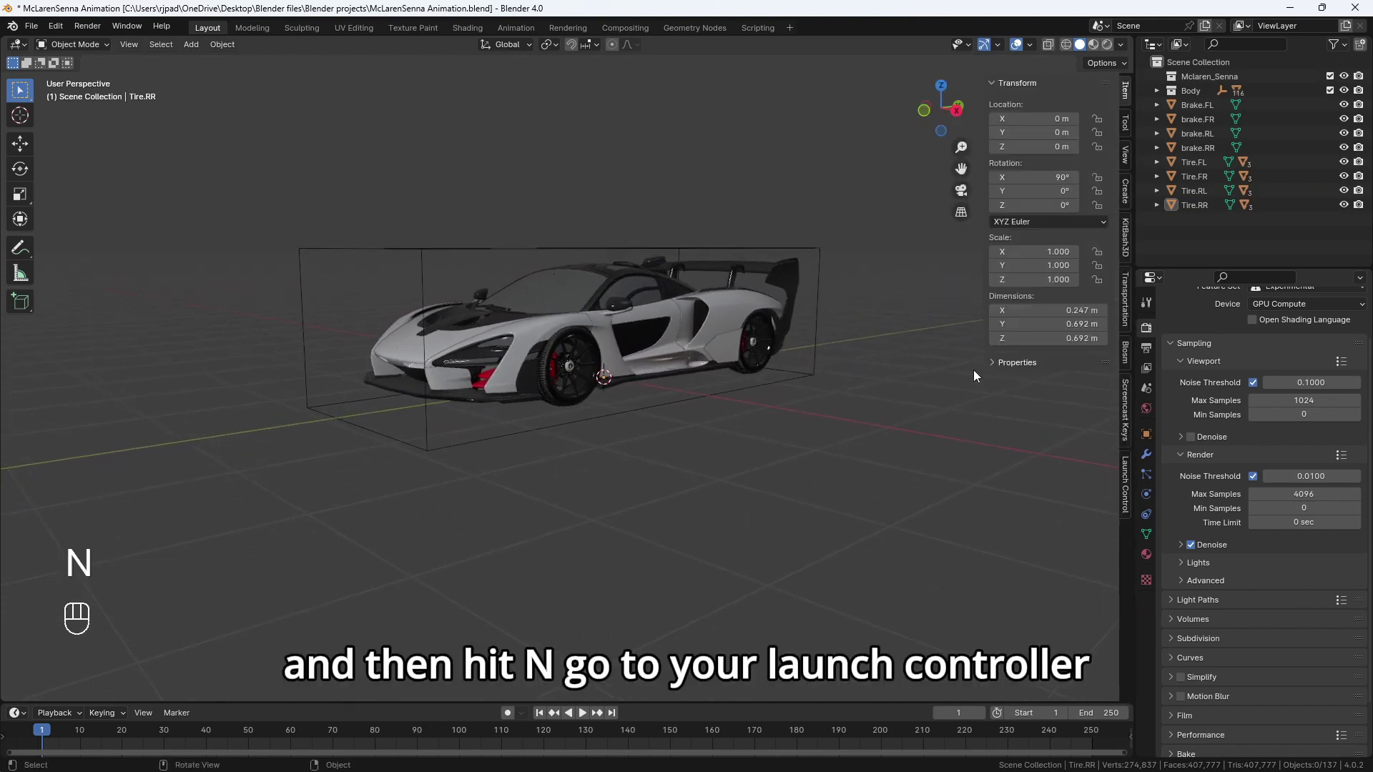
{"action": "left_click", "coordinate": [1125, 486]}
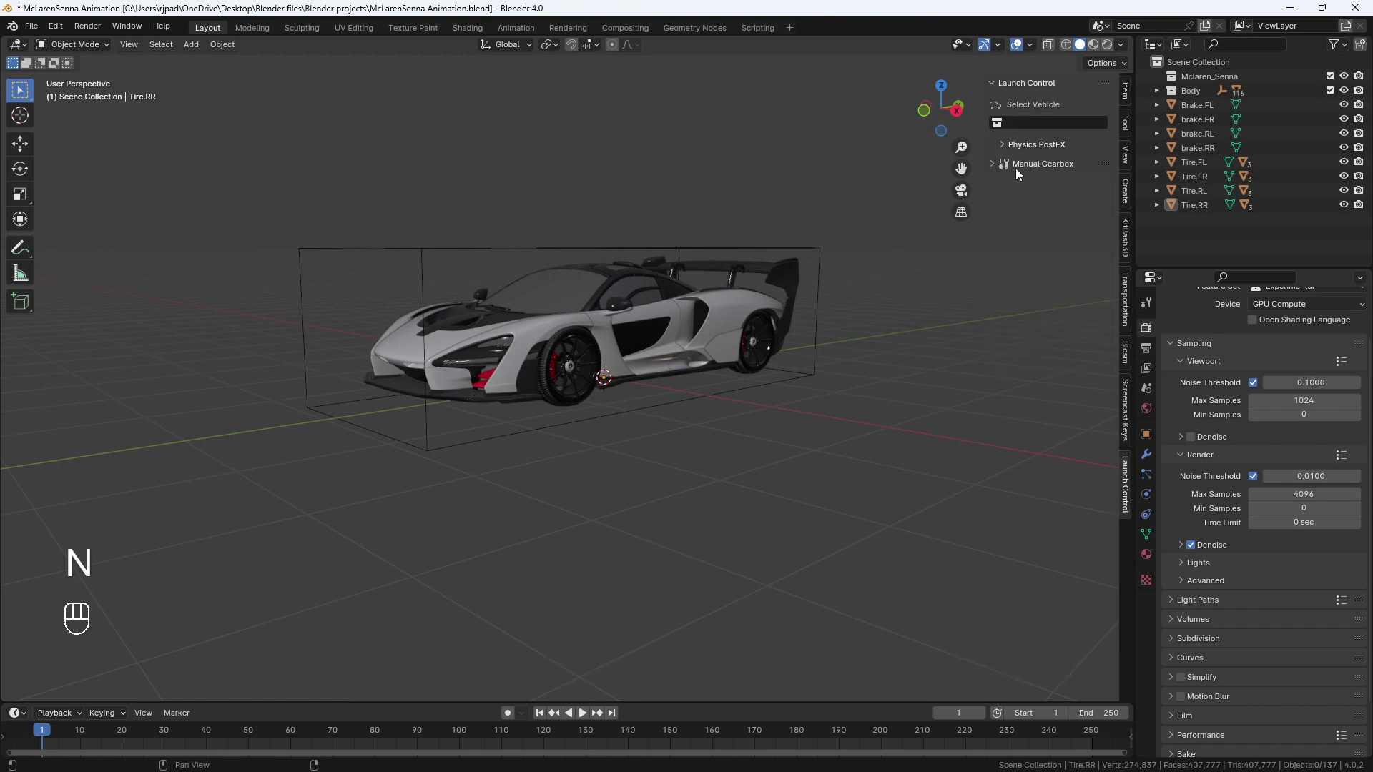
{"action": "left_click", "coordinate": [1021, 123]}
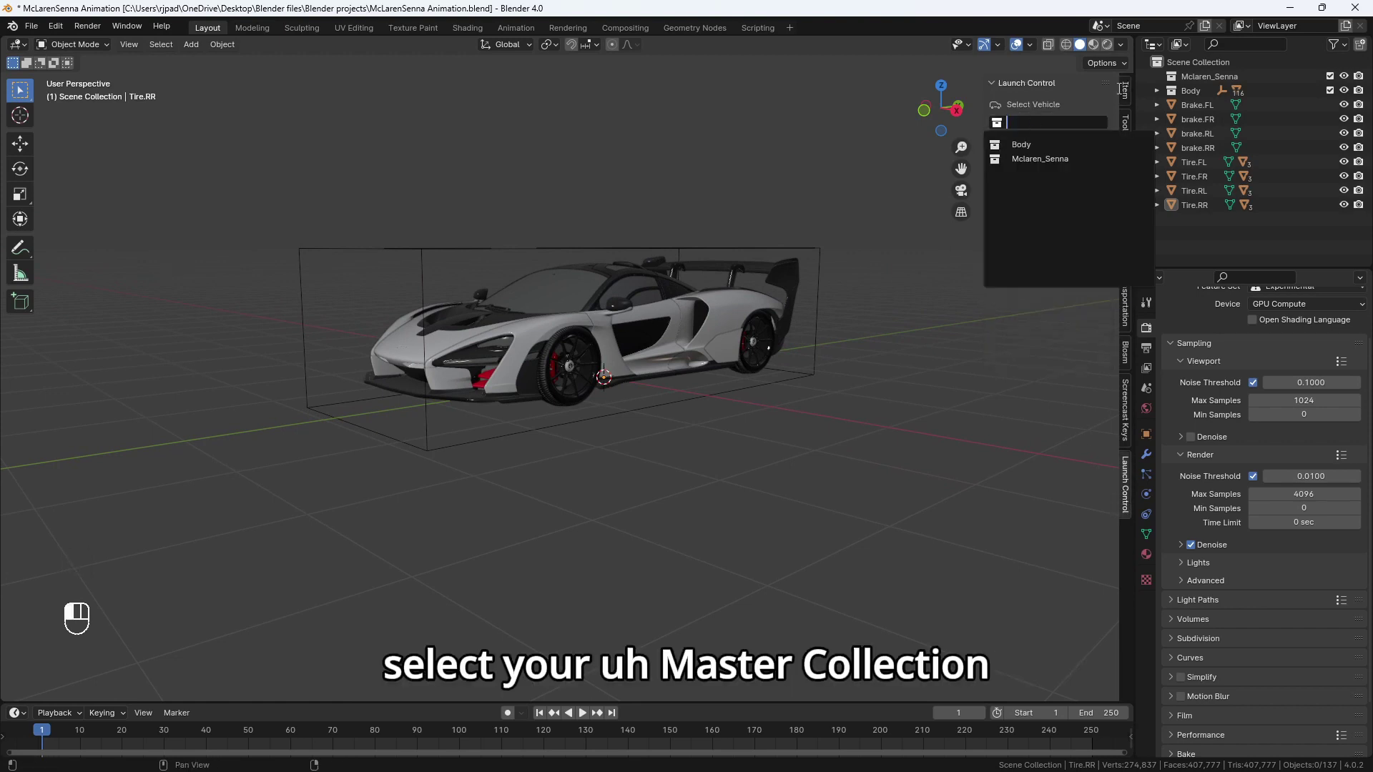
Move the Body collection and all four brake and four tire objects into the Mclaren_Senna collection.
{"action": "left_click_drag", "start_coordinate": [1194, 93], "coordinate": [1203, 75]}
{"action": "left_click", "coordinate": [1190, 105]}
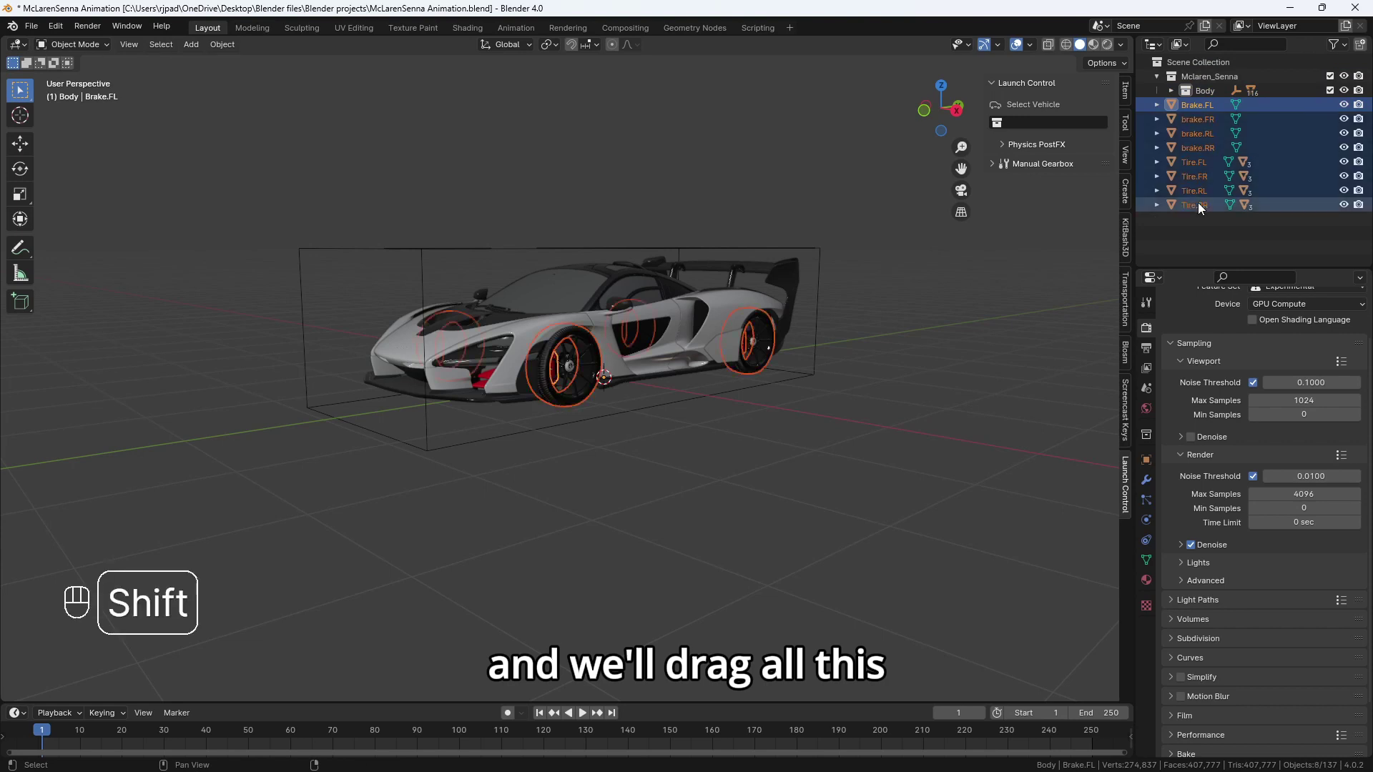
{"action": "left_click_drag", "start_coordinate": [1190, 106], "coordinate": [1223, 74]}
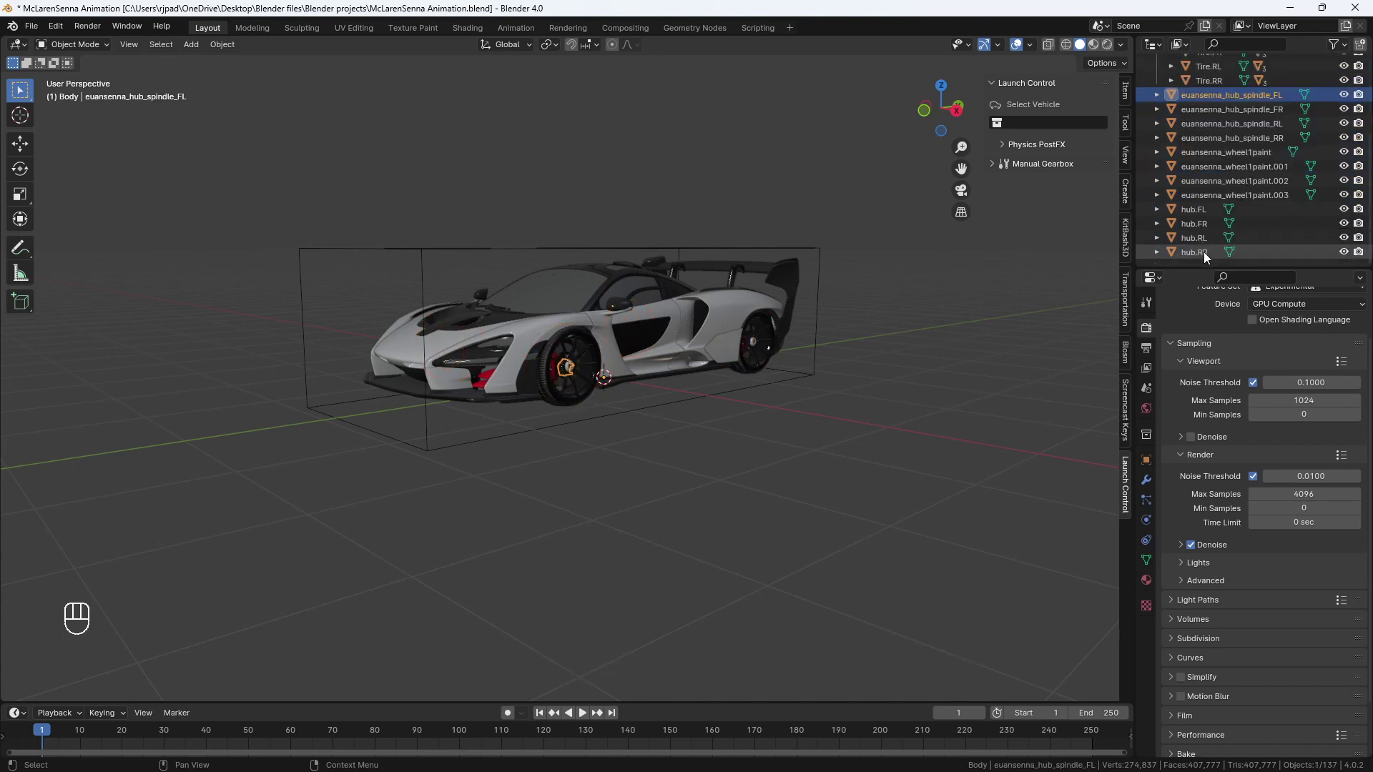
Move the remaining hub spindle, wheel paint and hub objects into the Mclaren_Senna collection and check its contents.
{"action": "left_click", "coordinate": [1203, 252], "text": "shift"}
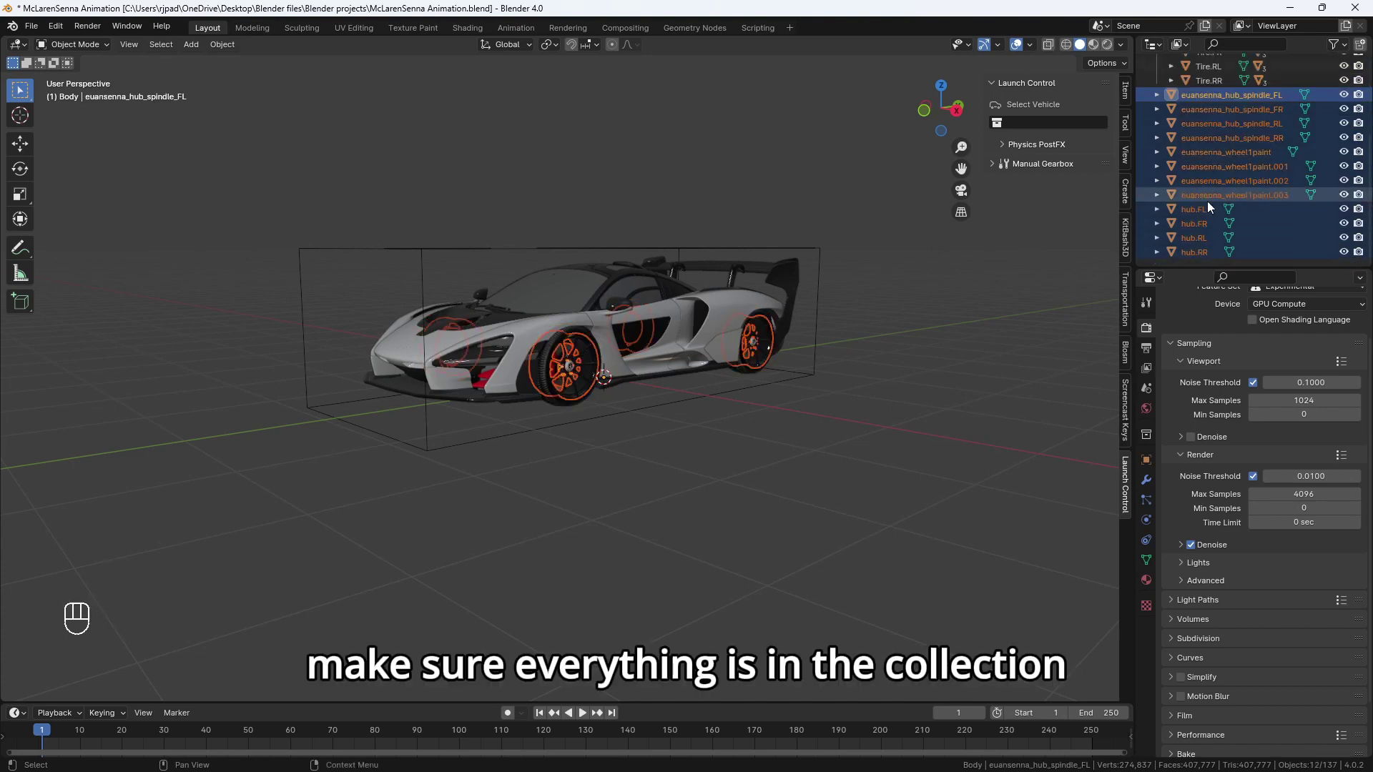
{"action": "scroll", "coordinate": [1207, 201], "scroll_direction": "up", "scroll_amount": 4}
{"action": "scroll", "coordinate": [1207, 200], "scroll_direction": "down", "scroll_amount": 4}
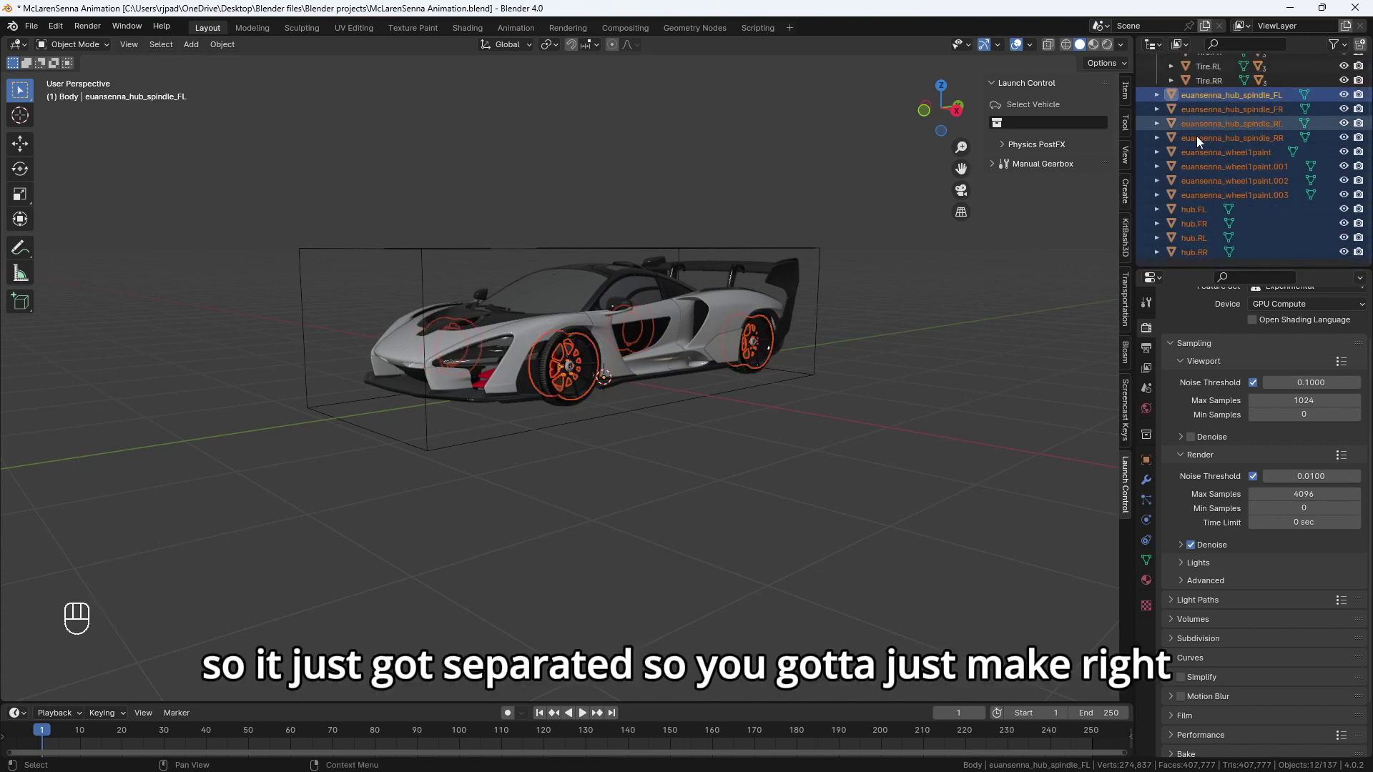
{"action": "scroll", "coordinate": [1228, 151], "scroll_direction": "up", "scroll_amount": 4}
{"action": "left_click_drag", "start_coordinate": [1207, 225], "coordinate": [1208, 74]}
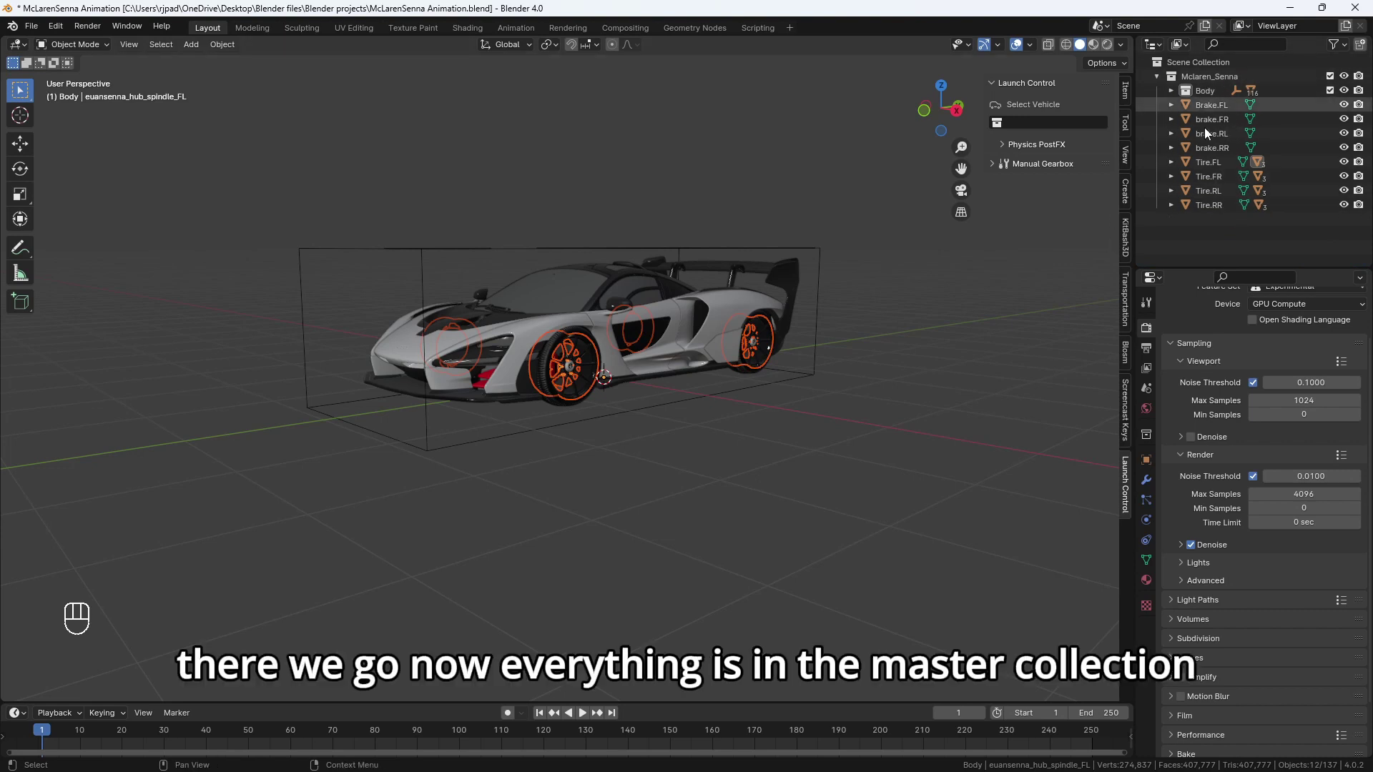
{"action": "left_click", "coordinate": [1156, 76]}
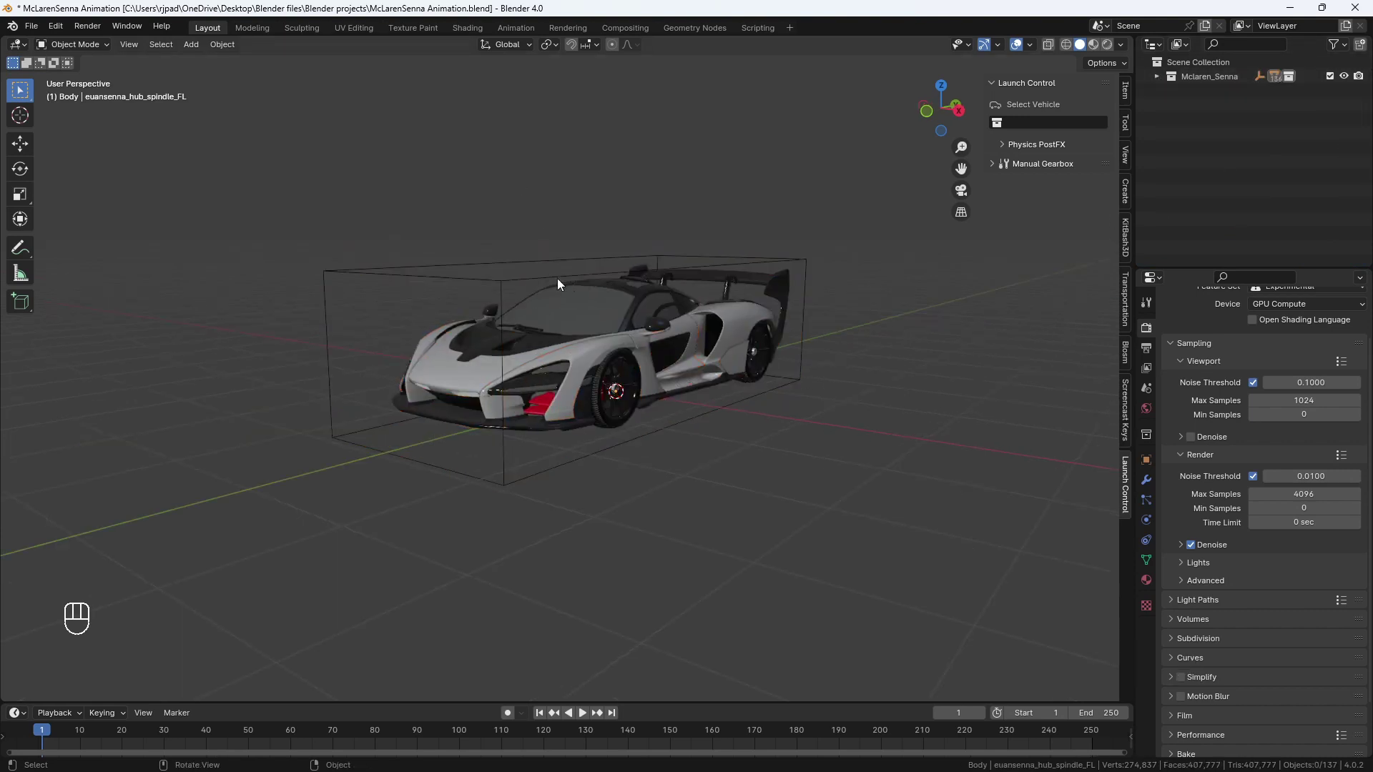
{"action": "left_click", "coordinate": [1157, 77]}
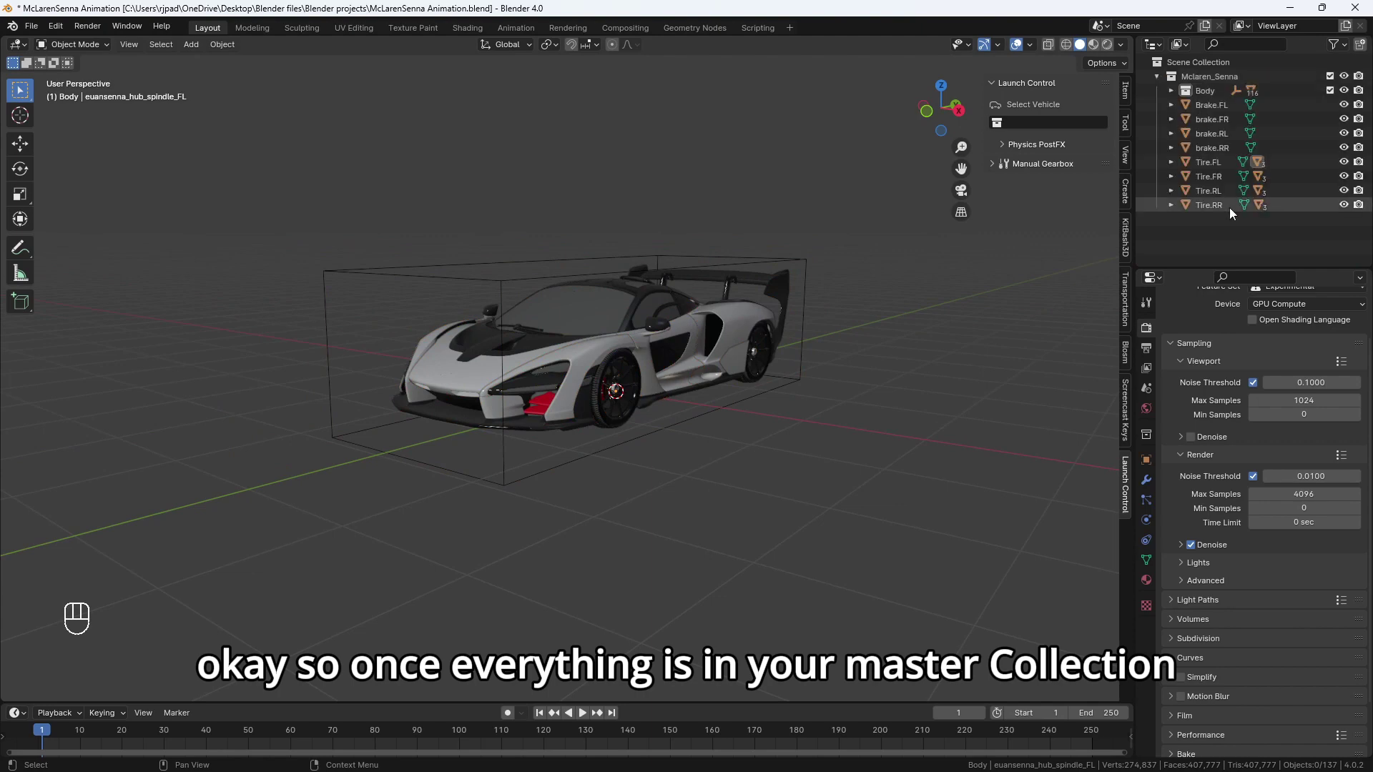
Hide the Body Controller empty and select all visible car objects with the hood as the active object.
{"action": "left_click", "coordinate": [517, 278]}
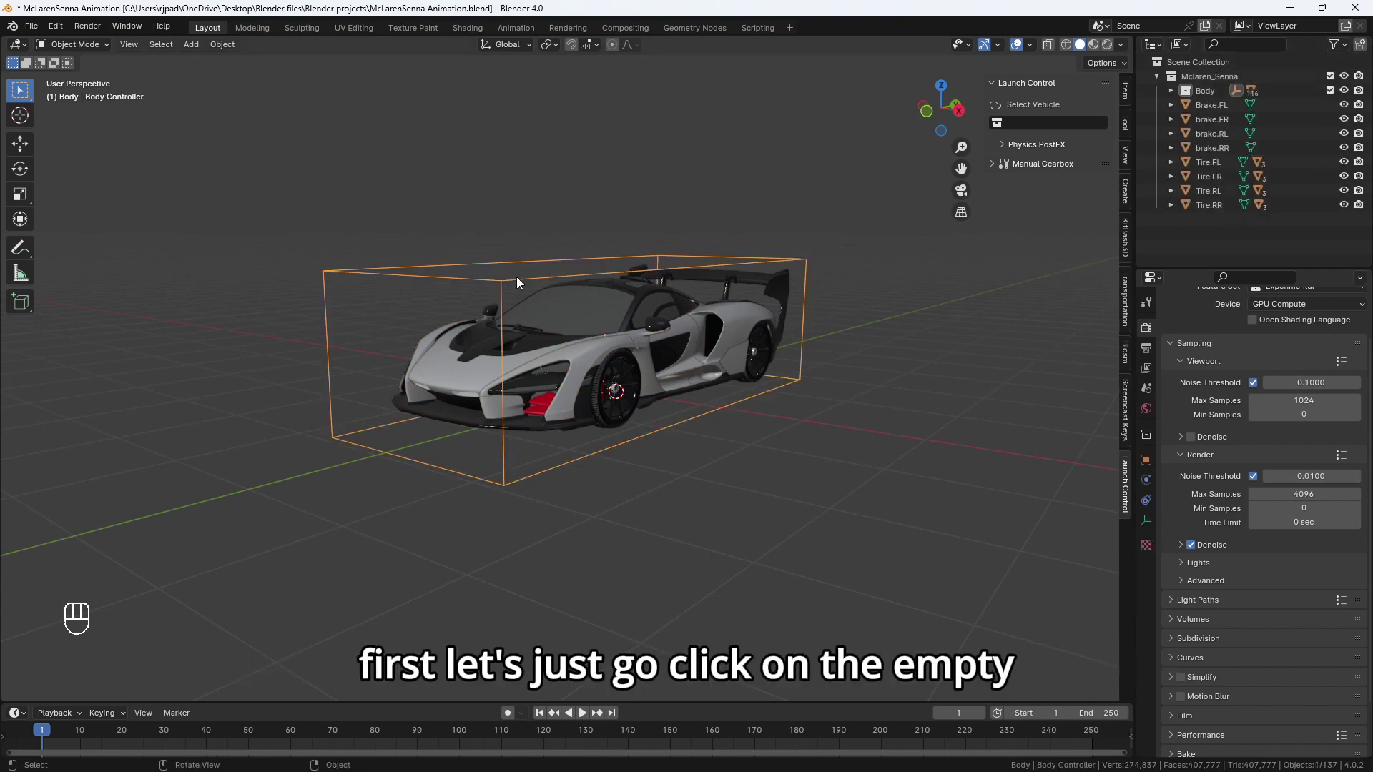
{"action": "key", "text": "h"}
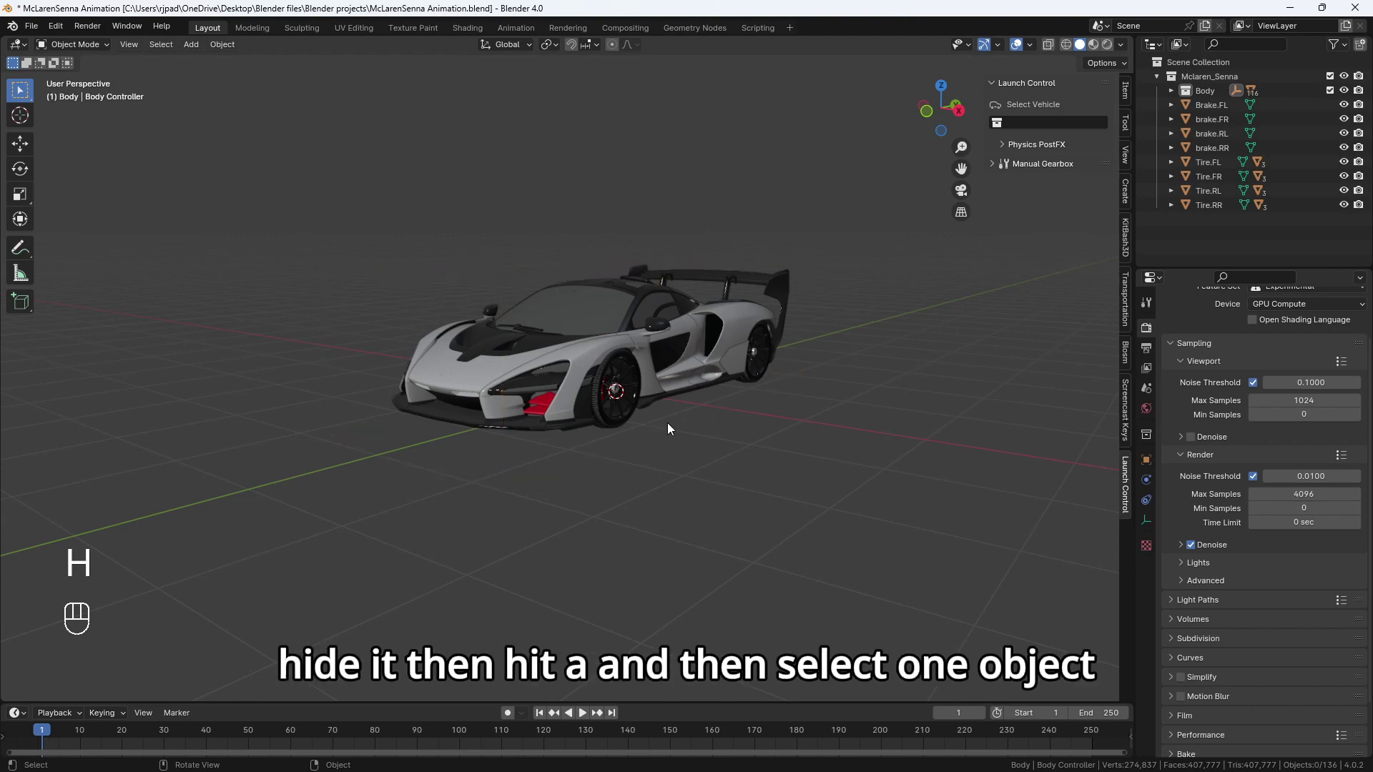
{"action": "key", "text": "a"}
{"action": "middle_click_drag", "start_coordinate": [663, 413], "coordinate": [633, 416], "text": "shift"}
{"action": "middle_click_drag", "start_coordinate": [461, 377], "coordinate": [489, 397]}
{"action": "scroll", "coordinate": [489, 397], "scroll_direction": "up", "scroll_amount": 3}
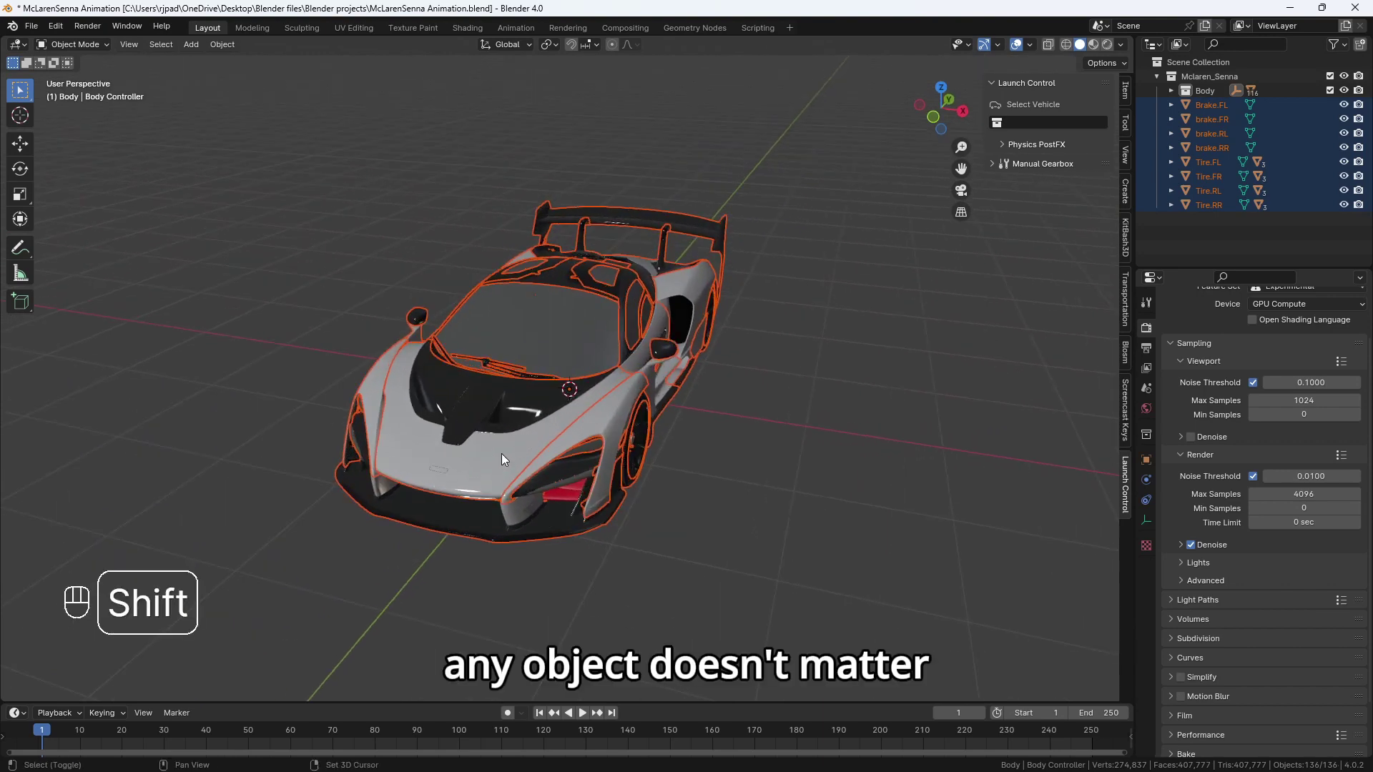
{"action": "left_click", "coordinate": [502, 453], "text": "shift"}
{"action": "middle_click_drag", "start_coordinate": [499, 451], "coordinate": [455, 402]}
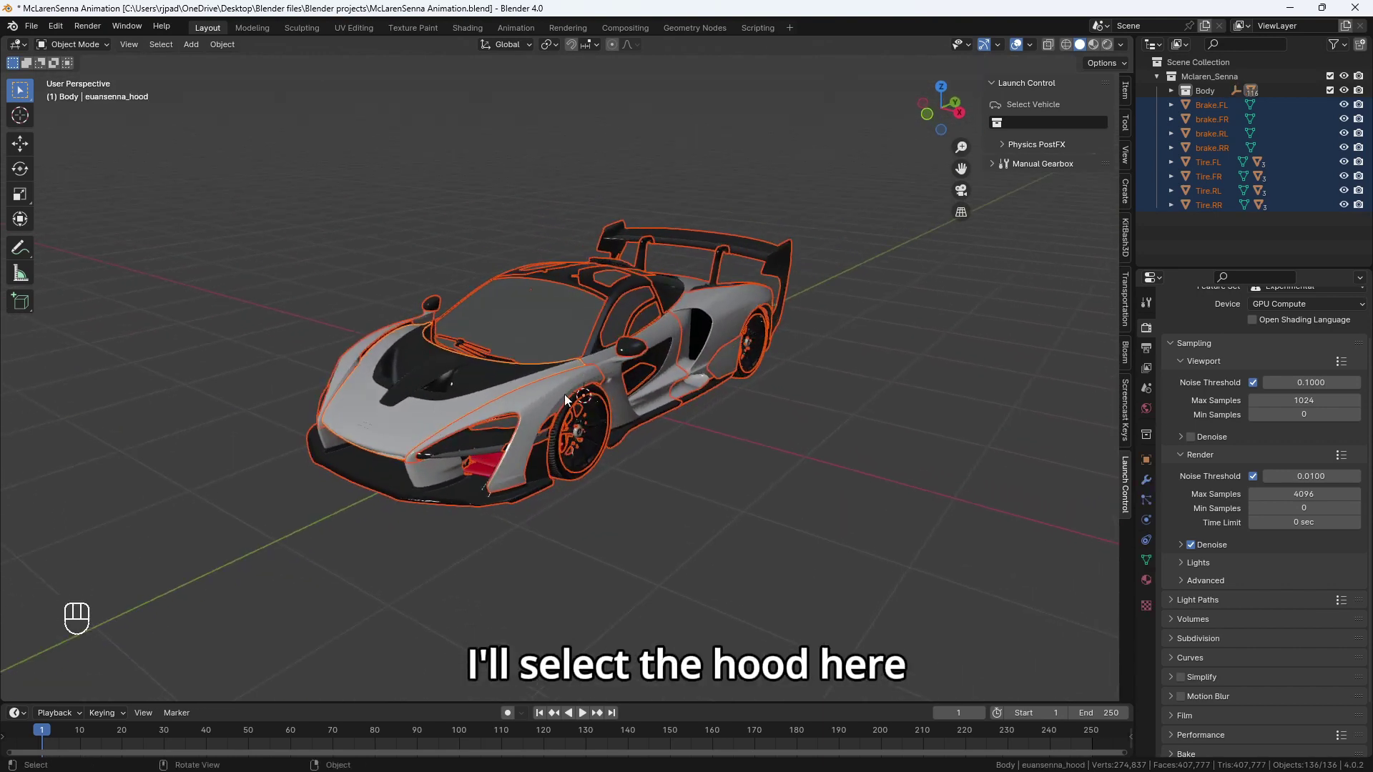
Set the origin of all selected car parts to Center of Mass (Surface).
{"action": "right_click", "coordinate": [479, 396]}
{"action": "mouse_move", "coordinate": [460, 398]}
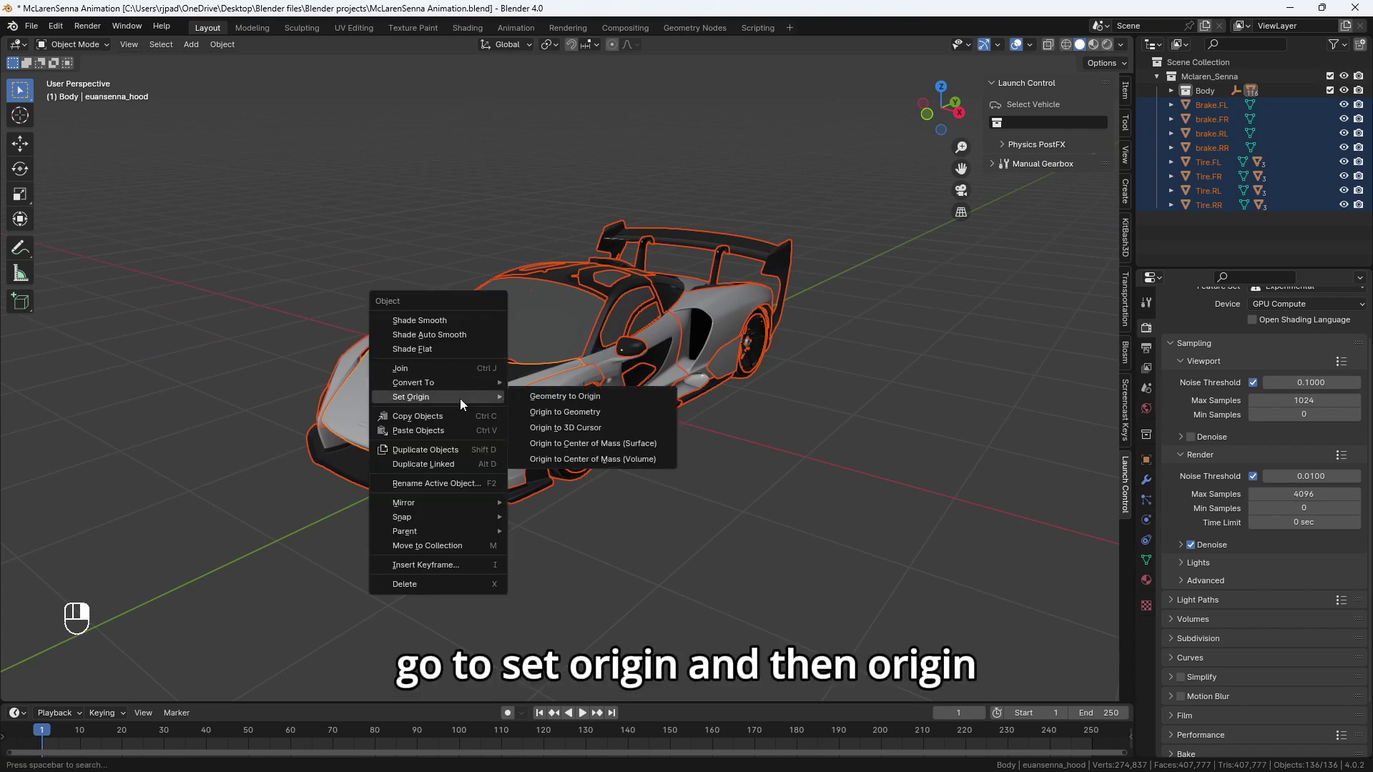
{"action": "left_click", "coordinate": [584, 444]}
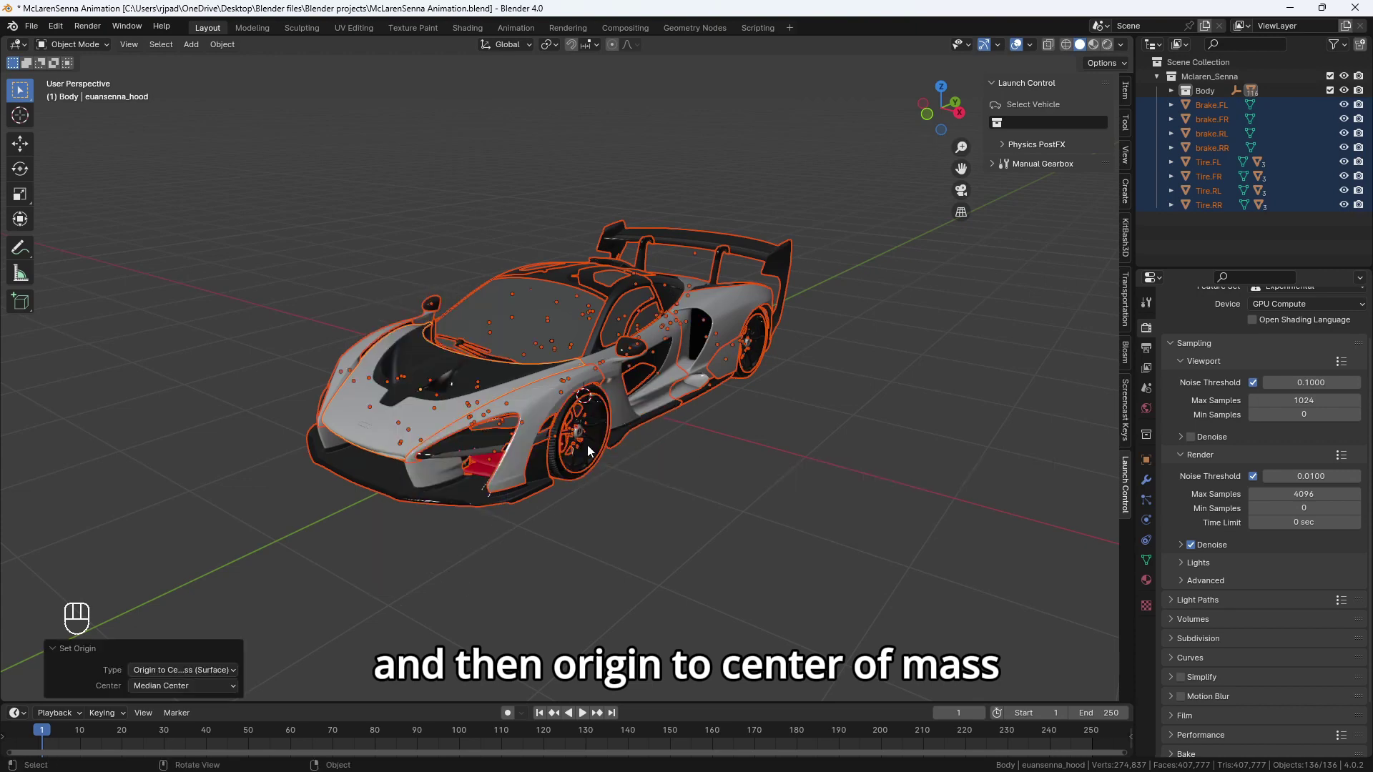
Clear the selection, test-rotate the front left tire about the global X axis in right orthographic view, and undo the rotation.
{"action": "middle_click_drag", "start_coordinate": [586, 445], "coordinate": [527, 440]}
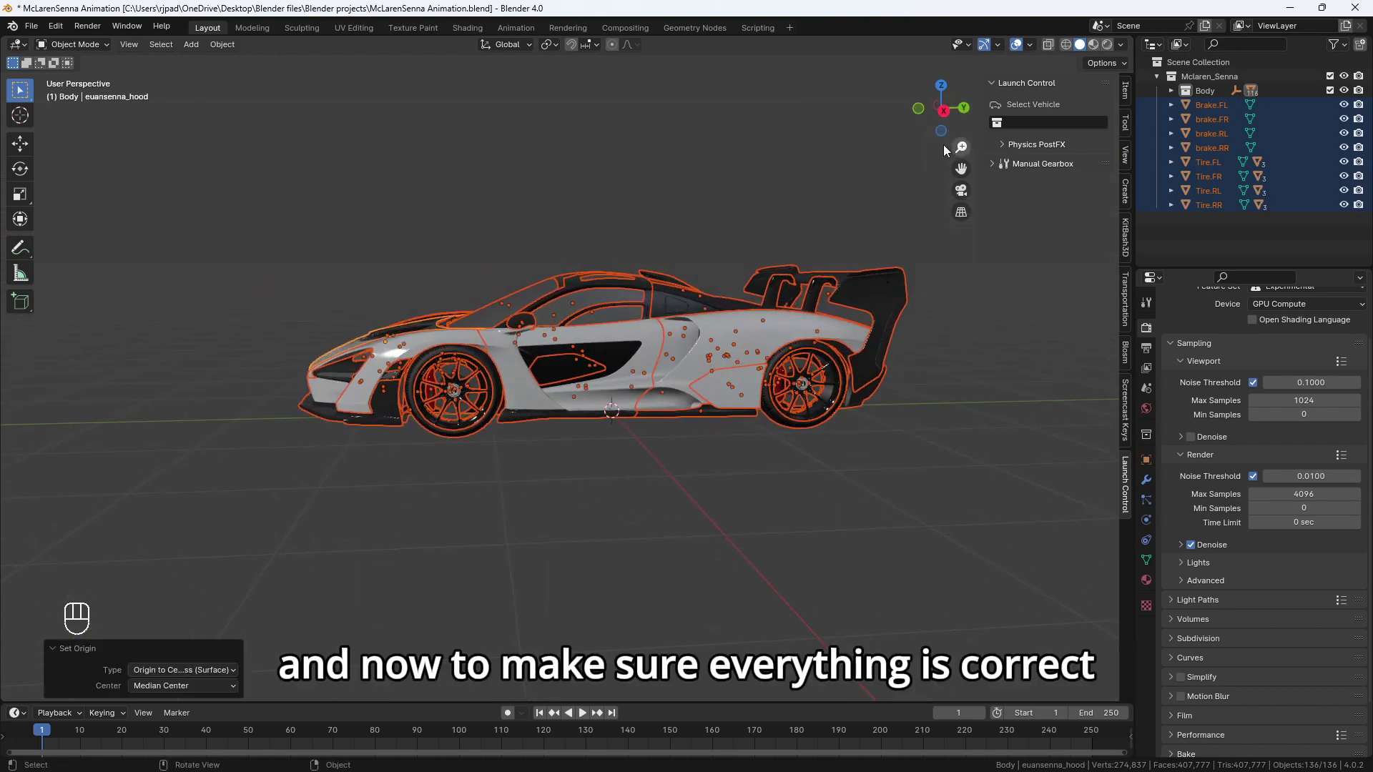
{"action": "left_click", "coordinate": [943, 114]}
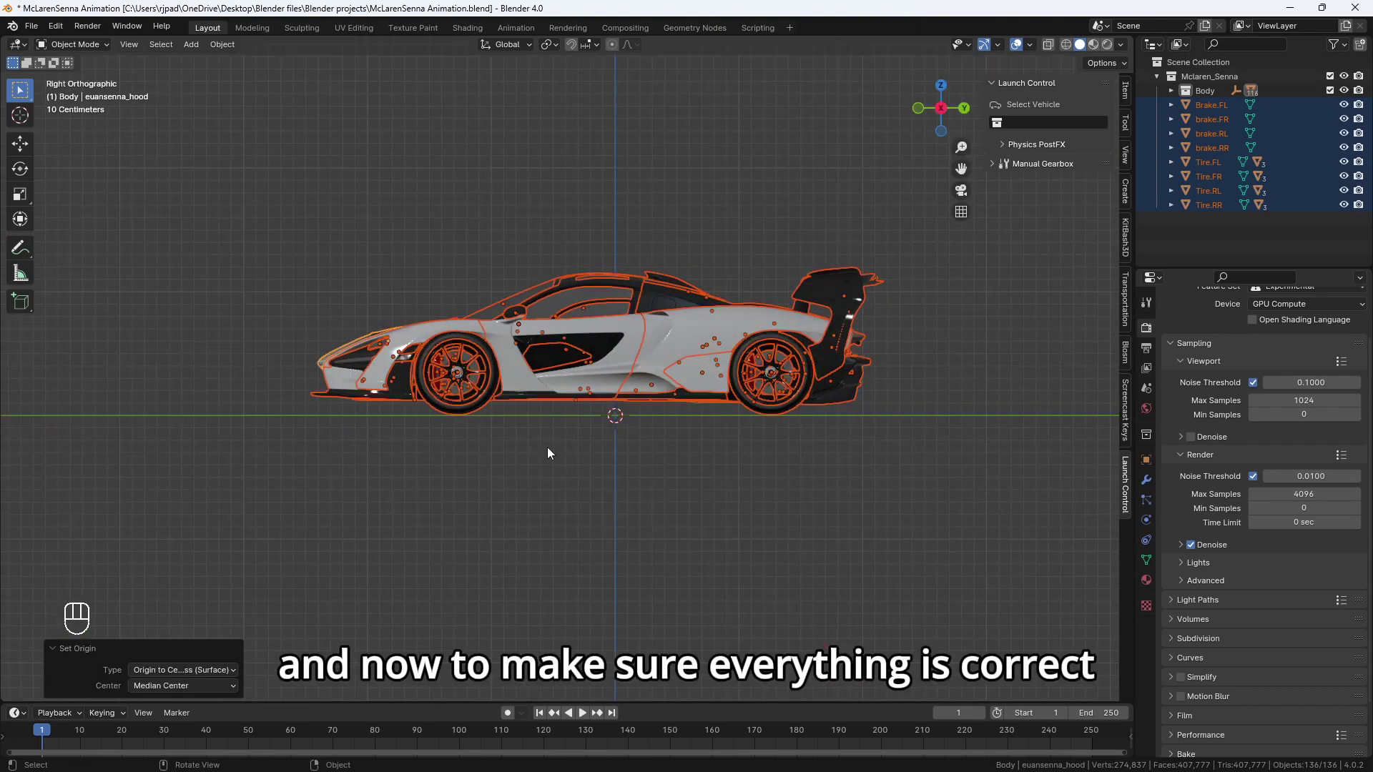
{"action": "scroll", "coordinate": [546, 449], "scroll_direction": "up", "scroll_amount": 4}
{"action": "middle_click_drag", "start_coordinate": [523, 486], "coordinate": [634, 538], "text": "shift"}
{"action": "left_click", "coordinate": [600, 516]}
{"action": "scroll", "coordinate": [629, 525], "scroll_direction": "up", "scroll_amount": 2}
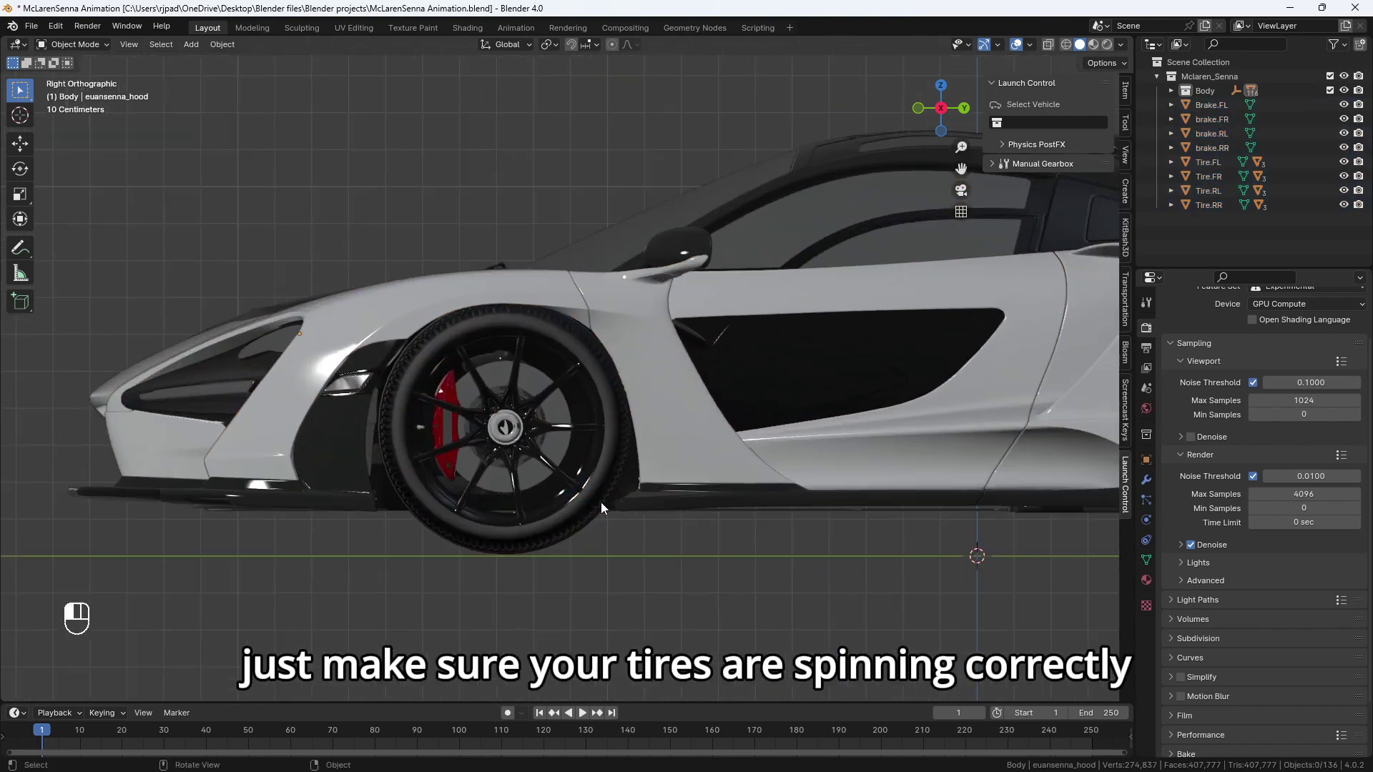
{"action": "left_click", "coordinate": [600, 502]}
{"action": "scroll", "coordinate": [667, 465], "scroll_direction": "down", "scroll_amount": 2}
{"action": "key", "text": "r"}
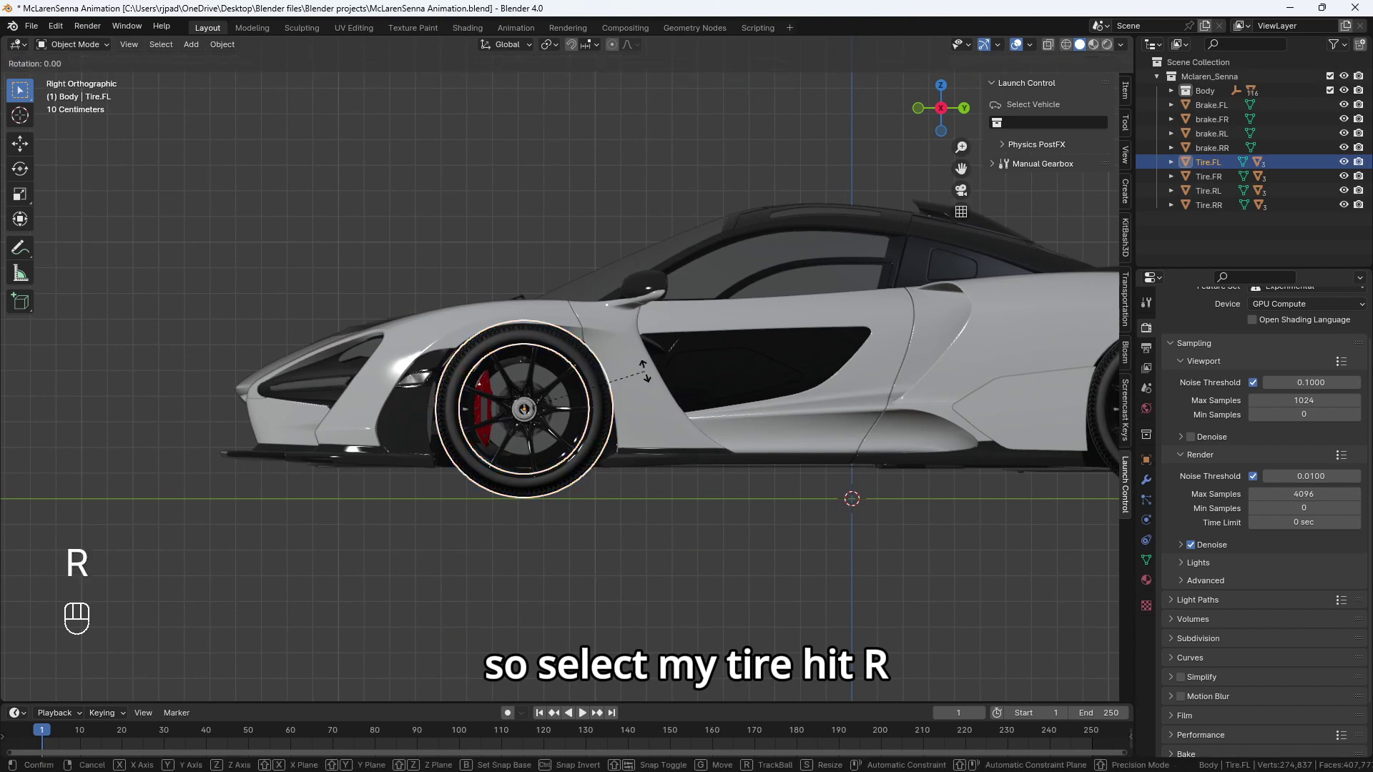
{"action": "key", "text": "y"}
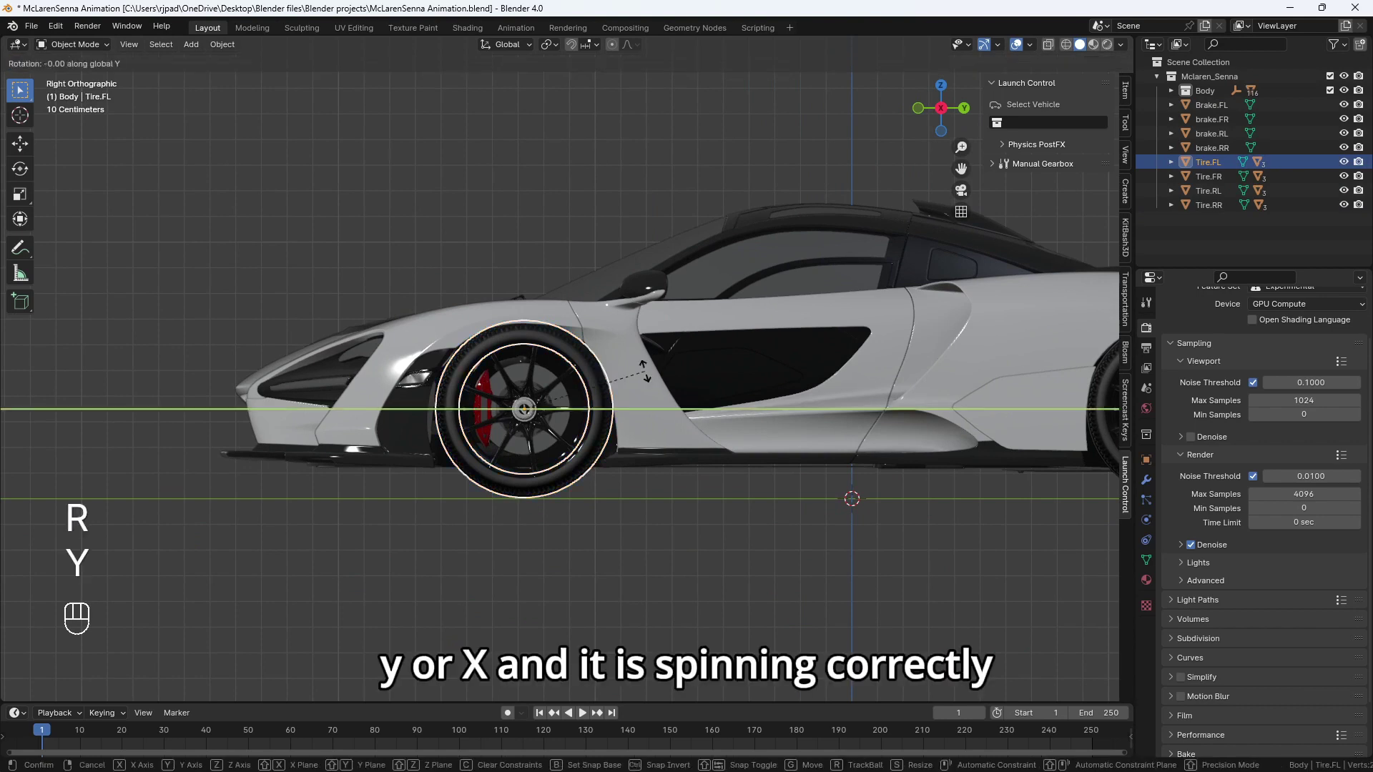
{"action": "key", "text": "x"}
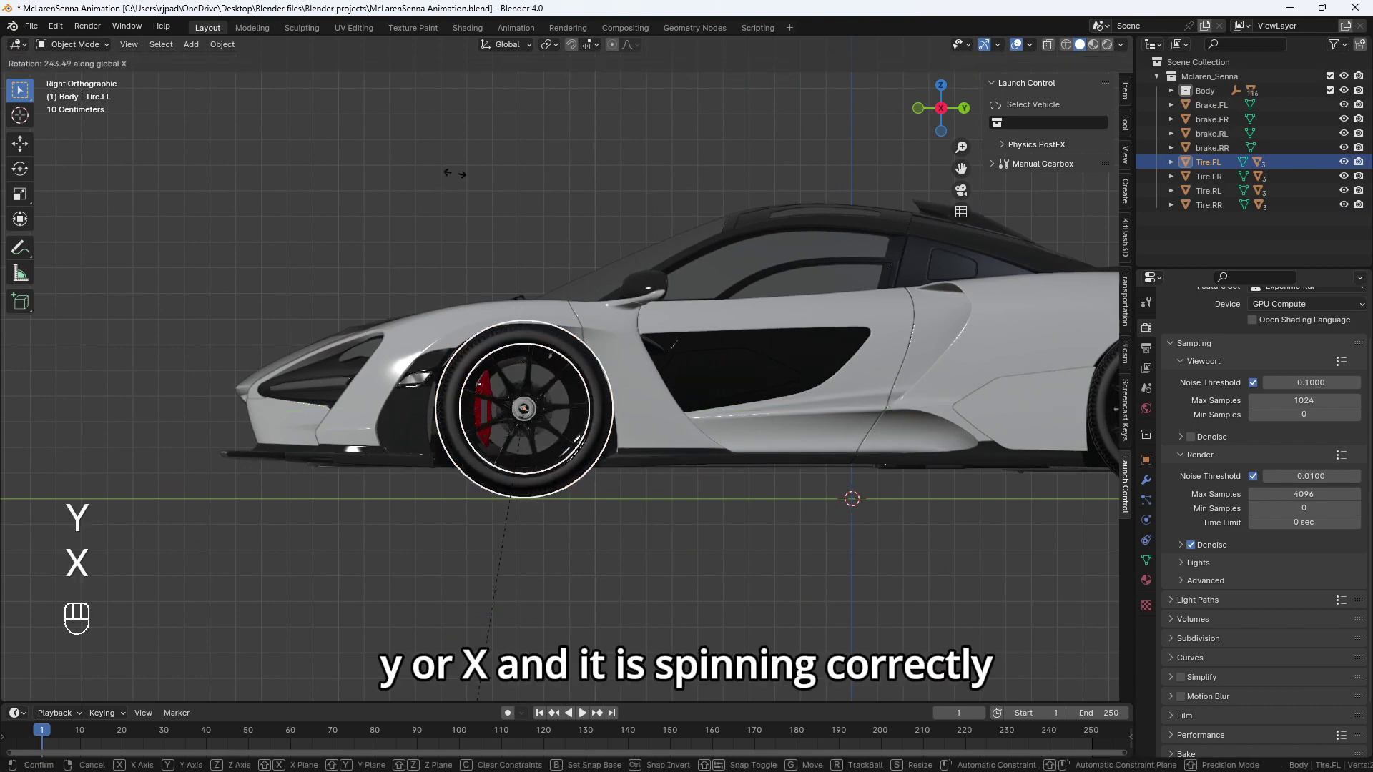
{"action": "left_click", "coordinate": [381, 72]}
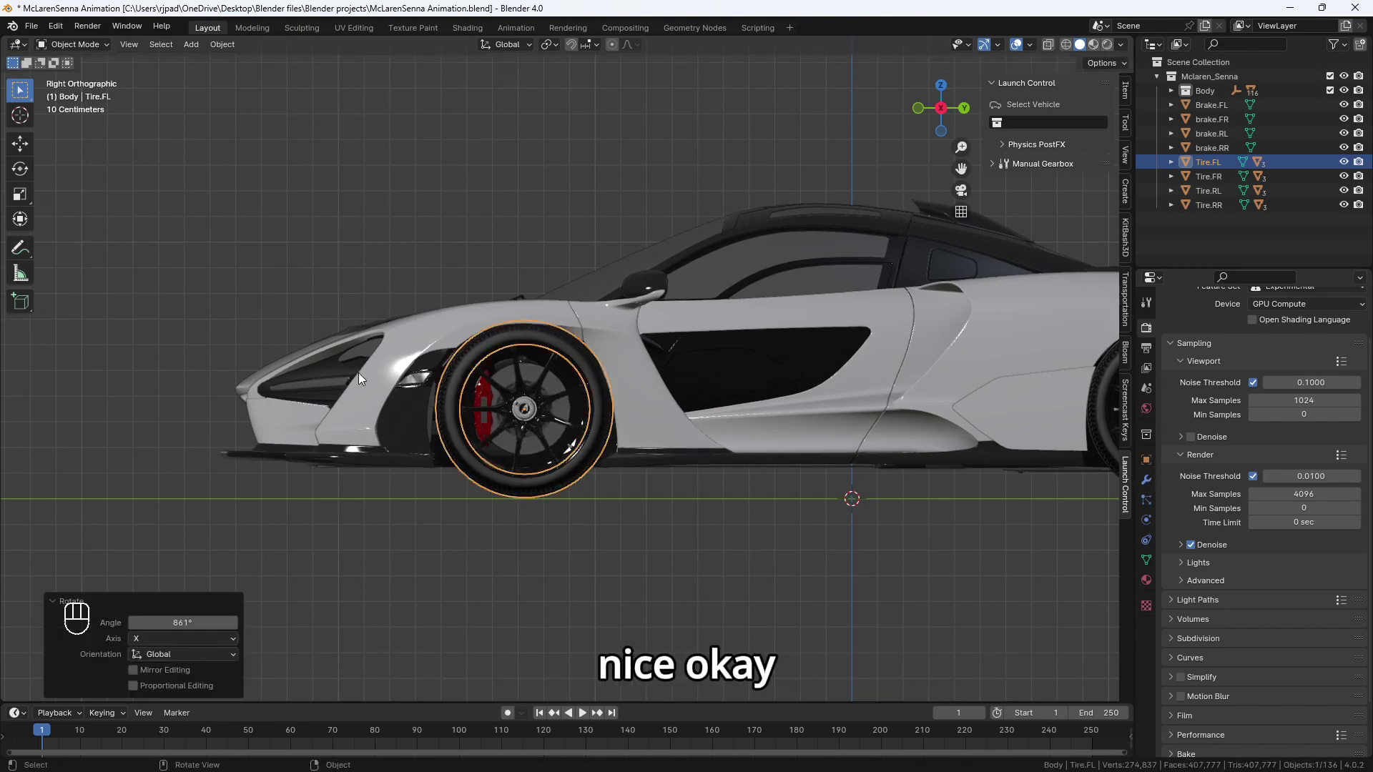
{"action": "key", "text": "ctrl+z"}
Unhide the Body Controller empty inside the Body collection and collapse the Mclaren_Senna collection.
{"action": "middle_click_drag", "start_coordinate": [698, 419], "coordinate": [1028, 235]}
{"action": "key", "text": "h"}
{"action": "left_click", "coordinate": [1156, 76]}
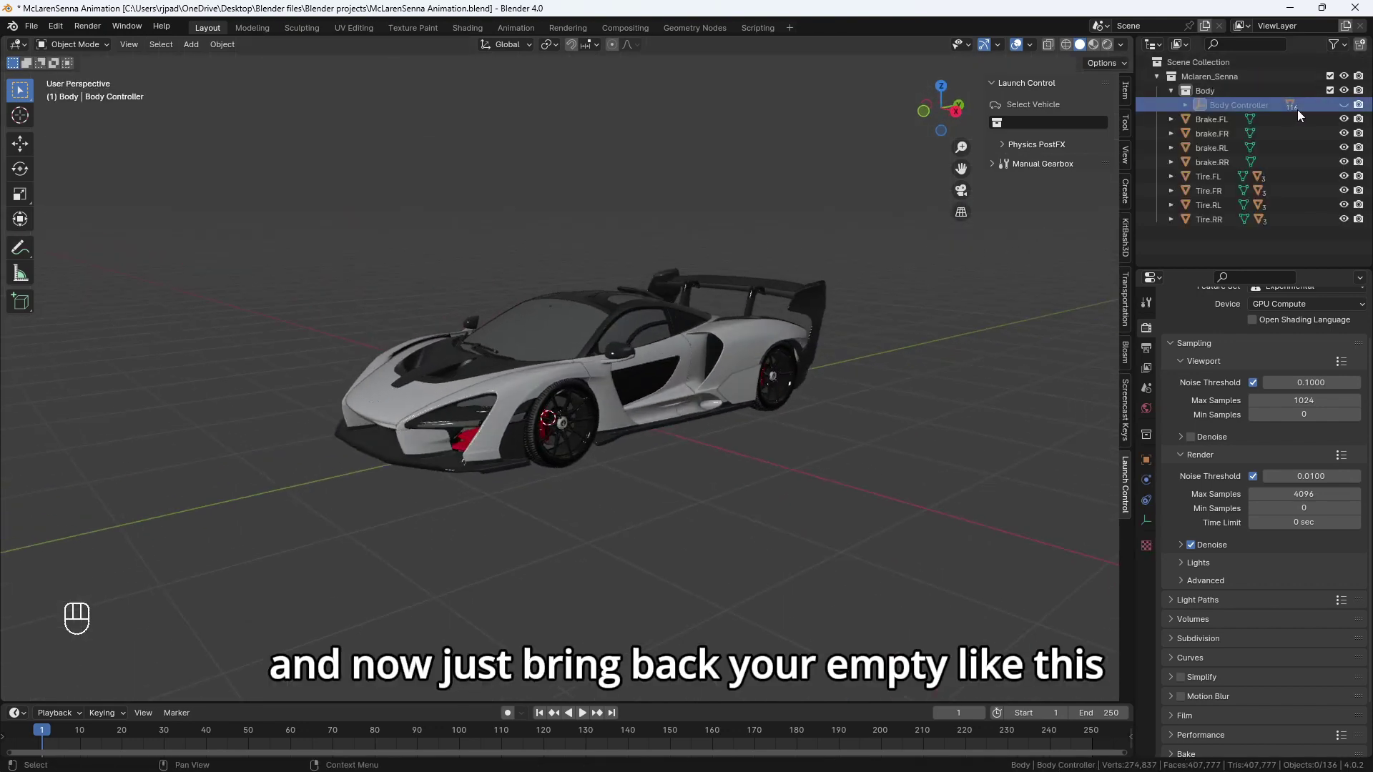
{"action": "key", "text": "alt+h"}
{"action": "left_click", "coordinate": [1156, 77]}
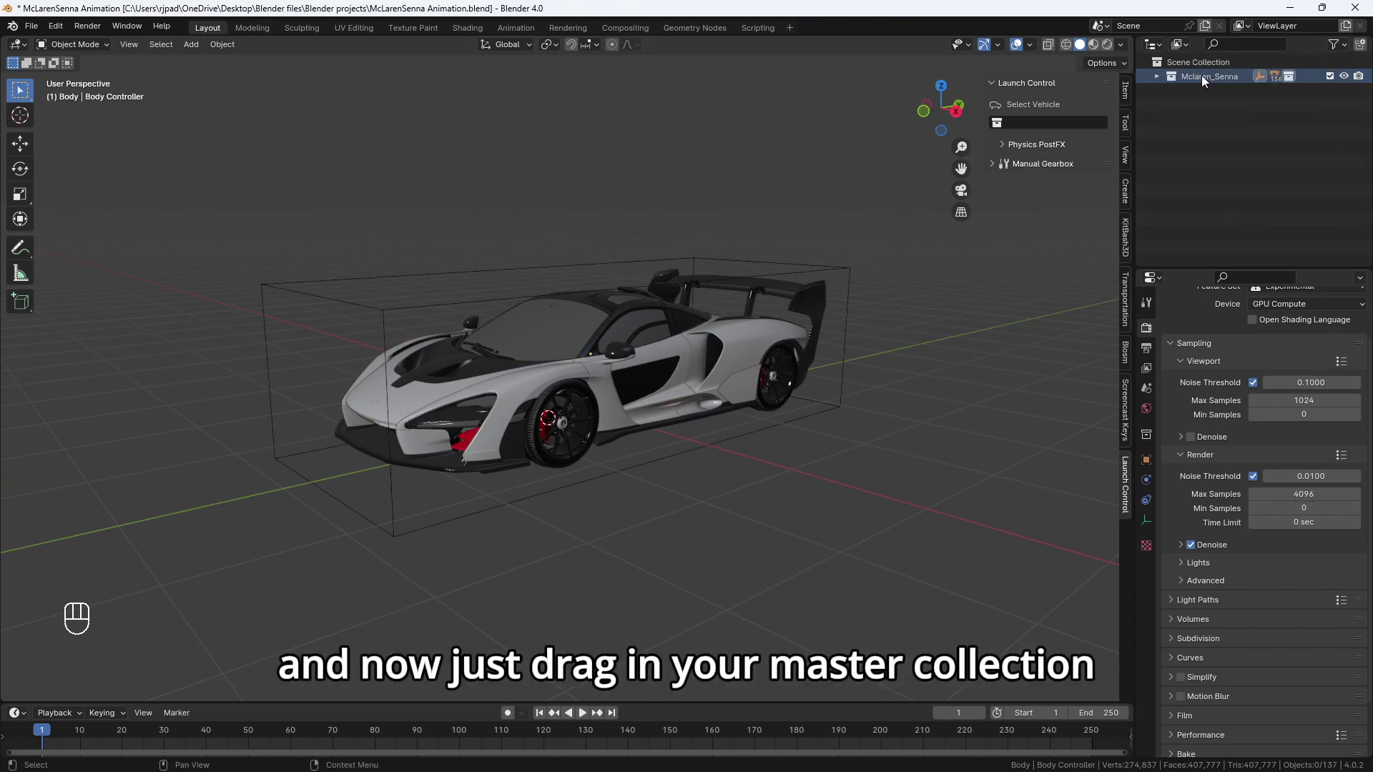
Assign the Mclaren_Senna collection as the Launch Control vehicle, rig it, and inspect the rigged car.
{"action": "left_click_drag", "start_coordinate": [1201, 75], "coordinate": [1046, 125]}
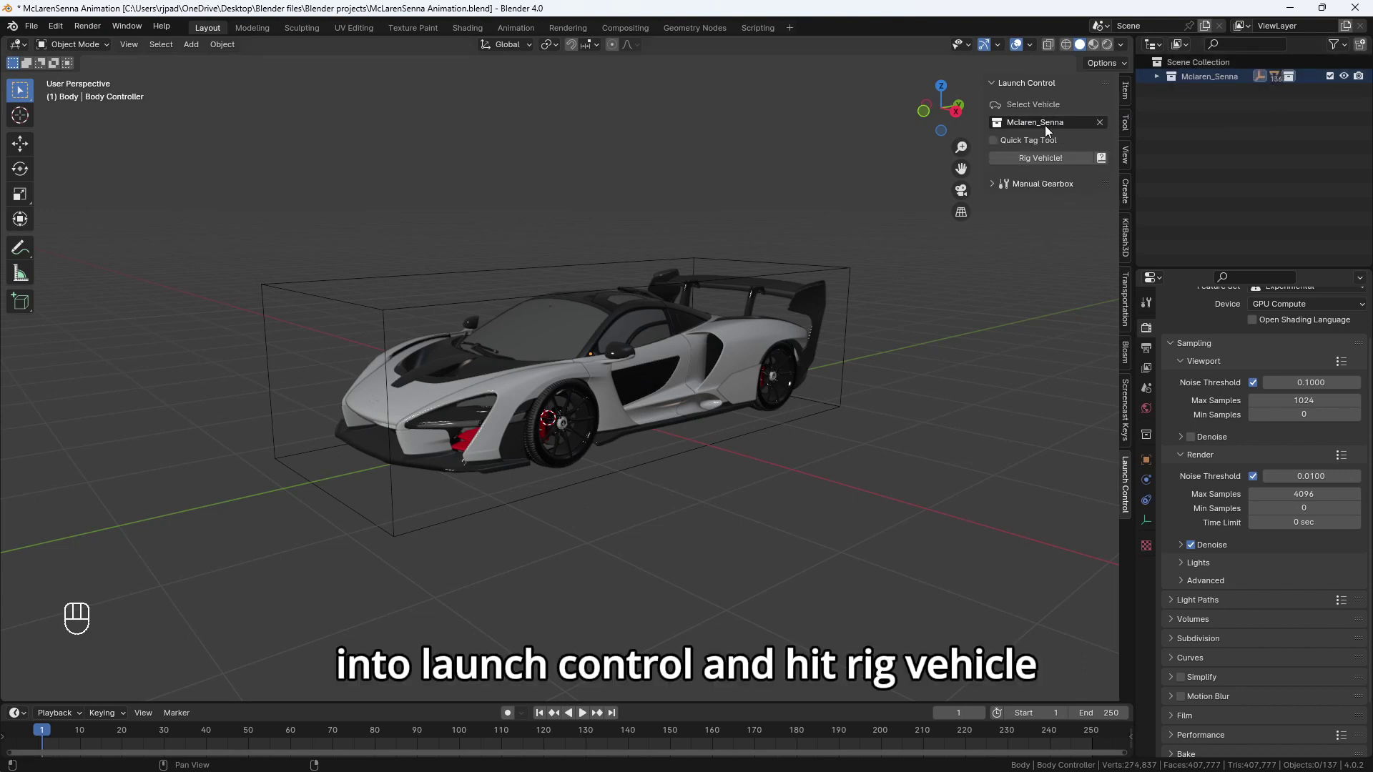
{"action": "left_click", "coordinate": [1029, 158]}
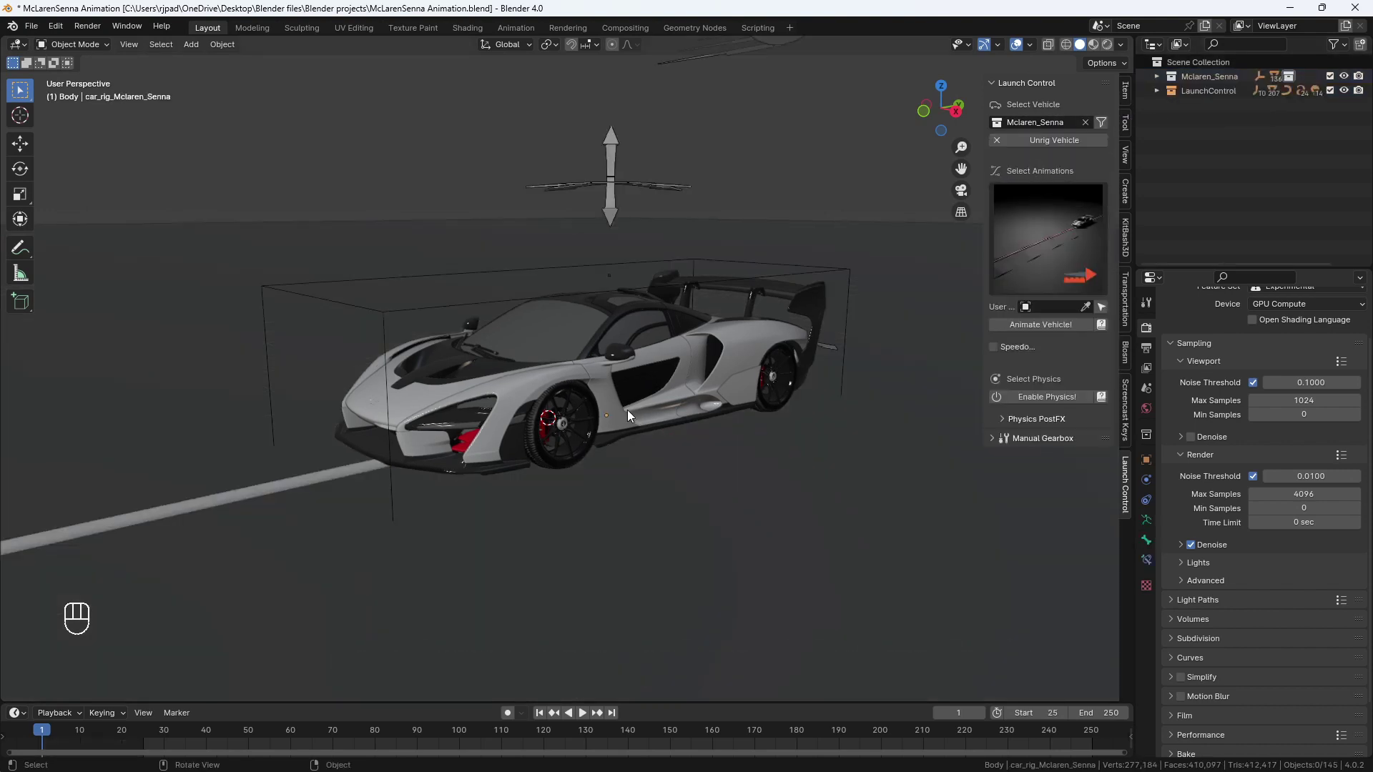
{"action": "key", "text": "space"}
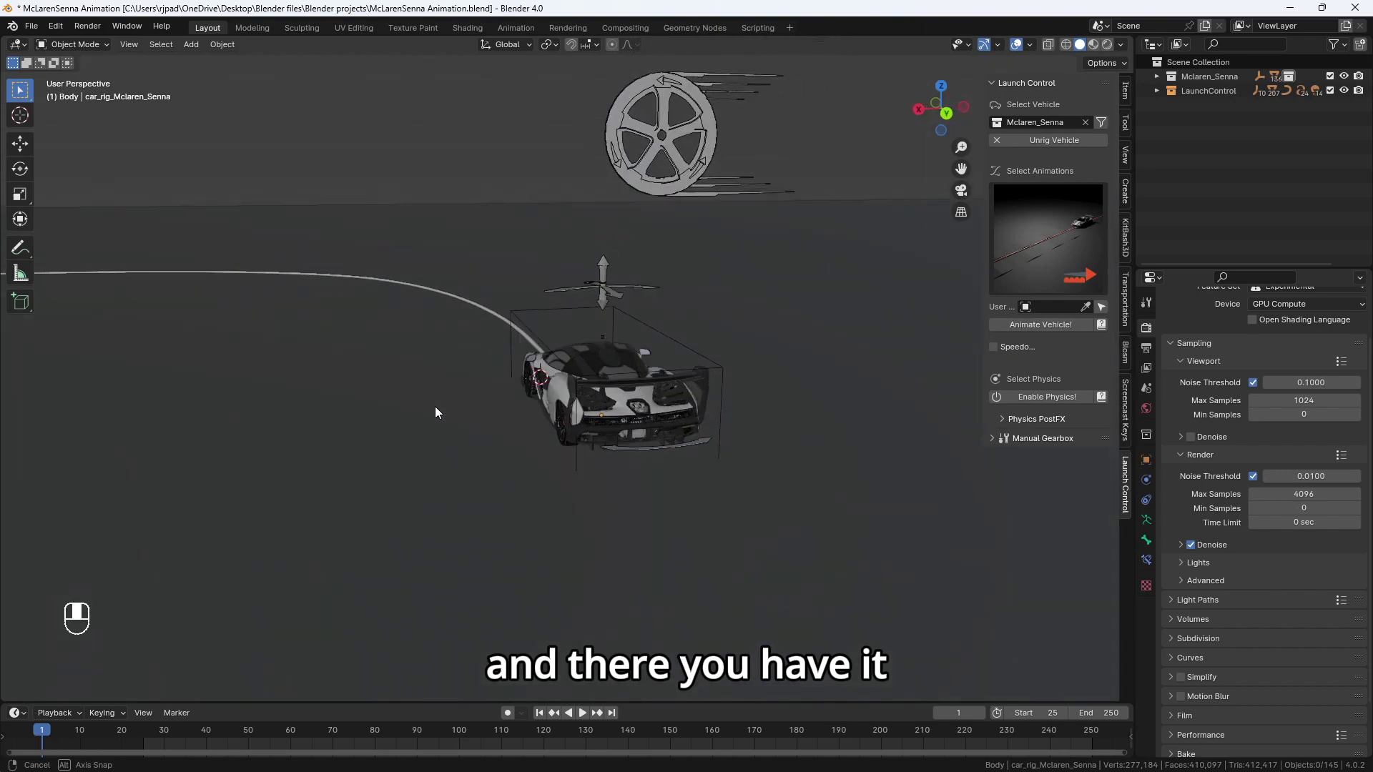
{"action": "key", "text": "space"}
{"action": "middle_click_drag", "start_coordinate": [672, 423], "coordinate": [792, 409]}
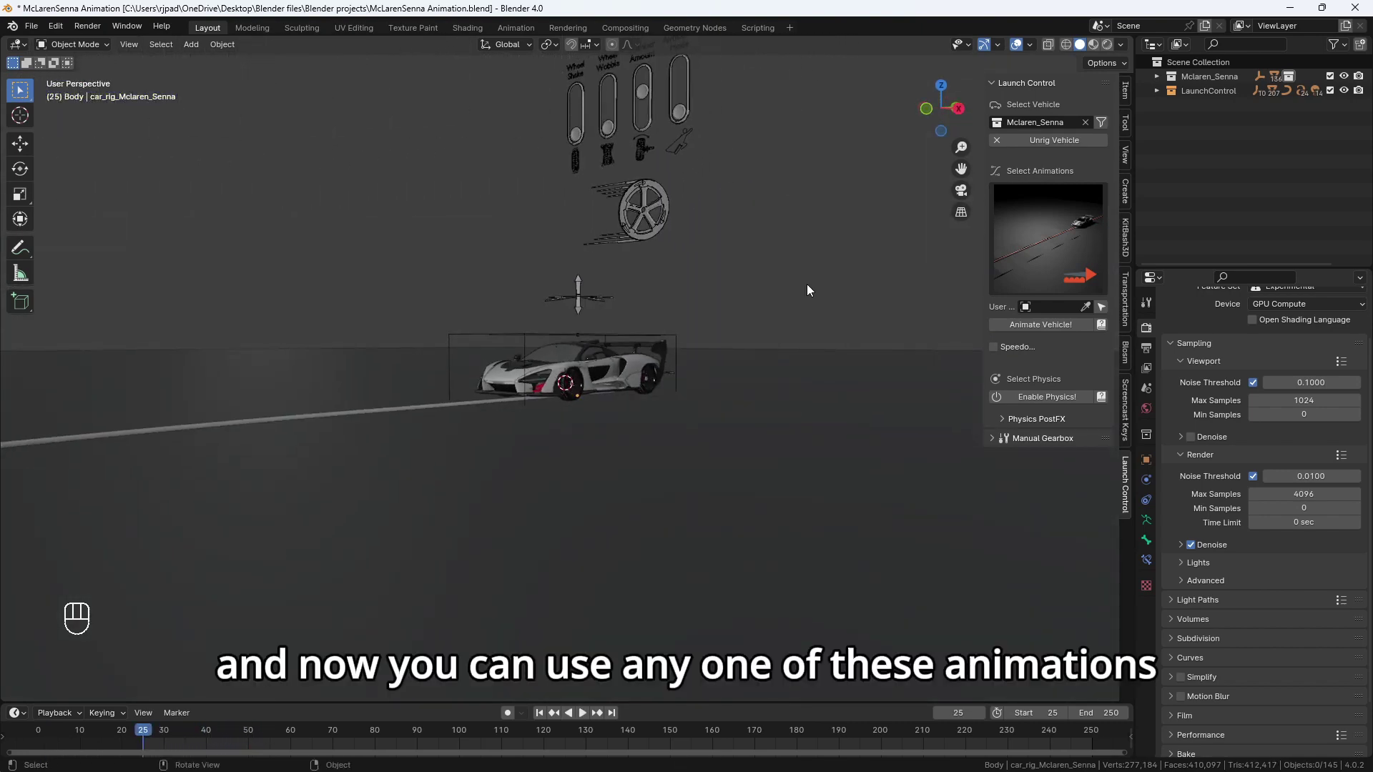
Animate the vehicle with the Drift 03 preset and play the animation back.
{"action": "left_click", "coordinate": [1063, 219]}
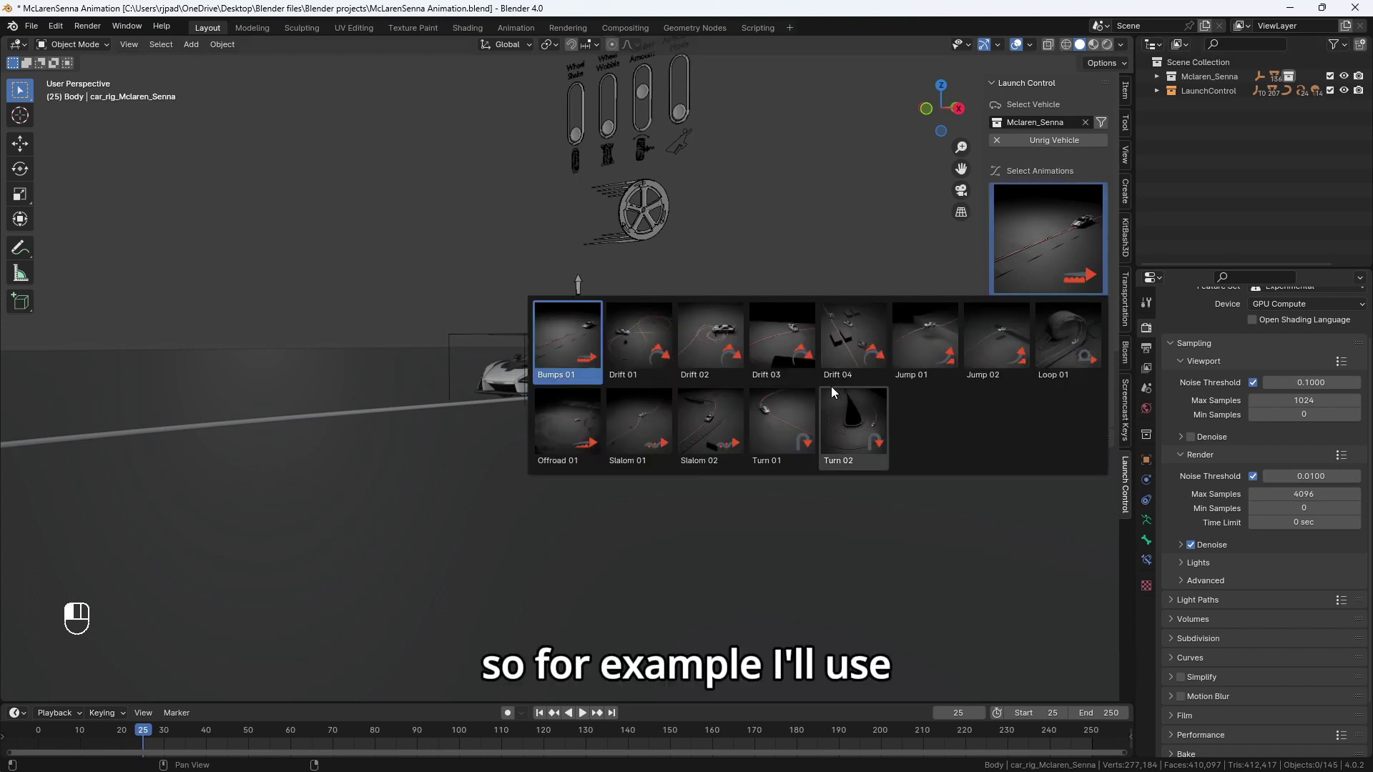
{"action": "left_click", "coordinate": [798, 352]}
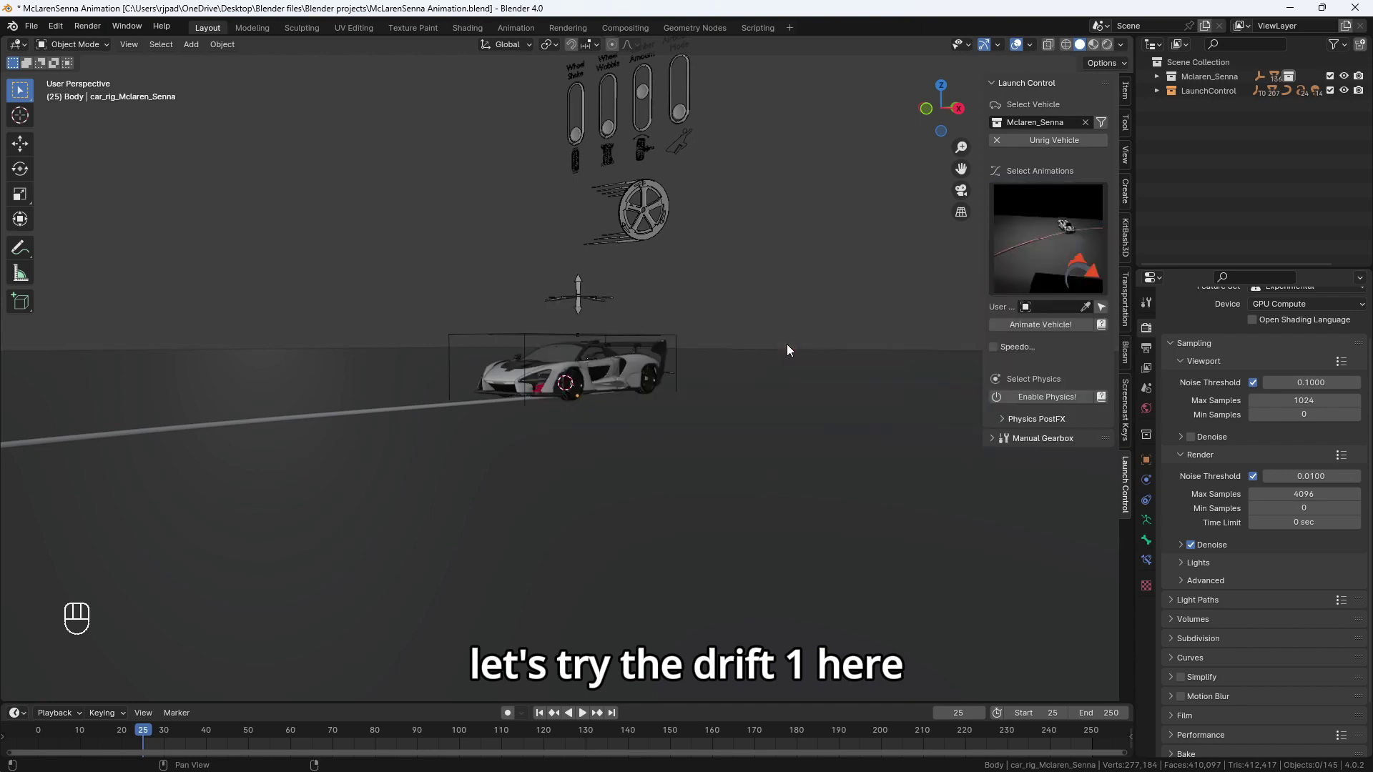
{"action": "left_click", "coordinate": [1022, 324]}
{"action": "scroll", "coordinate": [594, 369], "scroll_direction": "down", "scroll_amount": 6}
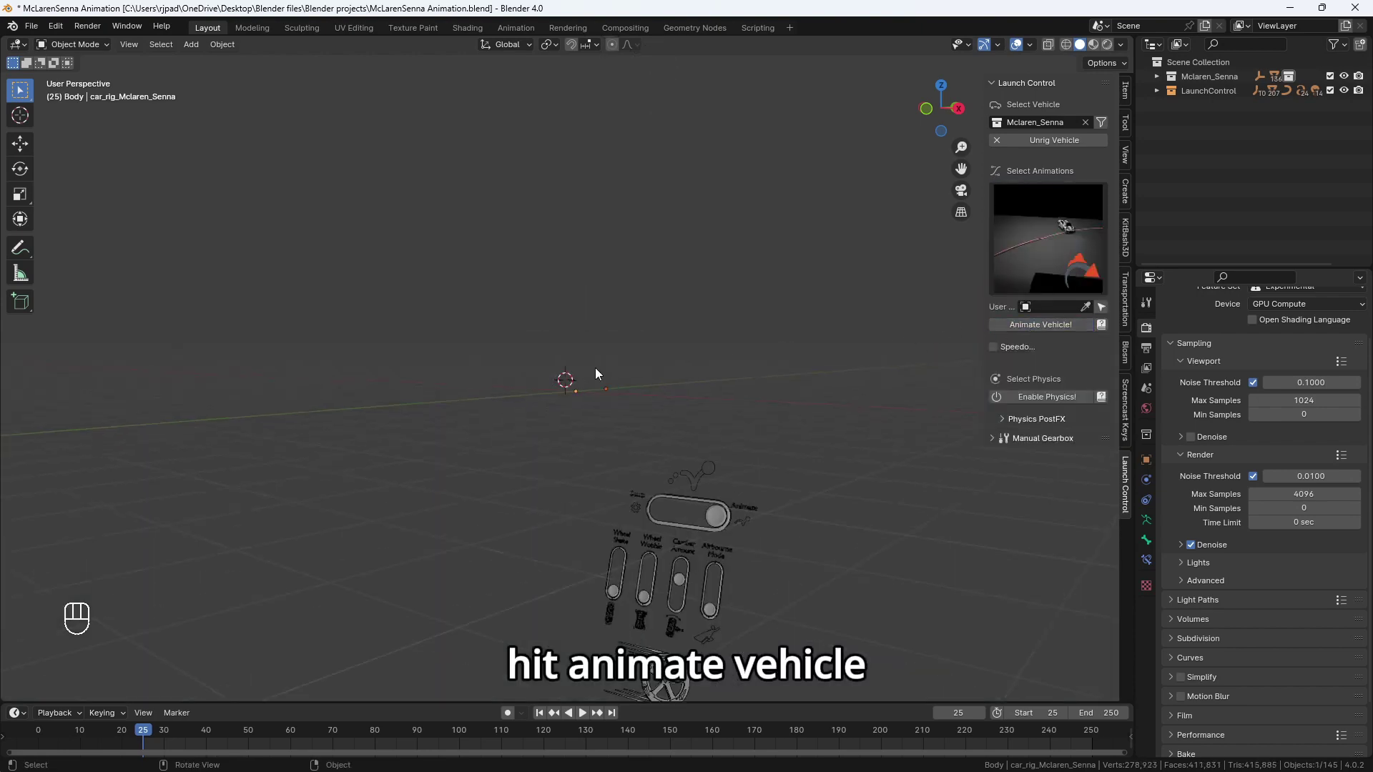
{"action": "middle_click_drag", "start_coordinate": [590, 370], "coordinate": [701, 401]}
{"action": "key", "text": "space"}
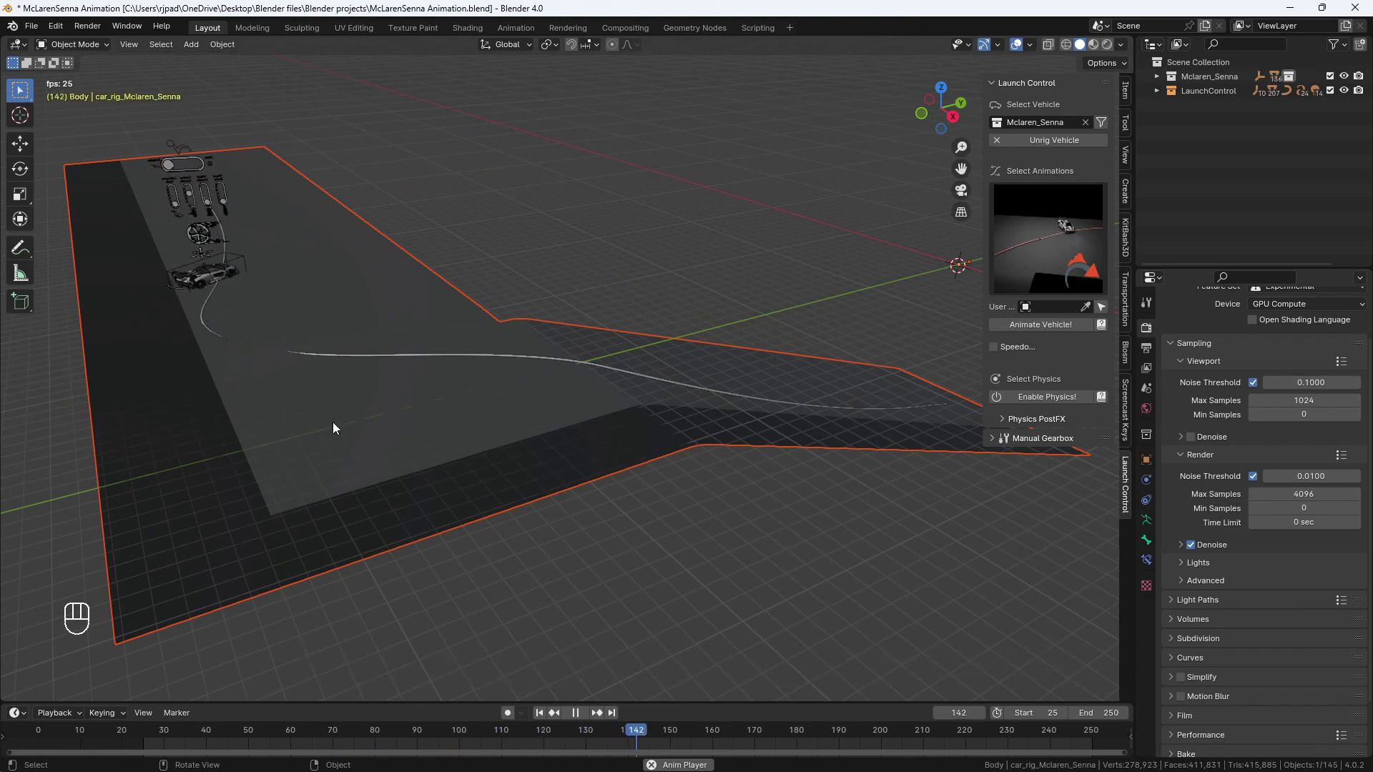
{"action": "key", "text": "space"}
Enlarge the timeline area and create hooked cameras for the vehicle with the Manual Gearbox Cinematographer tools.
{"action": "left_click", "coordinate": [143, 673]}
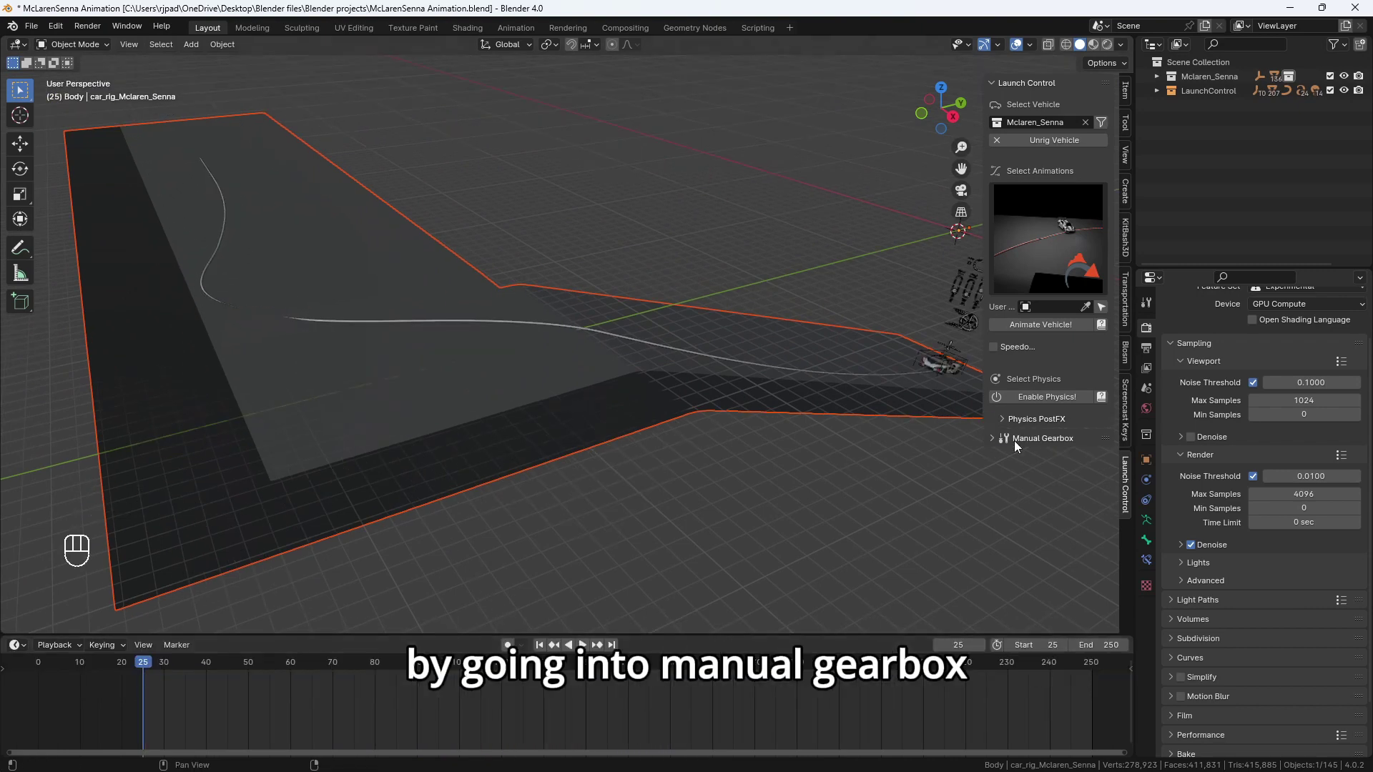
{"action": "left_click", "coordinate": [993, 439]}
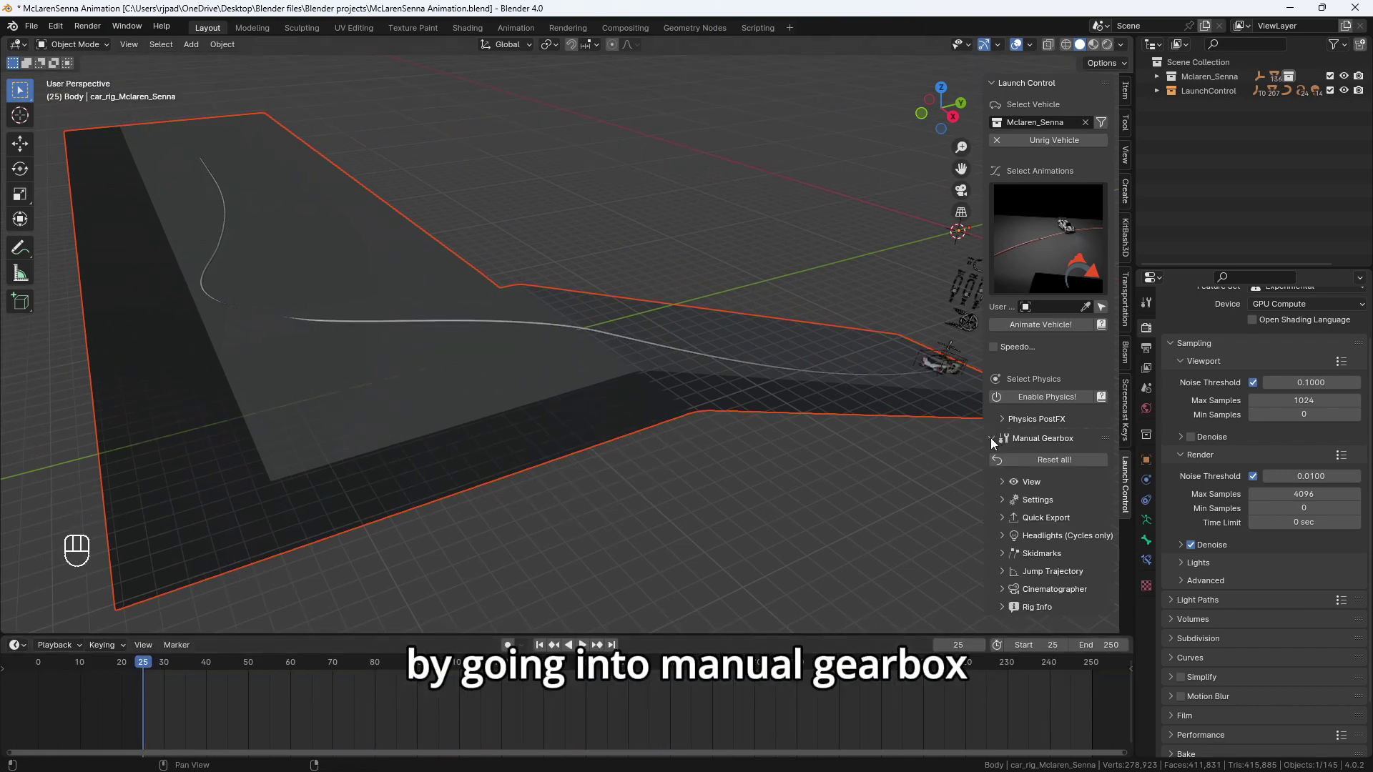
{"action": "left_click", "coordinate": [1025, 590]}
{"action": "scroll", "coordinate": [1026, 581], "scroll_direction": "down", "scroll_amount": 2}
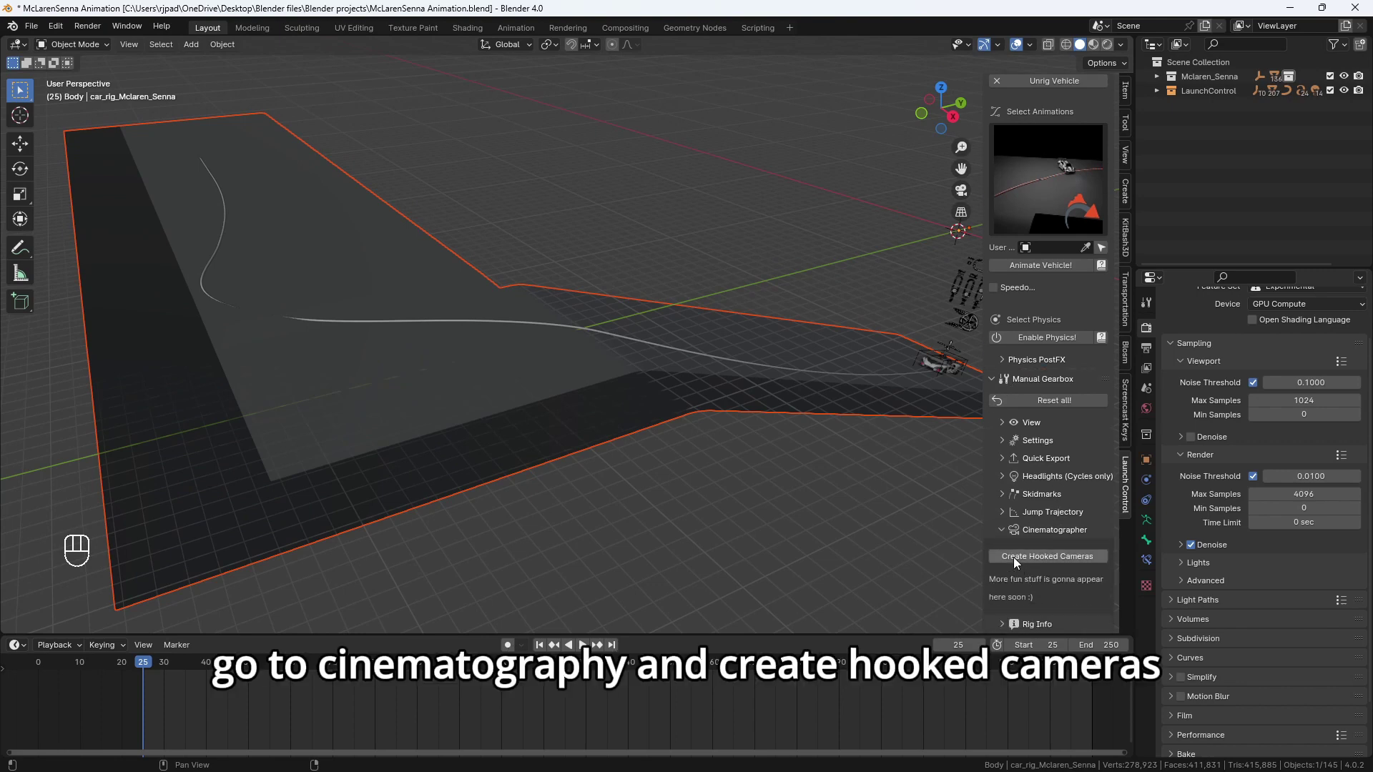
{"action": "left_click", "coordinate": [1014, 556]}
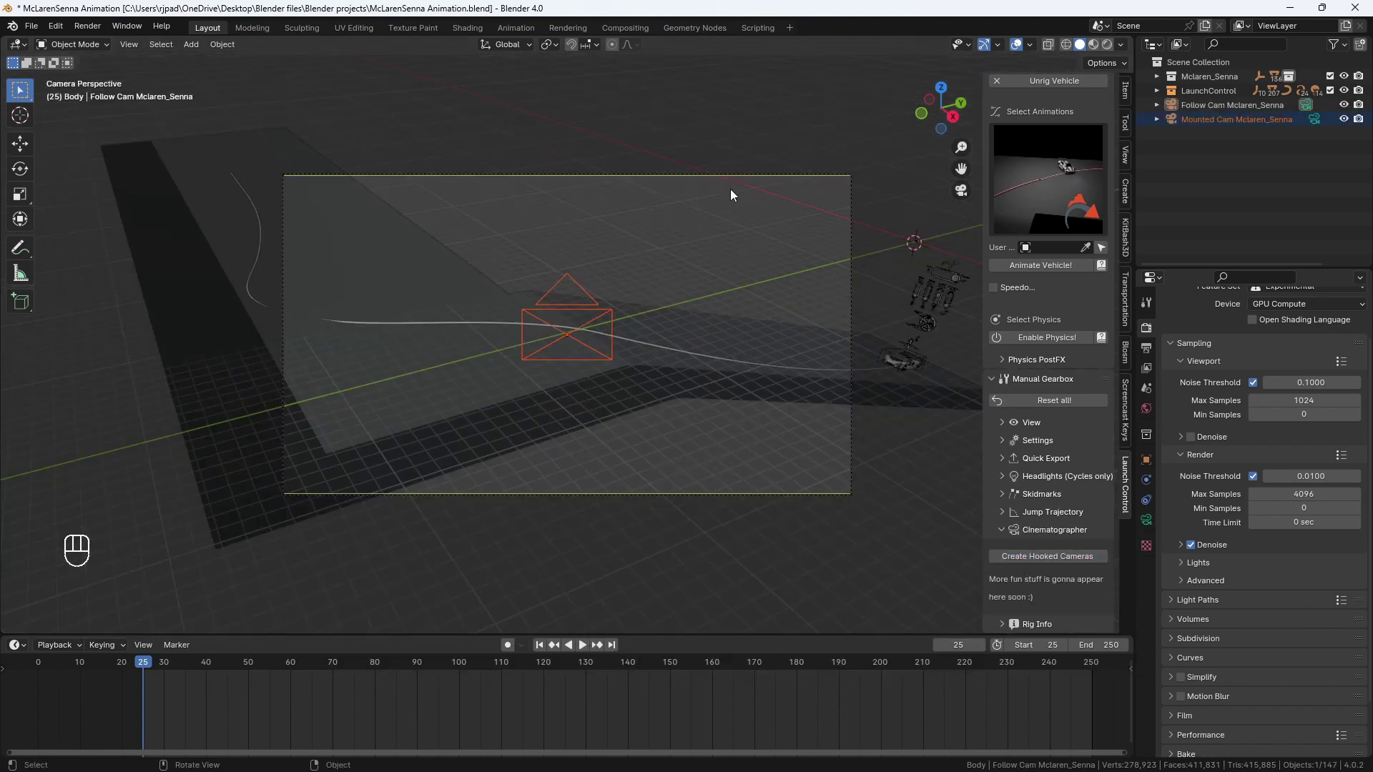
Fly the Follow Cam close to the car so its front and side fill the frame, and preview the drift through the camera.
{"action": "left_click", "coordinate": [701, 174]}
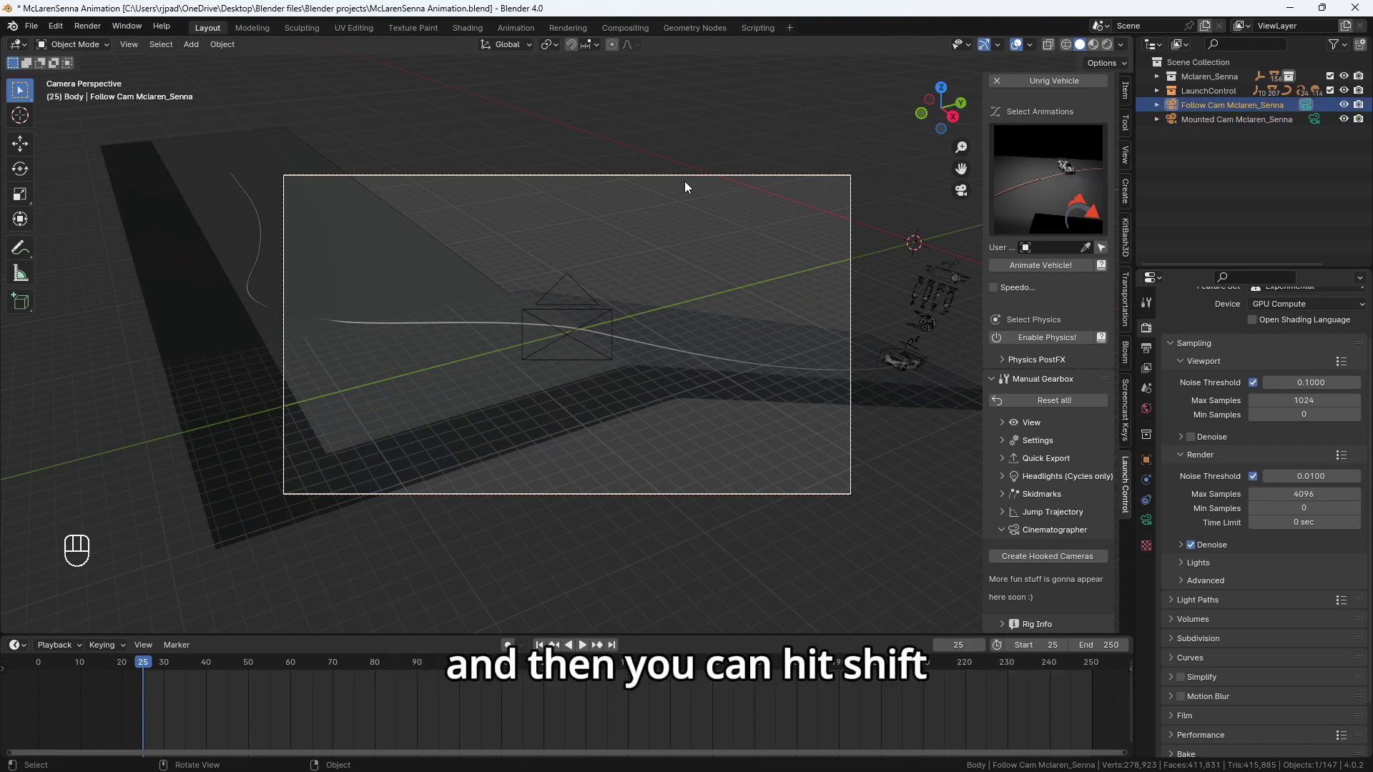
{"action": "key", "text": "shift+grave"}
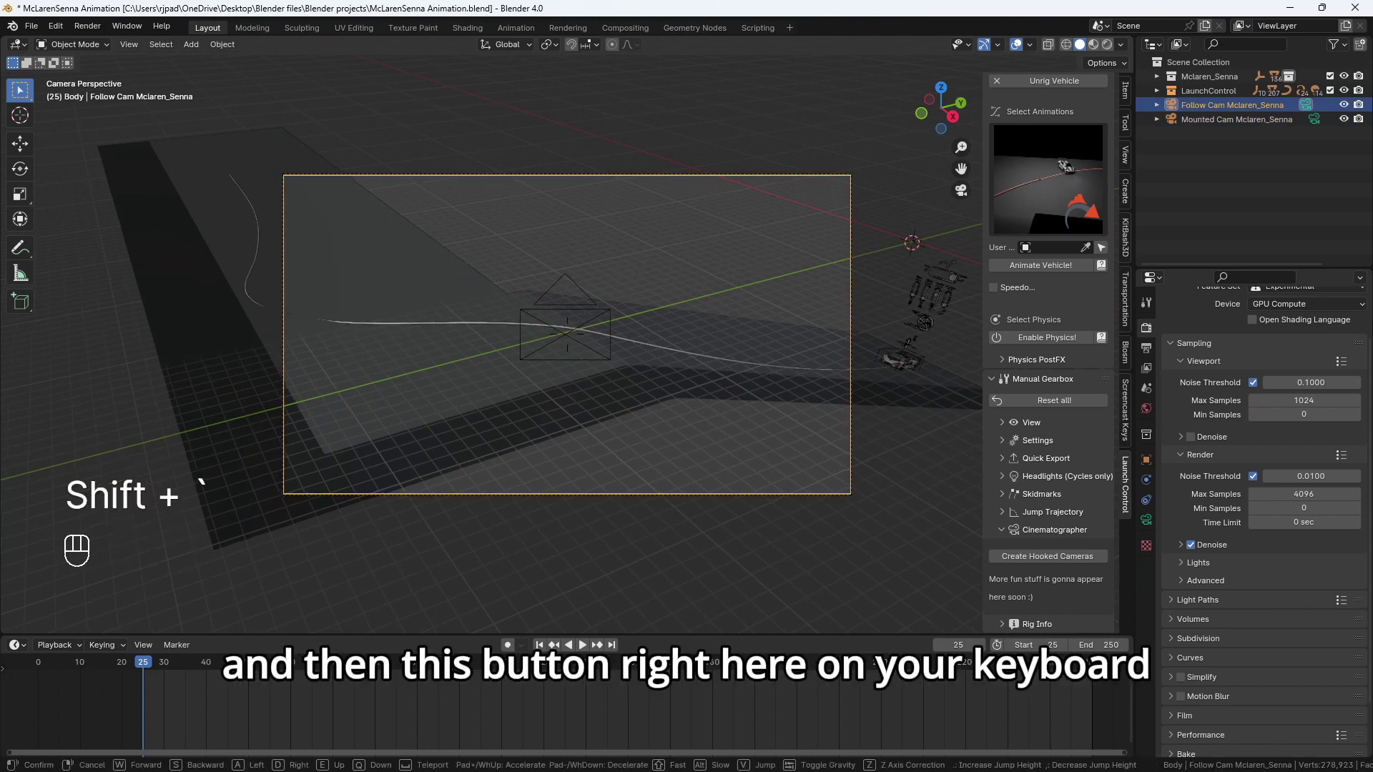
{"action": "key", "text": "w"}
{"action": "key", "text": "w"}
{"action": "key", "text": "w"}
{"action": "key", "text": "w"}
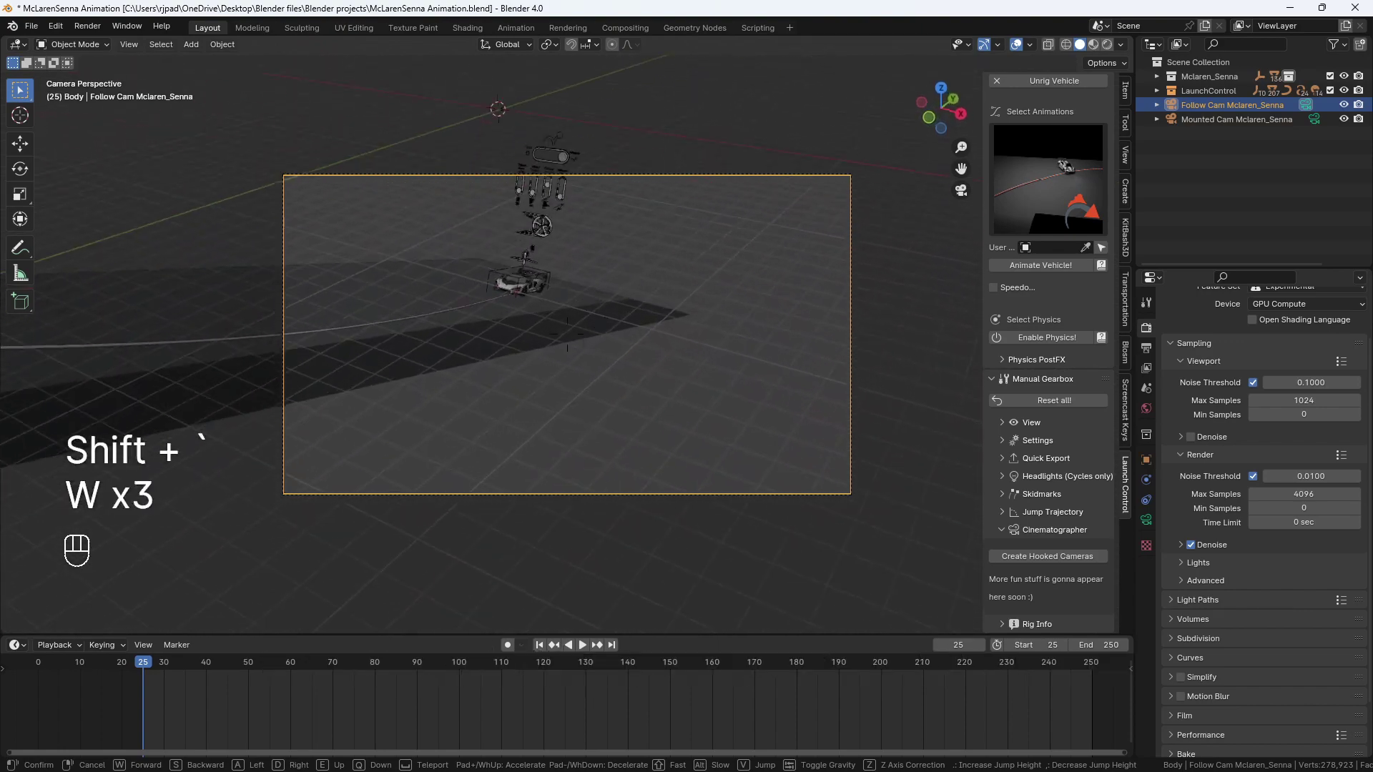
{"action": "key", "text": "d"}
{"action": "key", "text": "d"}
{"action": "key", "text": "w"}
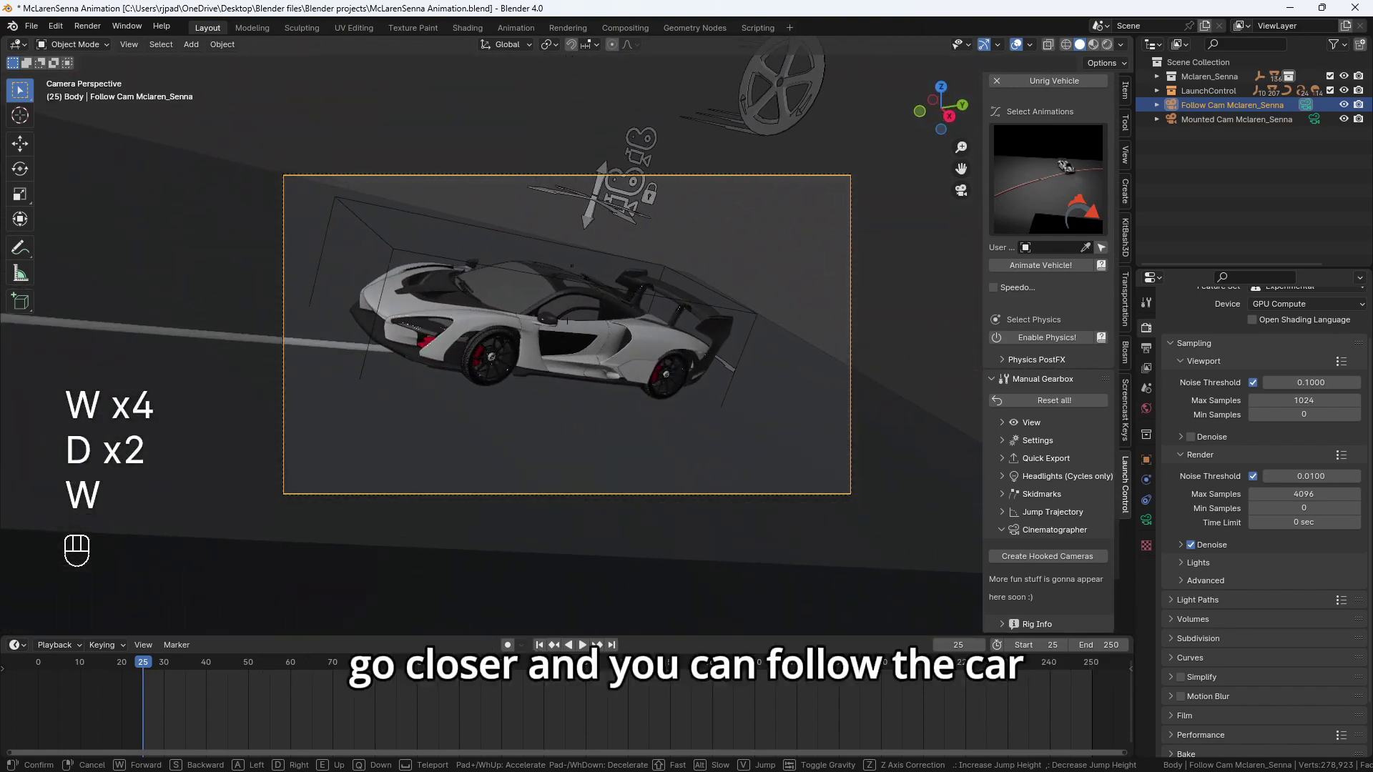
{"action": "key", "text": "s"}
{"action": "left_click", "coordinate": [251, 444]}
{"action": "key", "text": "space"}
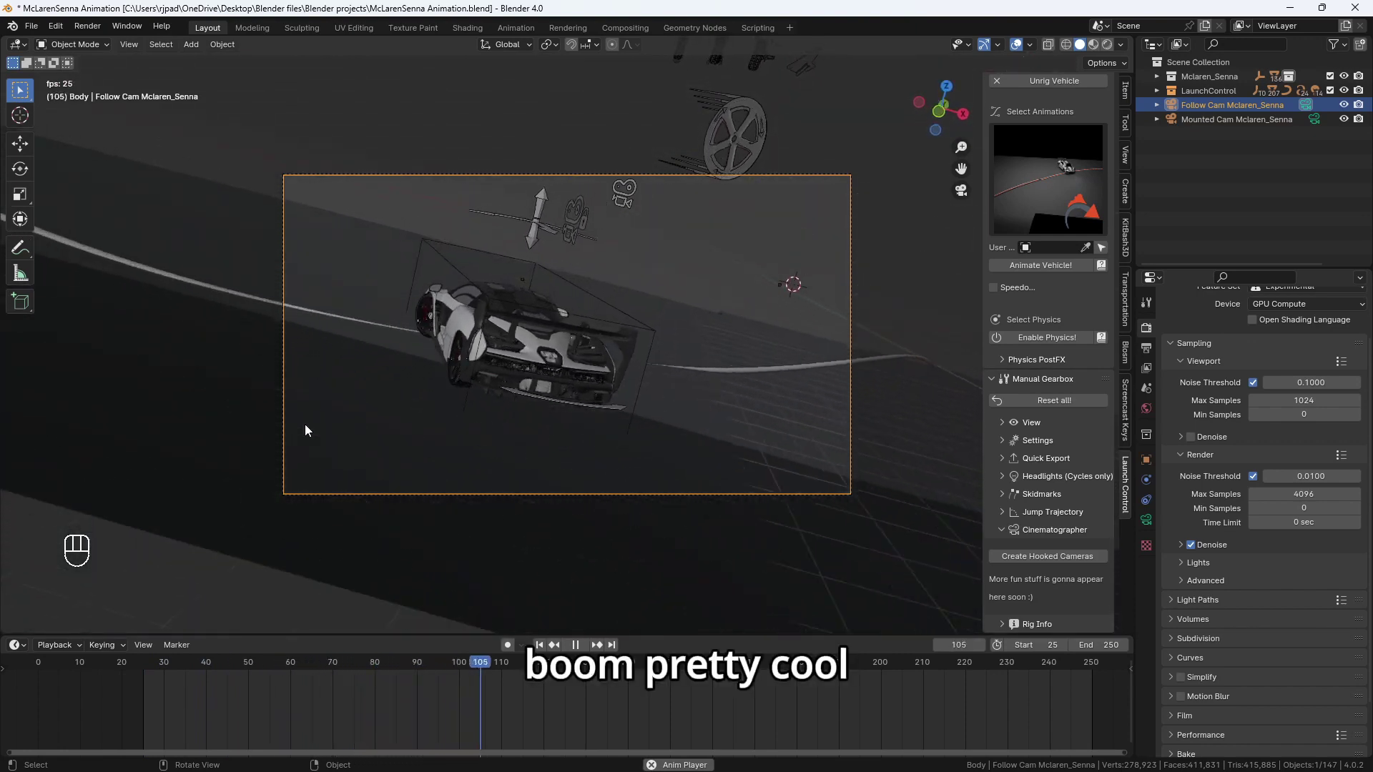
{"action": "key", "text": "space"}
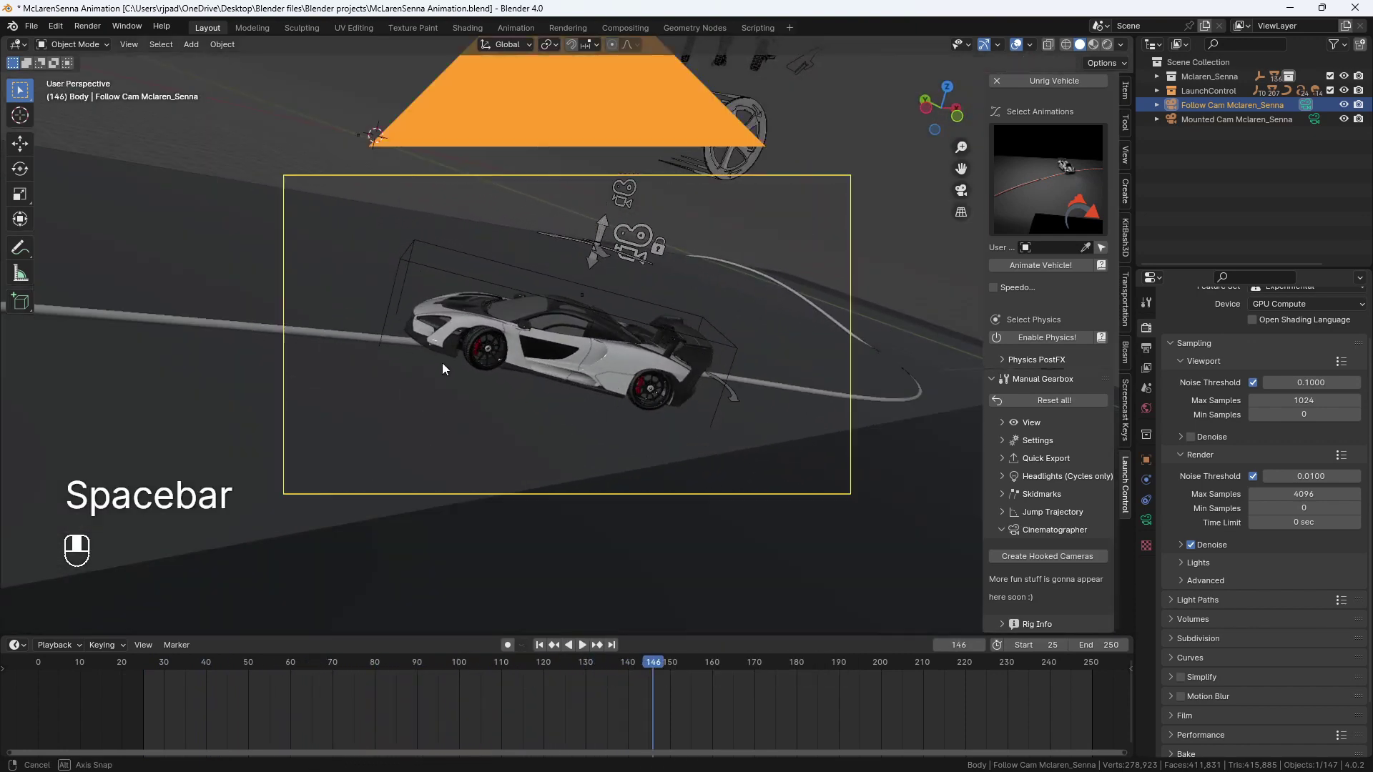
Switch the vehicle's animation preset to Bumps 01 and animate the vehicle with it.
{"action": "middle_click_drag", "start_coordinate": [442, 363], "coordinate": [418, 373]}
{"action": "scroll", "coordinate": [418, 378], "scroll_direction": "down", "scroll_amount": 3}
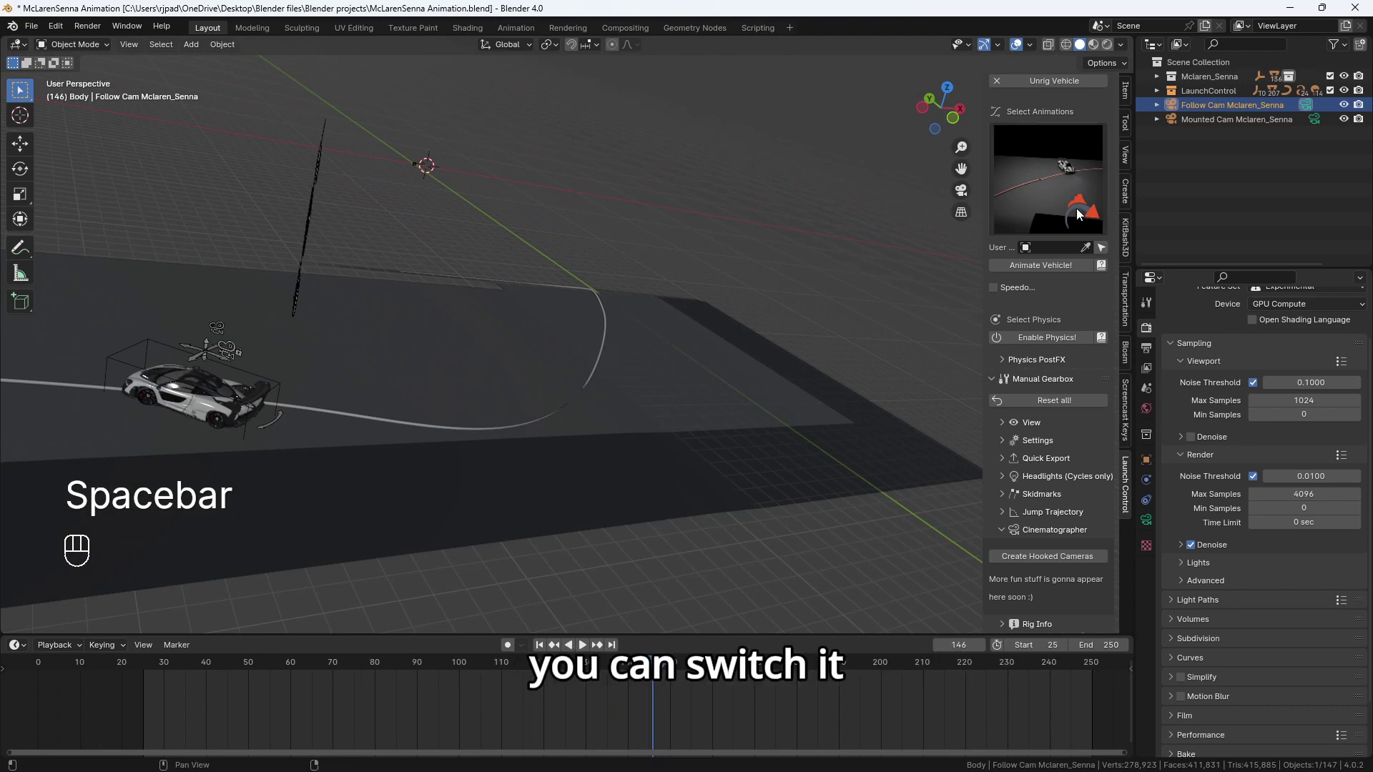
{"action": "left_click", "coordinate": [1060, 183]}
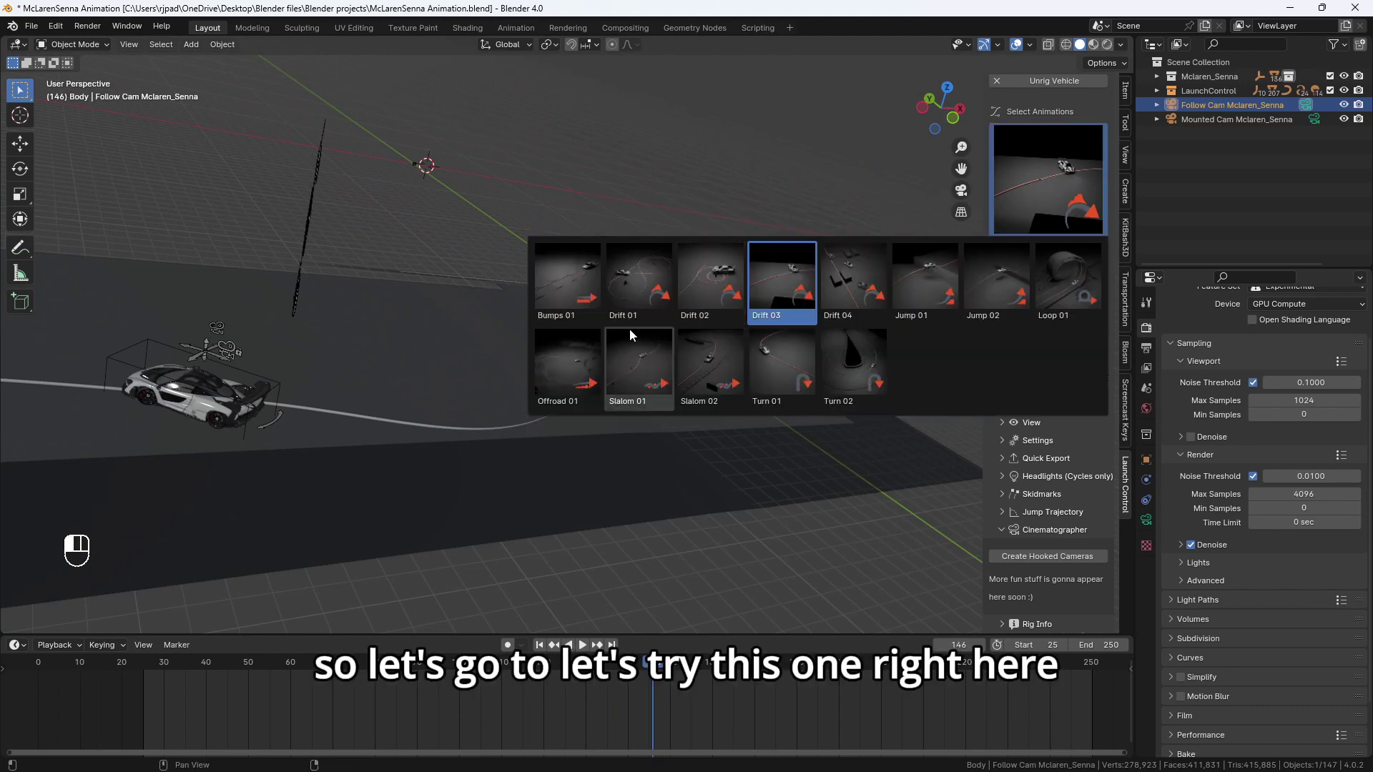
{"action": "left_click", "coordinate": [569, 303]}
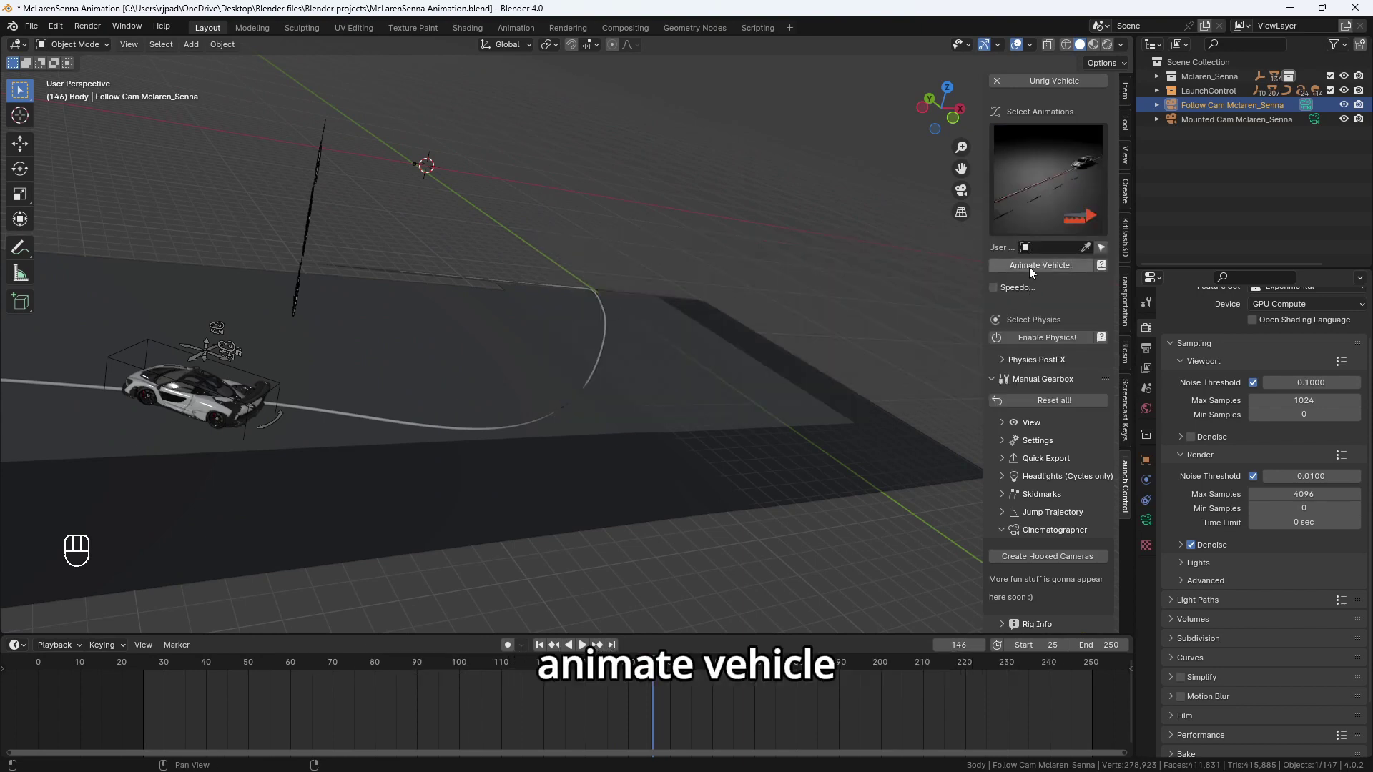
{"action": "left_click", "coordinate": [1028, 268]}
Level the Follow Cam by setting its Y rotation to 12° and play the Bumps 01 animation from frame 25 in camera view.
{"action": "key", "text": "KP_0"}
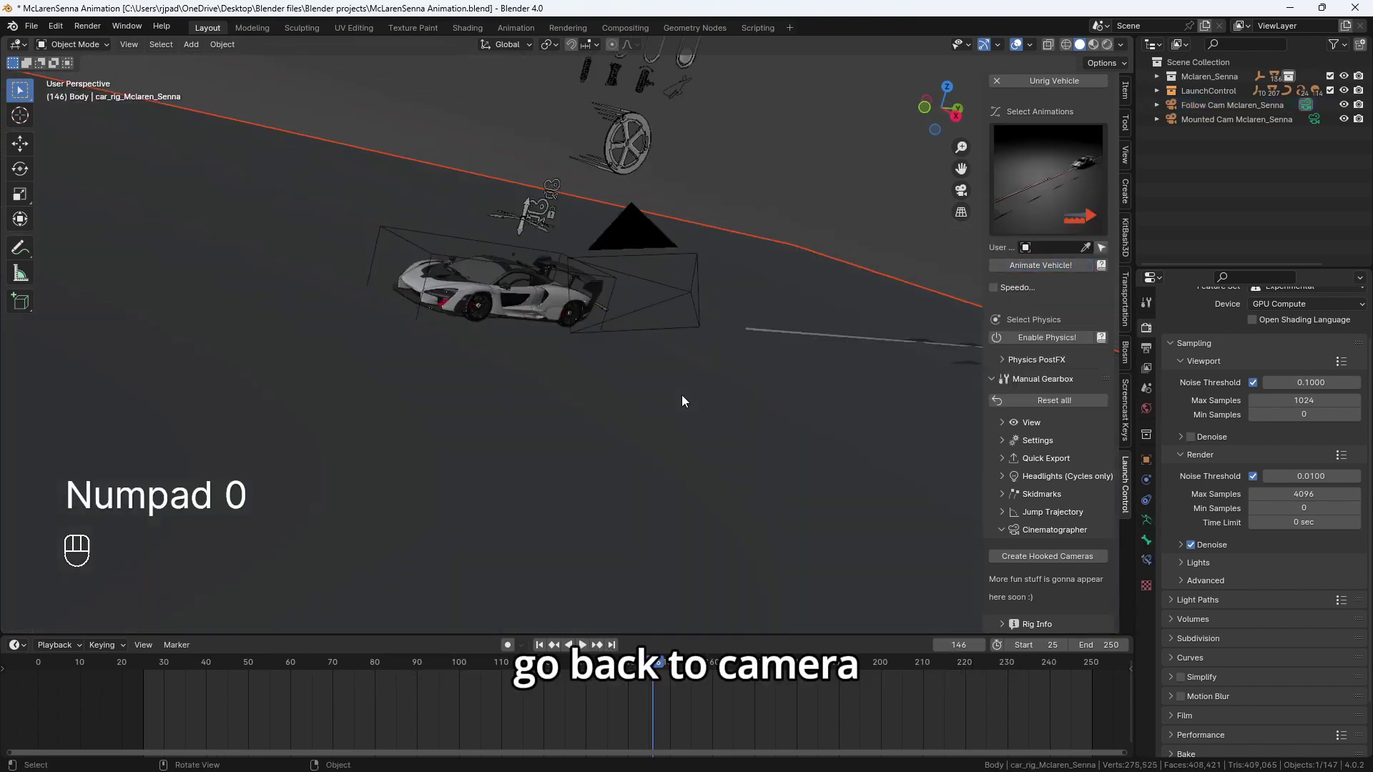
{"action": "left_click", "coordinate": [743, 176]}
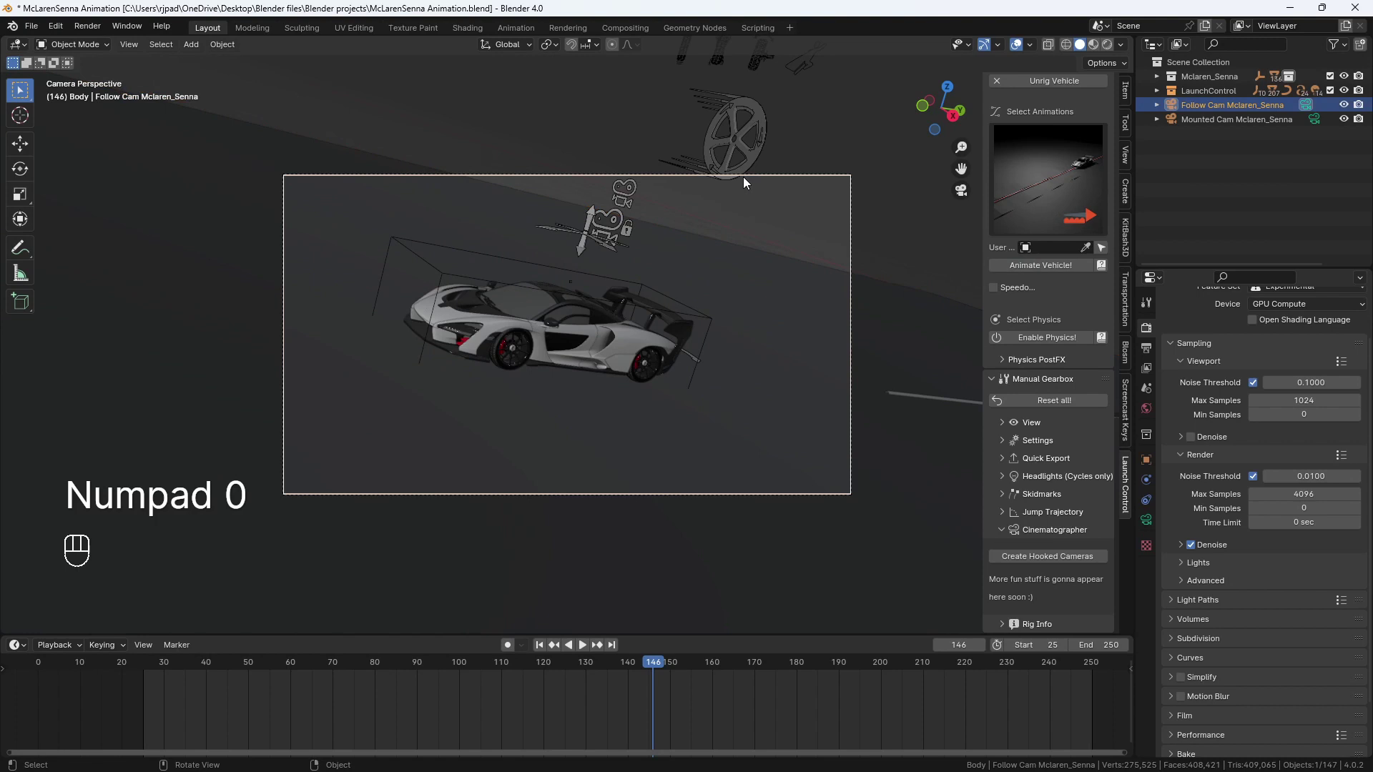
{"action": "left_click", "coordinate": [1146, 460]}
{"action": "key", "text": "space"}
{"action": "key", "text": "space"}
{"action": "key", "text": "space"}
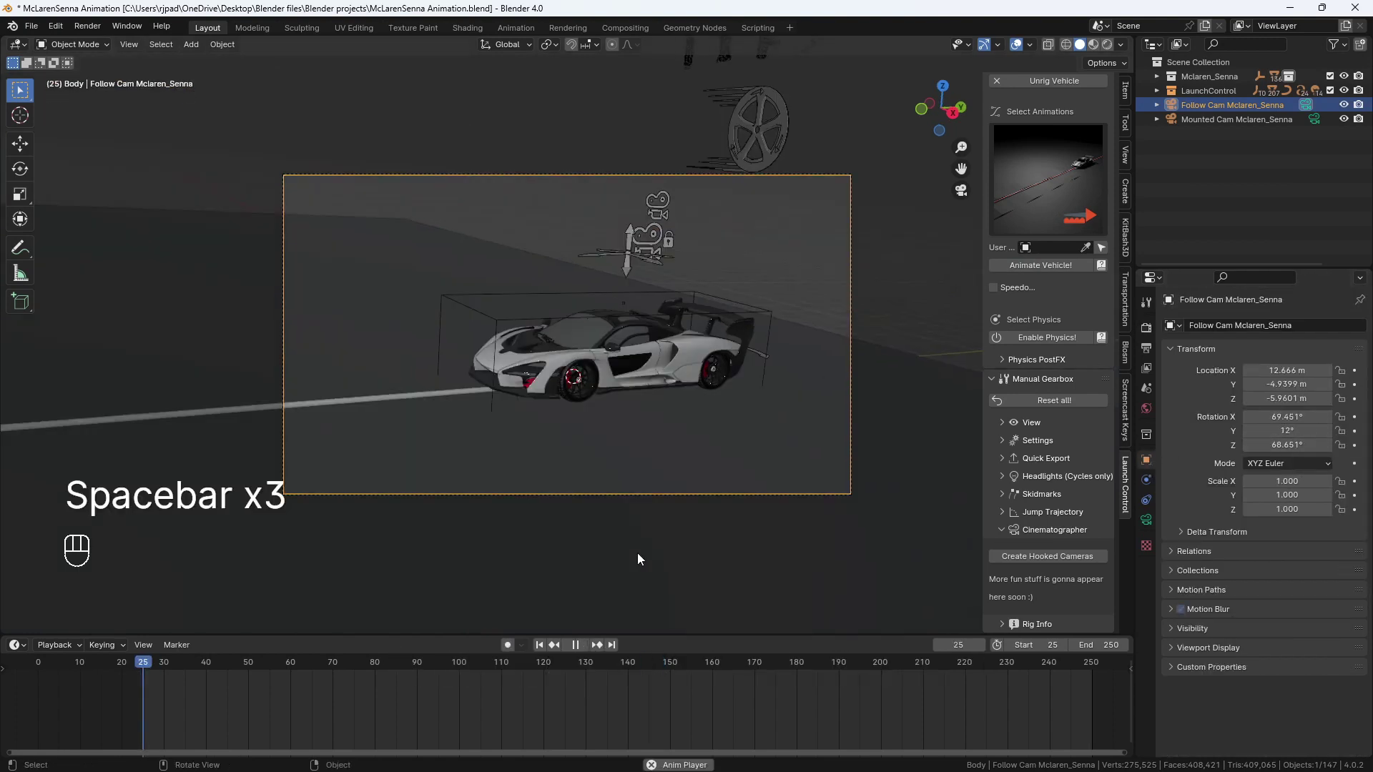